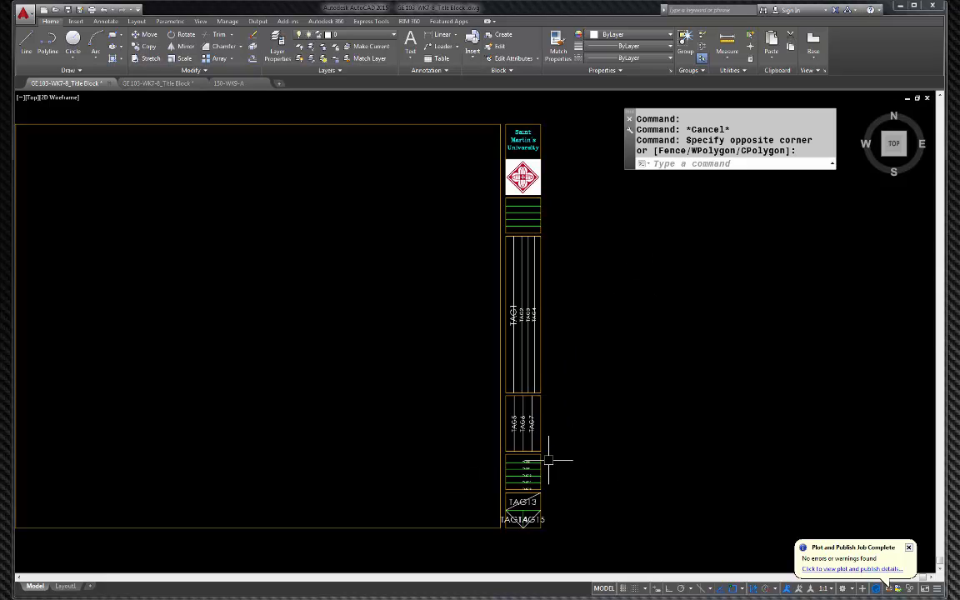
# Step: Move the vertical construction lines through TAG1 to TAG7 and the diagonals in the sheet number box 11 units right, outside the title block
pyautogui.scroll(3, 529, 408)
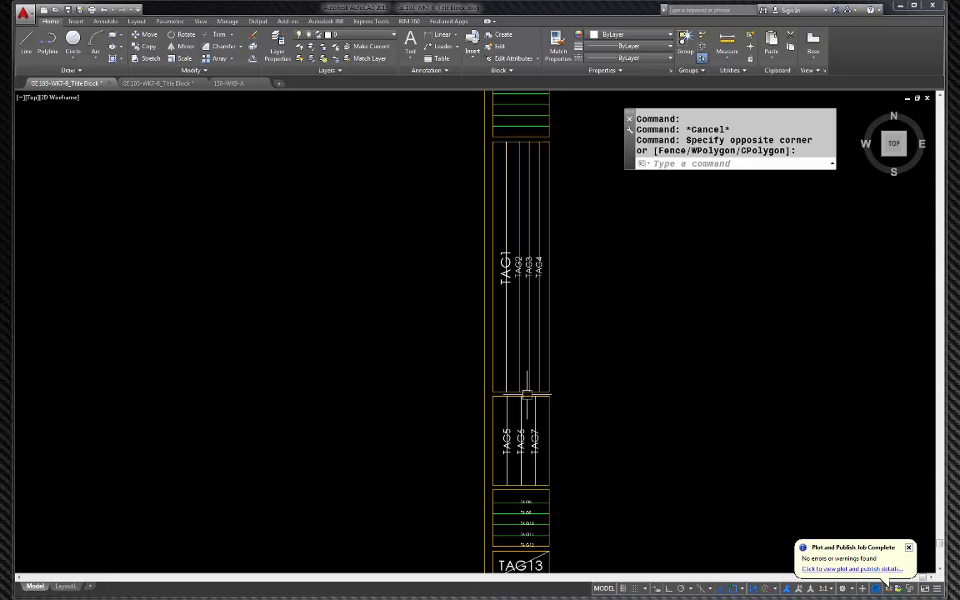
pyautogui.scroll(2, 540, 377)
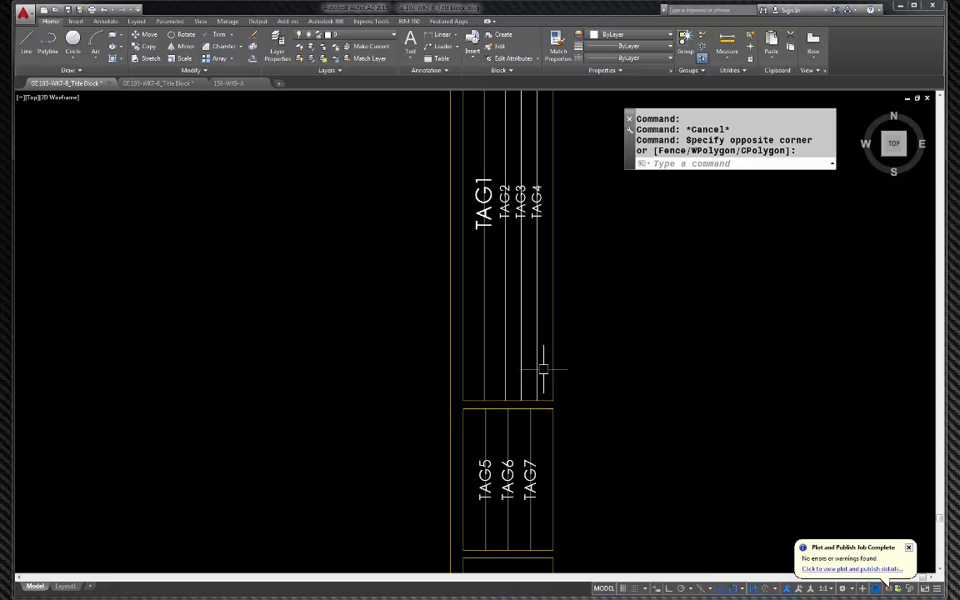
pyautogui.click(542, 367)
pyautogui.click(478, 349)
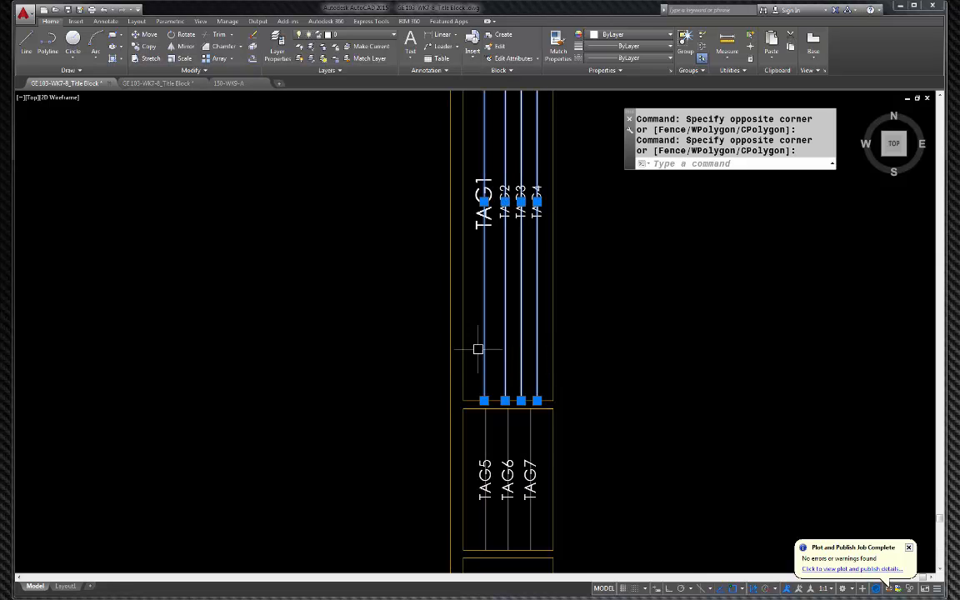
pyautogui.click(543, 426)
pyautogui.click(476, 416)
pyautogui.scroll(-4, 476, 417)
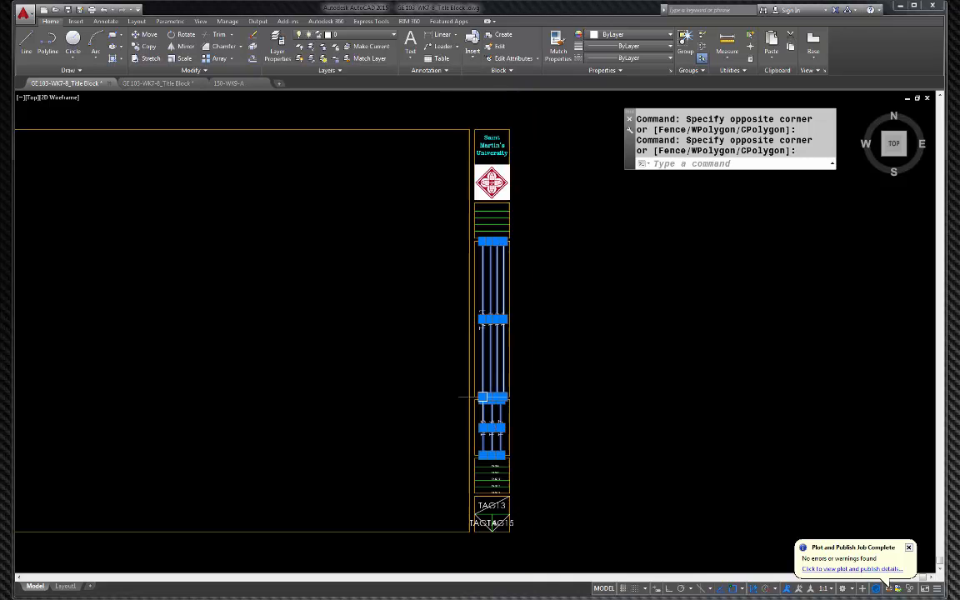
pyautogui.scroll(6, 506, 535)
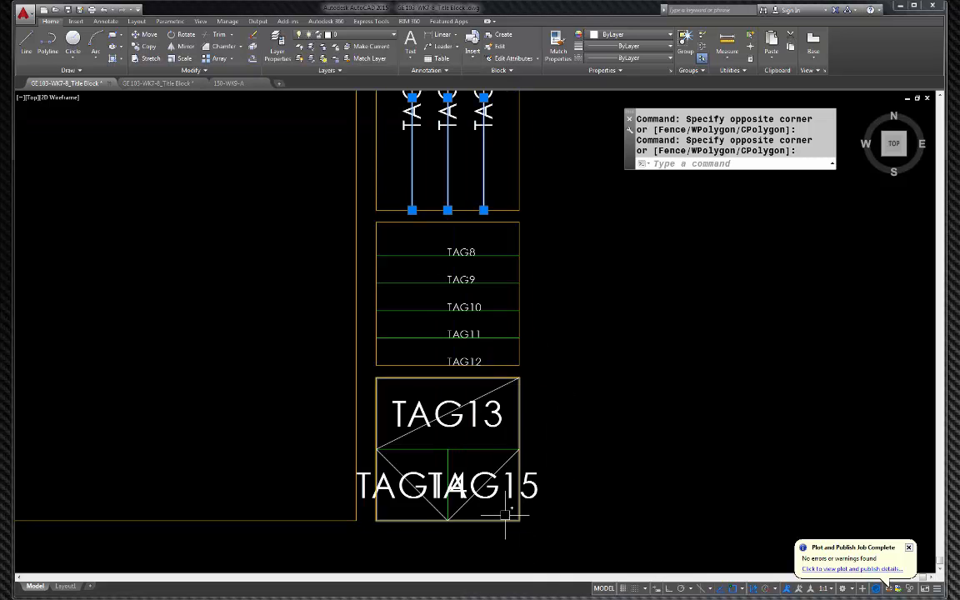
pyautogui.click(456, 512)
pyautogui.click(431, 507)
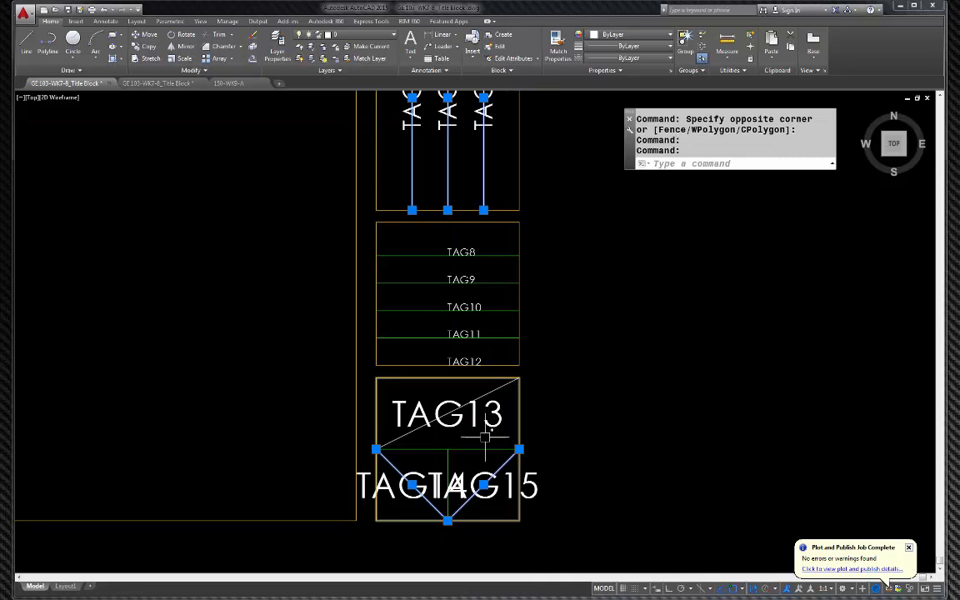
pyautogui.click(492, 393)
pyautogui.scroll(-2, 542, 433)
pyautogui.scroll(-4, 540, 435)
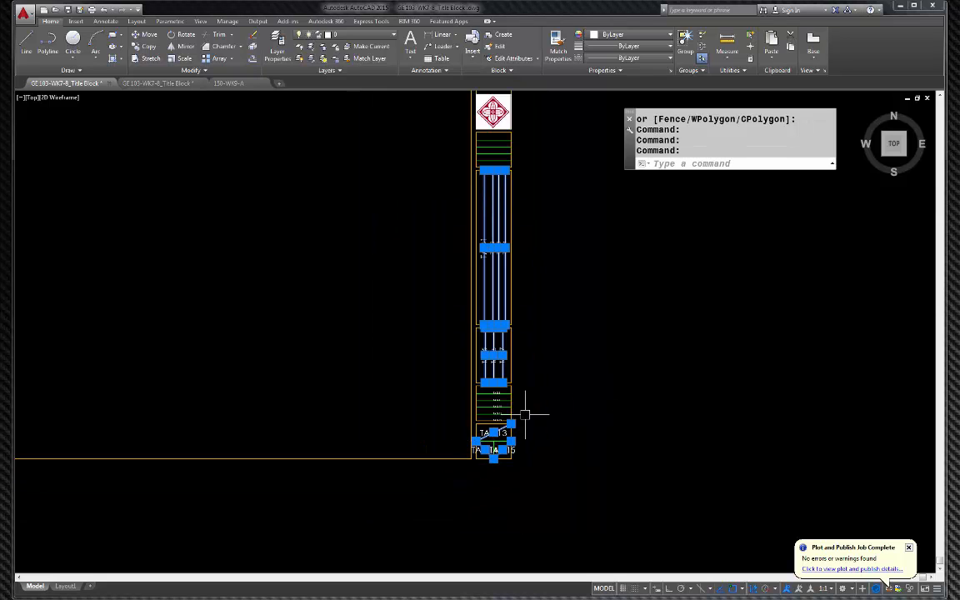
pyautogui.write('m')
pyautogui.press('Return')
pyautogui.click(574, 401)
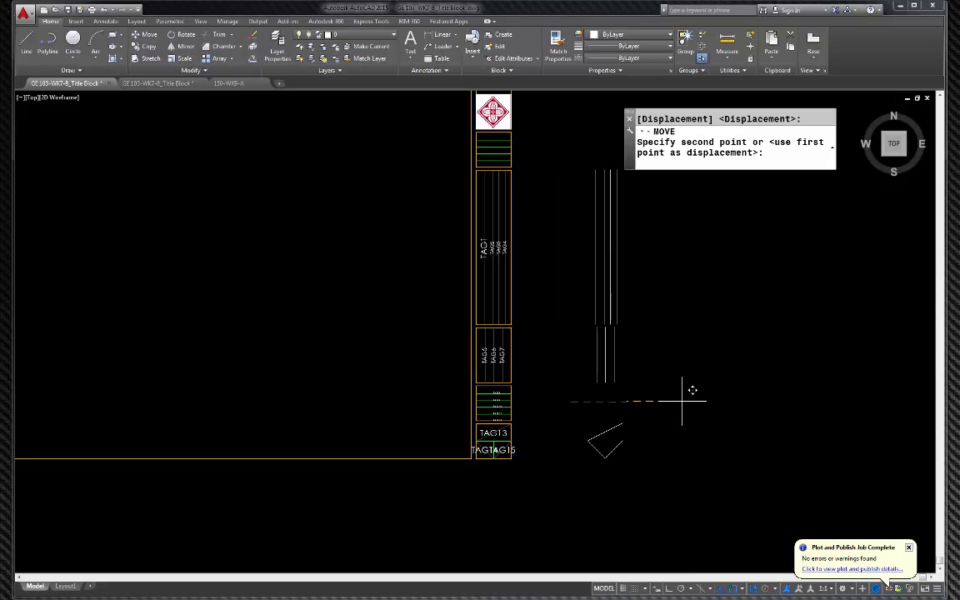
pyautogui.write('11')
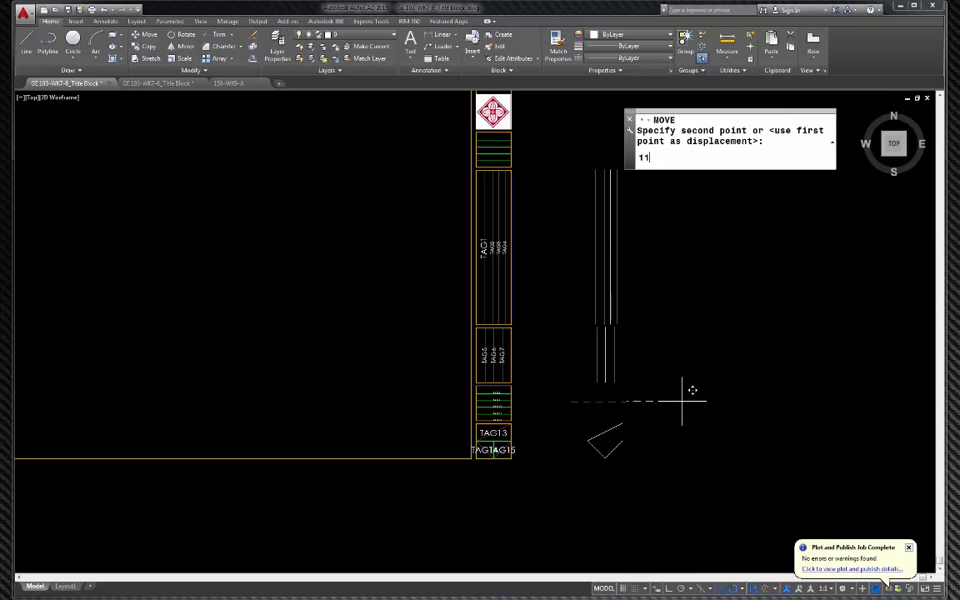
pyautogui.press('Return')
pyautogui.scroll(-3, 553, 360)
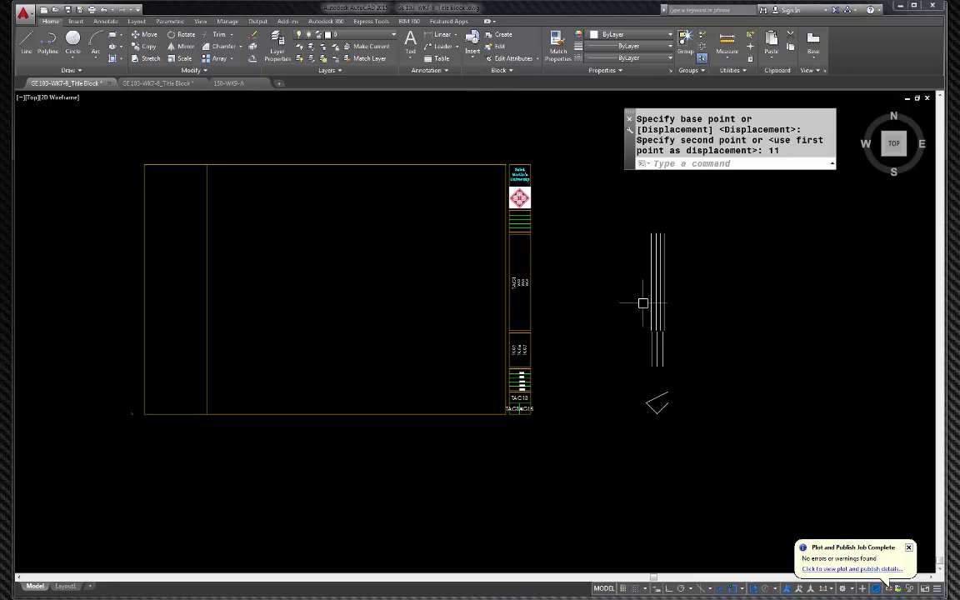
# Step: Start a new block definition named Title Block Attributes
pyautogui.scroll(3, 640, 292)
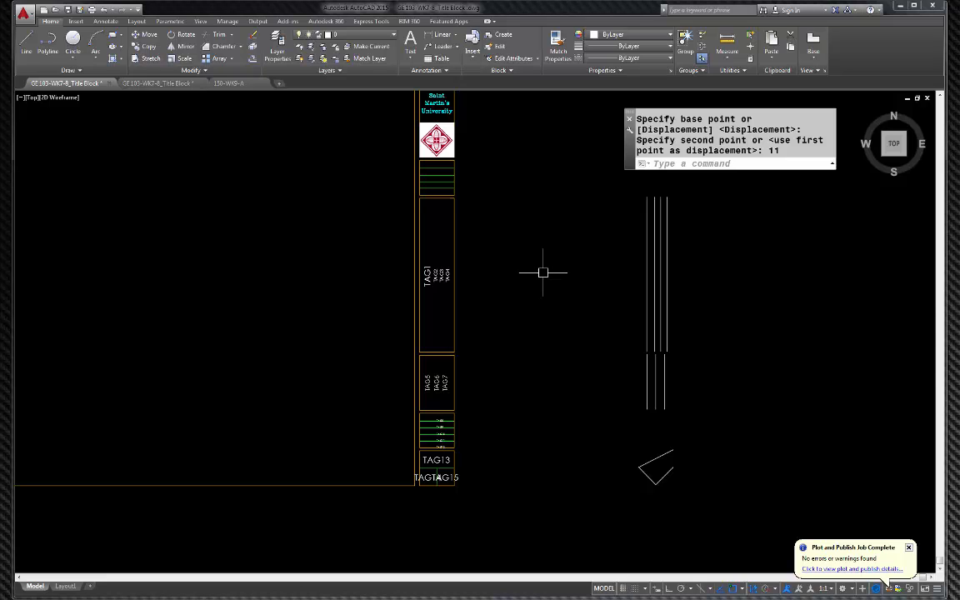
pyautogui.scroll(2, 394, 270)
pyautogui.scroll(-2, 514, 273)
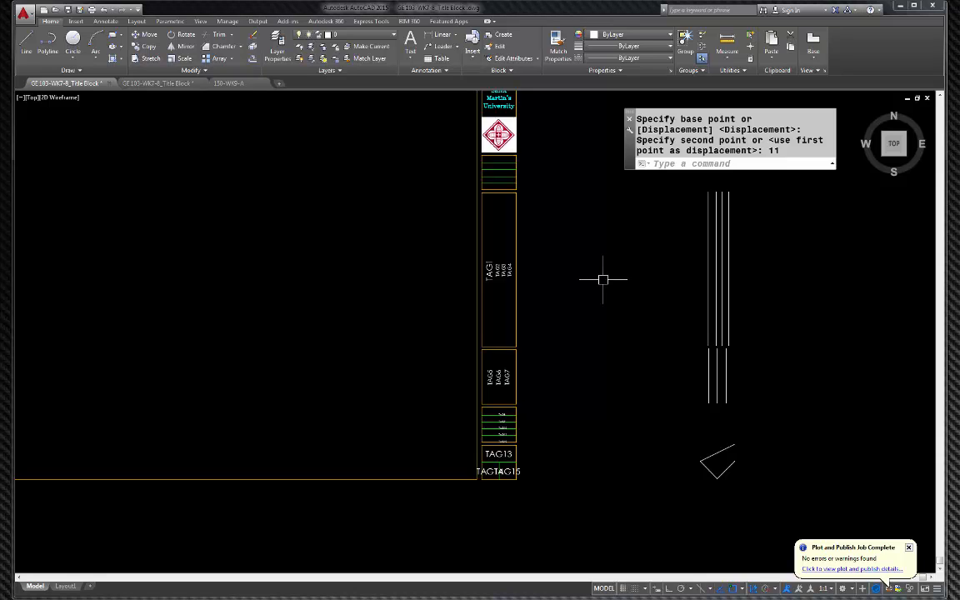
pyautogui.write('block')
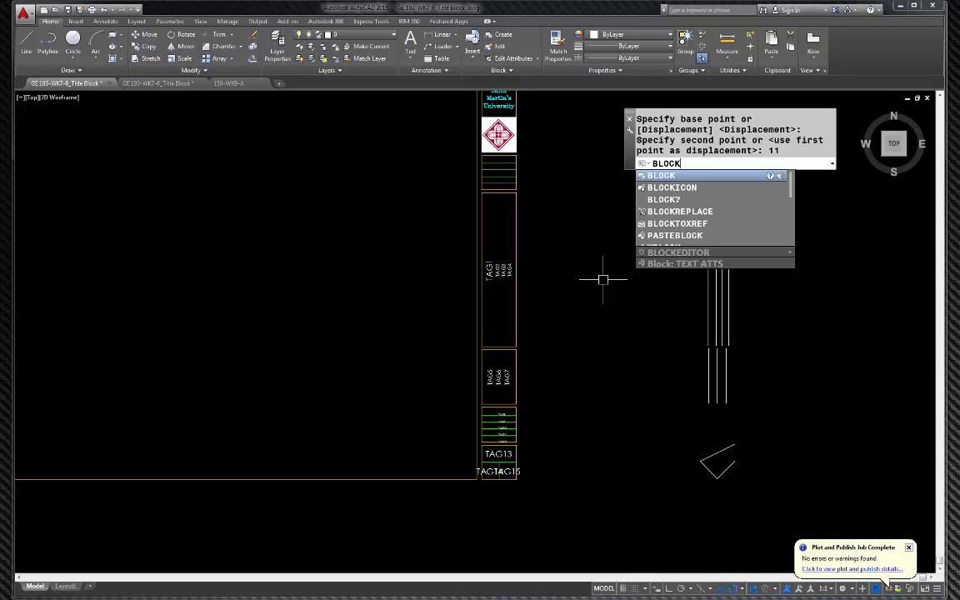
pyautogui.press('Escape')
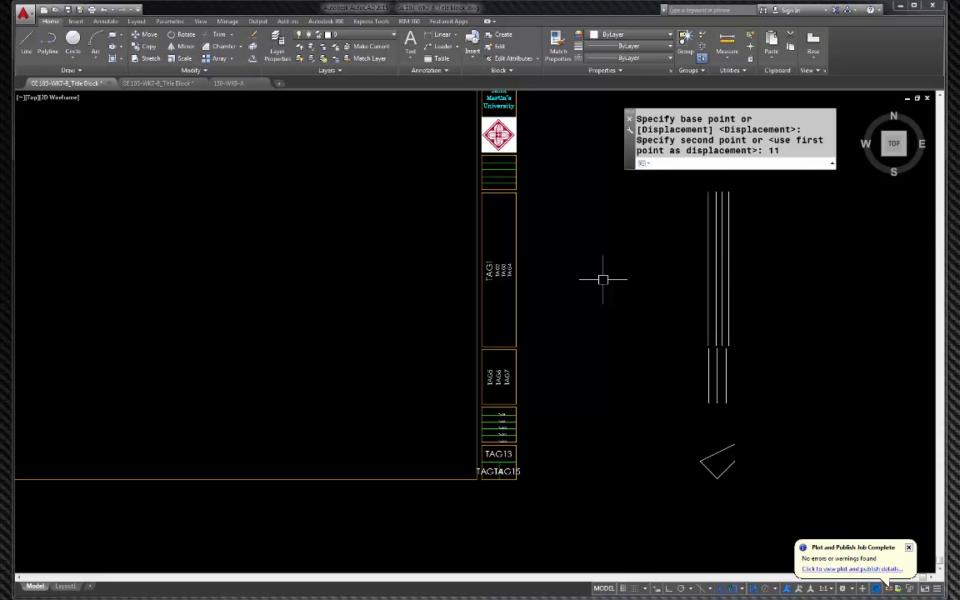
pyautogui.write('b')
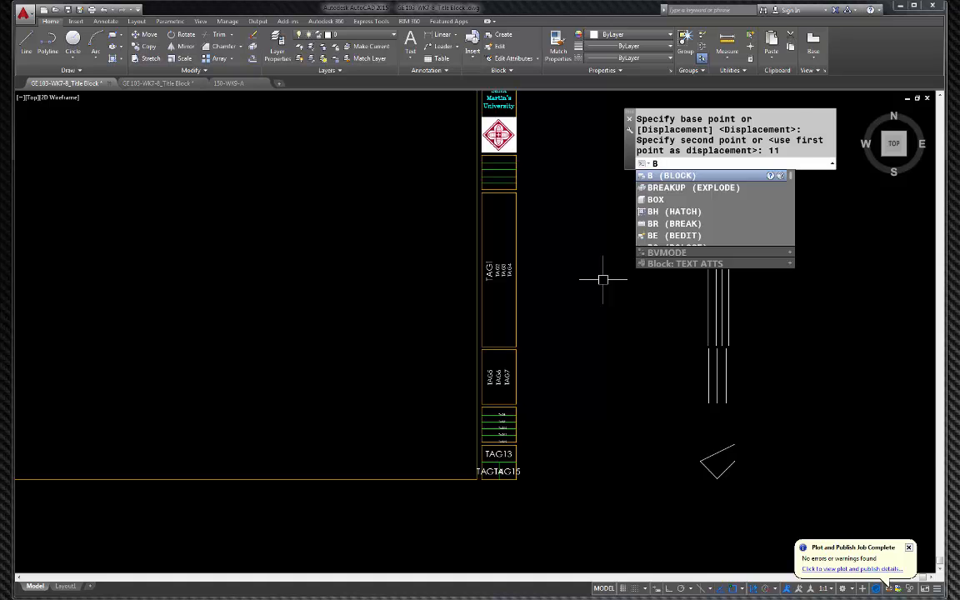
pyautogui.press('Return')
pyautogui.moveTo(439, 226); pyautogui.dragTo(283, 165)
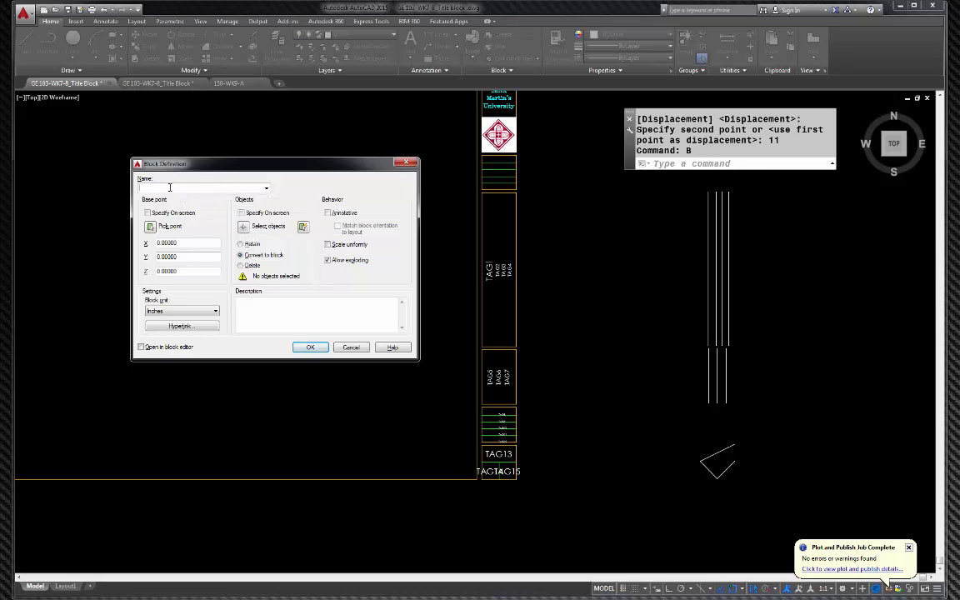
pyautogui.press('BackSpace')
pyautogui.write('Bl')
pyautogui.write('ock Bord')
# Step: Add the client attributes TAG1, TAG2, TAG3 and TAG4 in order to the block's object selection
pyautogui.click(243, 228)
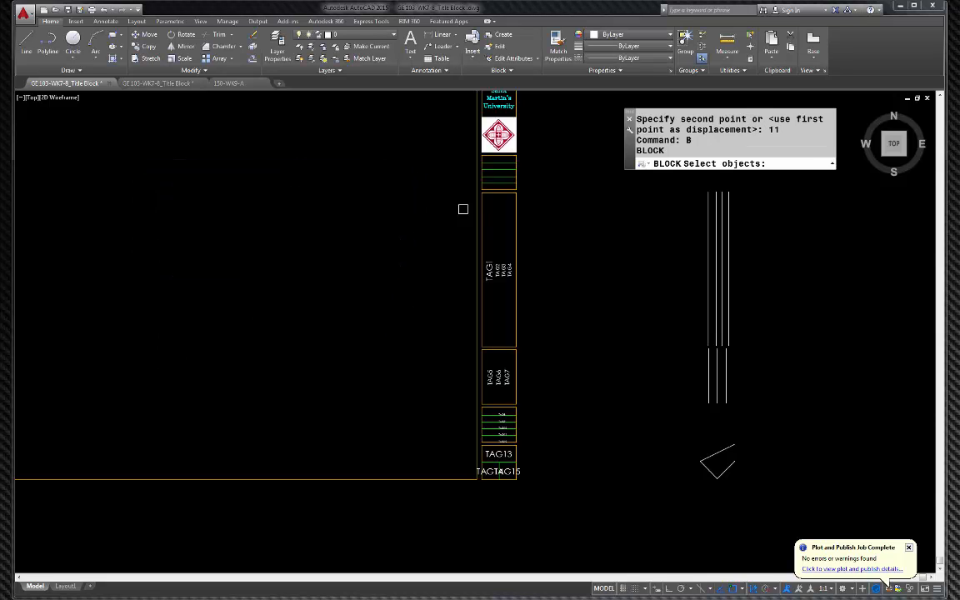
pyautogui.scroll(4, 504, 271)
pyautogui.scroll(-2, 443, 222)
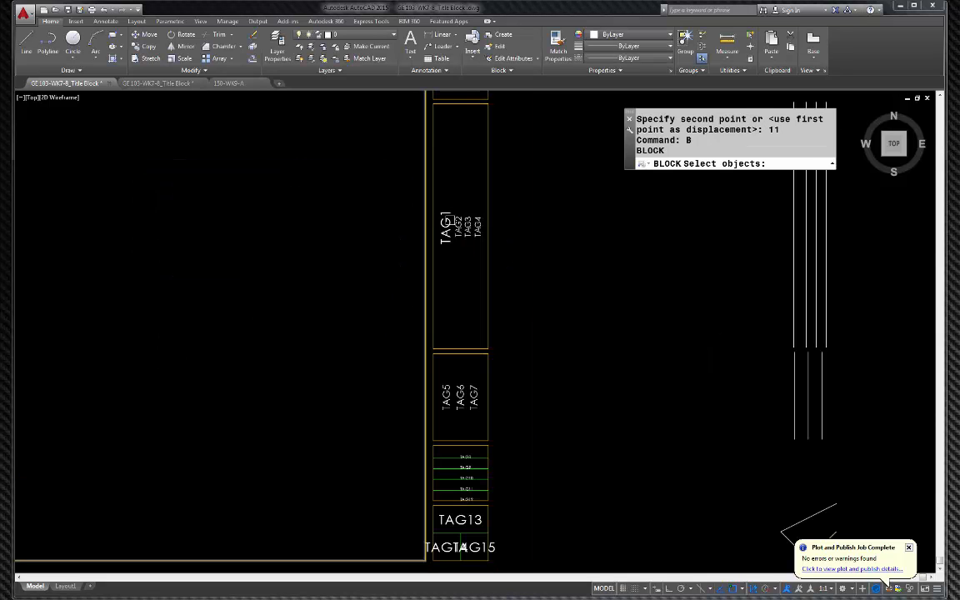
pyautogui.click(446, 225)
pyautogui.scroll(4, 455, 235)
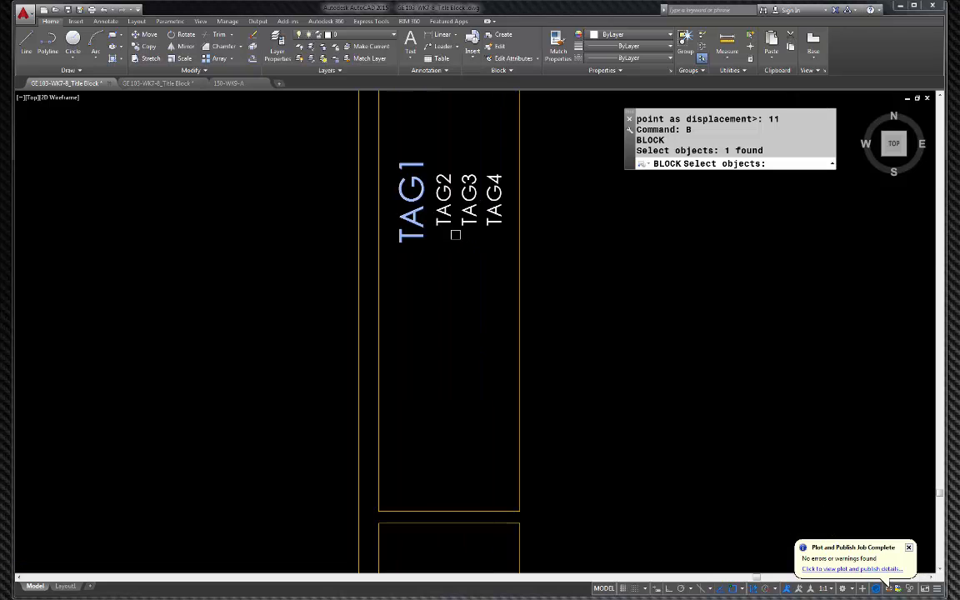
pyautogui.click(444, 208)
pyautogui.click(470, 208)
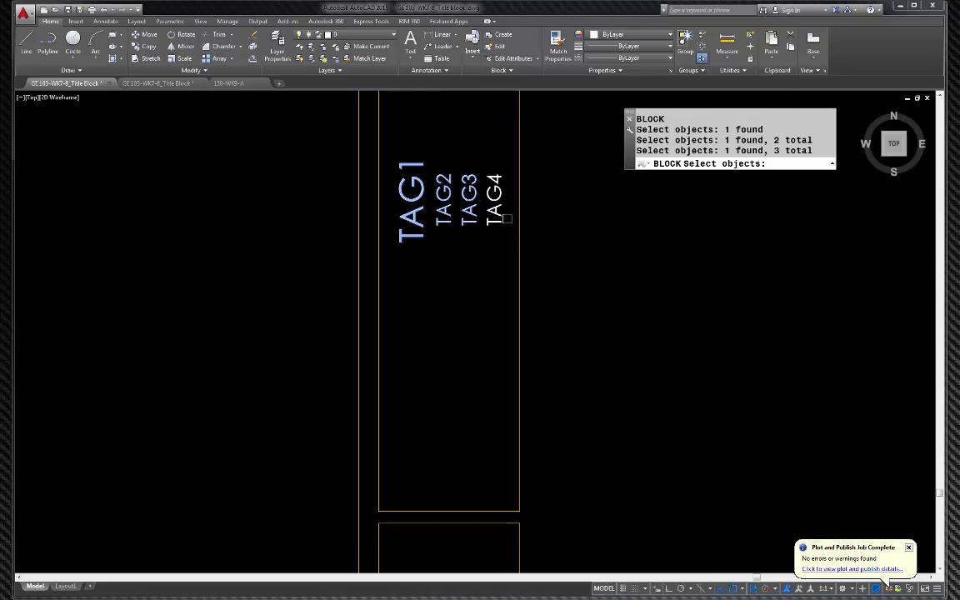
pyautogui.click(497, 215)
# Step: Add TAG5, TAG6 and TAG7 from the sheet title box, in order, to the block's object selection
pyautogui.scroll(-4, 494, 212)
pyautogui.scroll(4, 464, 354)
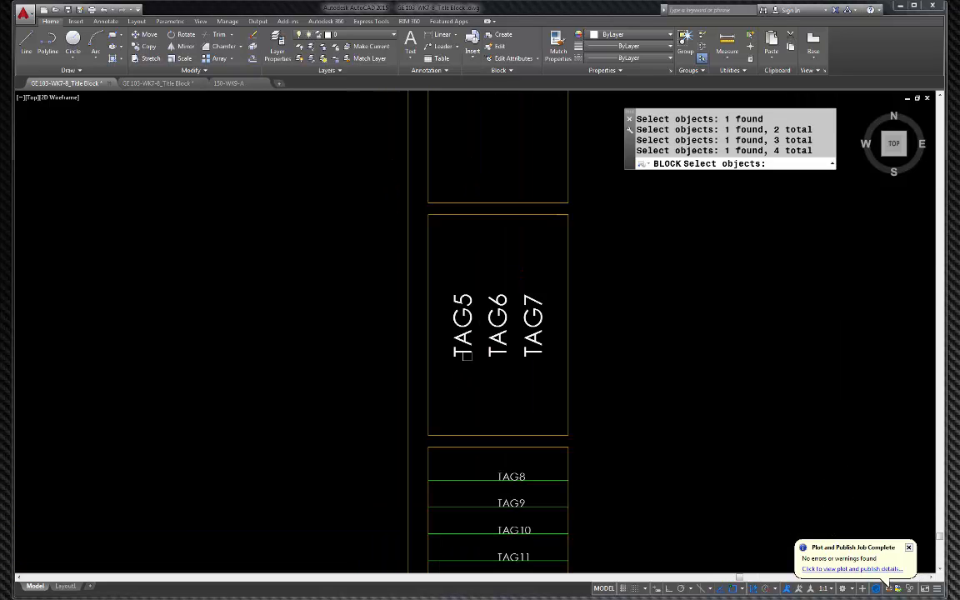
pyautogui.click(464, 348)
pyautogui.click(497, 325)
pyautogui.click(532, 315)
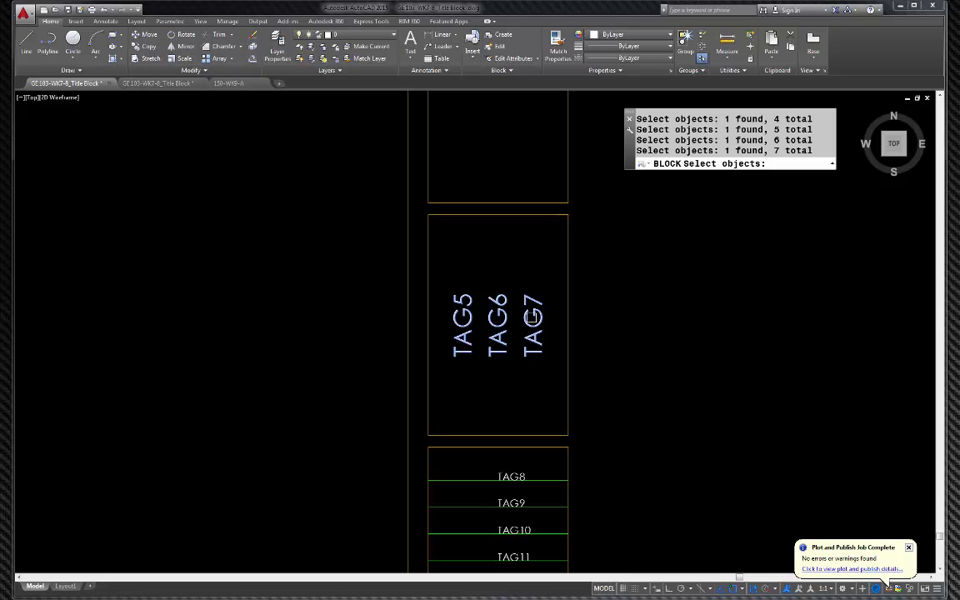
# Step: Add TAG8 through TAG12, in order from top to bottom, to the block's object selection
pyautogui.scroll(-4, 516, 383)
pyautogui.scroll(6, 510, 375)
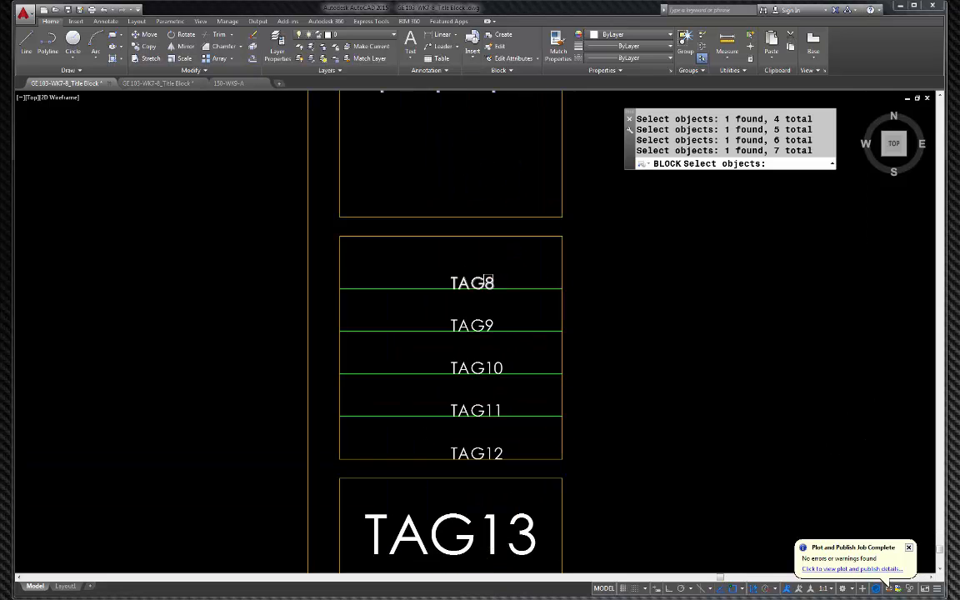
pyautogui.click(489, 281)
pyautogui.click(483, 325)
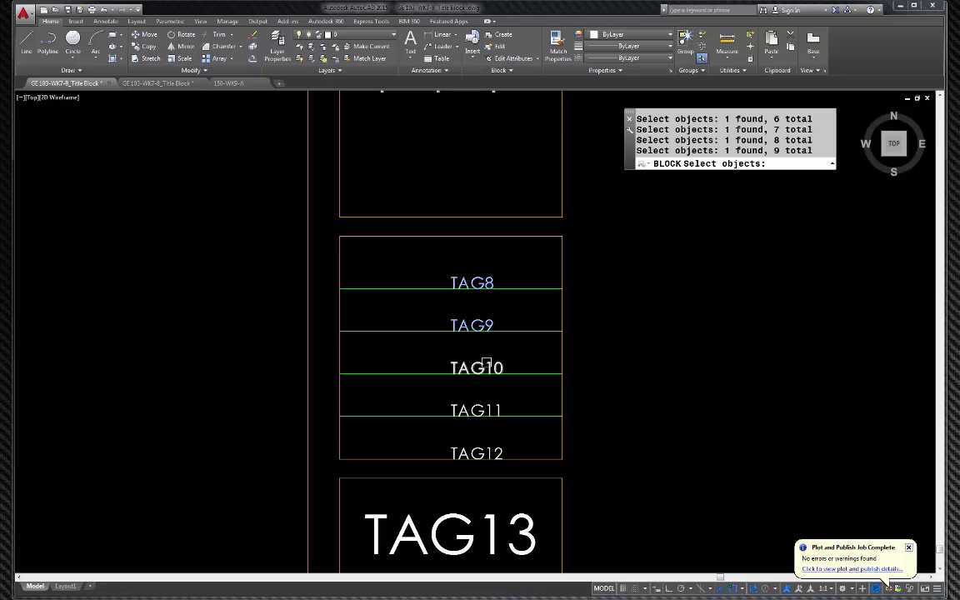
pyautogui.click(489, 364)
pyautogui.click(495, 404)
pyautogui.click(493, 448)
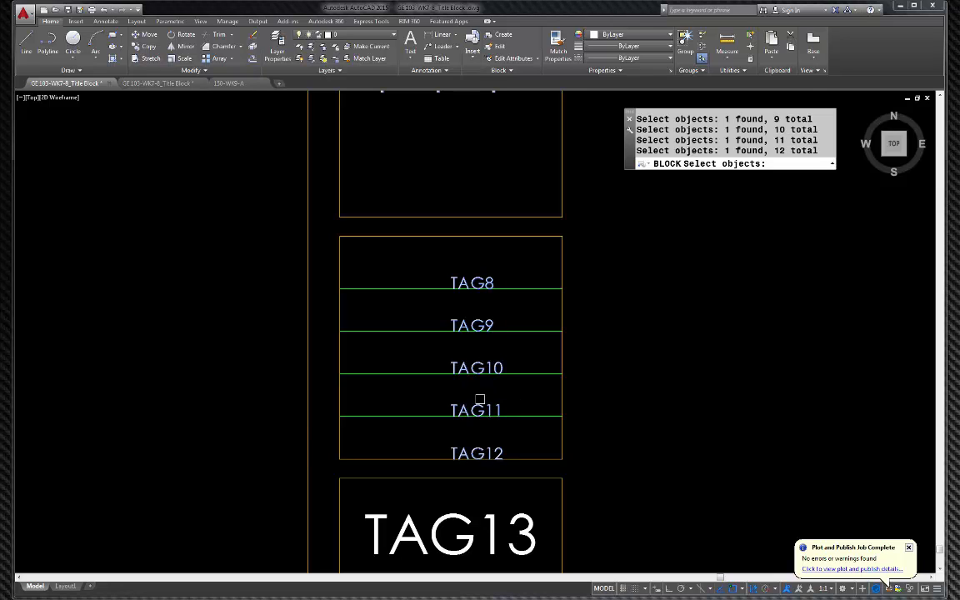
# Step: Add TAG13, TAG14 and TAG15 from the sheet number box and finish the block's object selection
pyautogui.scroll(-5, 480, 400)
pyautogui.click(468, 381)
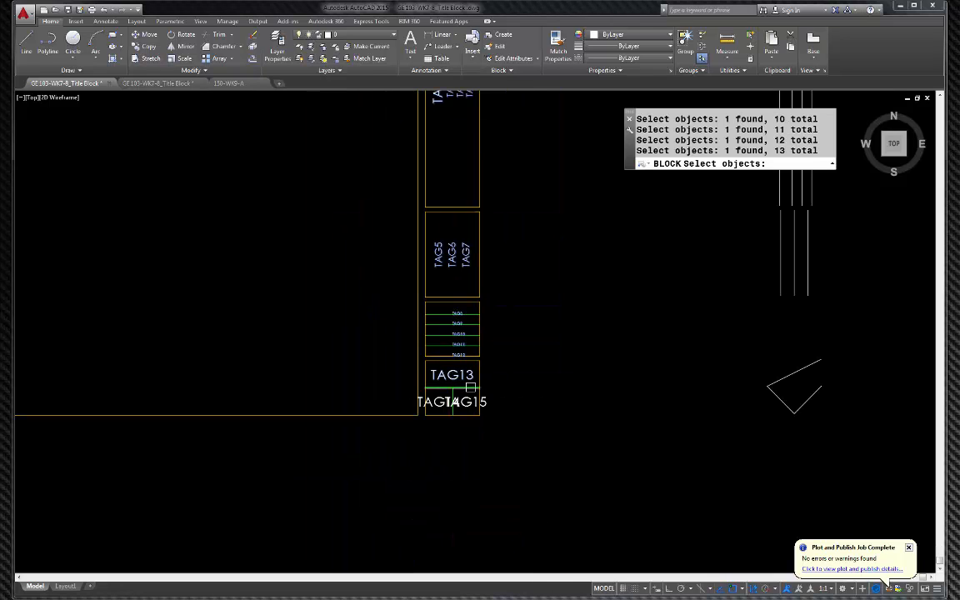
pyautogui.click(460, 399)
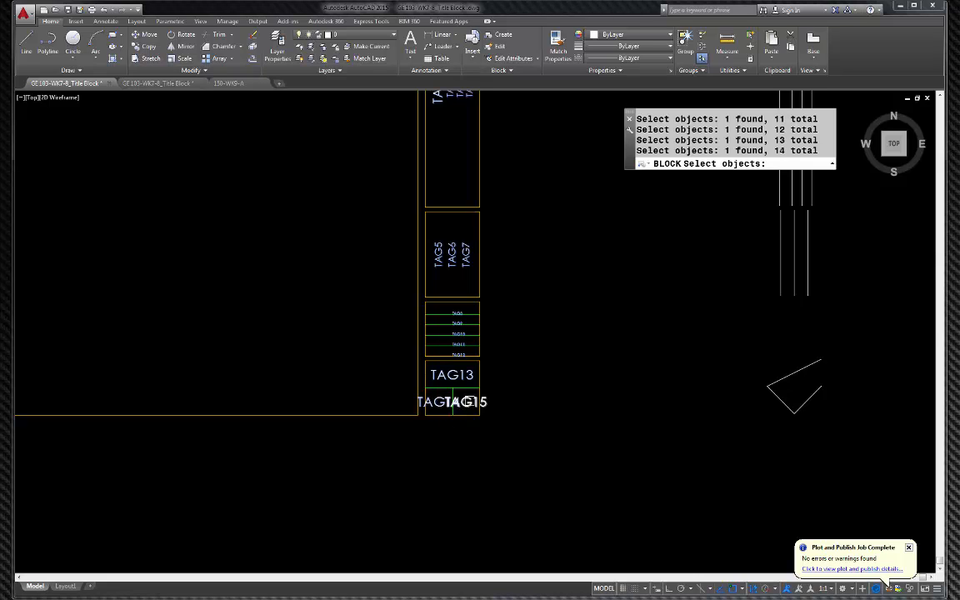
pyautogui.click(454, 402)
pyautogui.press('Return')
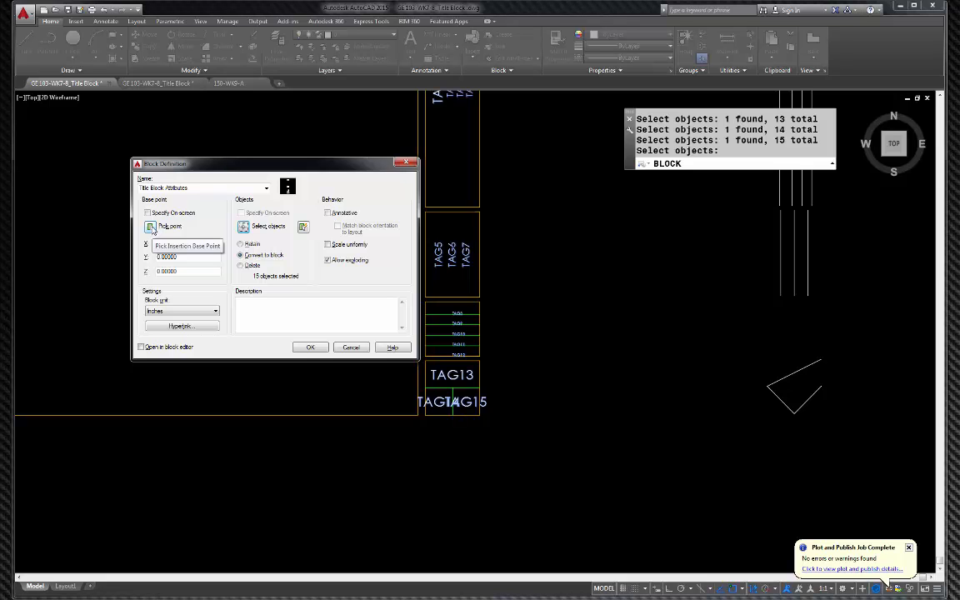
# Step: Use the title block's lower-right corner as the insertion base point, create the block, and dismiss the attribute value editor
pyautogui.click(151, 227)
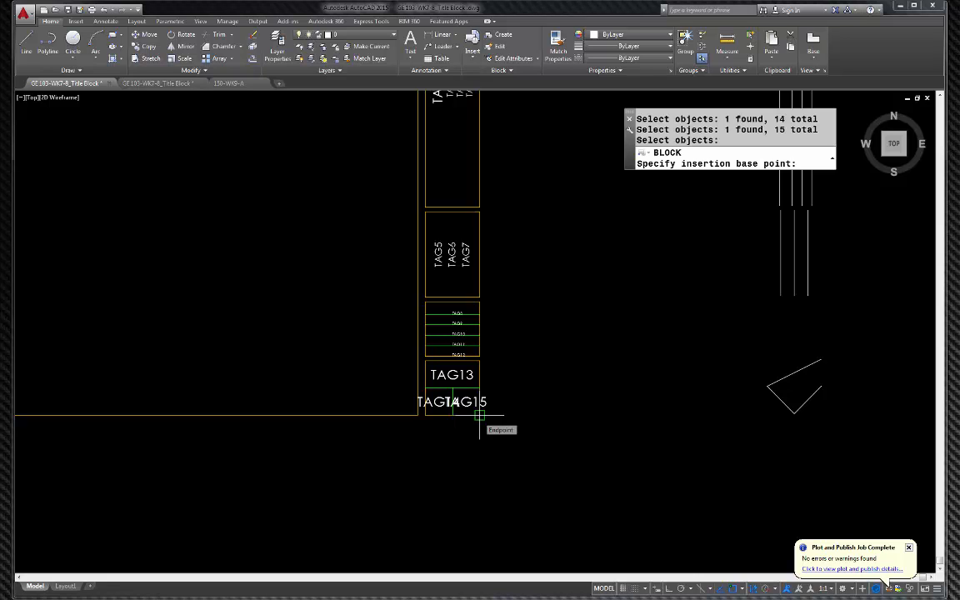
pyautogui.click(479, 414)
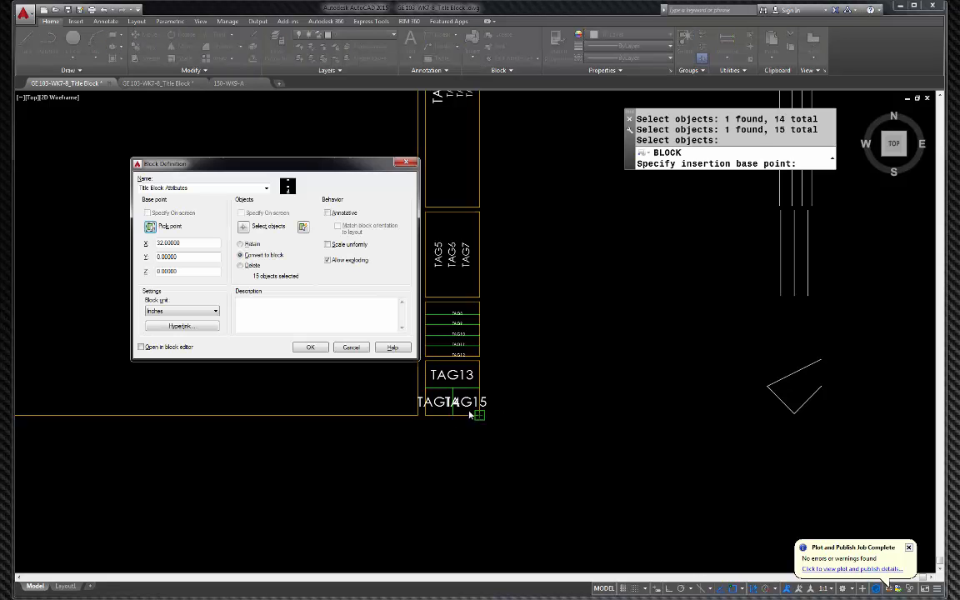
pyautogui.click(311, 347)
pyautogui.moveTo(514, 213); pyautogui.dragTo(731, 267)
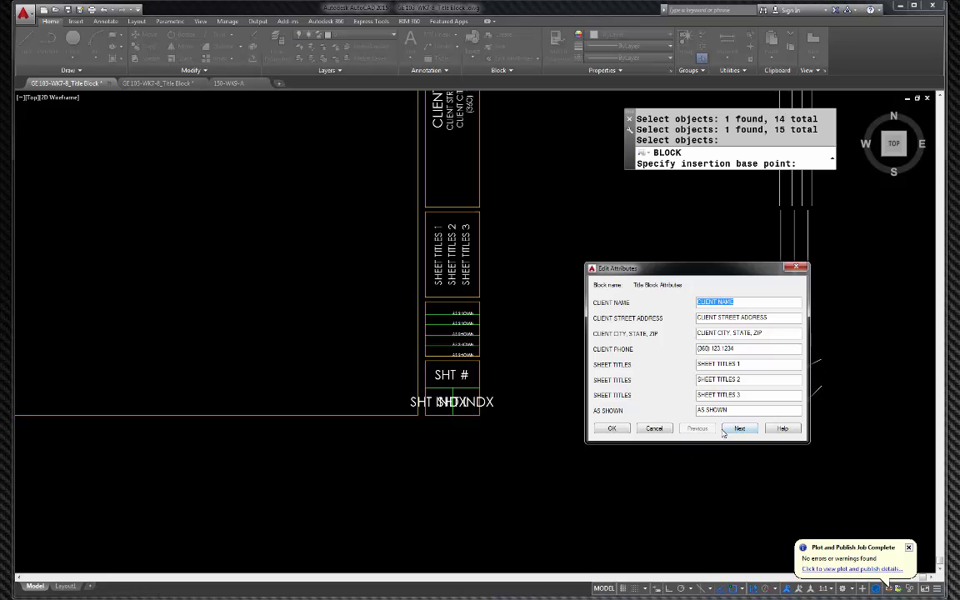
pyautogui.click(795, 269)
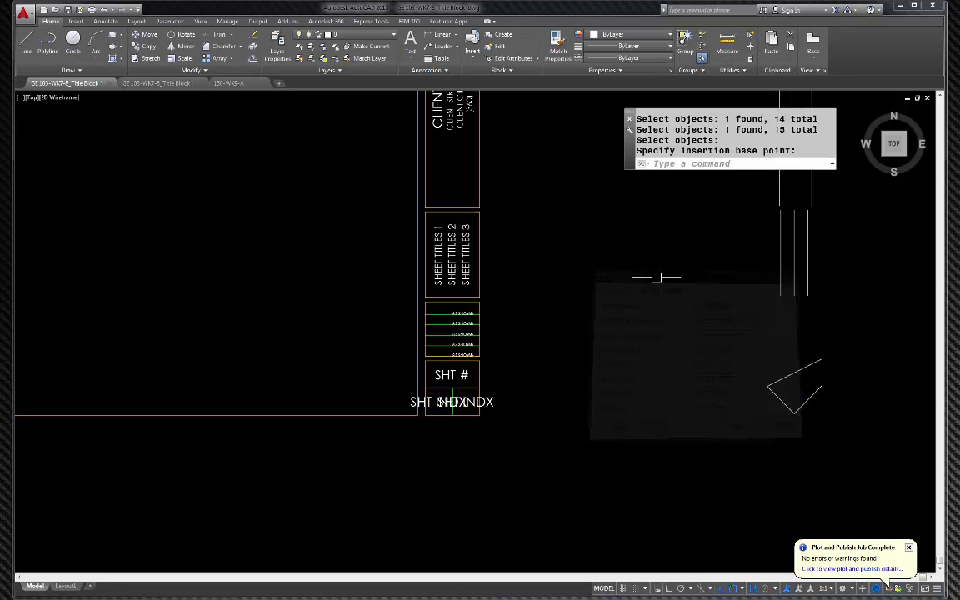
# Step: Rotate the top view a quarter turn clockwise so the client and sheet title text can be read horizontally
pyautogui.scroll(-5, 514, 337)
pyautogui.scroll(7, 551, 231)
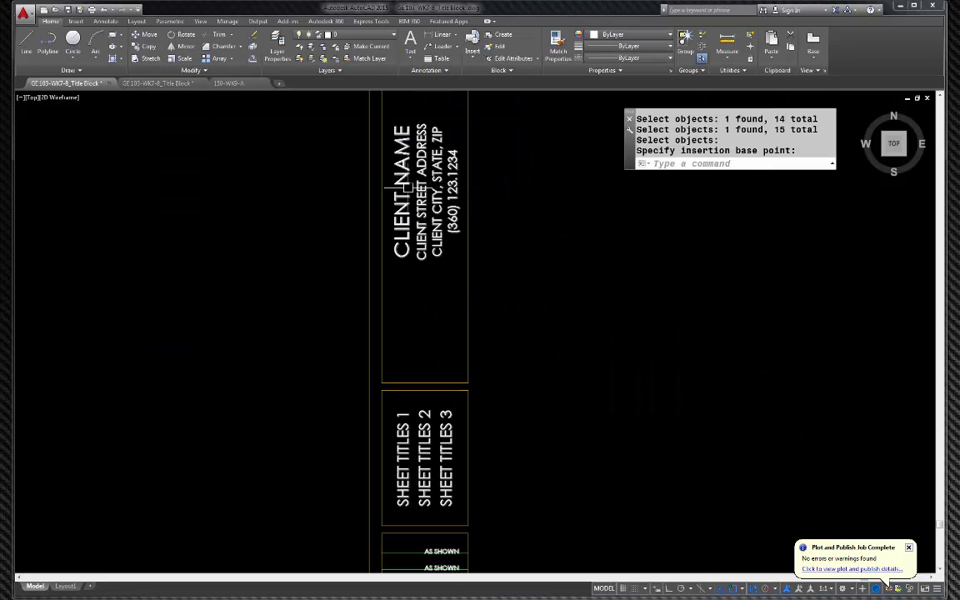
pyautogui.scroll(-2, 406, 211)
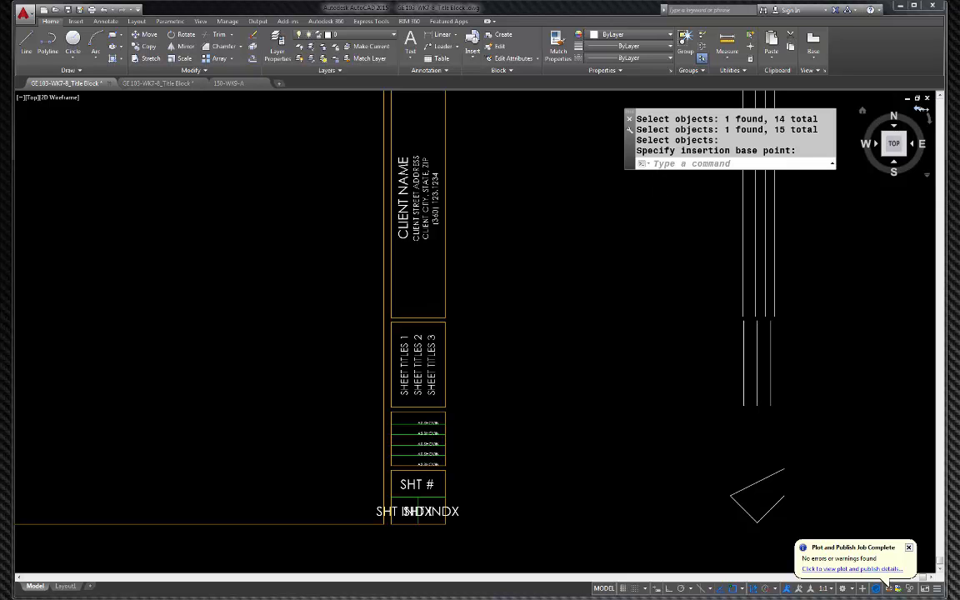
pyautogui.click(928, 119)
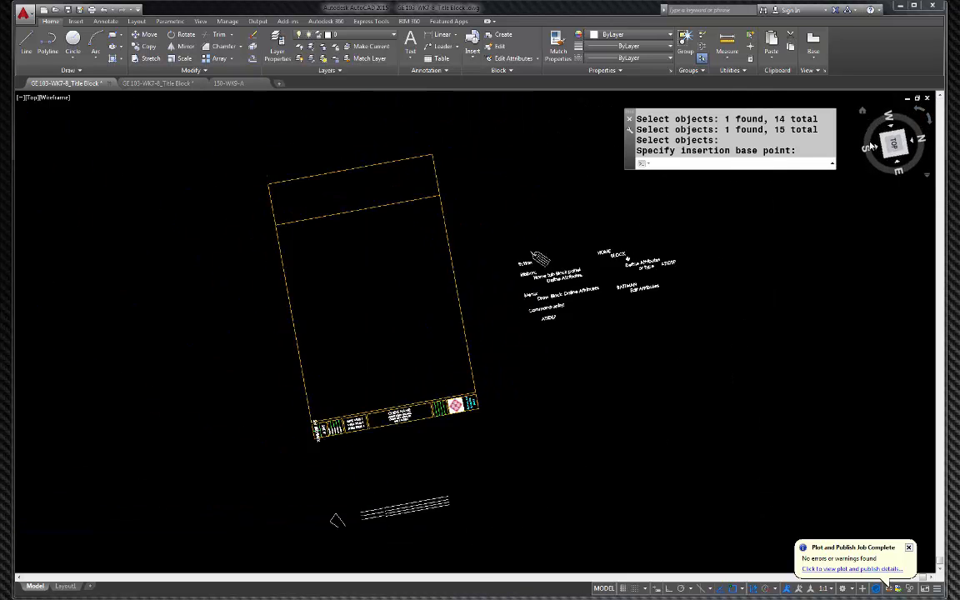
# Step: Edit the title block's attributes and set the client name (TAG1) to "St Martin's Univ"
pyautogui.scroll(2, 373, 399)
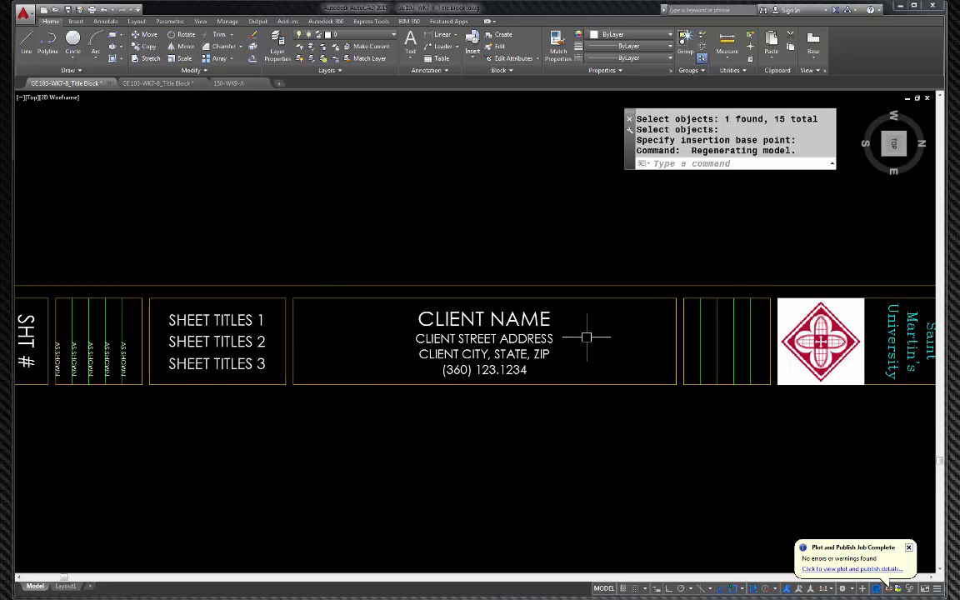
pyautogui.doubleClick(538, 316)
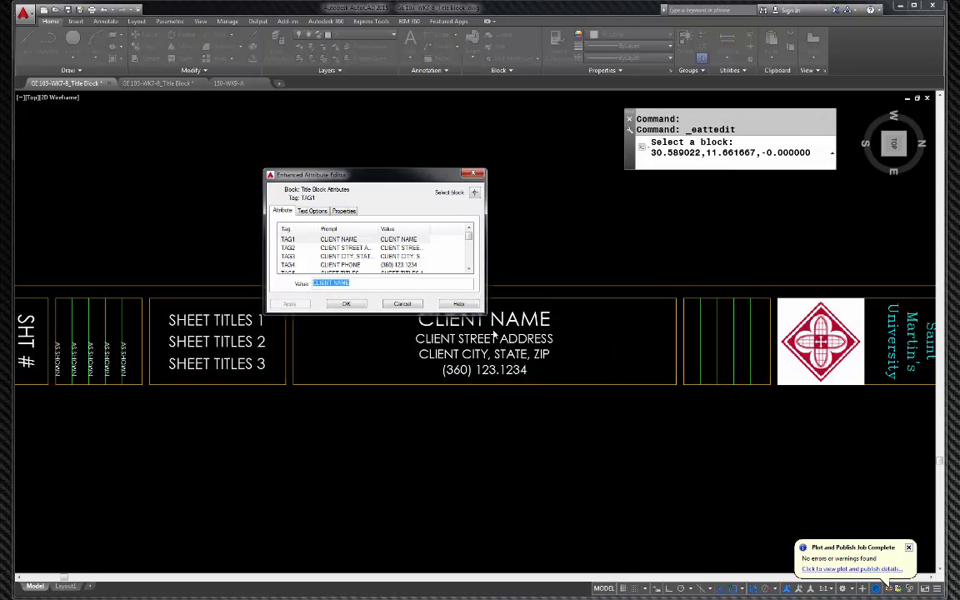
pyautogui.write('D')
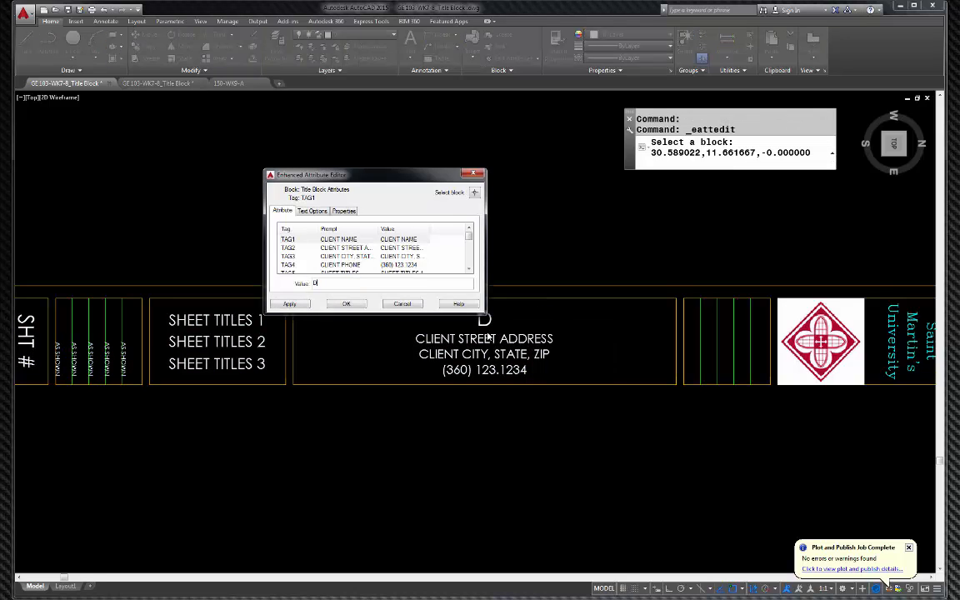
pyautogui.write('St Marti')
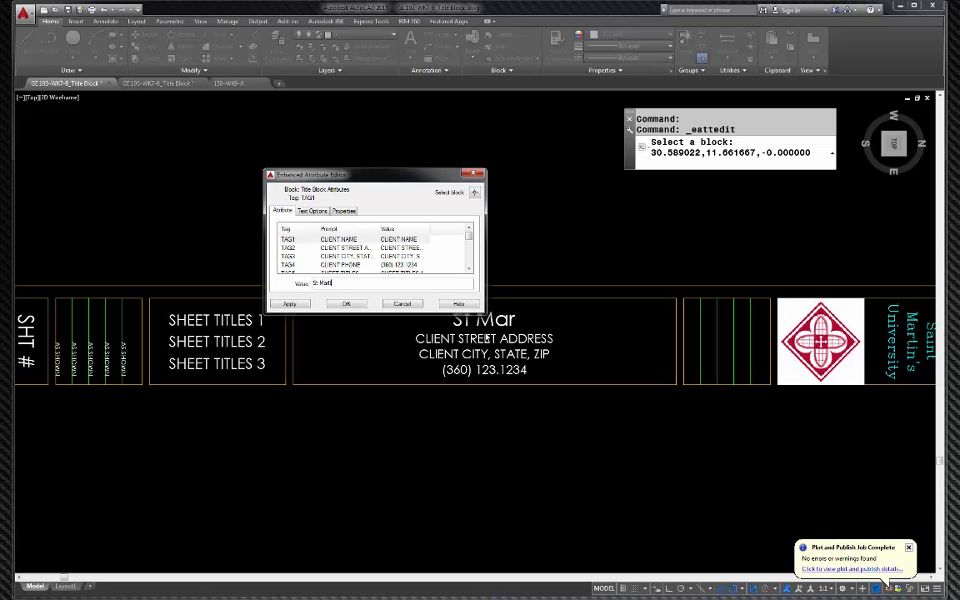
pyautogui.write("n's")
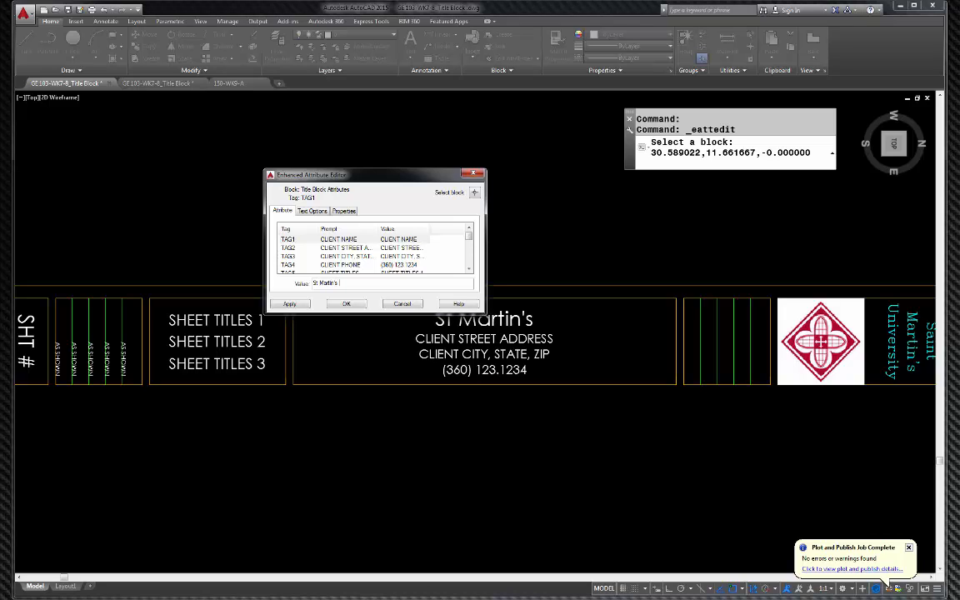
pyautogui.write(' Un')
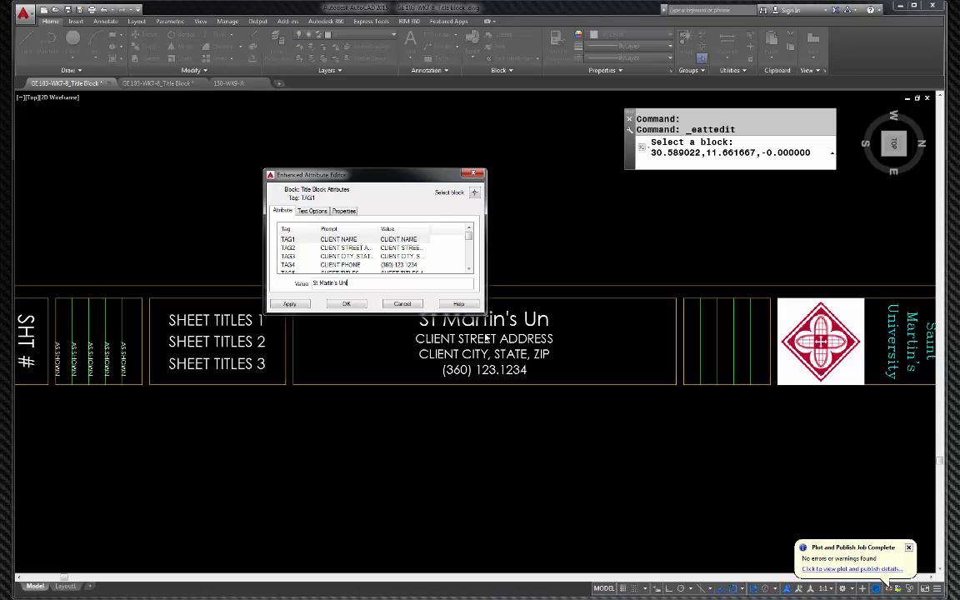
pyautogui.write('iv')
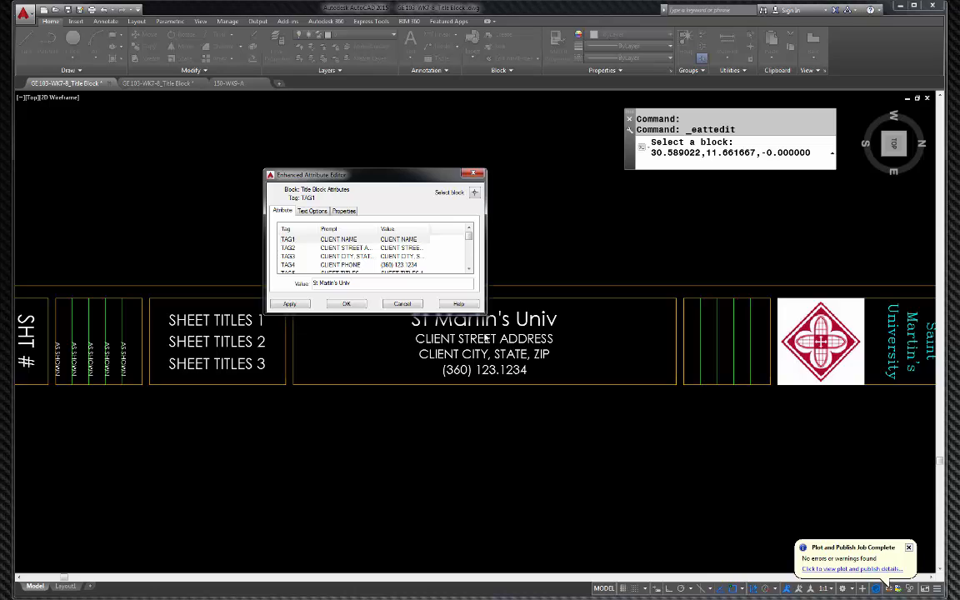
pyautogui.press('Return')
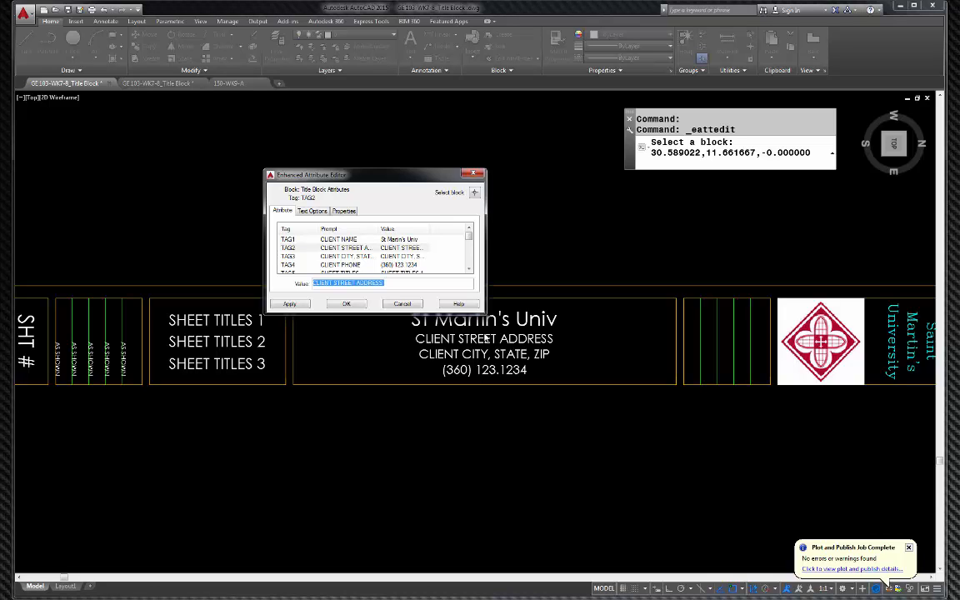
# Step: Fill in the client's street address in TAG2 and the city, state and ZIP in TAG3
pyautogui.write('500')
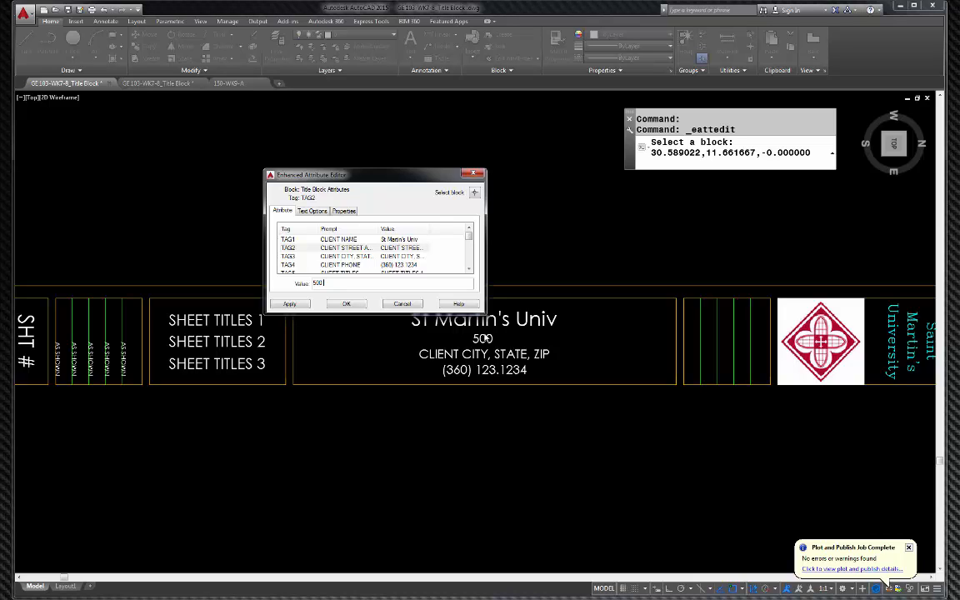
pyautogui.write(' Abbey Way')
pyautogui.press('Return')
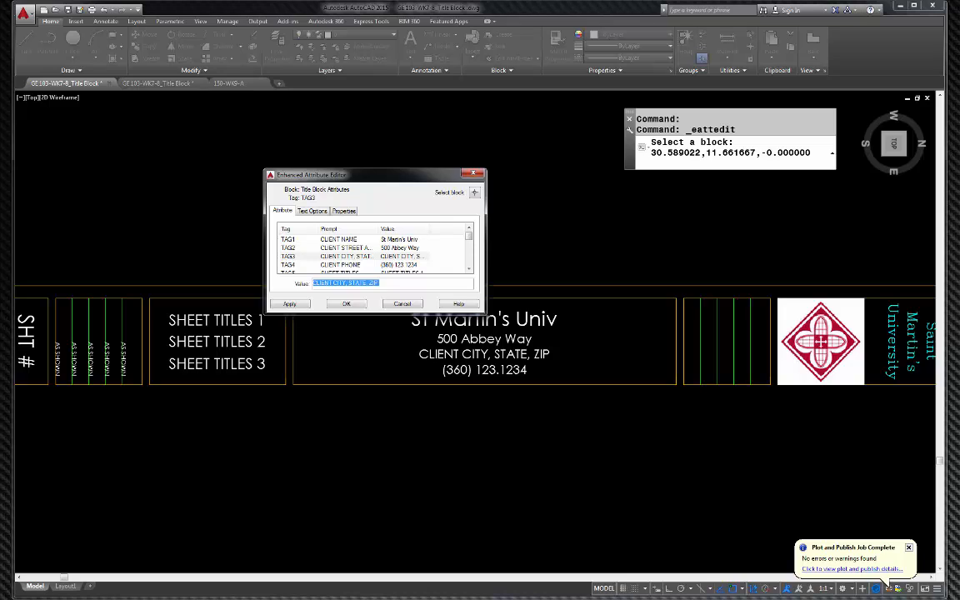
pyautogui.write('Lacey')
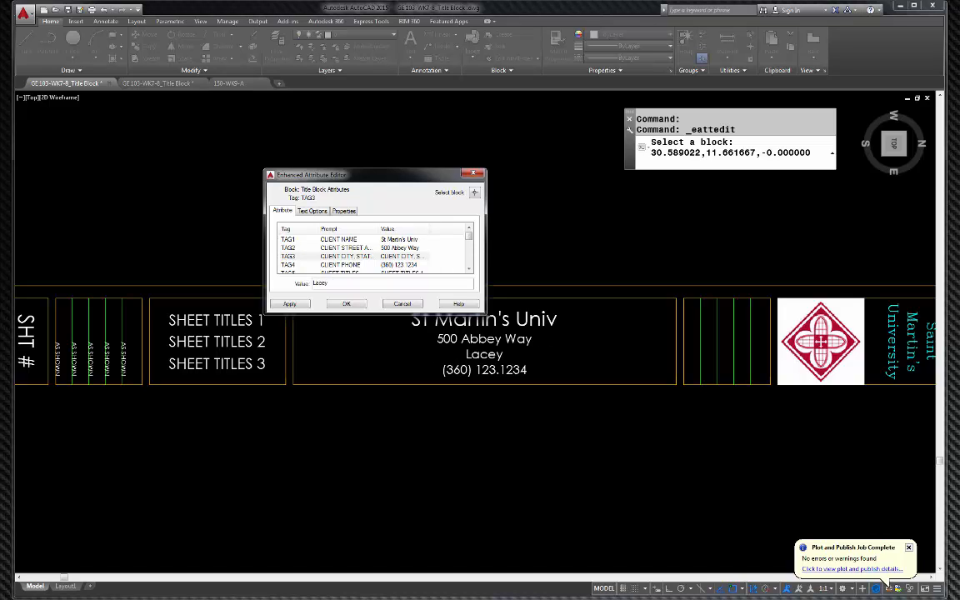
pyautogui.write(', WA 98503')
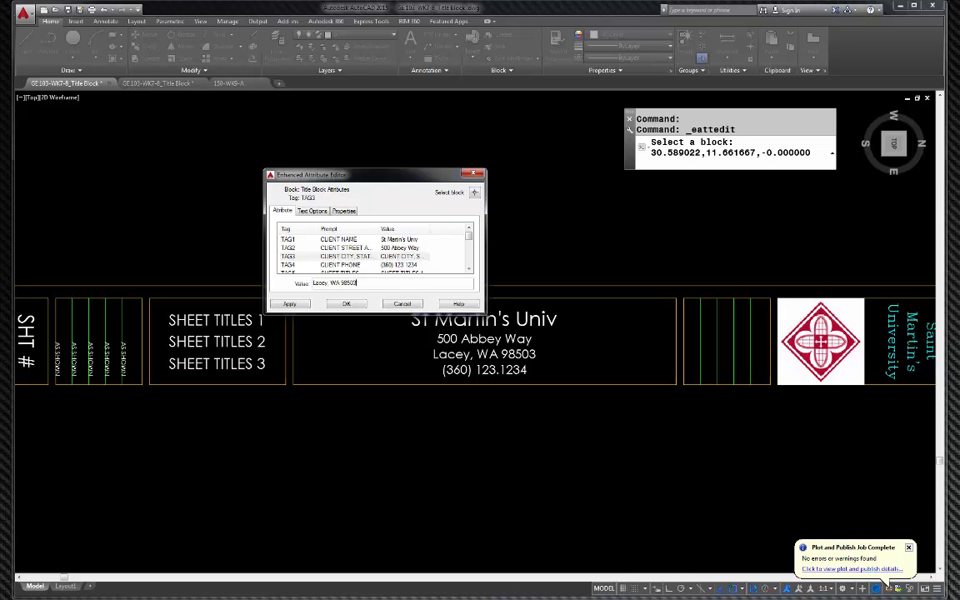
pyautogui.press('Return')
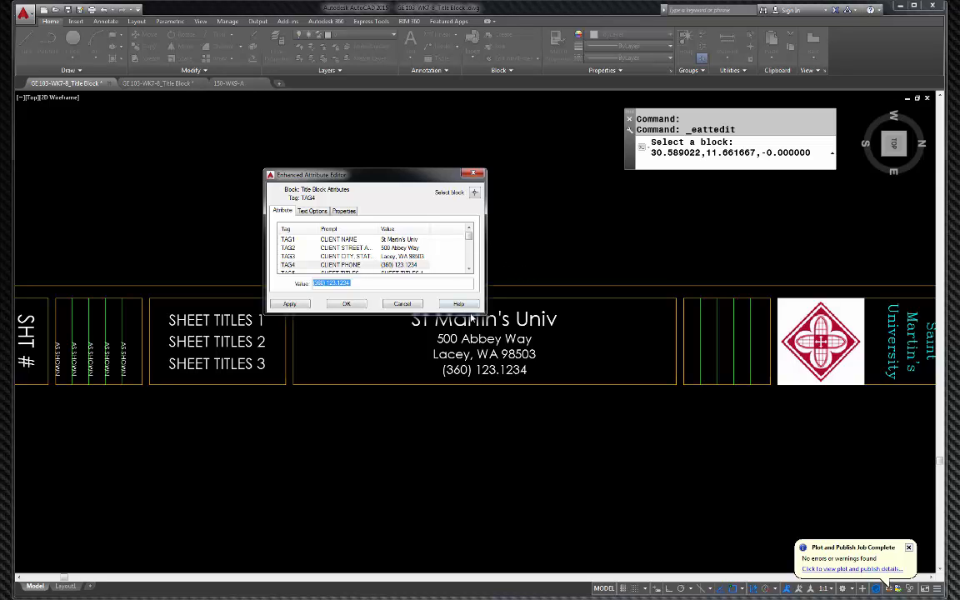
# Step: Enlarge the attribute editor to list all fifteen tags, move it clear of the title block, and keep the default client phone
pyautogui.moveTo(430, 315); pyautogui.dragTo(430, 421)
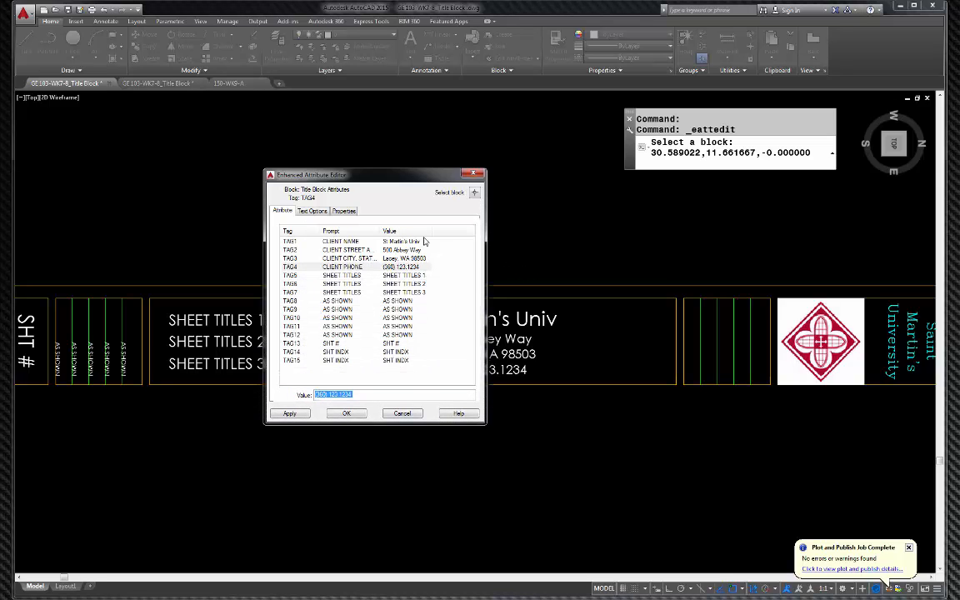
pyautogui.moveTo(414, 183); pyautogui.dragTo(357, 22)
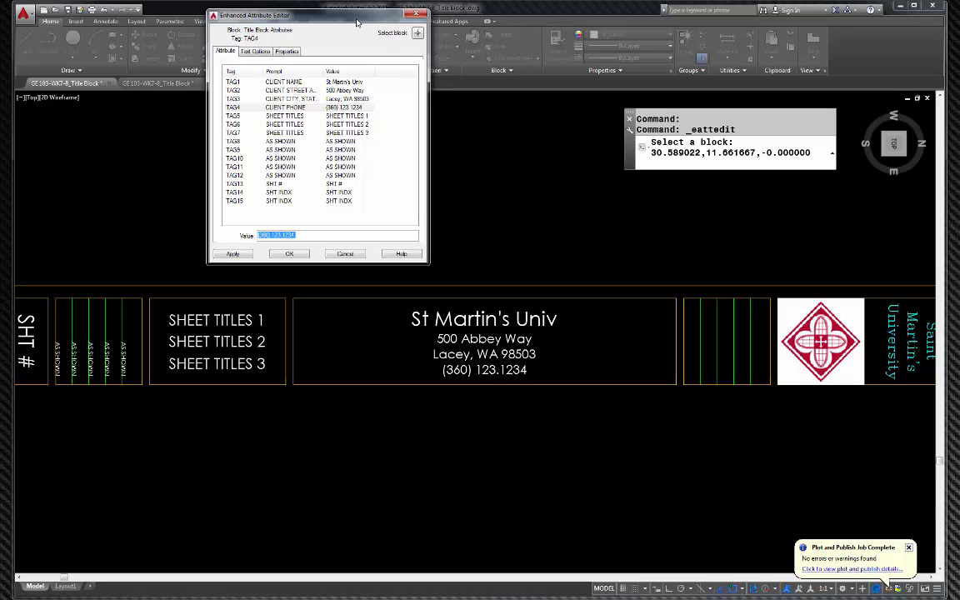
pyautogui.press('Return')
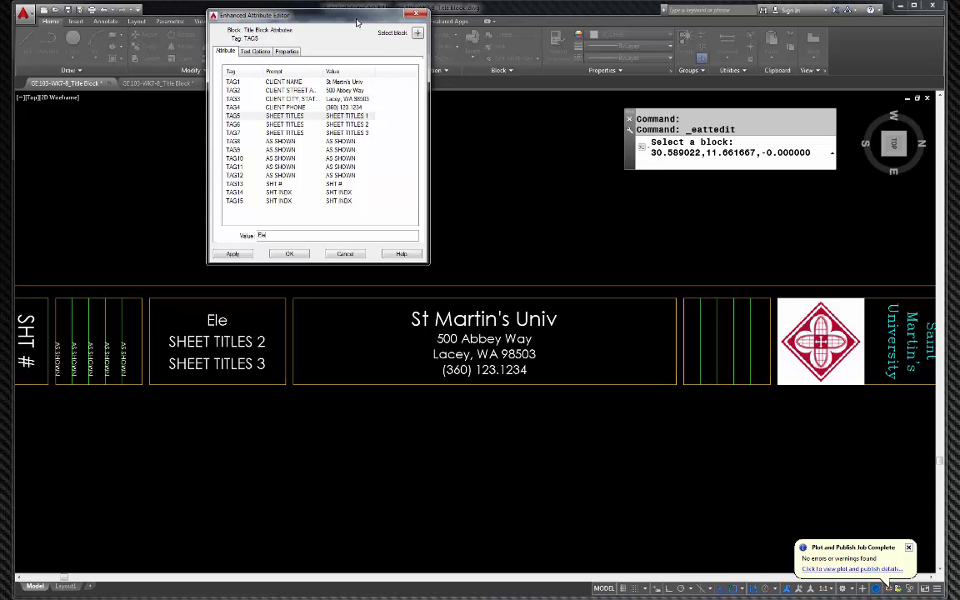
# Step: Set sheet titles TAG5 to "Electrical" and TAG6 to "Plan", clear TAG7, and accept the attribute edits
pyautogui.write('ctrical')
pyautogui.press('Return')
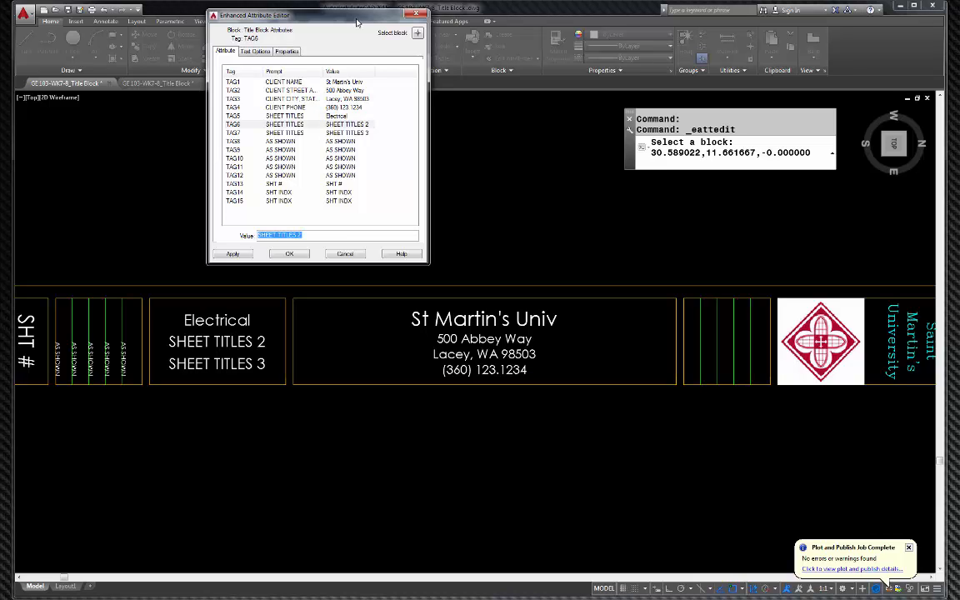
pyautogui.write('Plan')
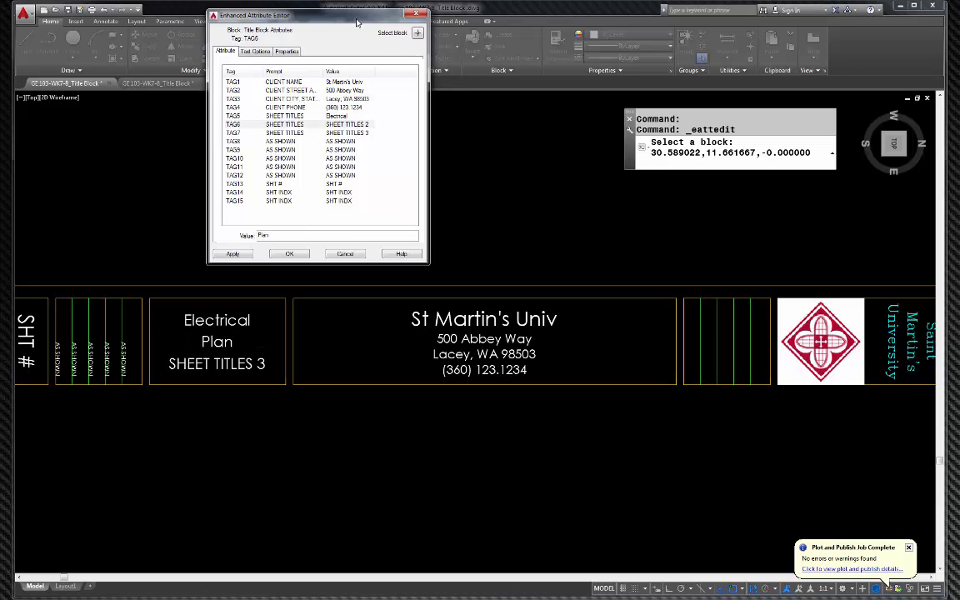
pyautogui.press('Return')
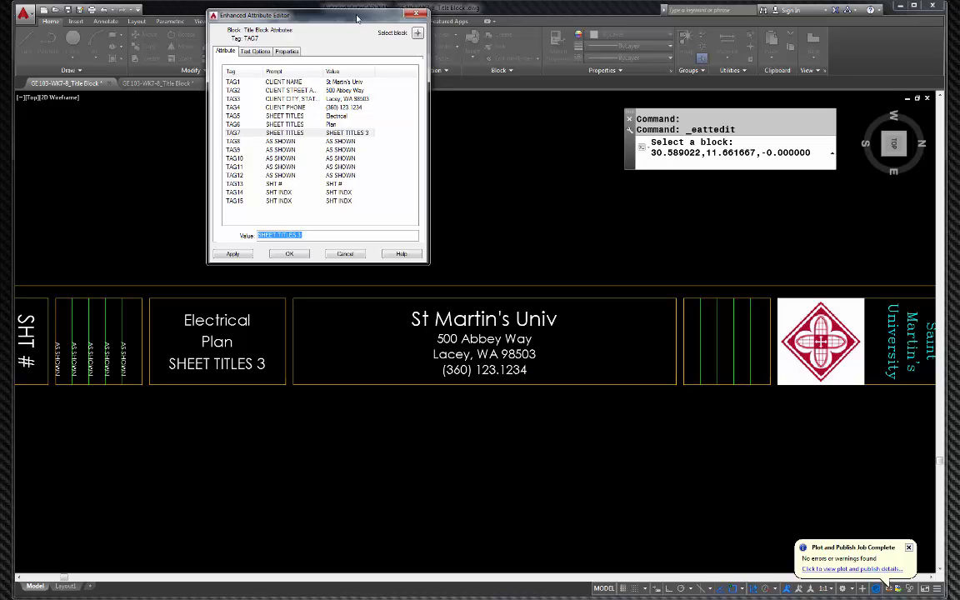
pyautogui.press('BackSpace')
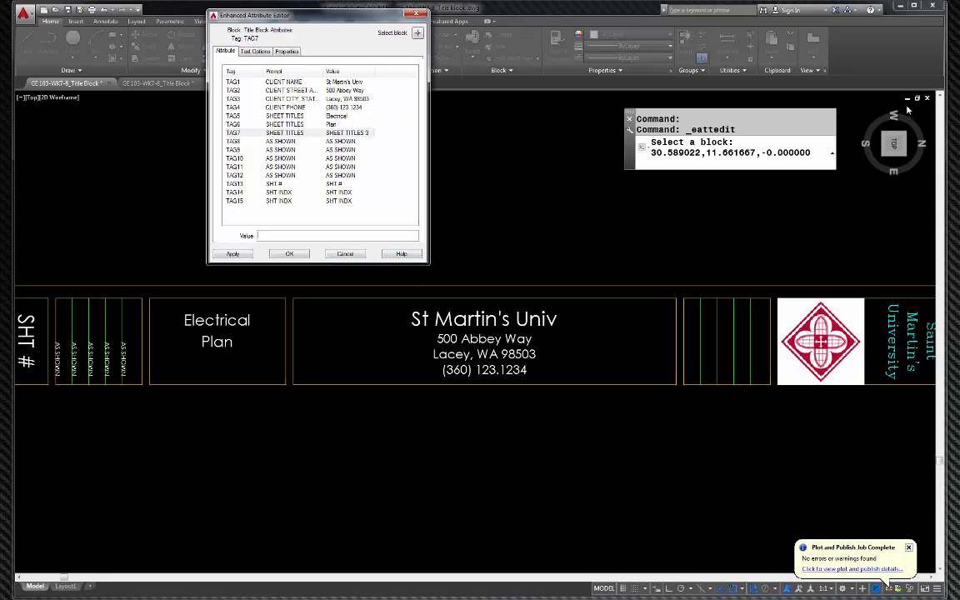
pyautogui.click(288, 255)
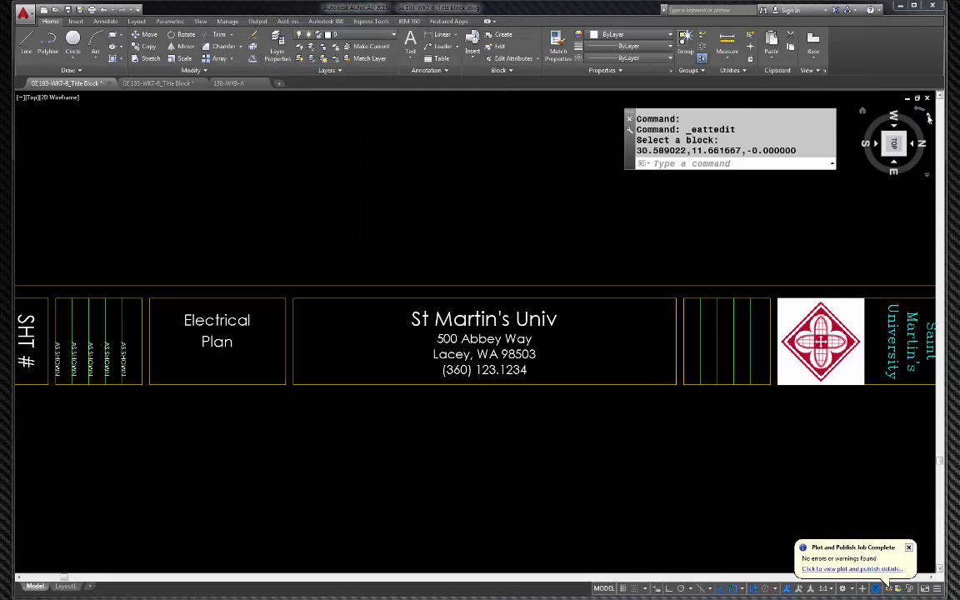
# Step: Rotate the top view back to north up and bring the sheet data and sheet number boxes into close view
pyautogui.click(929, 119)
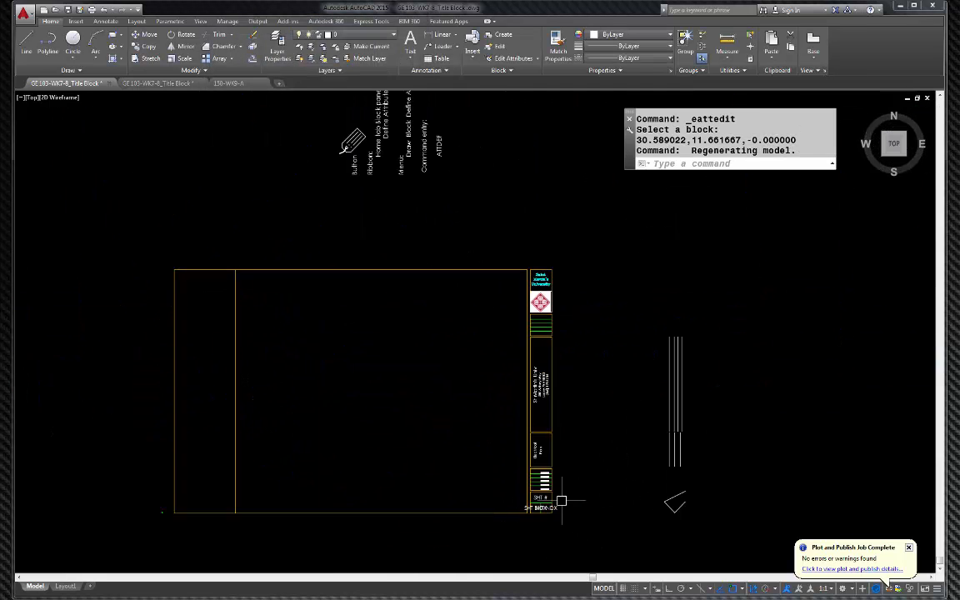
pyautogui.scroll(6, 558, 504)
pyautogui.scroll(4, 545, 379)
pyautogui.scroll(-4, 549, 372)
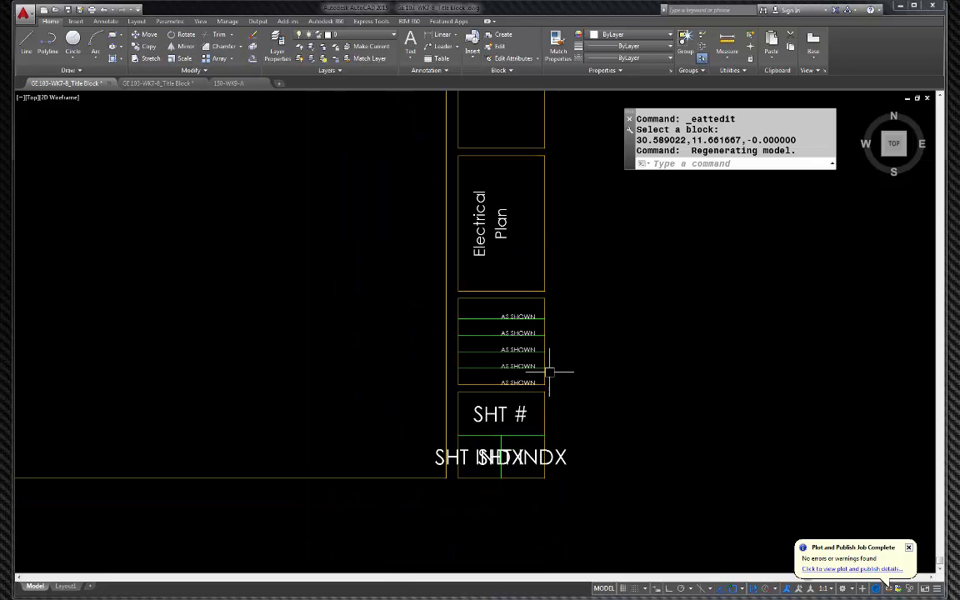
pyautogui.scroll(2, 549, 321)
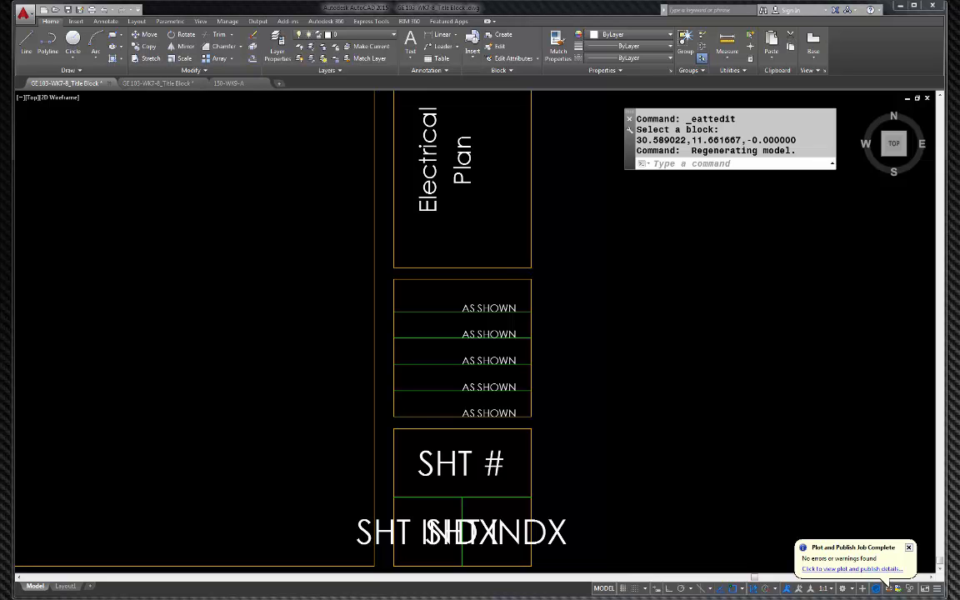
# Step: Bring up the PDF attribute reference and arrange it side by side with the AutoCAD drawing, keeping the sheet data box visible in both
pyautogui.hotkey('alt', 'Tab')
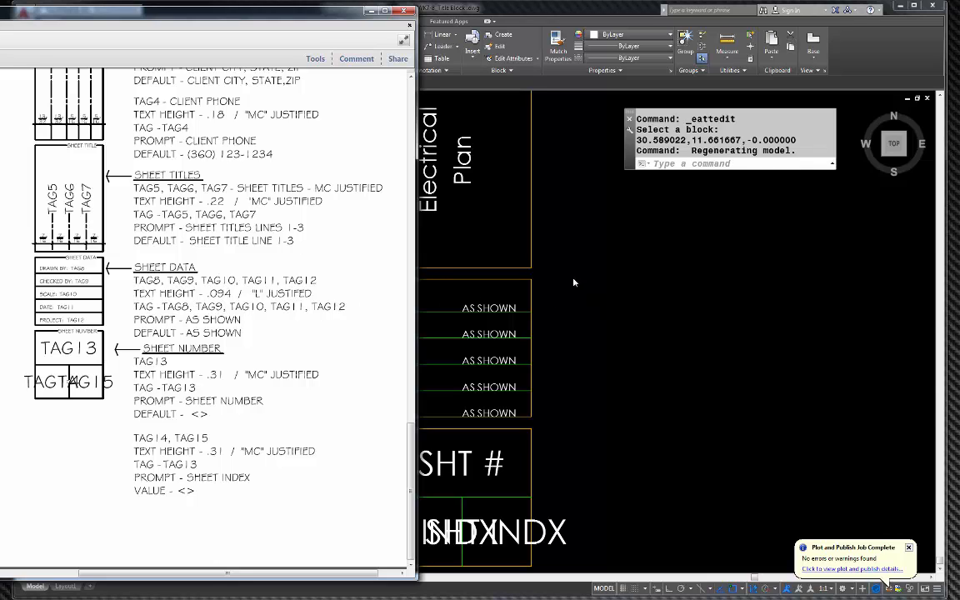
pyautogui.click(514, 10)
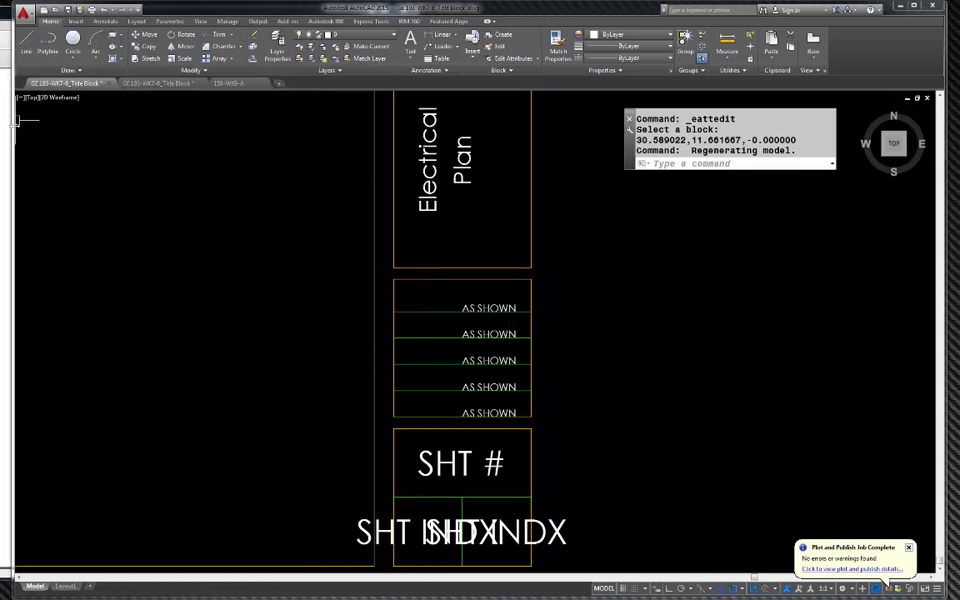
pyautogui.moveTo(58, 126); pyautogui.dragTo(367, 131)
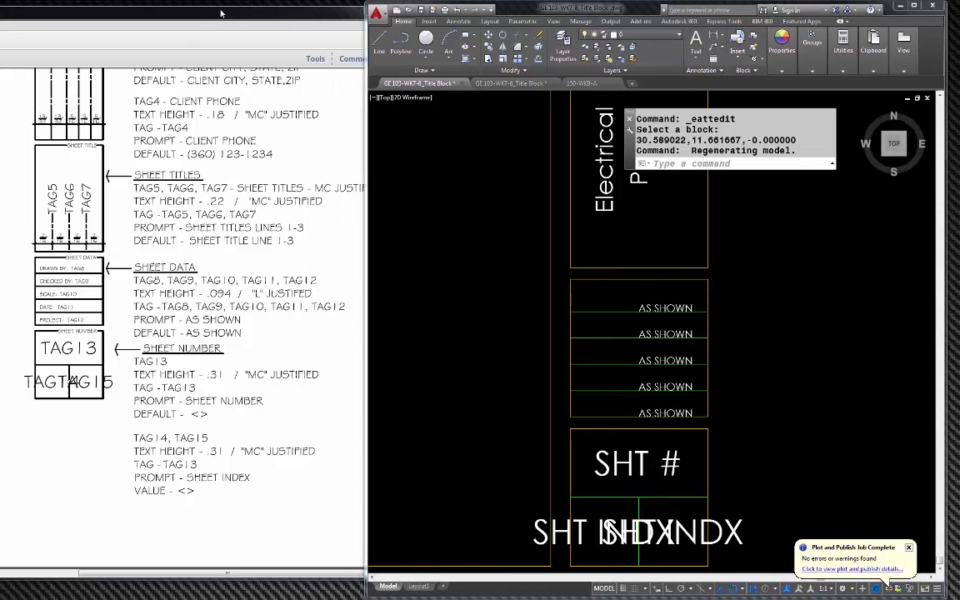
pyautogui.moveTo(261, 19); pyautogui.dragTo(238, 12)
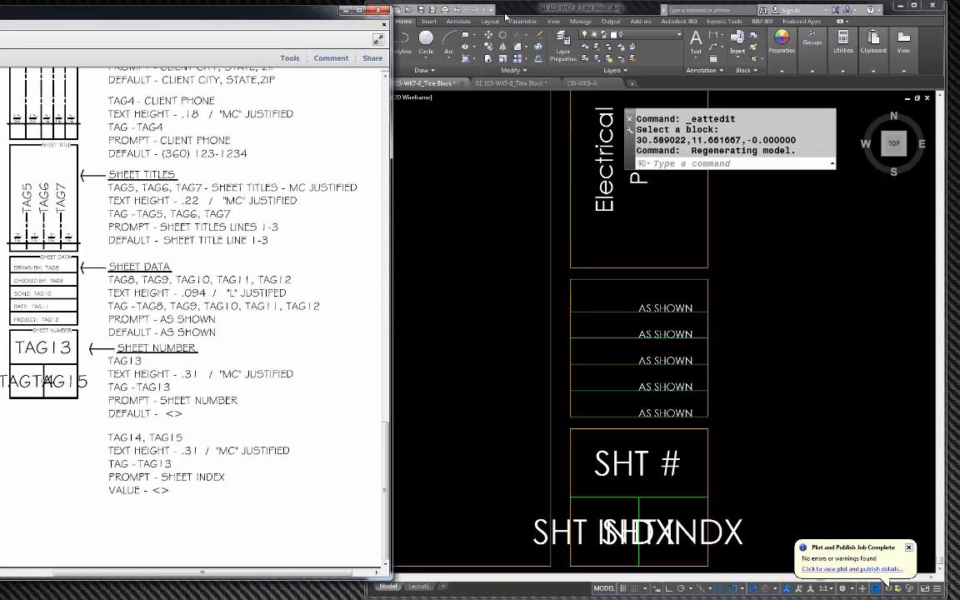
pyautogui.click(505, 13)
pyautogui.moveTo(504, 13); pyautogui.dragTo(432, 26)
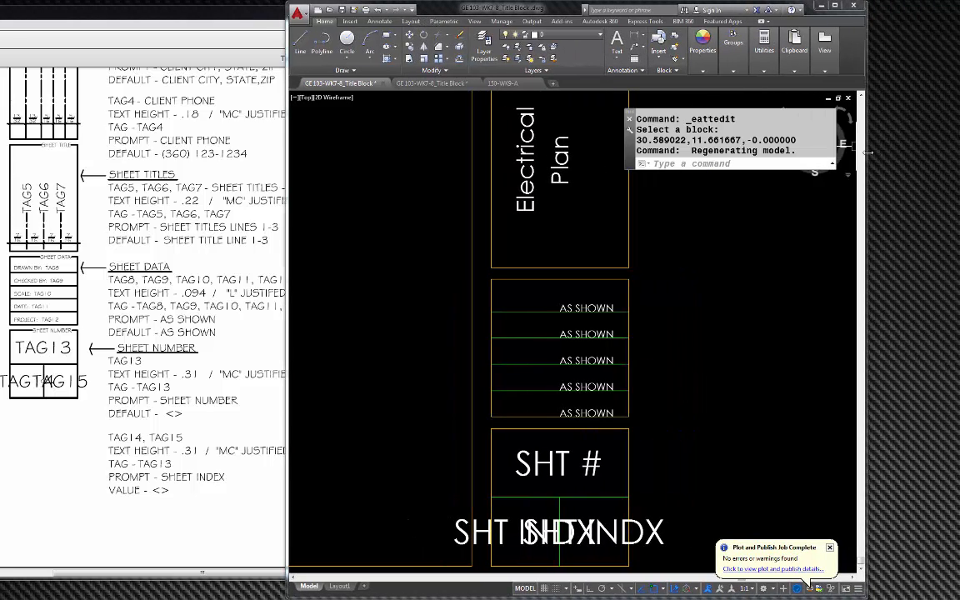
pyautogui.moveTo(866, 153); pyautogui.dragTo(950, 155)
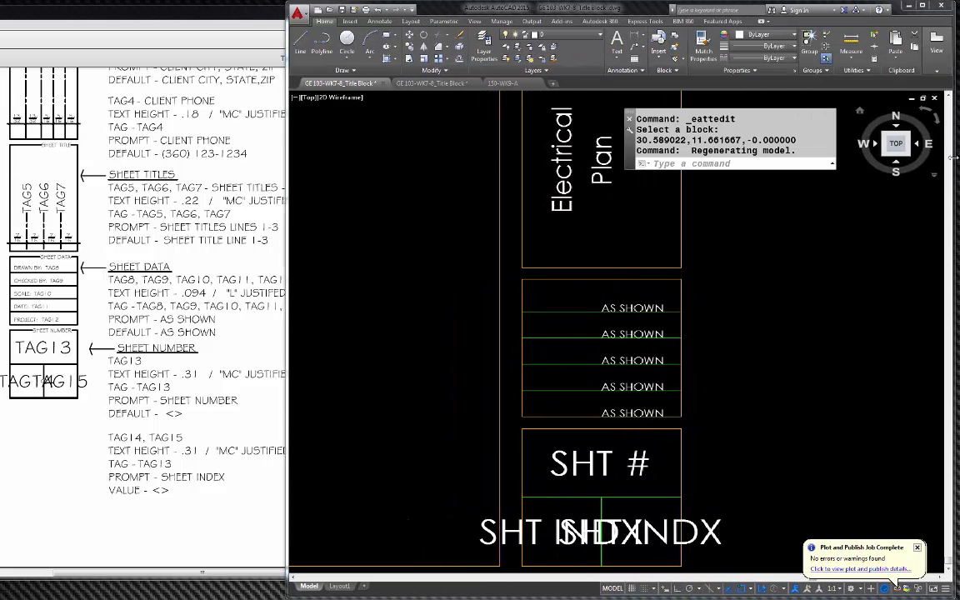
pyautogui.click(844, 265)
pyautogui.press('Escape')
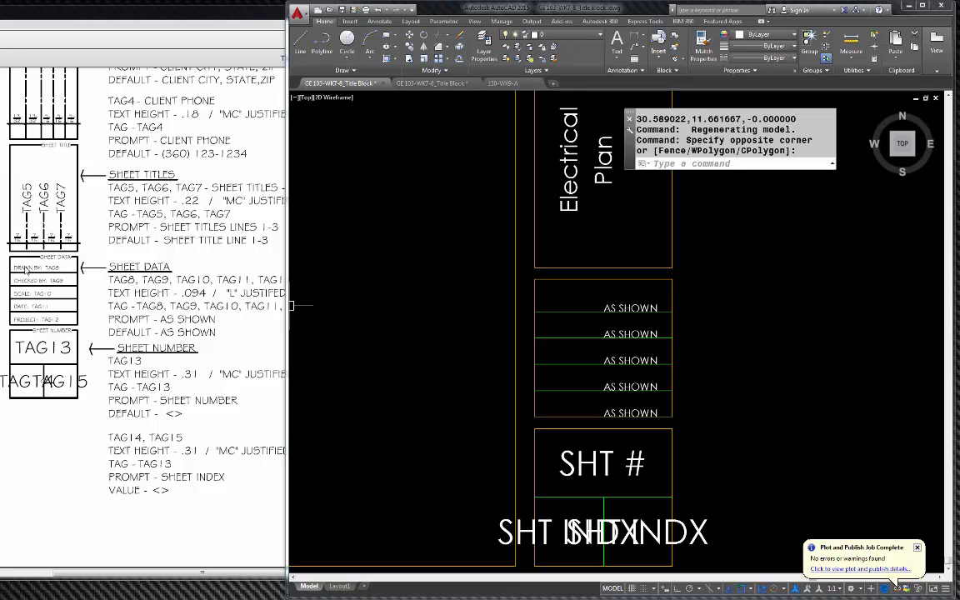
pyautogui.click(630, 307)
pyautogui.press('Escape')
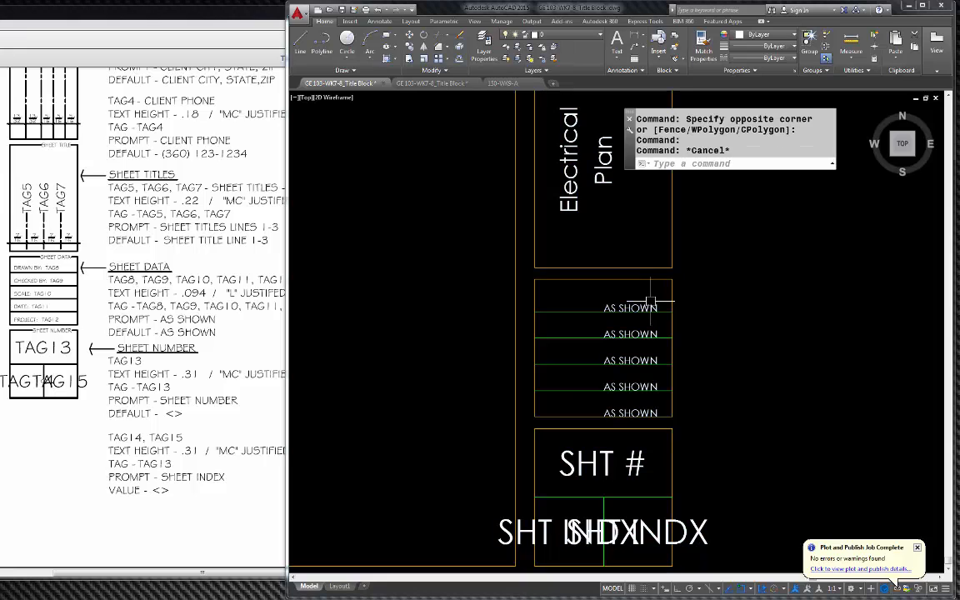
pyautogui.press('Escape')
pyautogui.press('Escape')
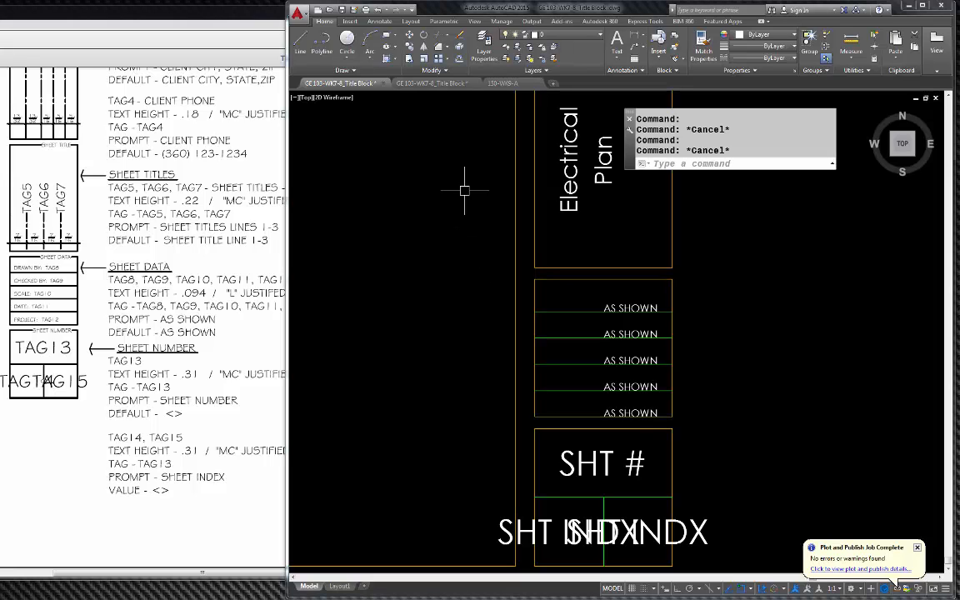
# Step: Add single-line text "DRAWN BY:" at the left end of the first sheet data row line, height .094, rotation 90
pyautogui.click(379, 21)
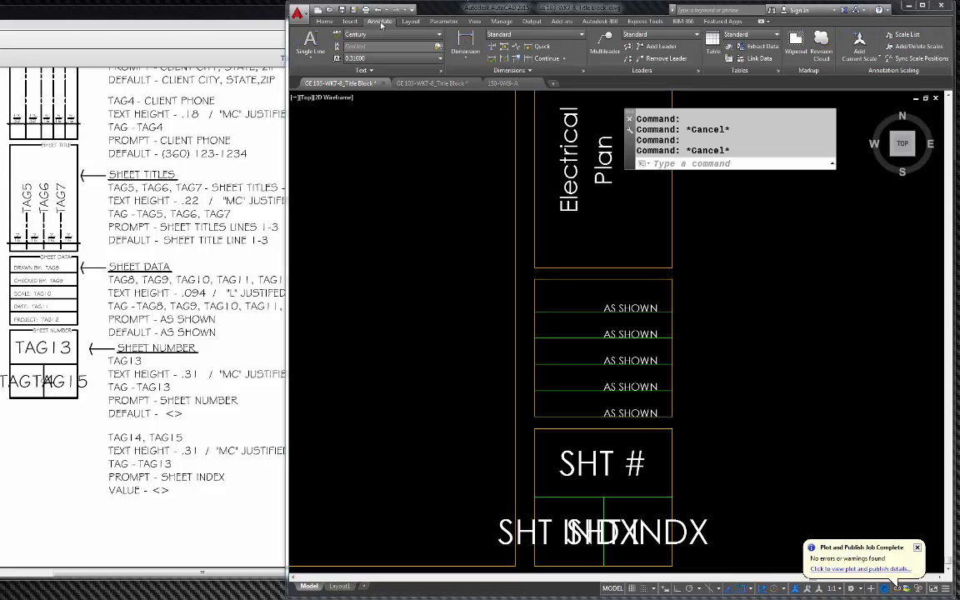
pyautogui.click(312, 46)
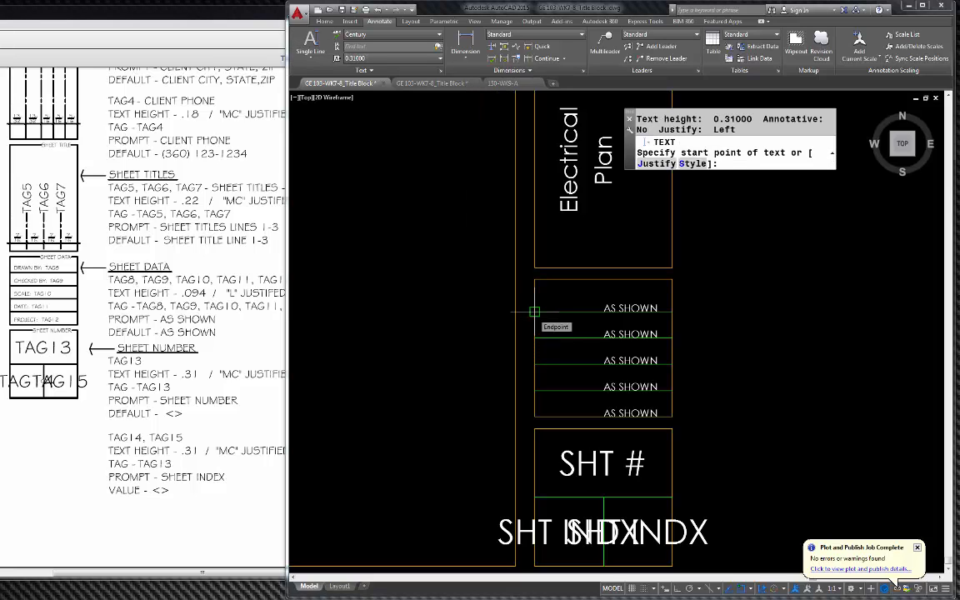
pyautogui.click(534, 312)
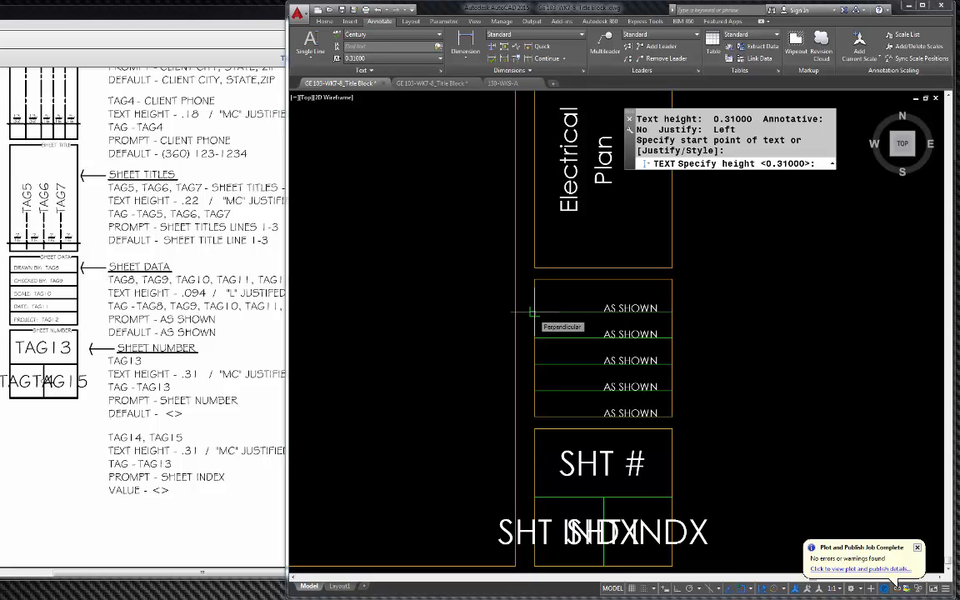
pyautogui.press('Return')
pyautogui.write('.')
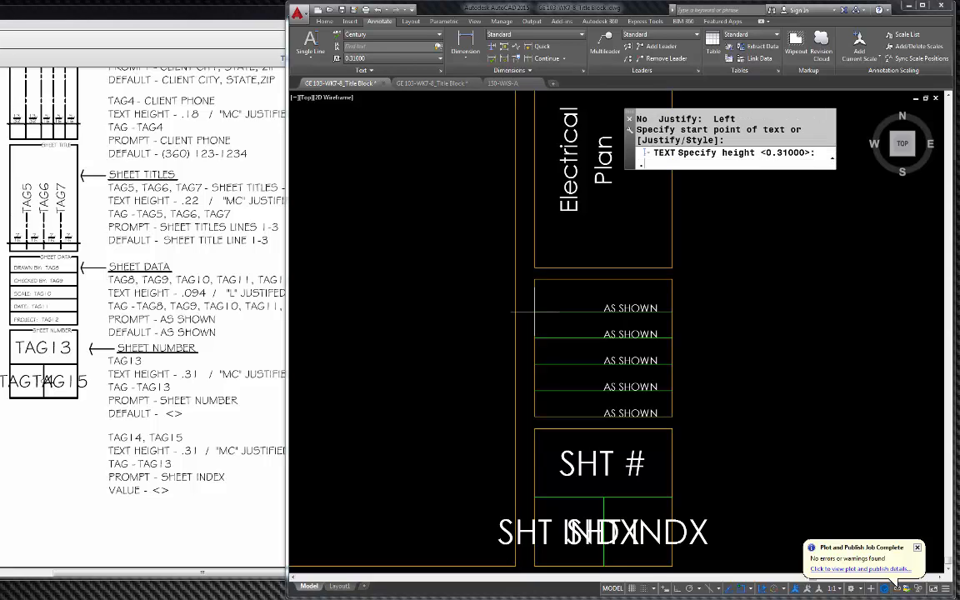
pyautogui.write('094')
pyautogui.press('Return')
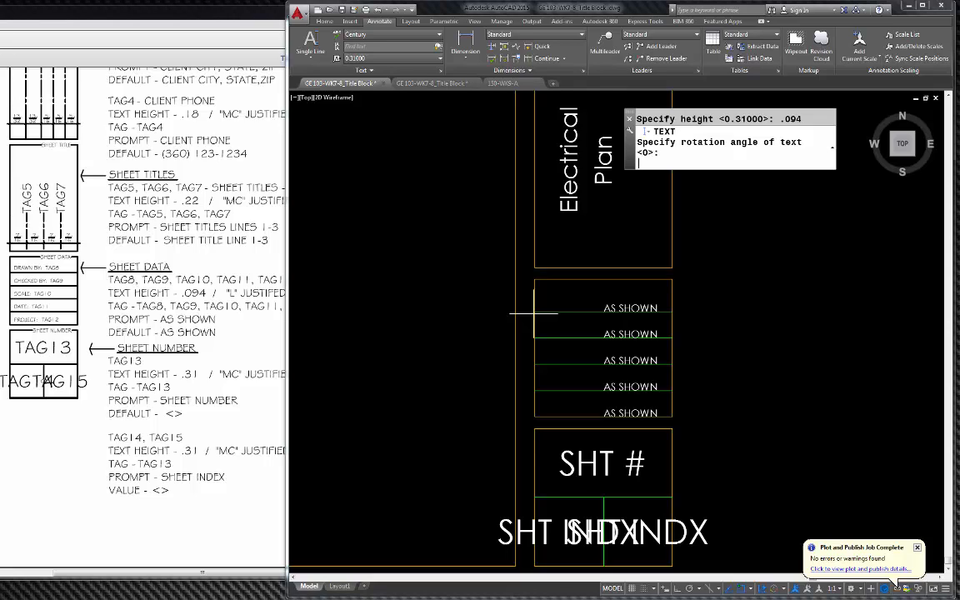
pyautogui.write('90')
pyautogui.press('Return')
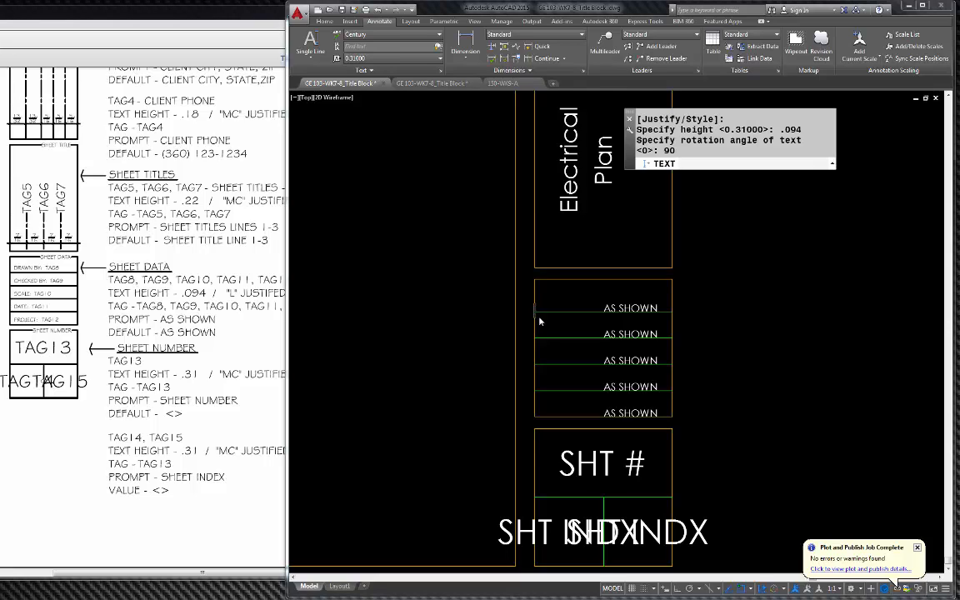
pyautogui.write('DRAWN BY:')
pyautogui.click(488, 313)
pyautogui.press('Escape')
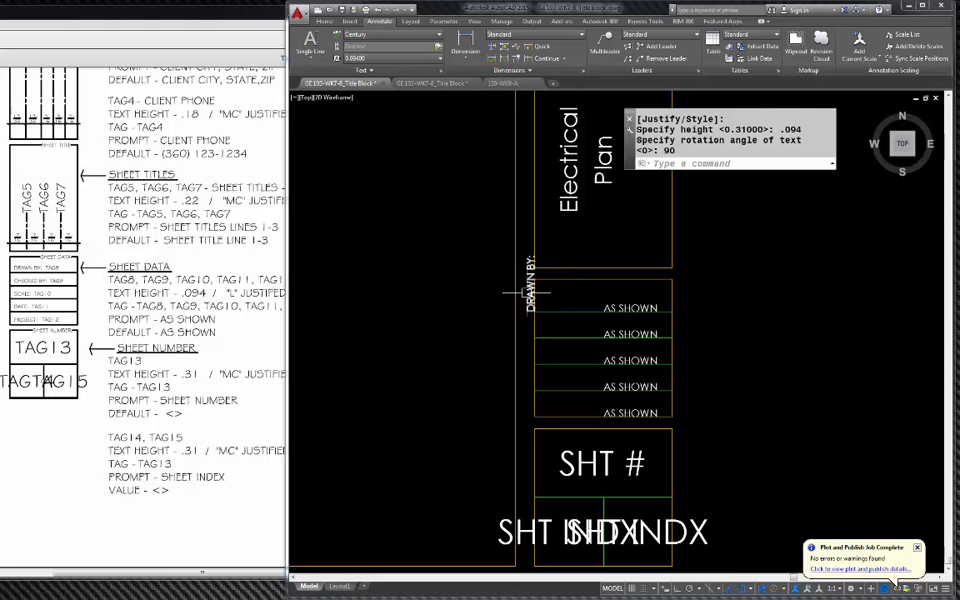
# Step: Rotate the "DRAWN BY:" text by -90 degrees about its insertion point
pyautogui.click(528, 280)
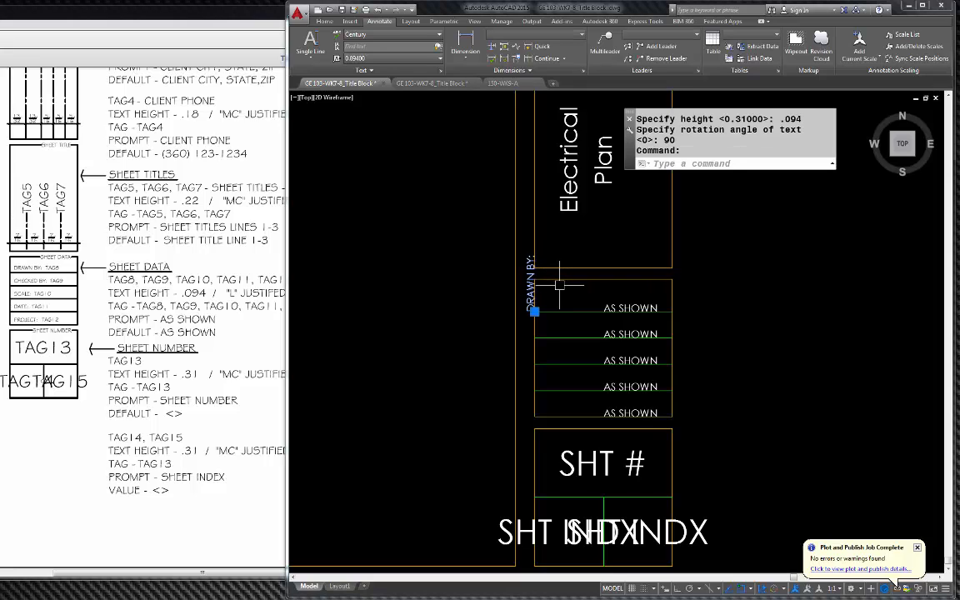
pyautogui.write('ro')
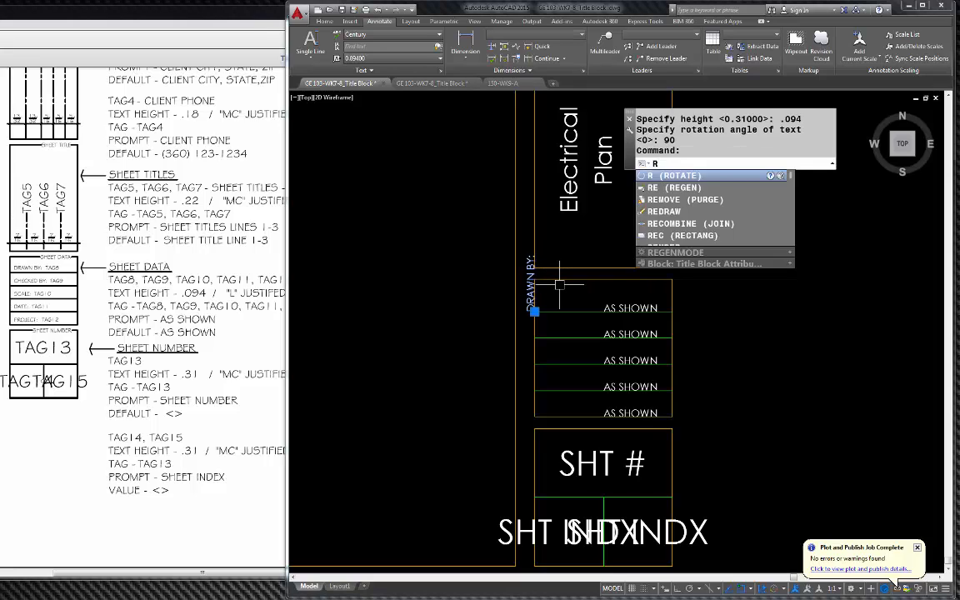
pyautogui.press('Return')
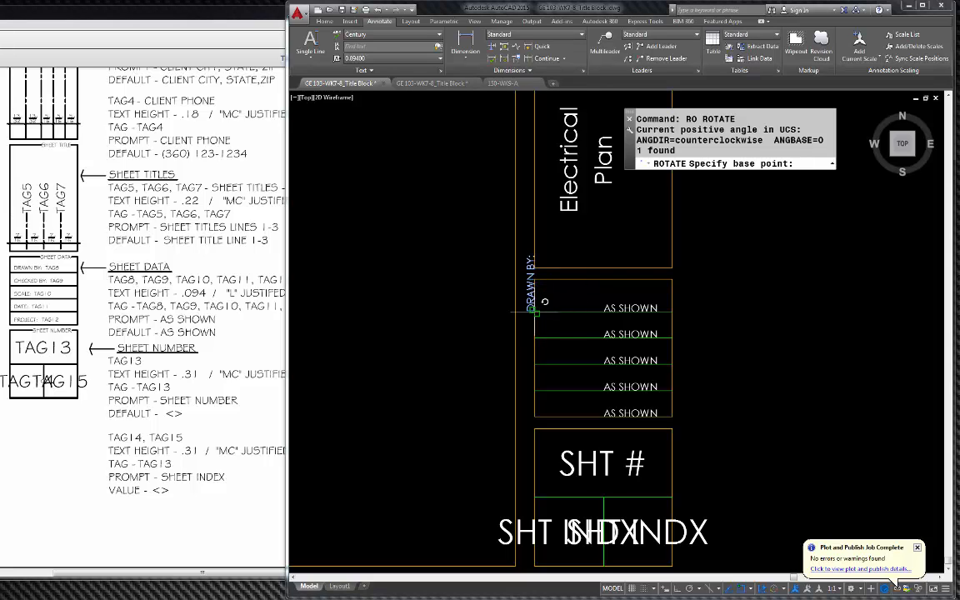
pyautogui.click(531, 309)
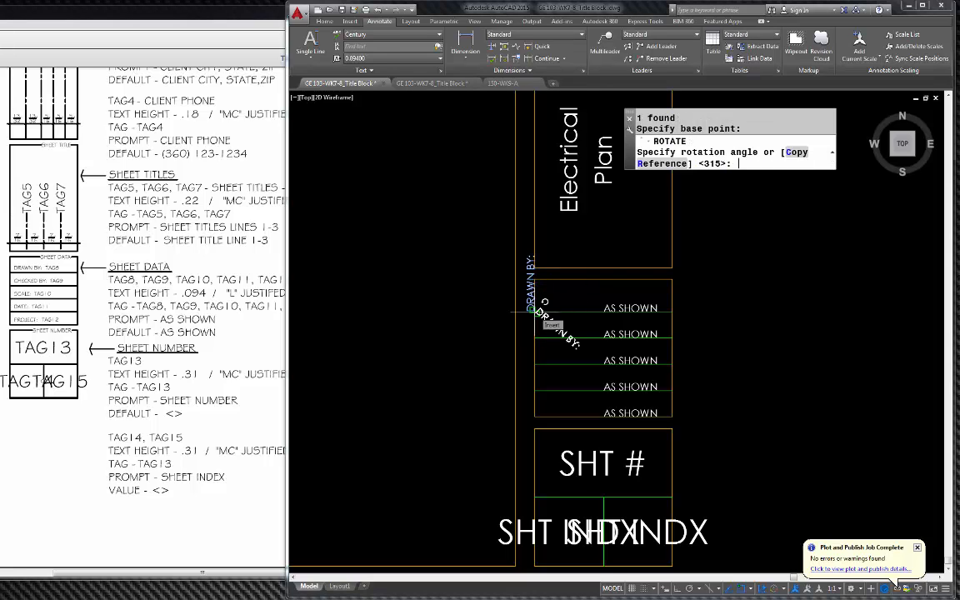
pyautogui.write('-90')
pyautogui.press('Return')
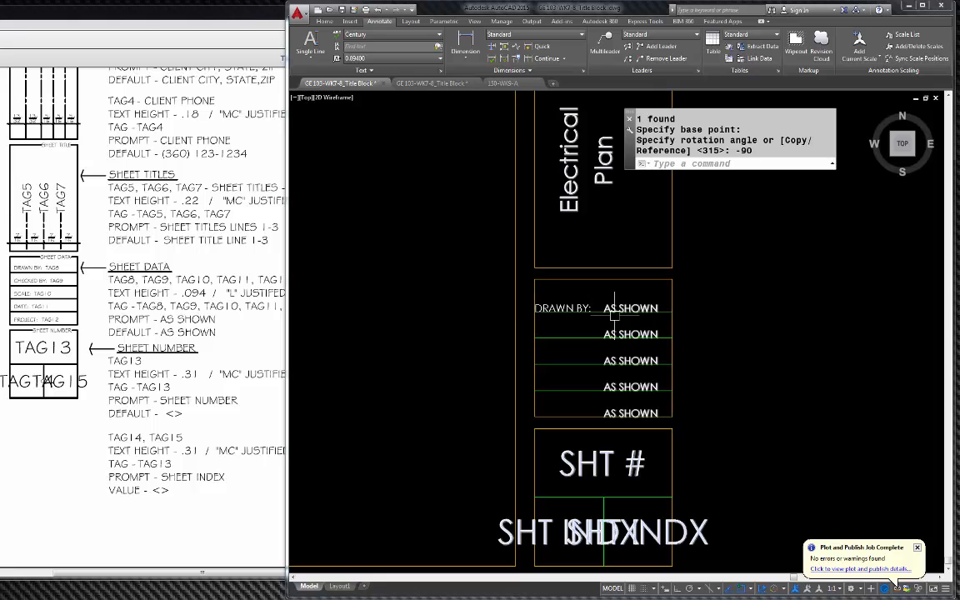
pyautogui.press('Escape')
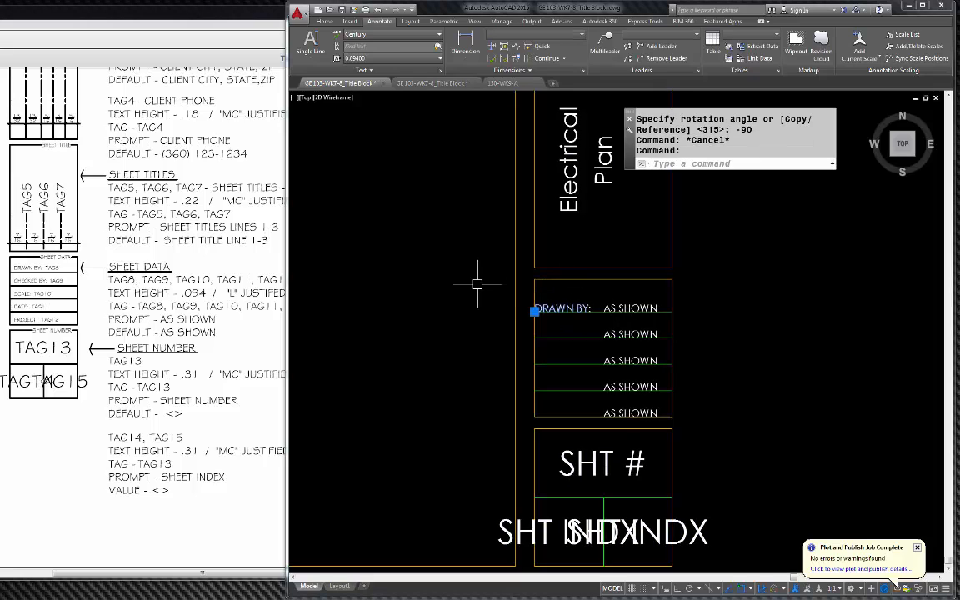
# Step: Copy the "DRAWN BY:" label from its insertion point to the left end of each of the four row lines below
pyautogui.write('co')
pyautogui.press('Return')
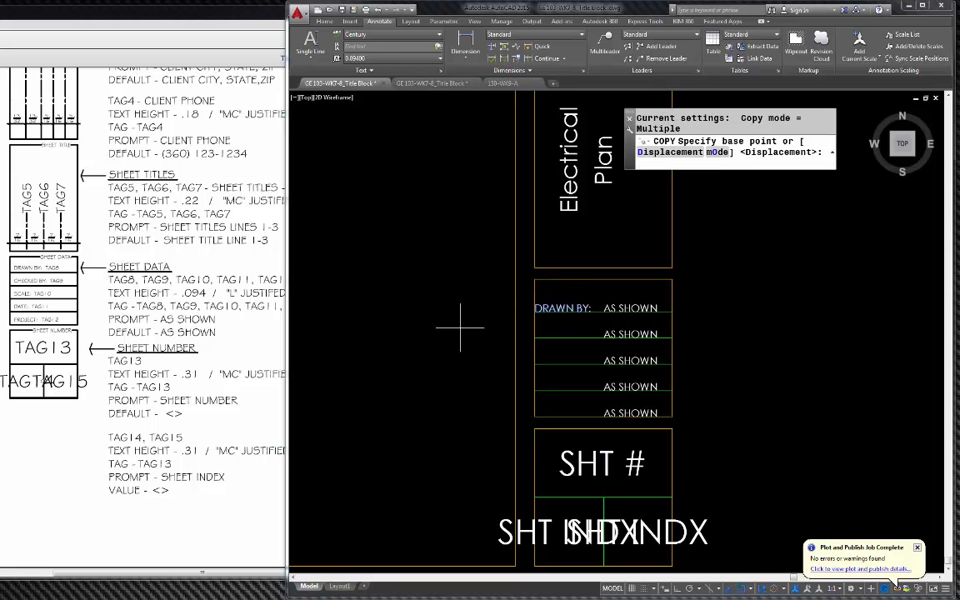
pyautogui.click(534, 311)
pyautogui.click(534, 337)
pyautogui.click(534, 363)
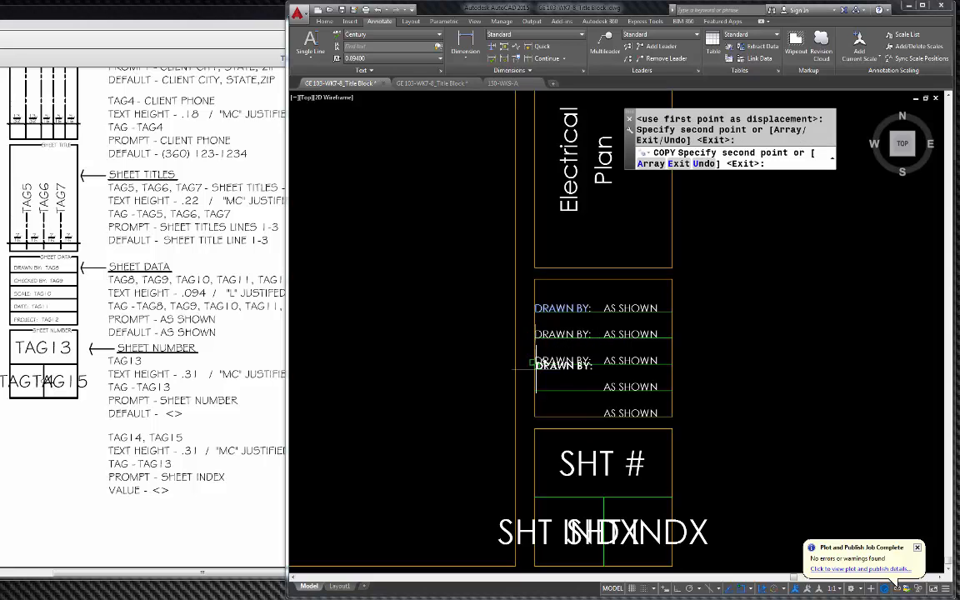
pyautogui.click(534, 389)
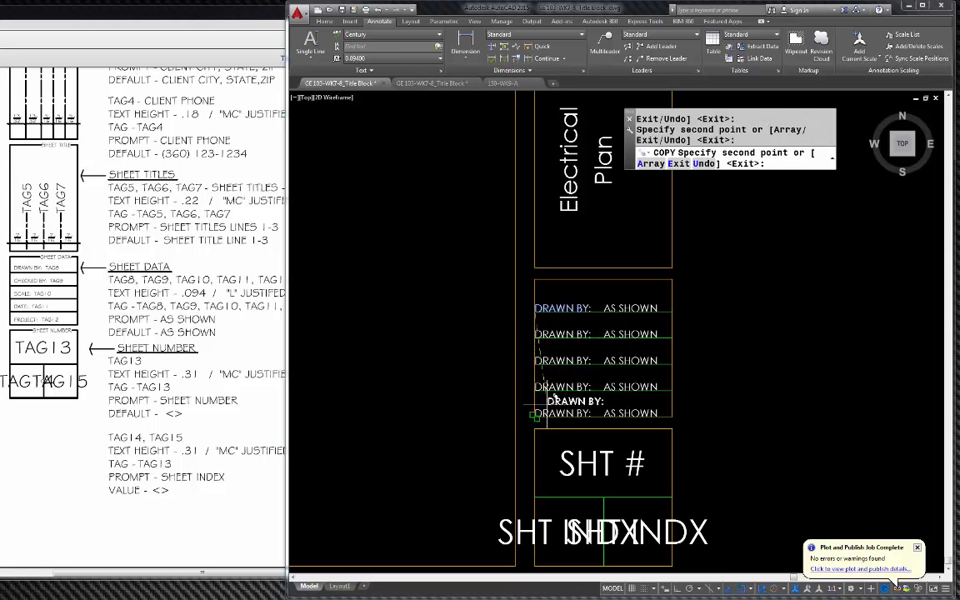
pyautogui.click(534, 414)
pyautogui.press('Escape')
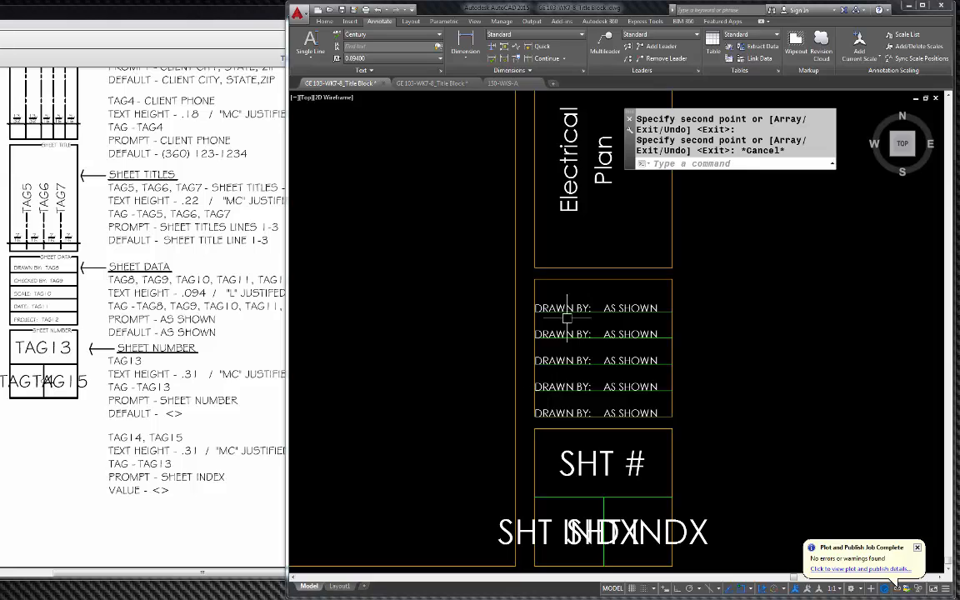
# Step: Change the second row's label to "CHECKED BY:" and the third row's label to "SCALE:"
pyautogui.moveTo(561, 328)
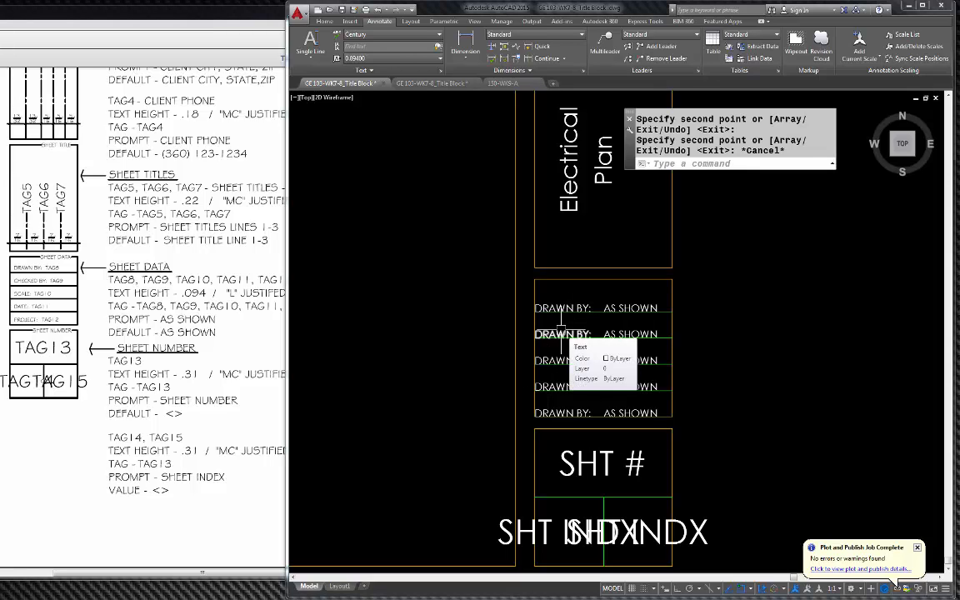
pyautogui.doubleClick(570, 334)
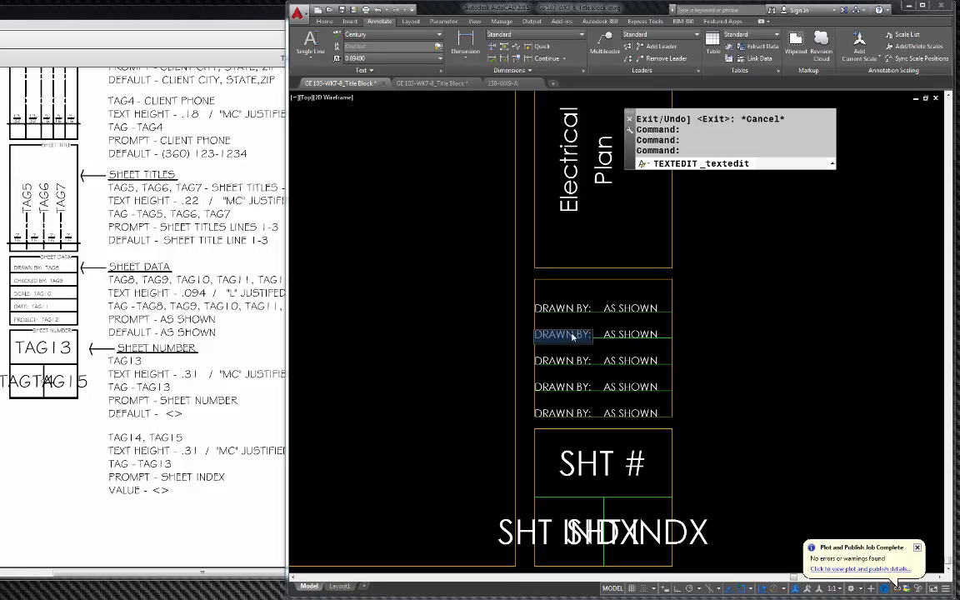
pyautogui.write('CHECK')
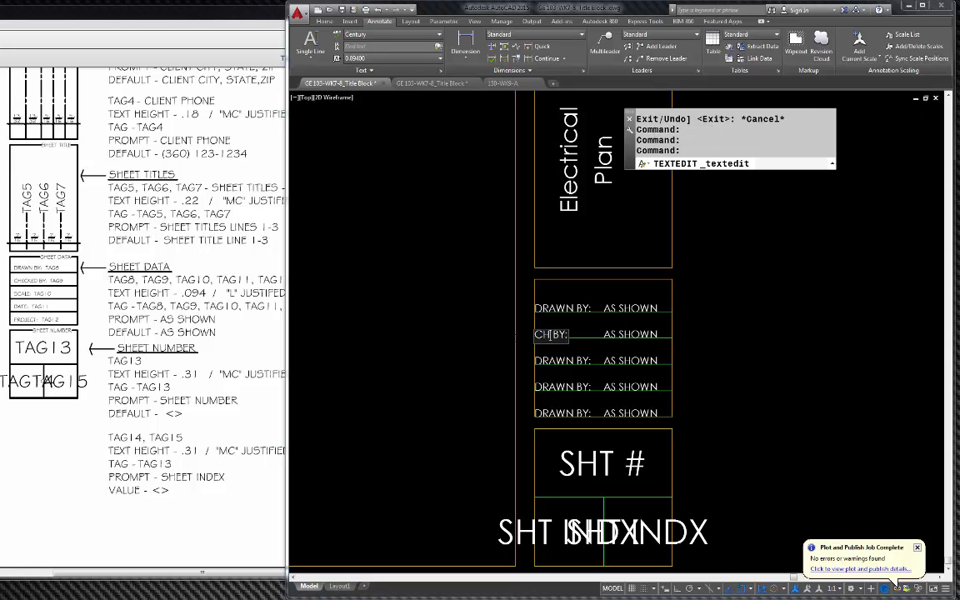
pyautogui.write('ED')
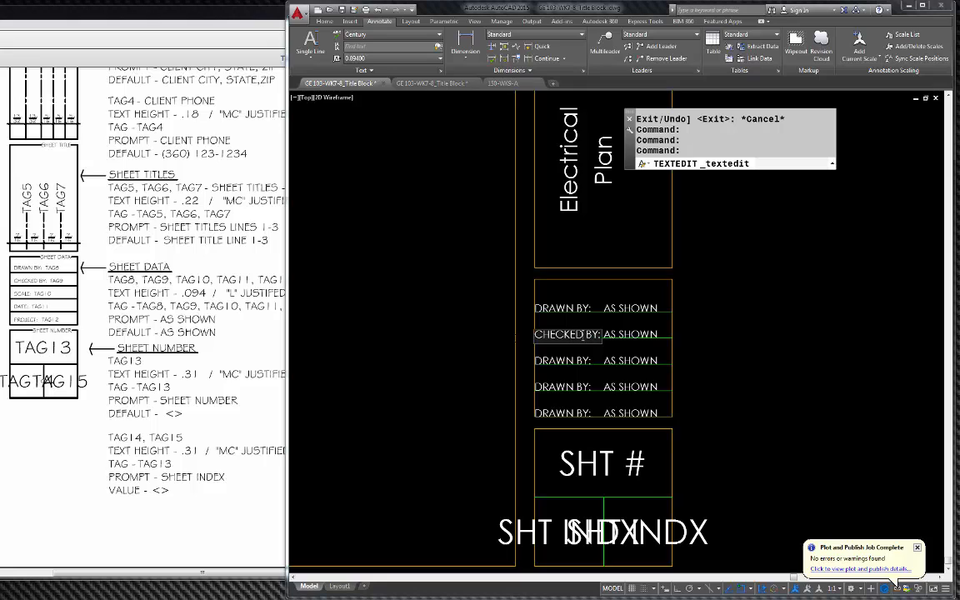
pyautogui.press('Return')
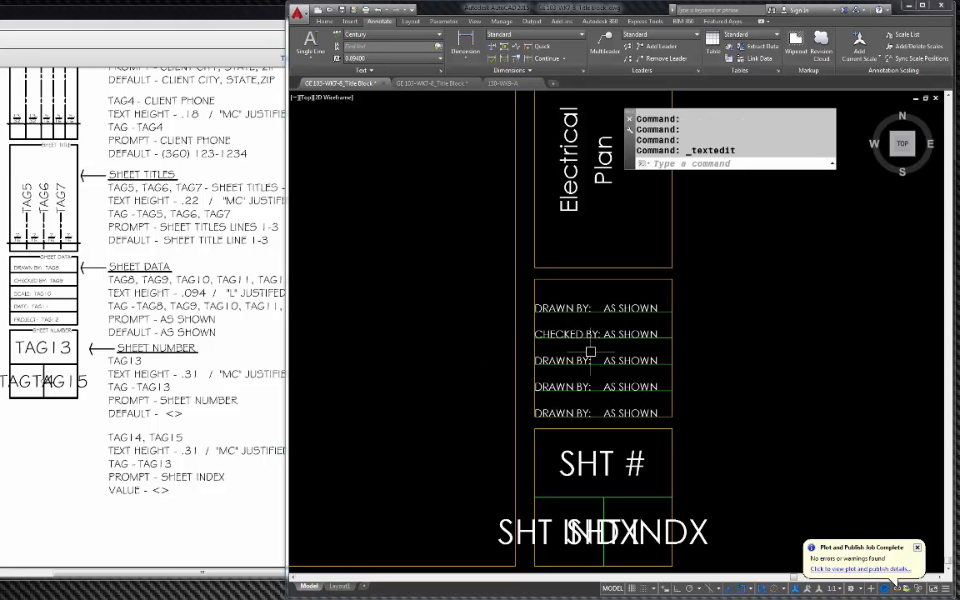
pyautogui.doubleClick(581, 360)
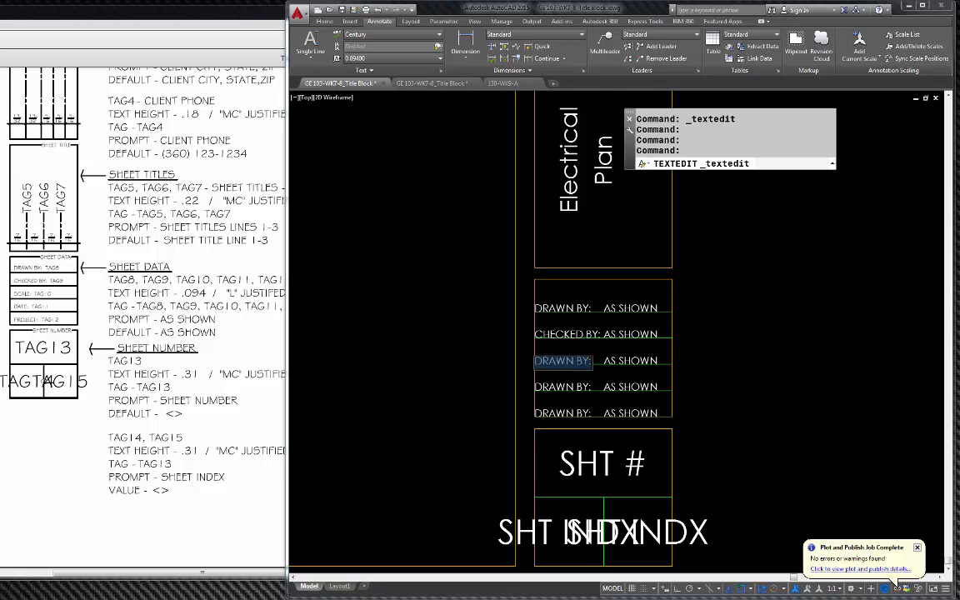
pyautogui.click(586, 361)
pyautogui.hotkey('ctrl', 'a')
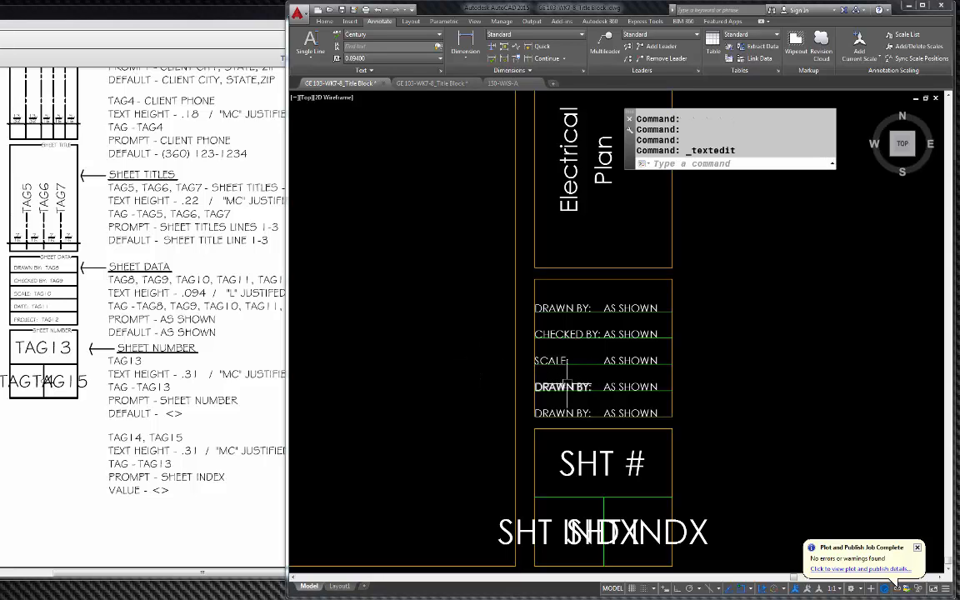
# Step: Change the fourth row's label to "DATE:" and the fifth row's label to "PROJECT:"
pyautogui.click(588, 390)
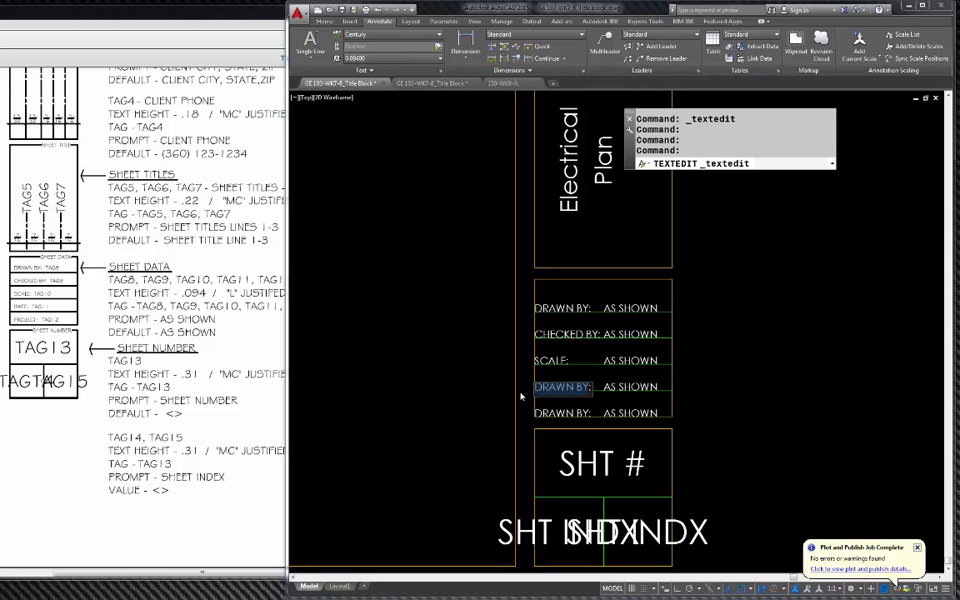
pyautogui.write('DATE')
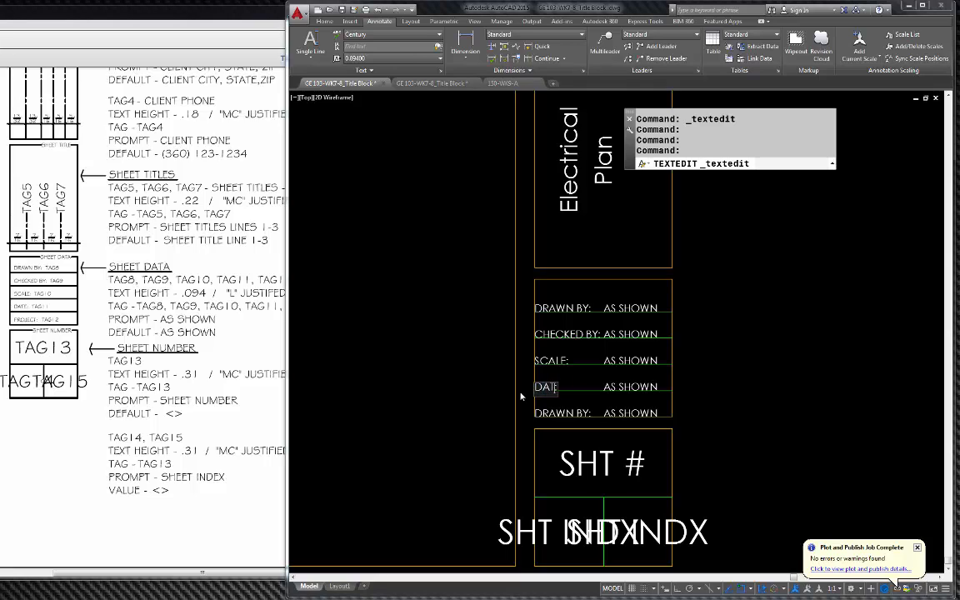
pyautogui.click(489, 397)
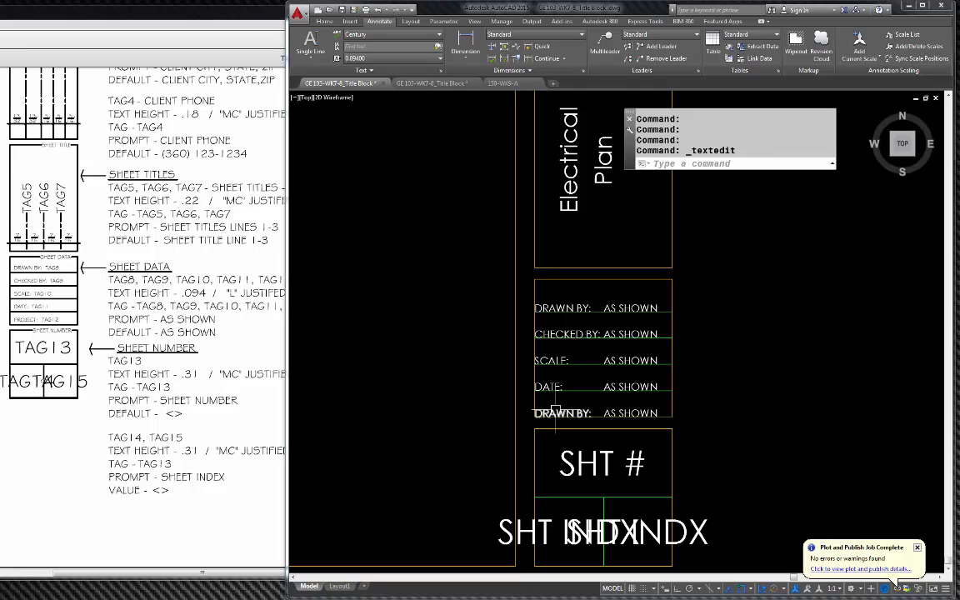
pyautogui.doubleClick(554, 411)
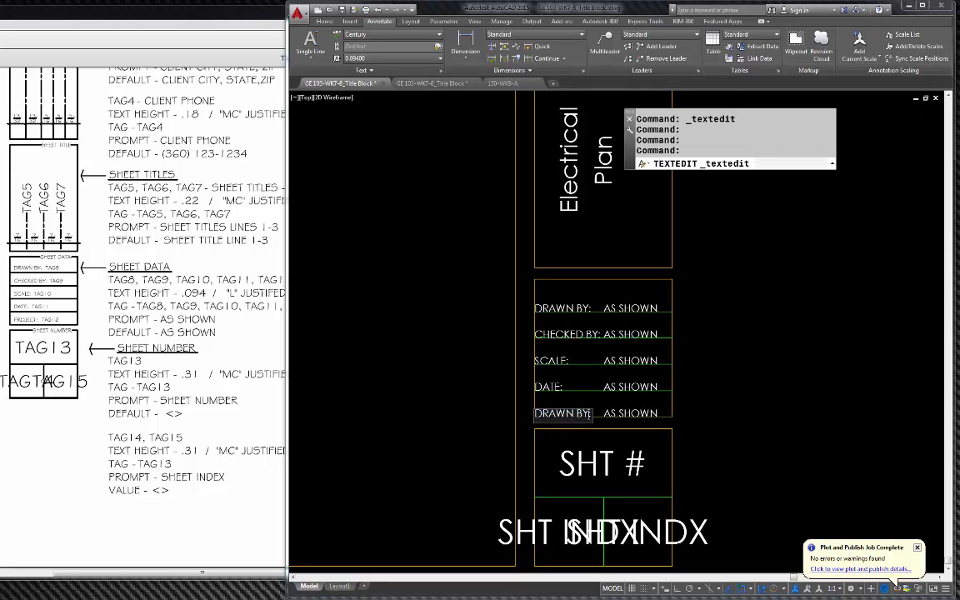
pyautogui.moveTo(589, 414); pyautogui.dragTo(535, 414)
pyautogui.write('PROJECT:')
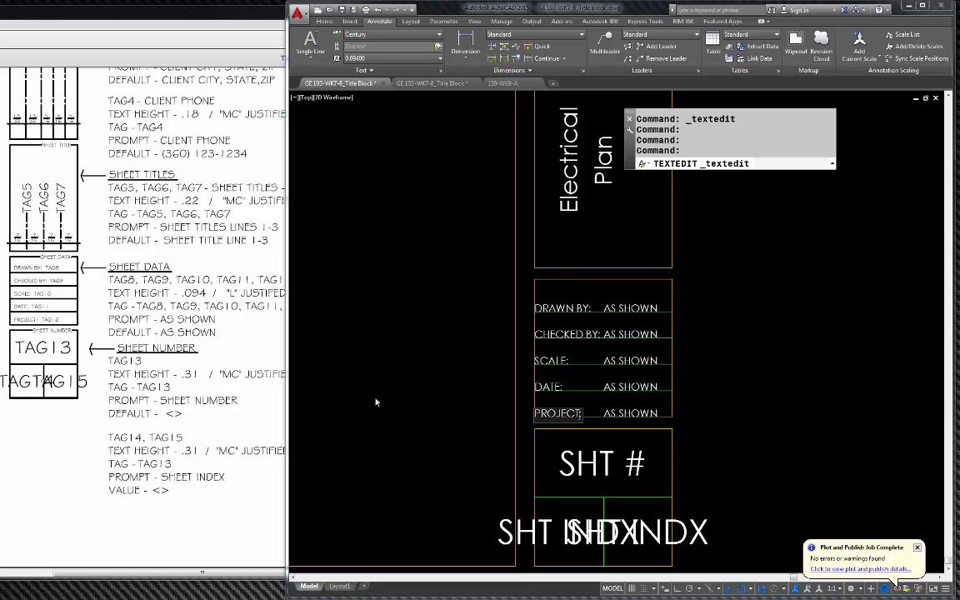
pyautogui.click(376, 402)
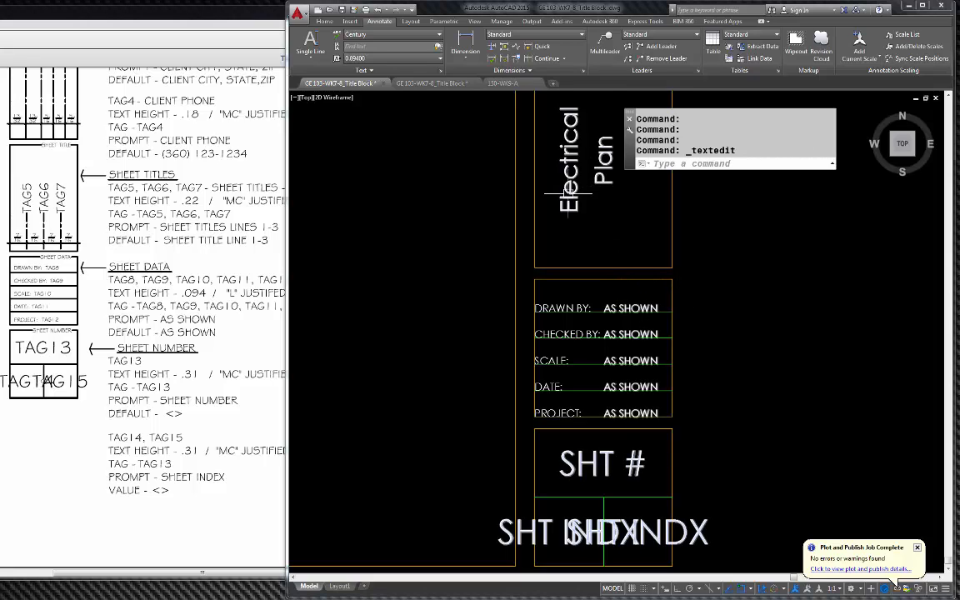
# Step: Explode the title block attributes block back into its individual attribute definitions
pyautogui.click(581, 272)
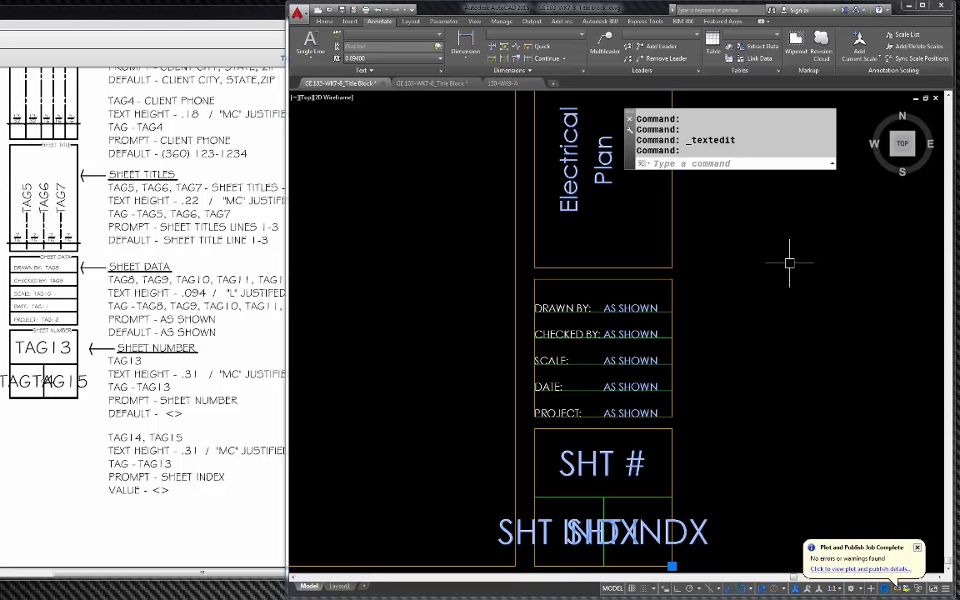
pyautogui.write('x')
pyautogui.press('Return')
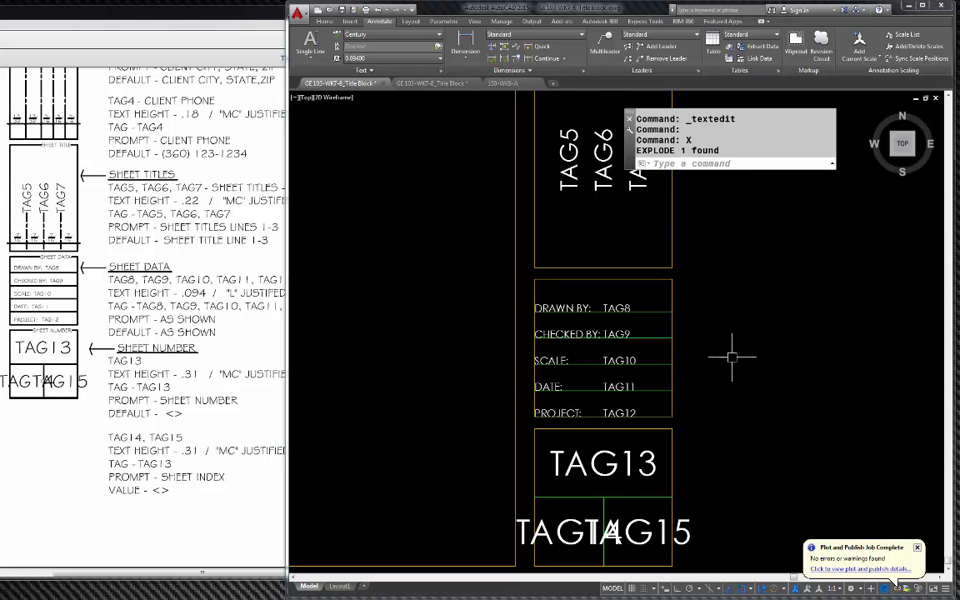
pyautogui.click(575, 414)
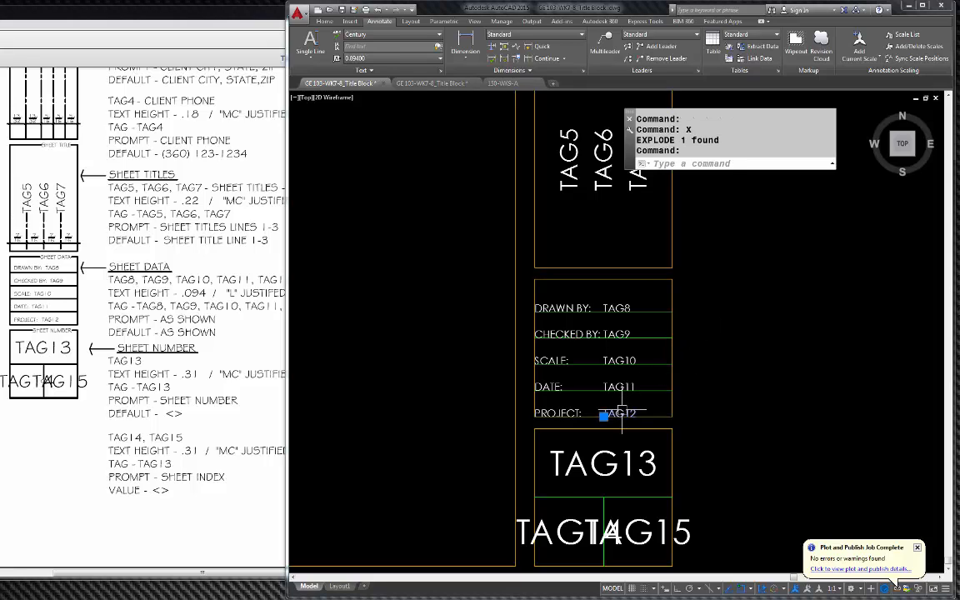
pyautogui.click(555, 388)
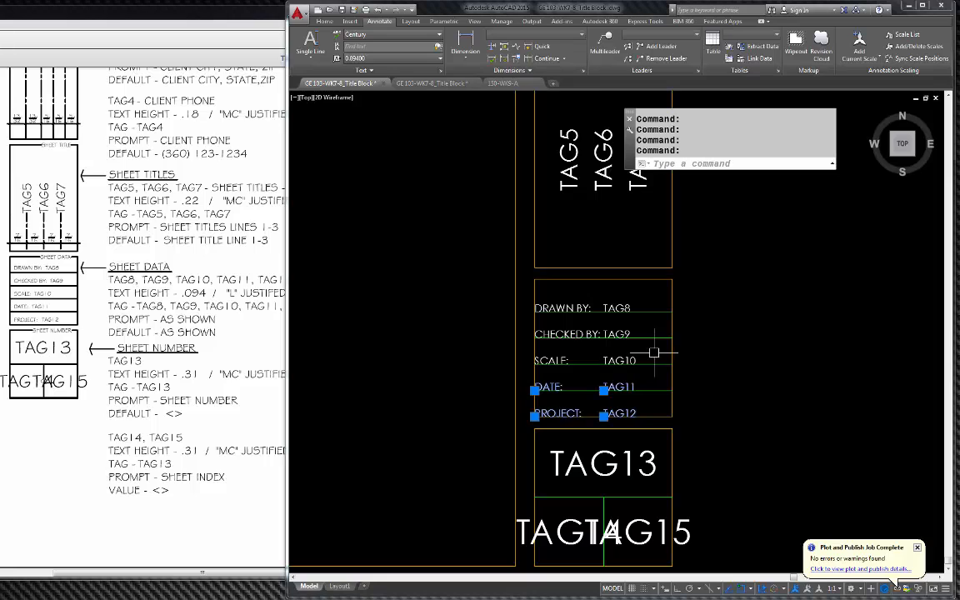
pyautogui.press('Escape')
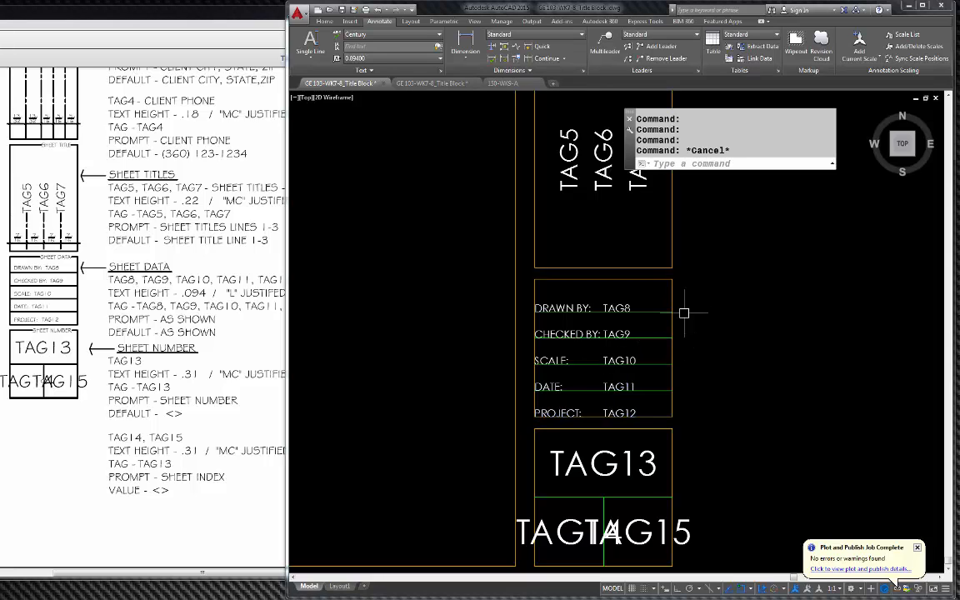
# Step: Draw a vertical helper line along the right edge of the PROJECT row, from its lower corner to the row line above
pyautogui.write('l')
pyautogui.press('Return')
pyautogui.click(672, 413)
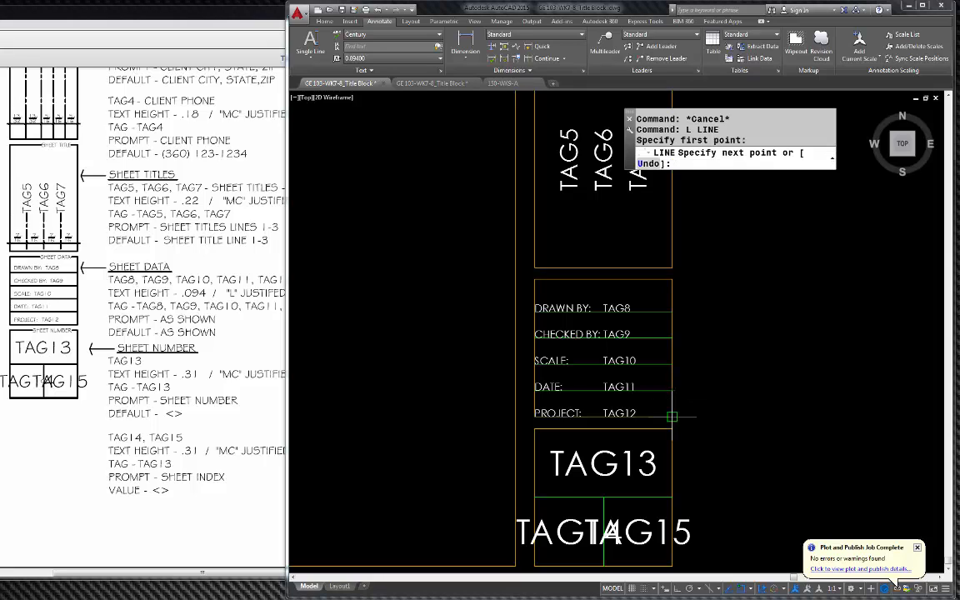
pyautogui.click(676, 414)
pyautogui.press('Escape')
# Step: Draw a short horizontal line outward from the midpoint of the vertical helper line beside the PROJECT row
pyautogui.write('l')
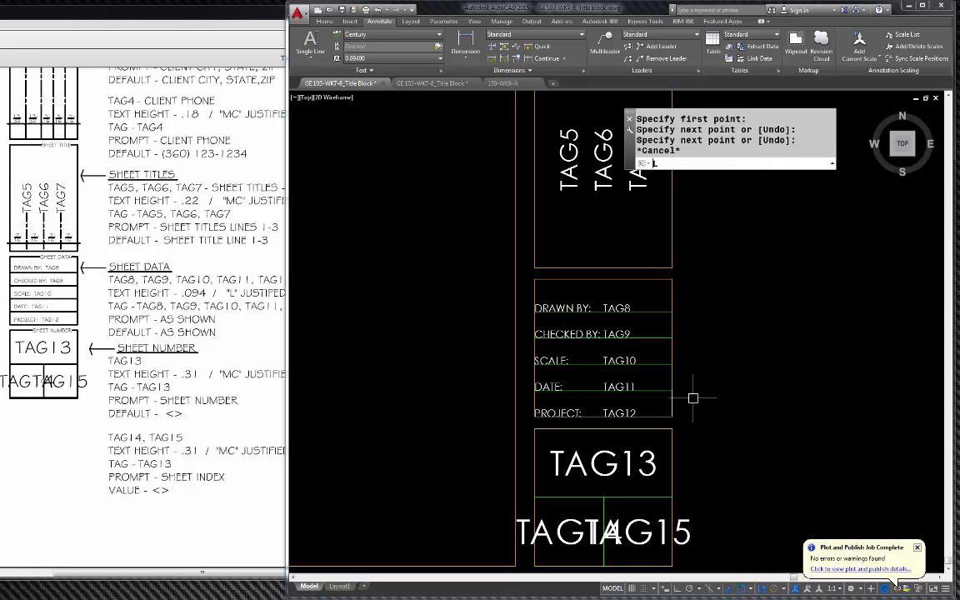
pyautogui.press('Return')
pyautogui.click(671, 402)
pyautogui.click(701, 404)
pyautogui.press('Return')
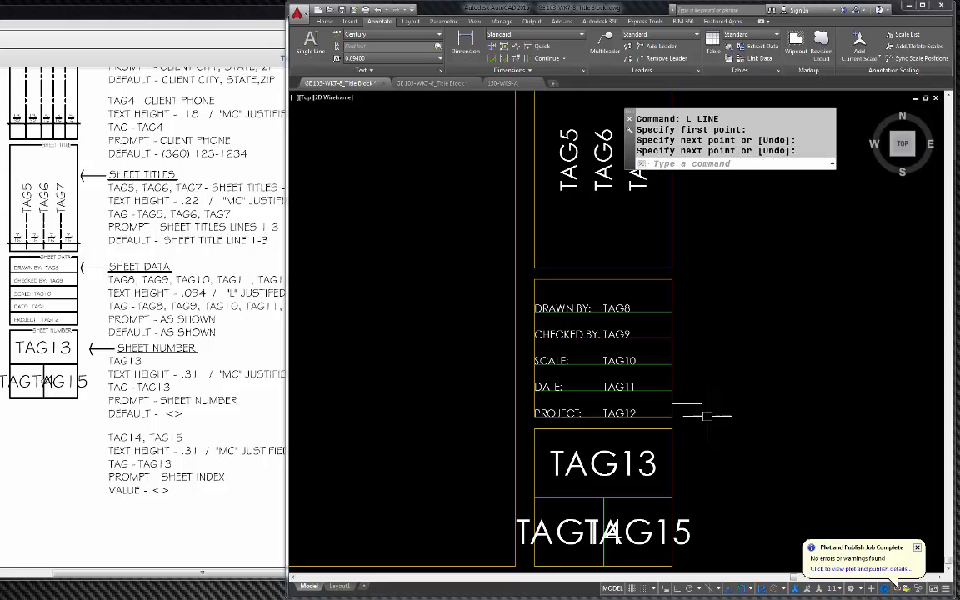
pyautogui.click(621, 408)
pyautogui.click(567, 406)
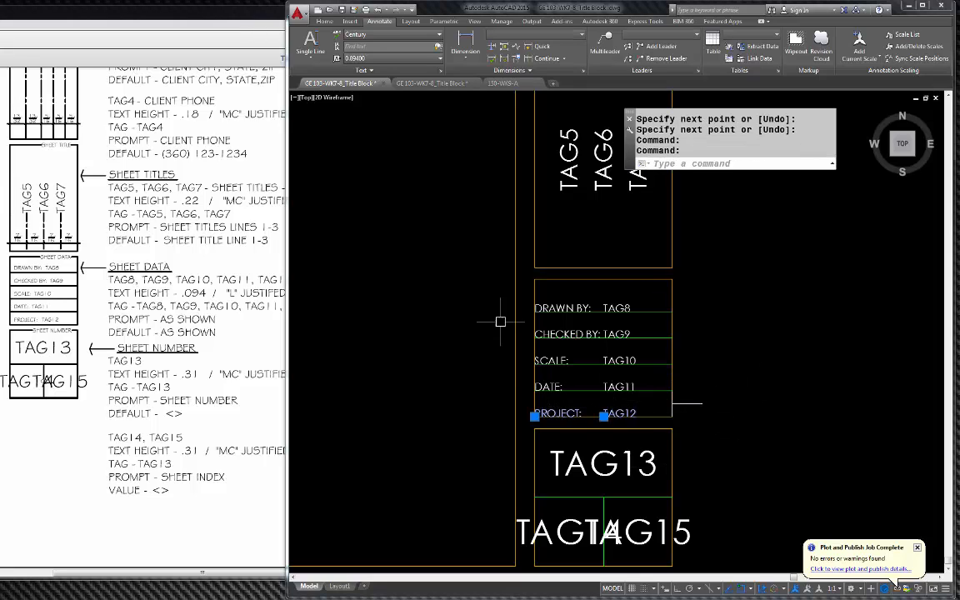
pyautogui.click(487, 279)
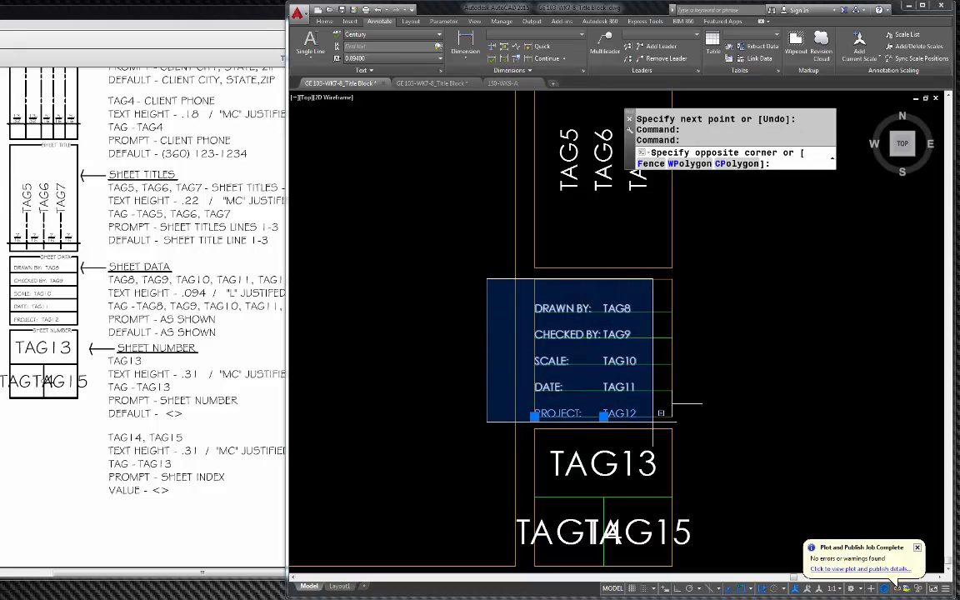
pyautogui.click(654, 421)
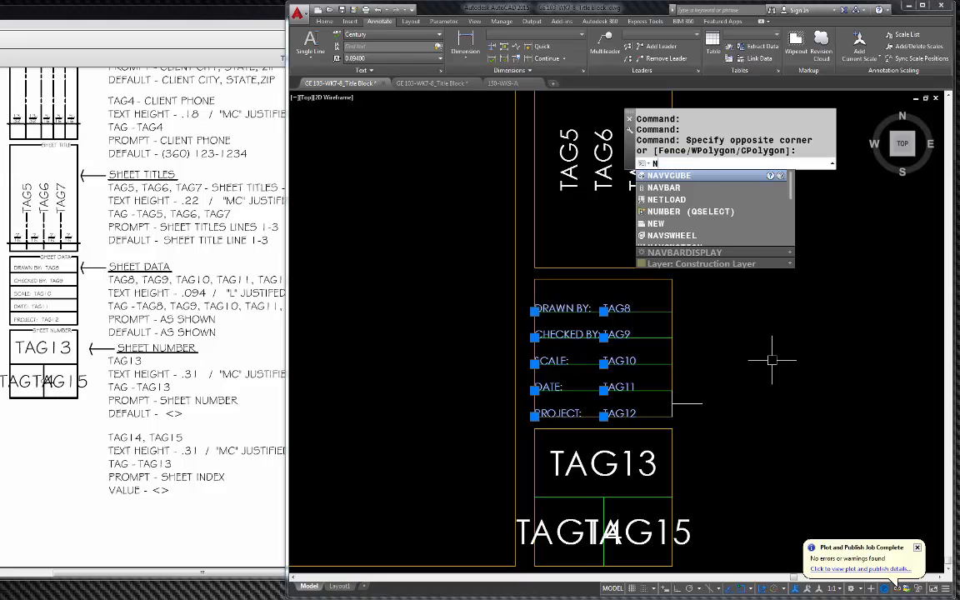
pyautogui.write('M')
pyautogui.press('Return')
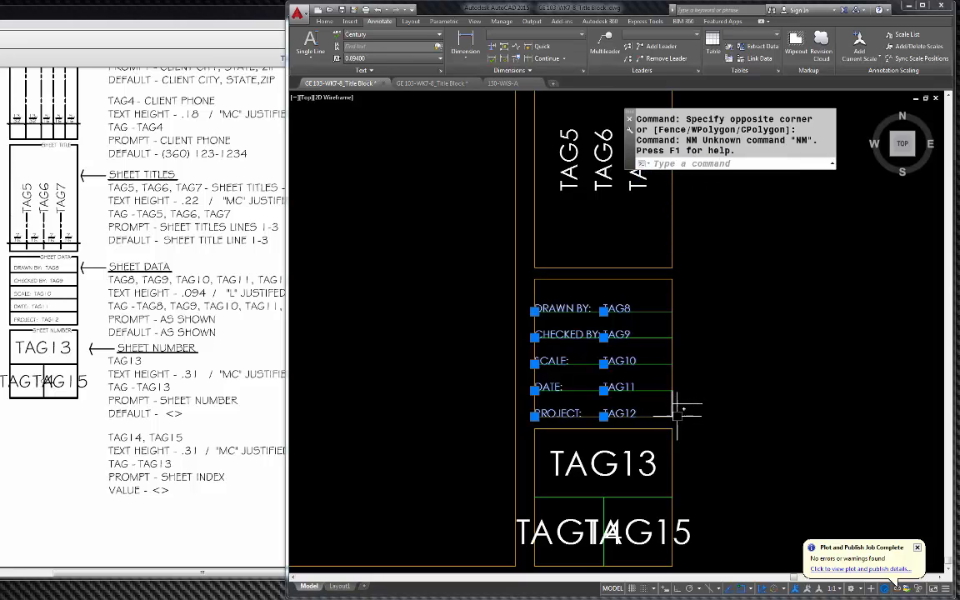
pyautogui.press('Escape')
pyautogui.press('Escape')
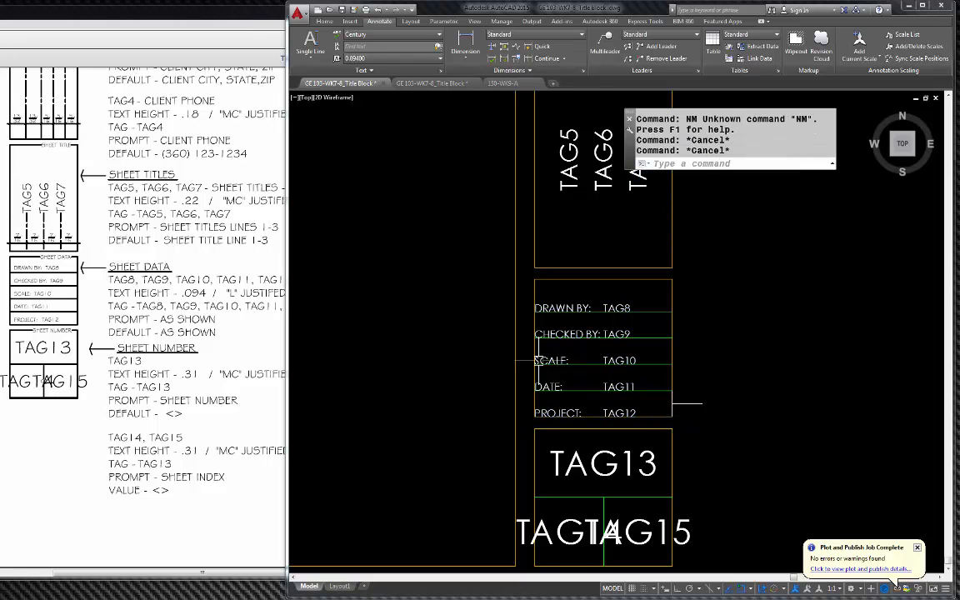
# Step: Move the five row labels and TAG8 to TAG12 up half a row, from the PROJECT row's lower-right corner to the helper line's midpoint
pyautogui.click(506, 280)
pyautogui.click(657, 421)
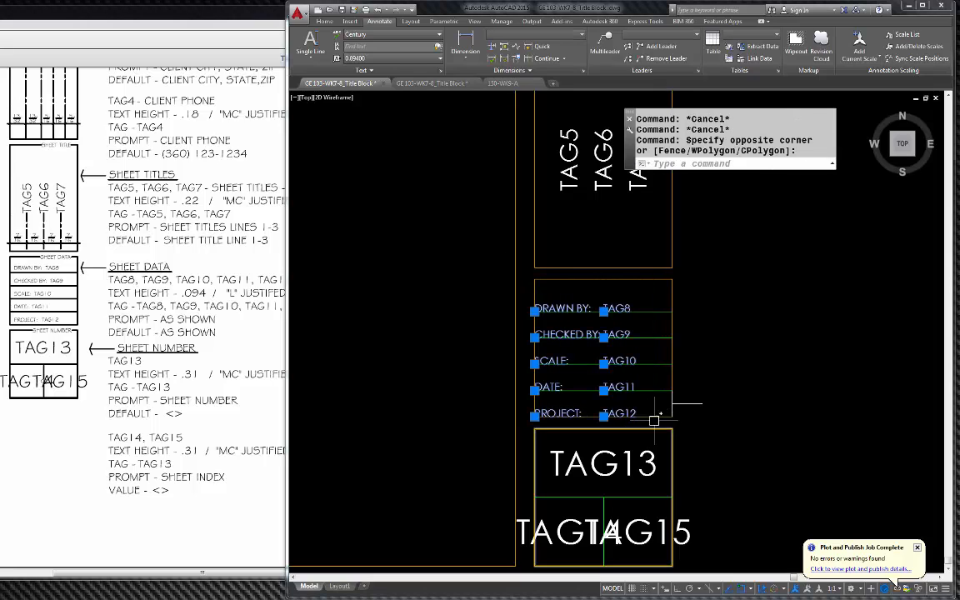
pyautogui.write('M')
pyautogui.press('Return')
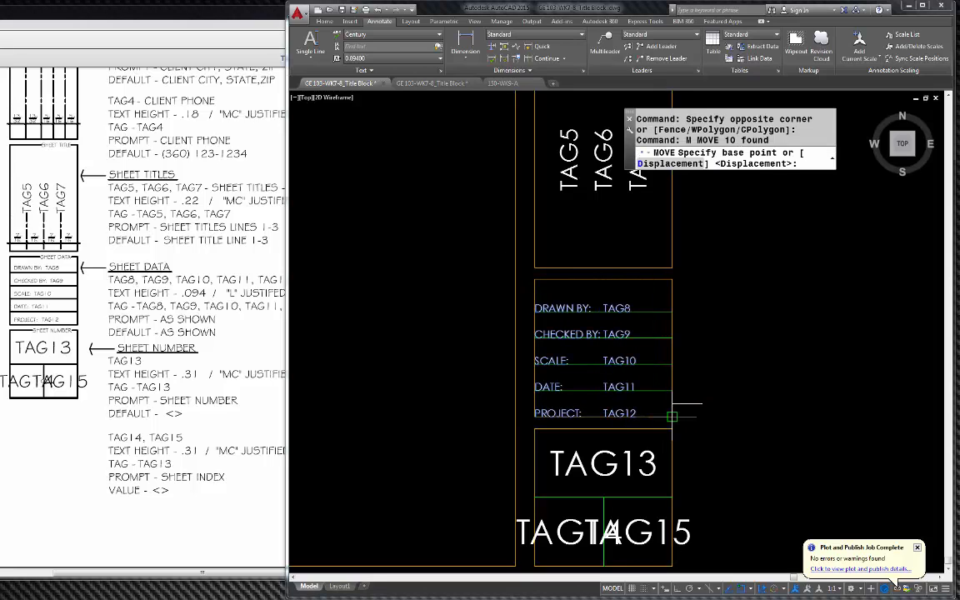
pyautogui.click(672, 416)
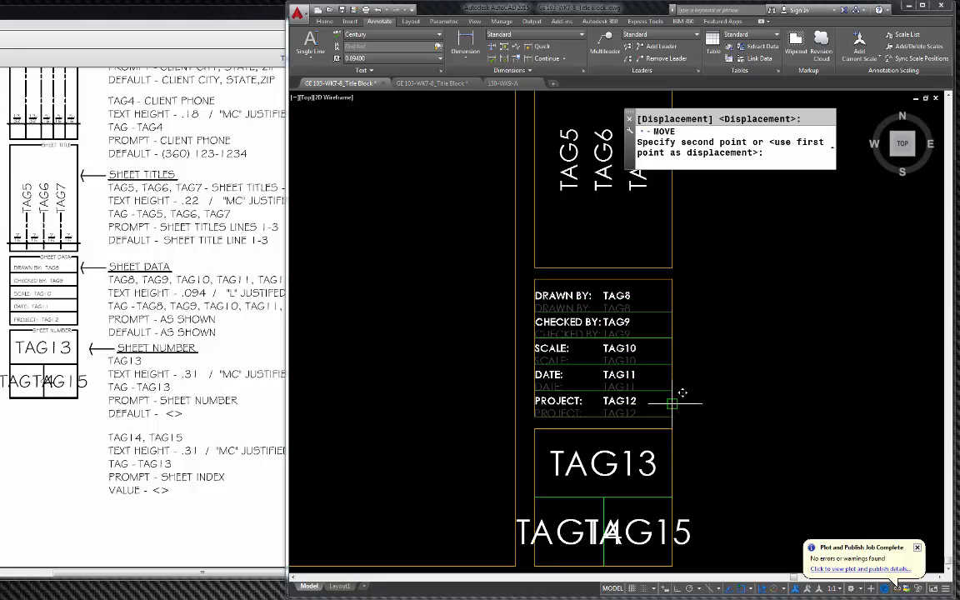
pyautogui.click(672, 403)
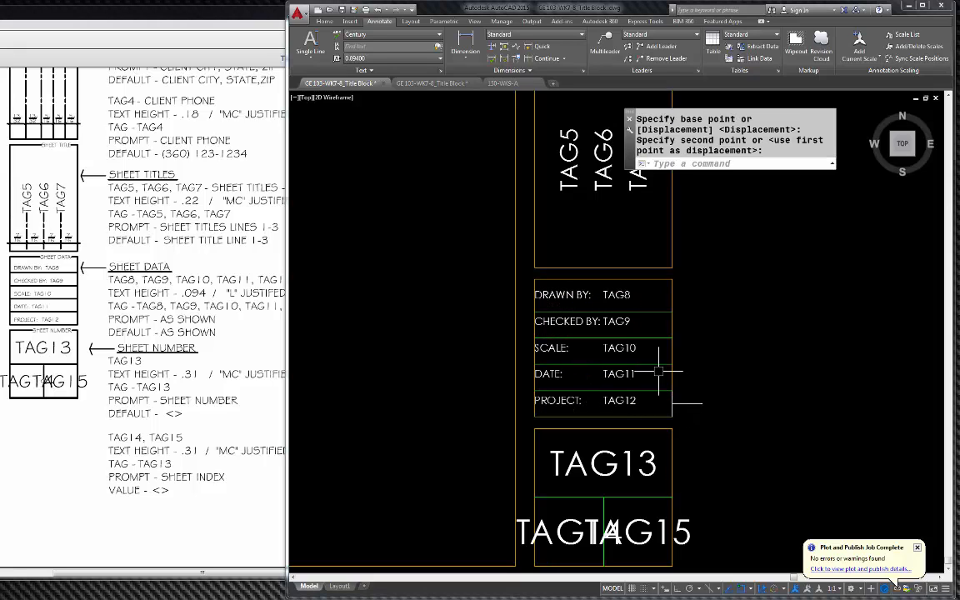
# Step: Draw a horizontal line across the PROJECT row from the short helper line's inner end to the row's left edge
pyautogui.scroll(-1, 550, 331)
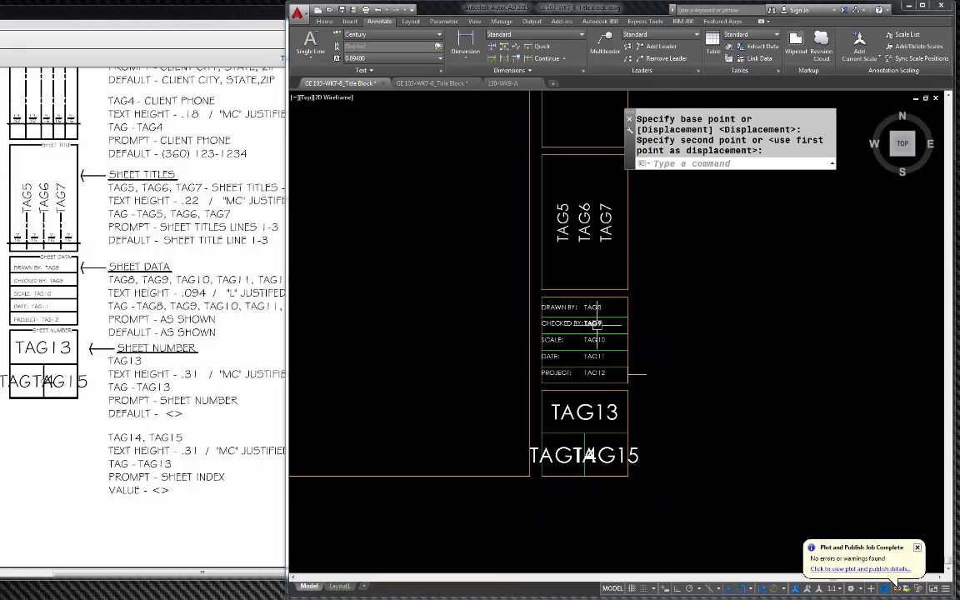
pyautogui.scroll(2, 602, 312)
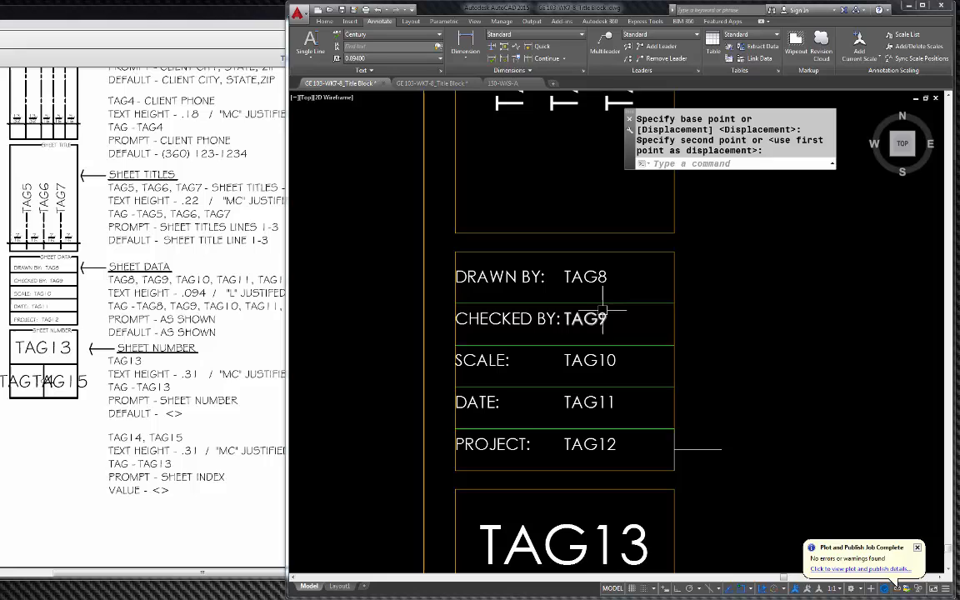
pyautogui.click(533, 270)
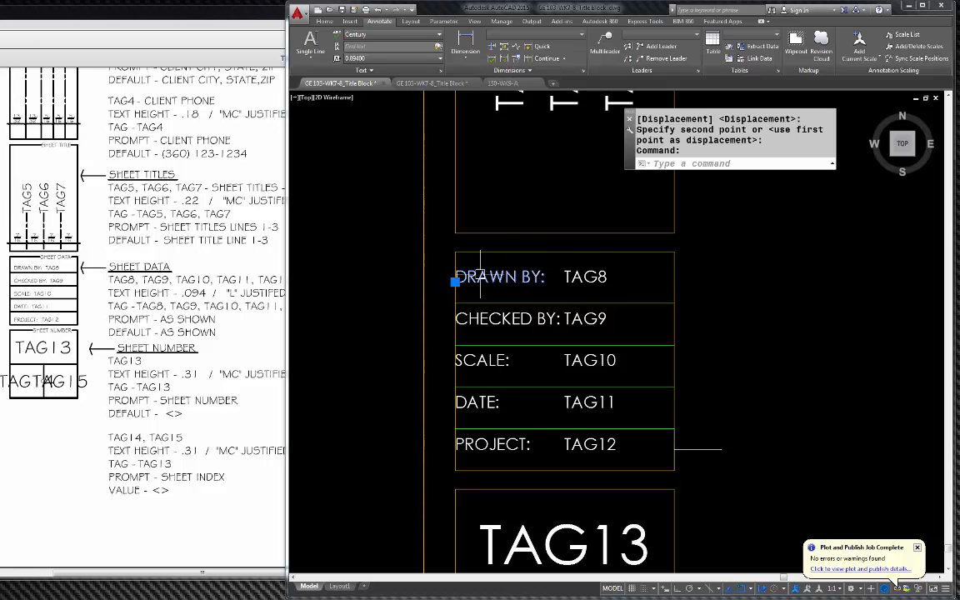
pyautogui.press('Escape')
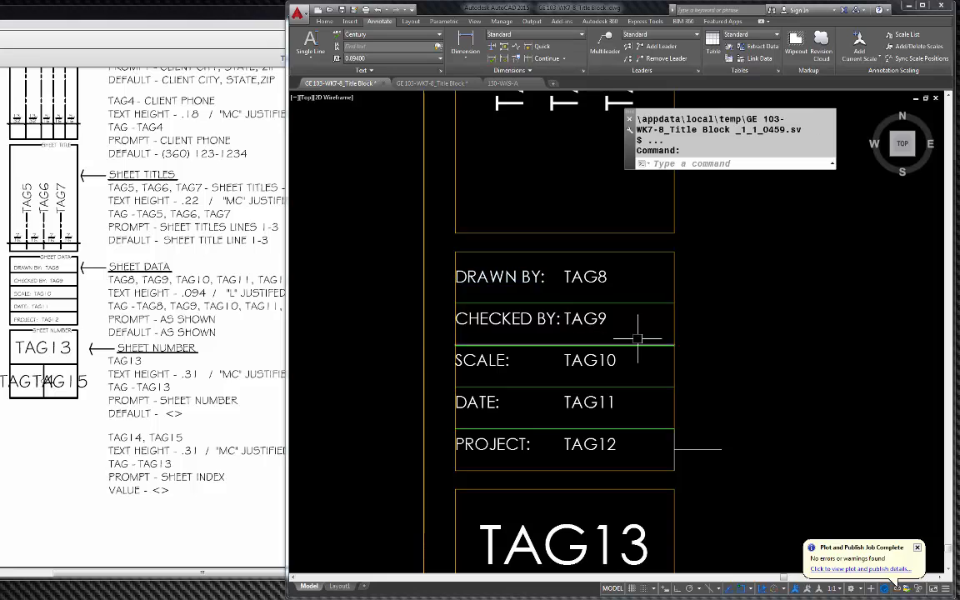
pyautogui.write('l')
pyautogui.press('Return')
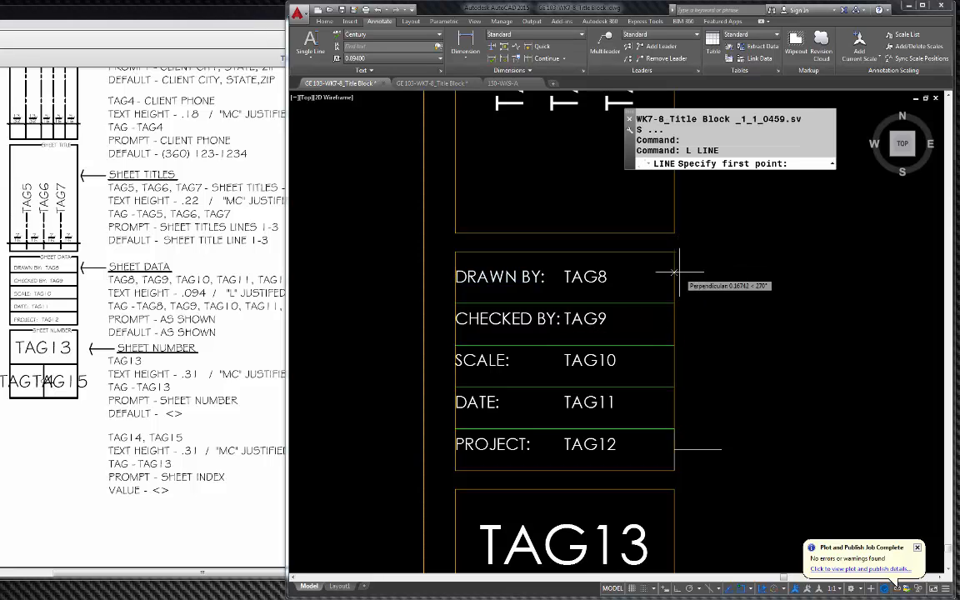
pyautogui.click(674, 450)
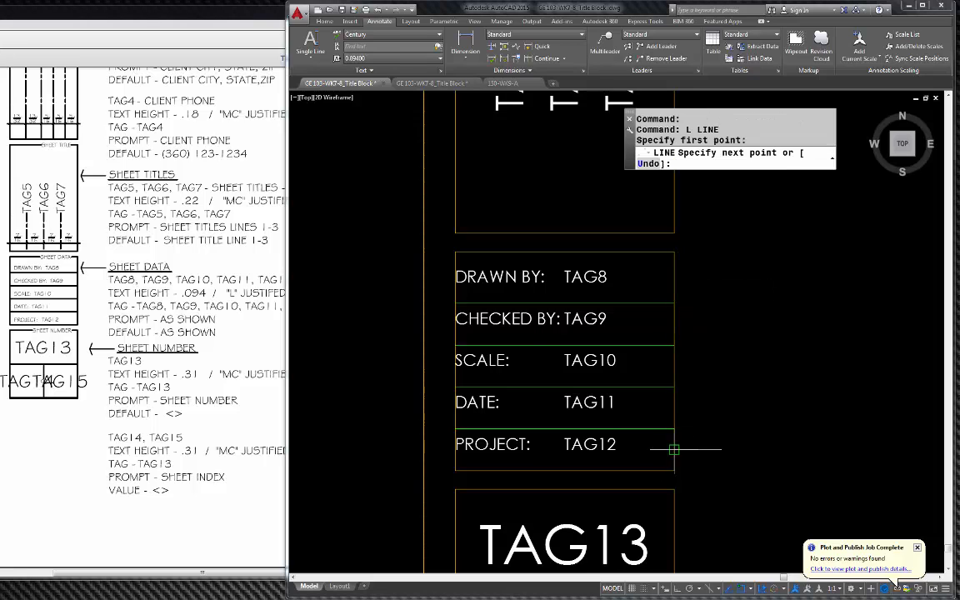
pyautogui.click(455, 450)
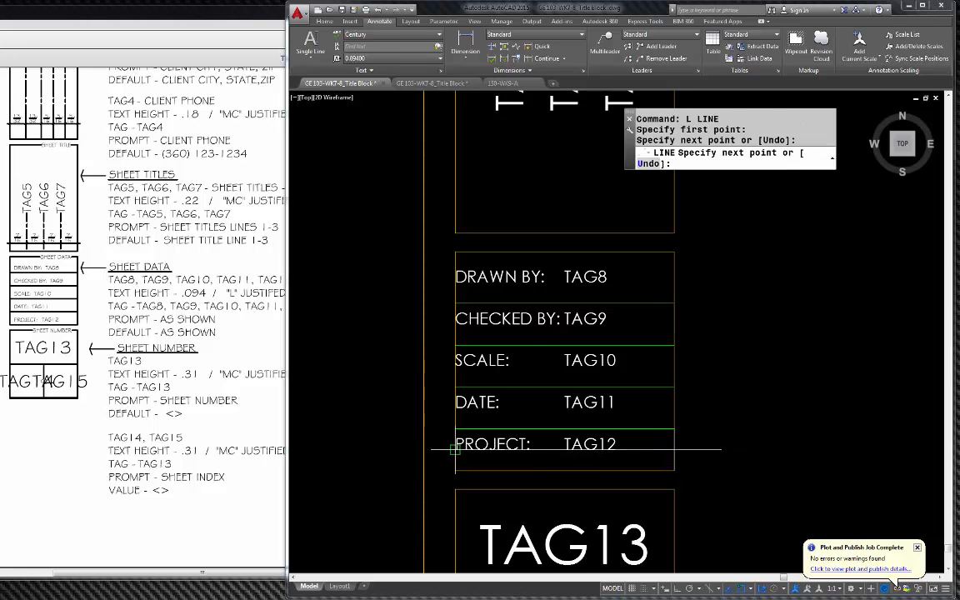
pyautogui.press('Return')
# Step: Set the justification of the DRAWN BY, CHECKED BY, SCALE, DATE and PROJECT labels to Middle left
pyautogui.scroll(2, 616, 426)
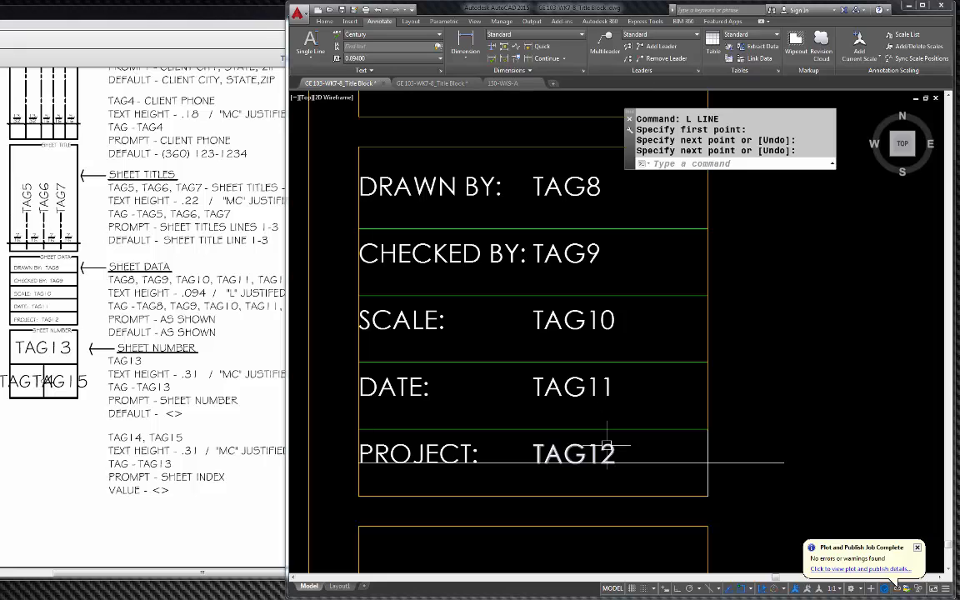
pyautogui.click(612, 450)
pyautogui.press('Escape')
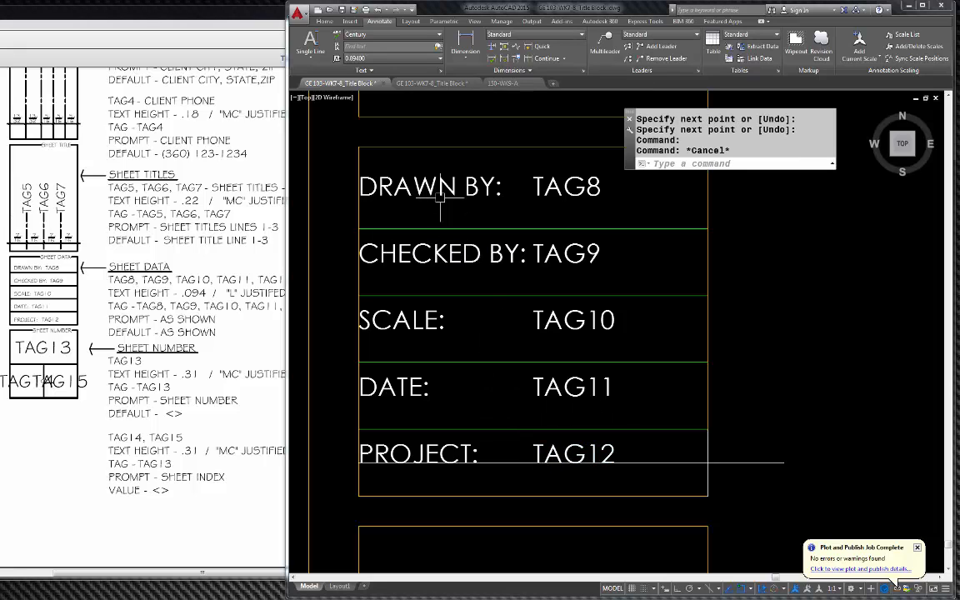
pyautogui.click(429, 190)
pyautogui.click(410, 253)
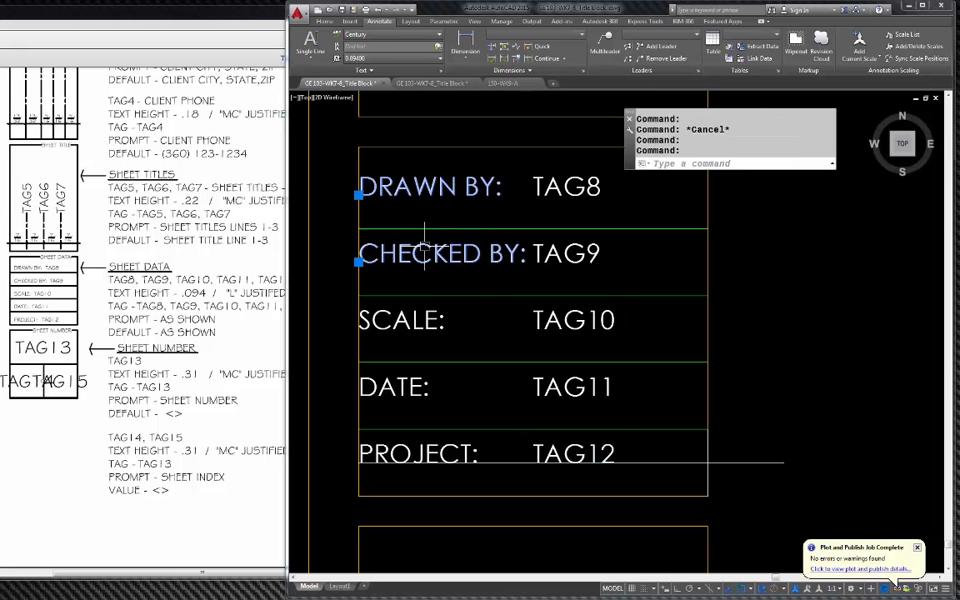
pyautogui.click(407, 321)
pyautogui.click(366, 300)
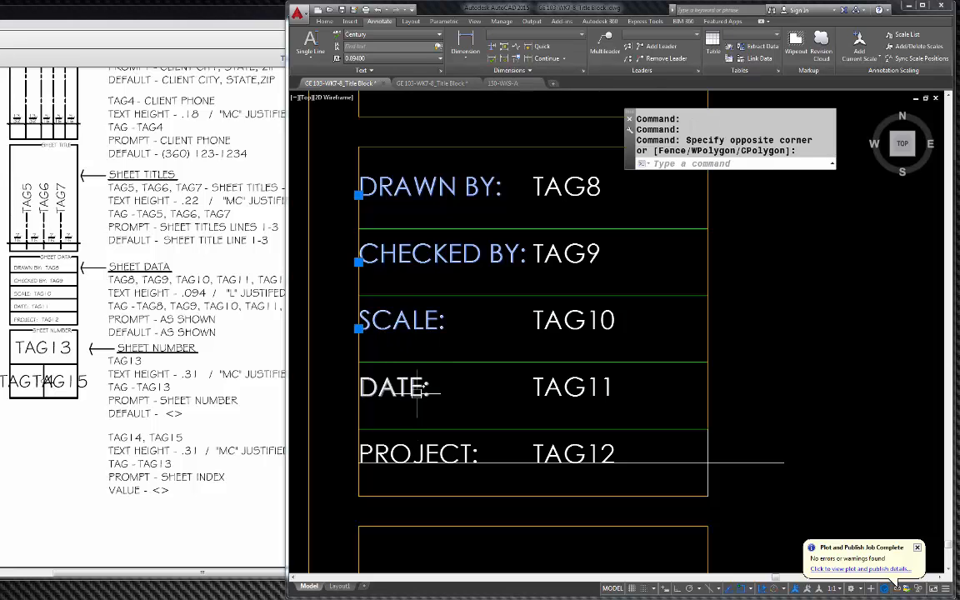
pyautogui.click(384, 385)
pyautogui.click(446, 450)
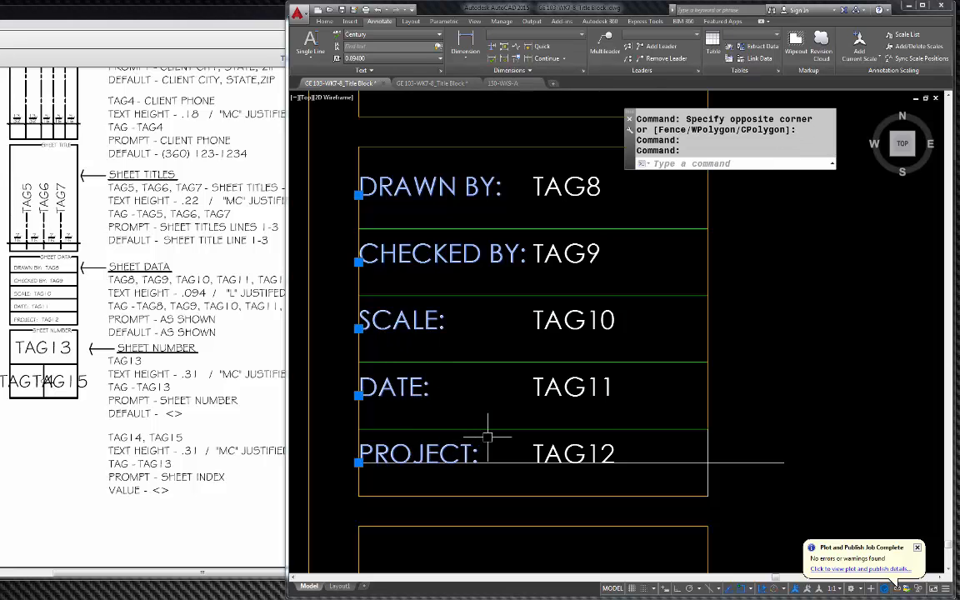
pyautogui.rightClick(489, 435)
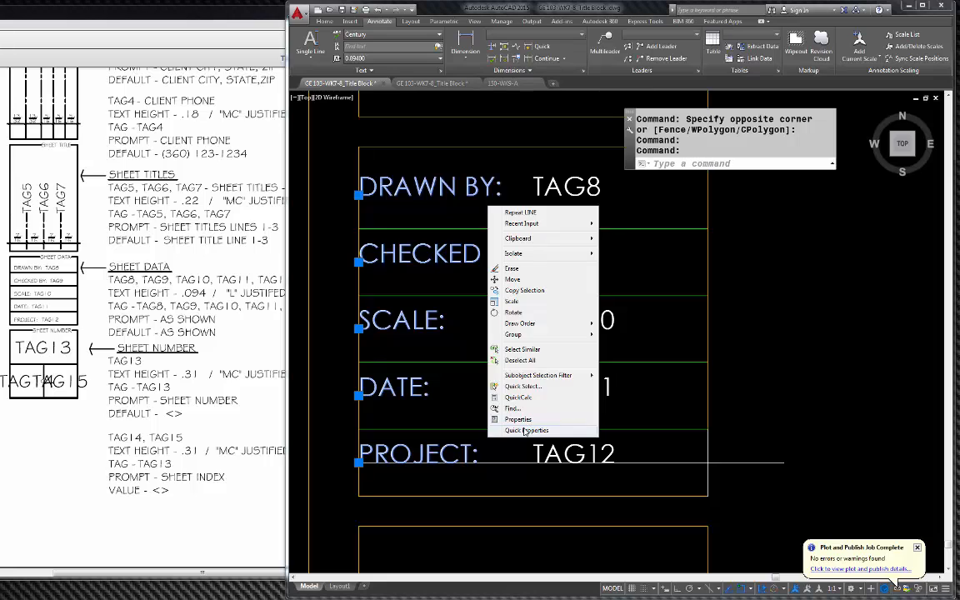
pyautogui.click(527, 430)
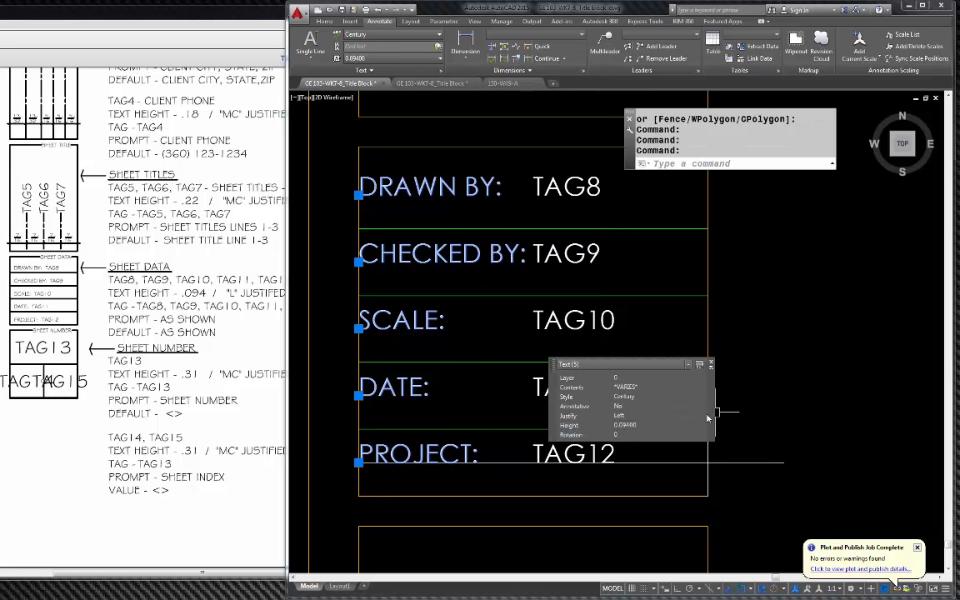
pyautogui.click(658, 415)
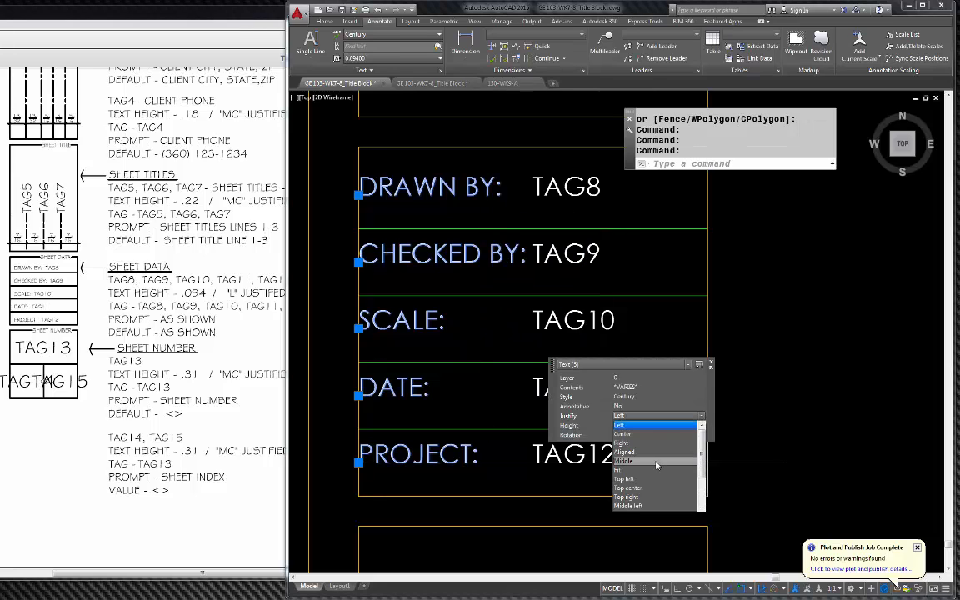
pyautogui.scroll(-2, 663, 481)
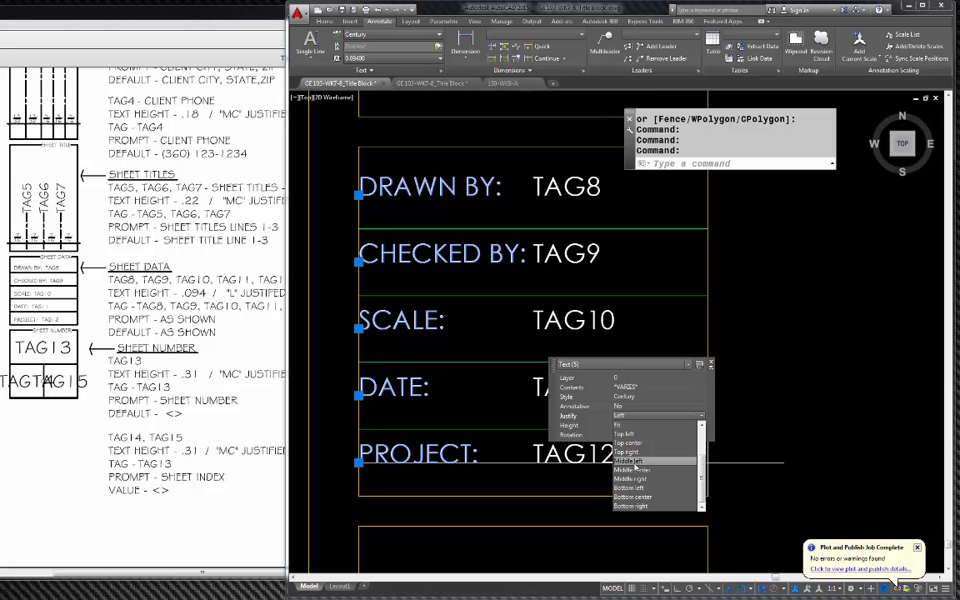
pyautogui.scroll(1, 638, 472)
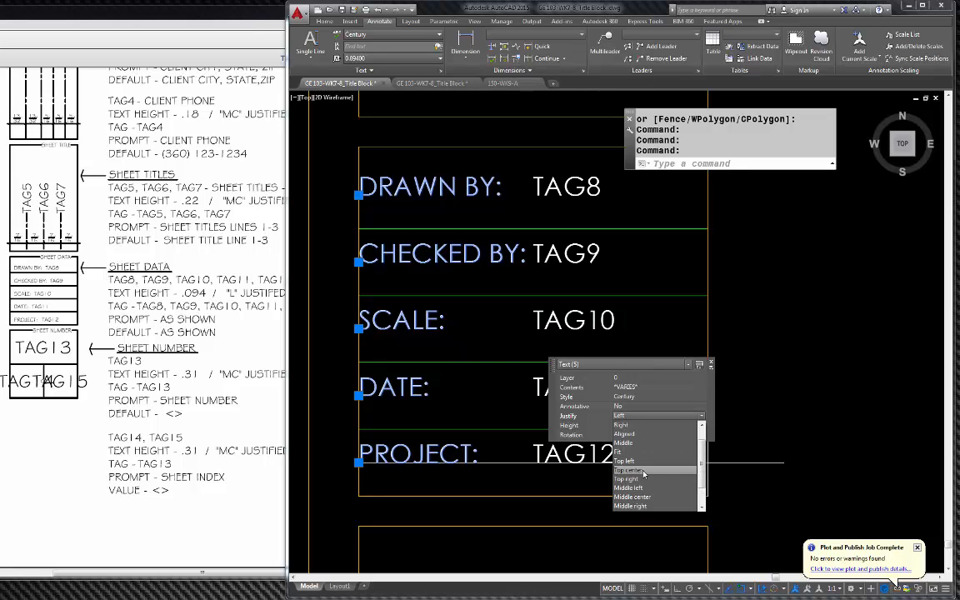
pyautogui.scroll(1, 643, 465)
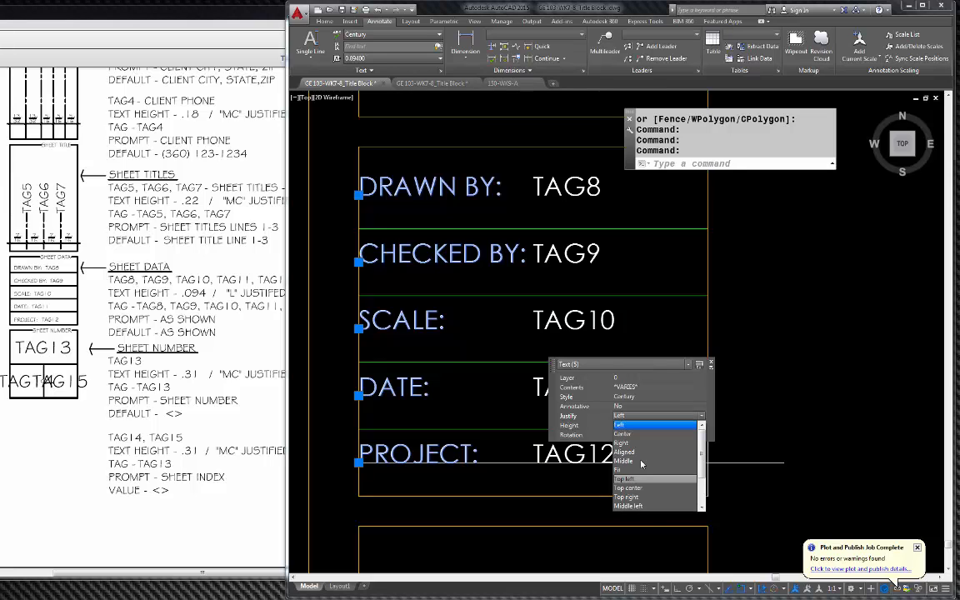
pyautogui.scroll(-1, 642, 464)
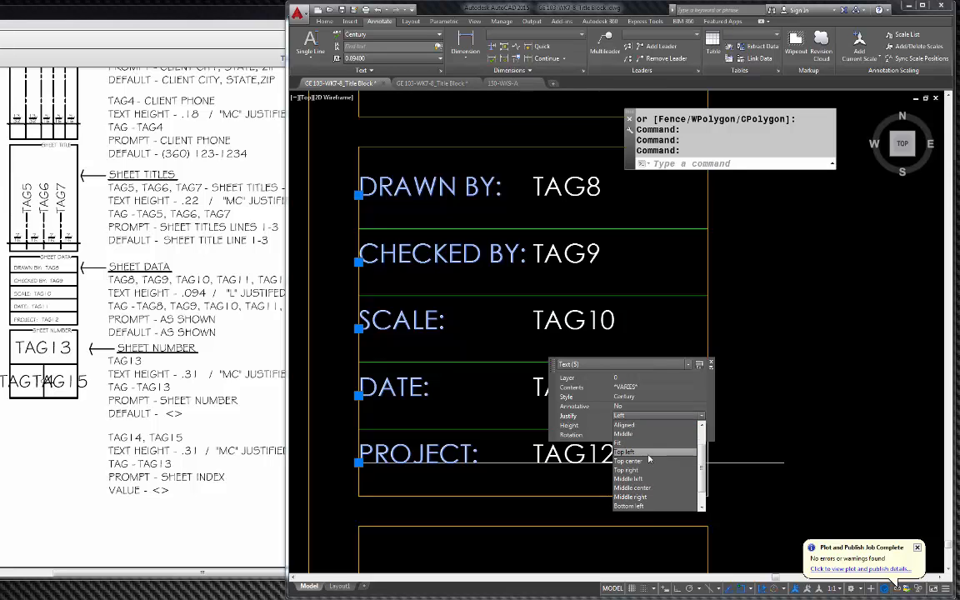
pyautogui.scroll(-1, 645, 464)
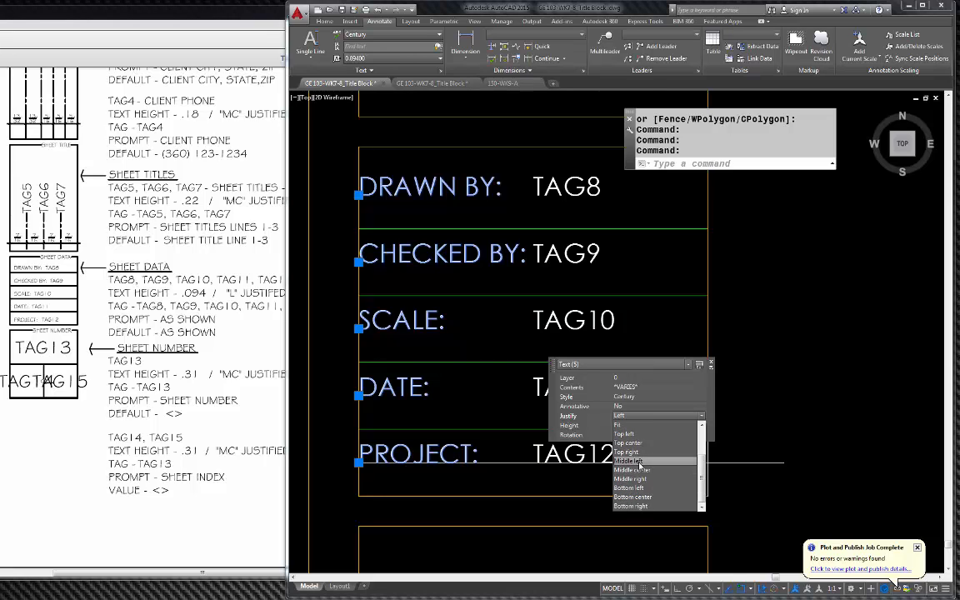
pyautogui.click(638, 462)
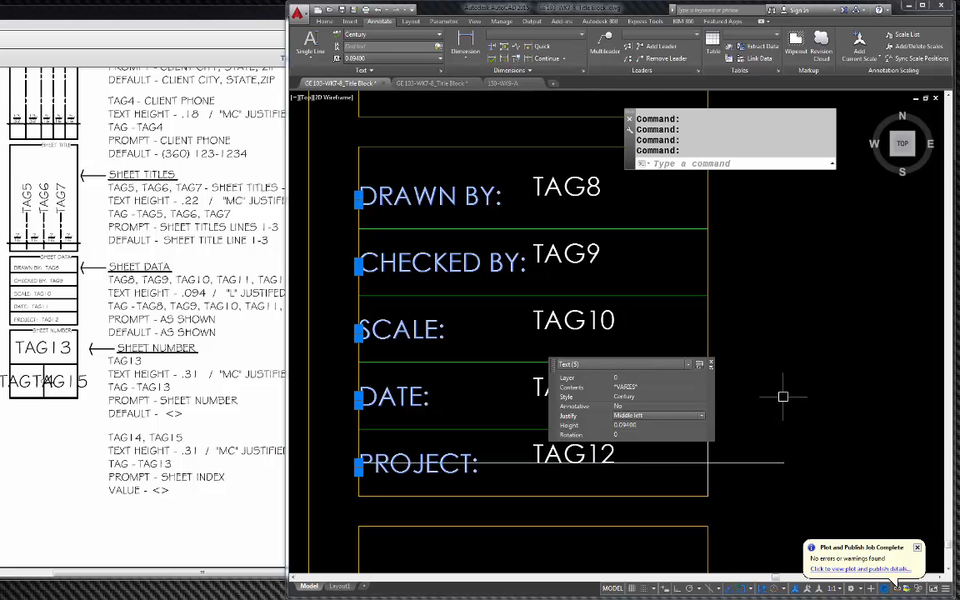
pyautogui.press('Escape')
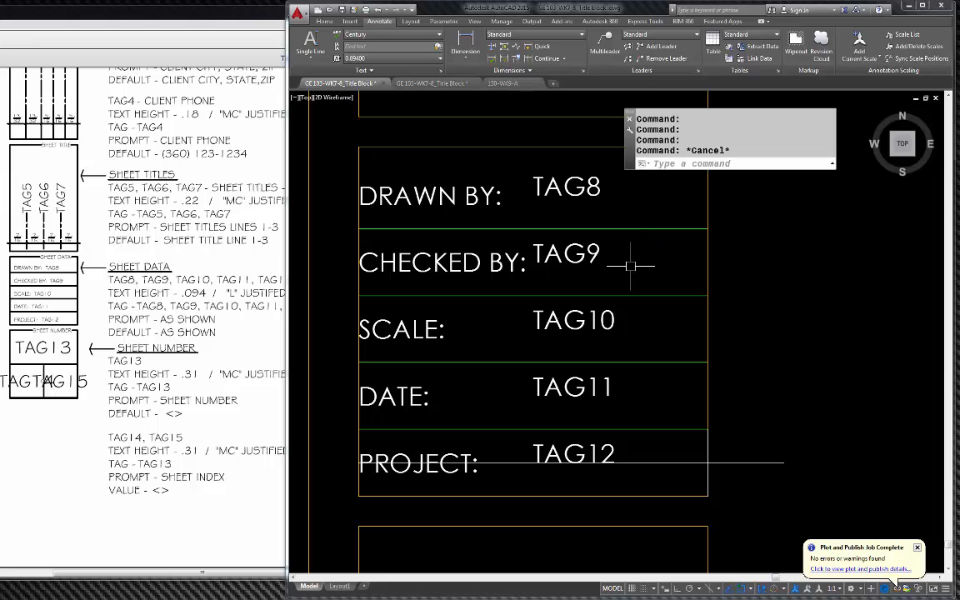
# Step: Draw a horizontal guide line about 1.5 long from the DRAWN BY label's left insertion point across the row past TAG8
pyautogui.write('l')
pyautogui.press('Return')
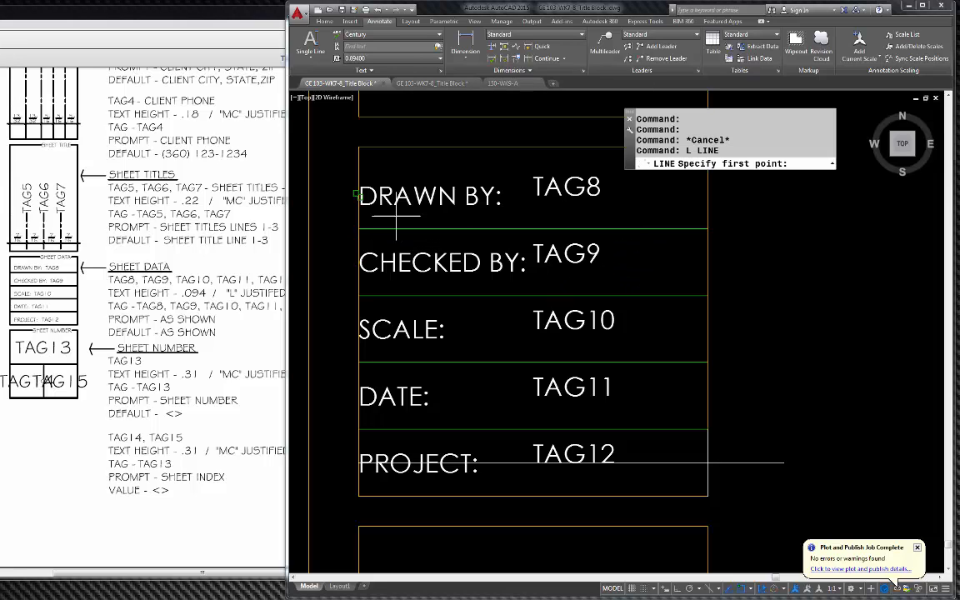
pyautogui.click(358, 195)
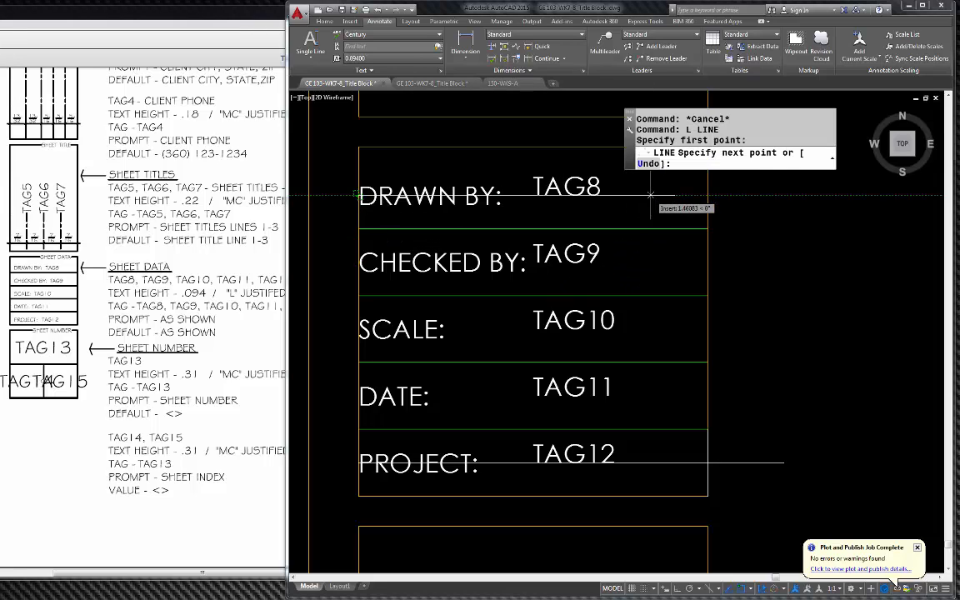
pyautogui.click(656, 195)
pyautogui.press('Return')
# Step: Move TAG8 to TAG12 down slightly so each attribute visually lines up with its row label
pyautogui.click(542, 185)
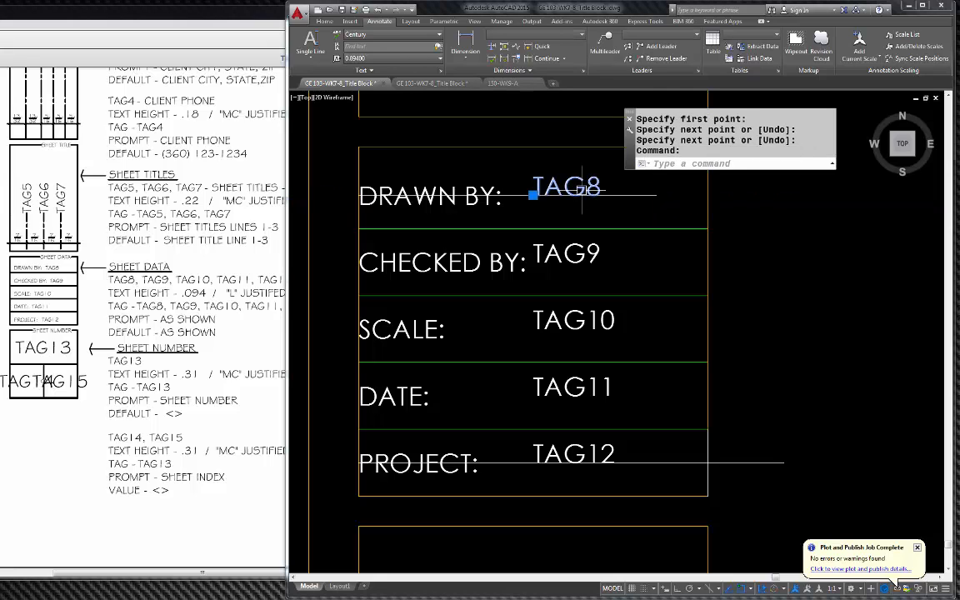
pyautogui.click(567, 254)
pyautogui.click(615, 322)
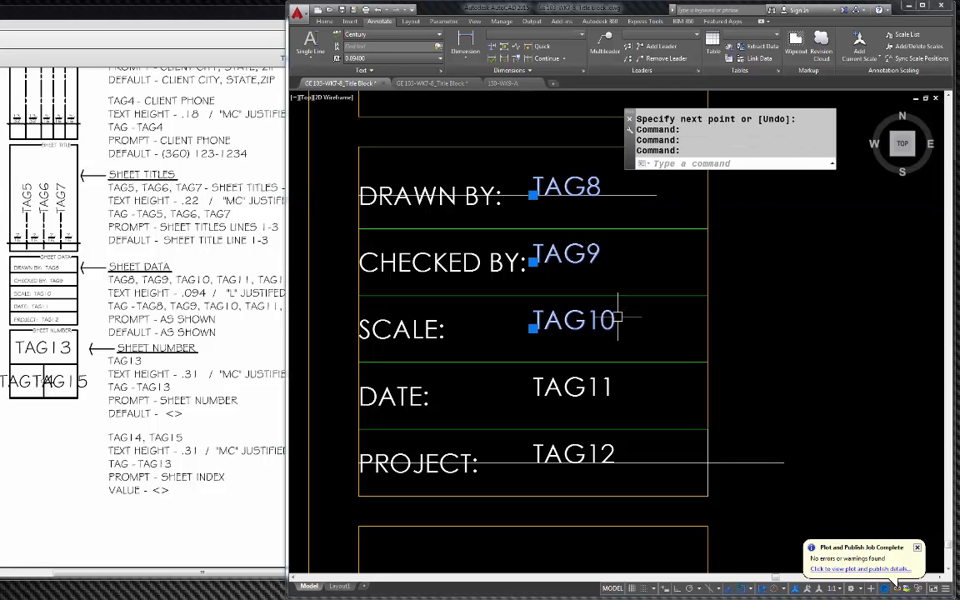
pyautogui.click(598, 388)
pyautogui.click(614, 450)
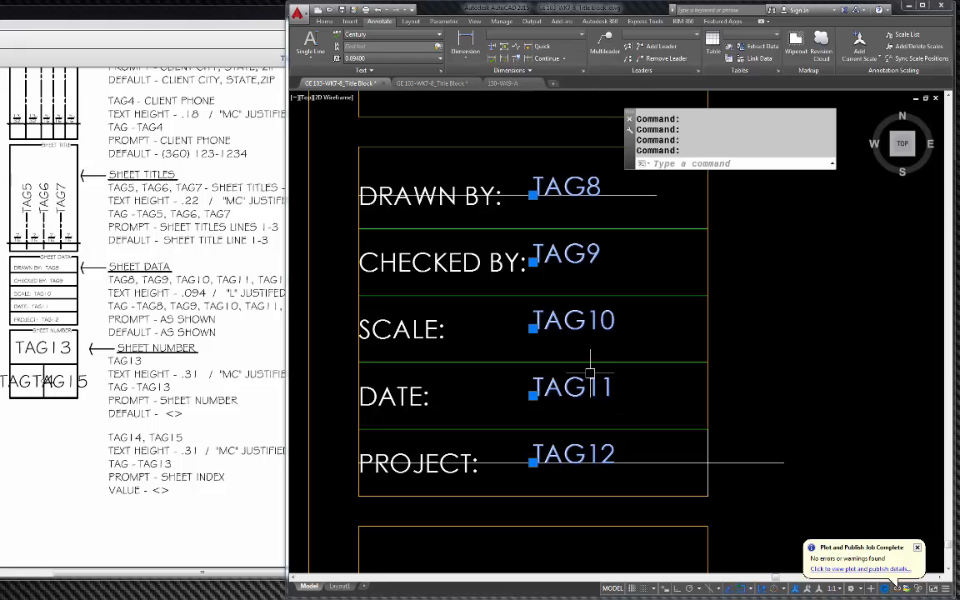
pyautogui.write('m')
pyautogui.press('Return')
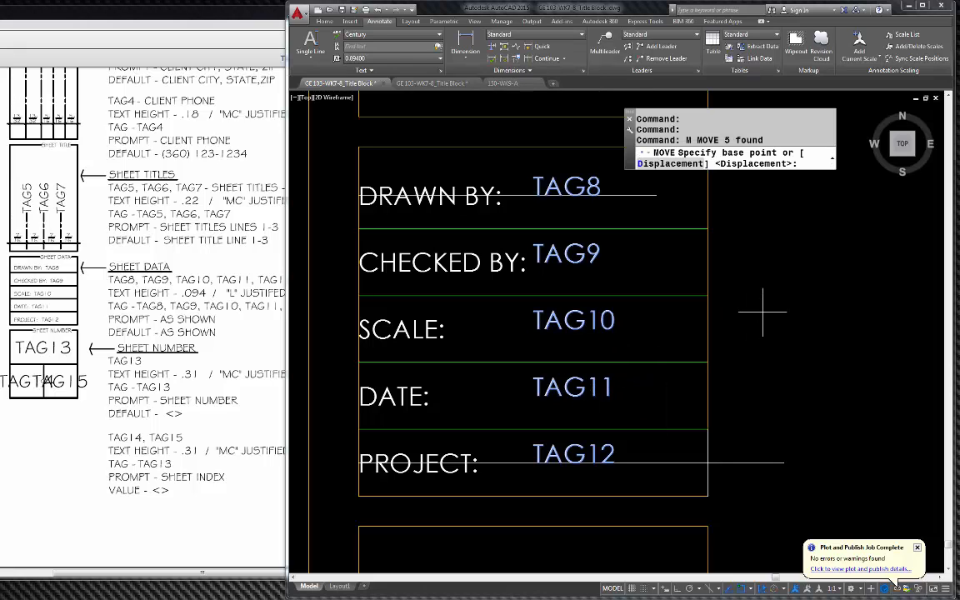
pyautogui.click(767, 301)
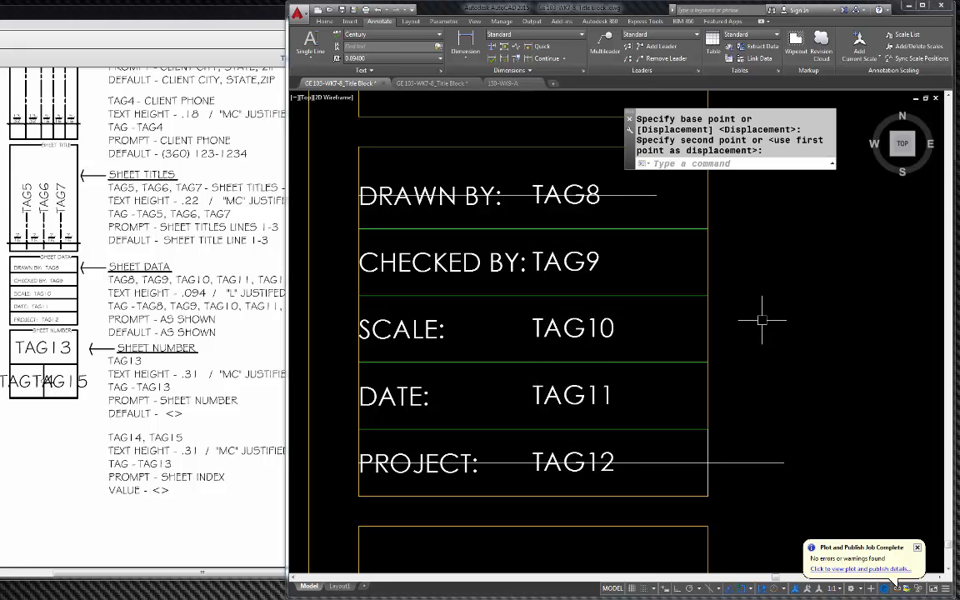
pyautogui.press('Escape')
# Step: Examine the shared quick properties of TAG8 to TAG12 for a justification setting
pyautogui.click(595, 457)
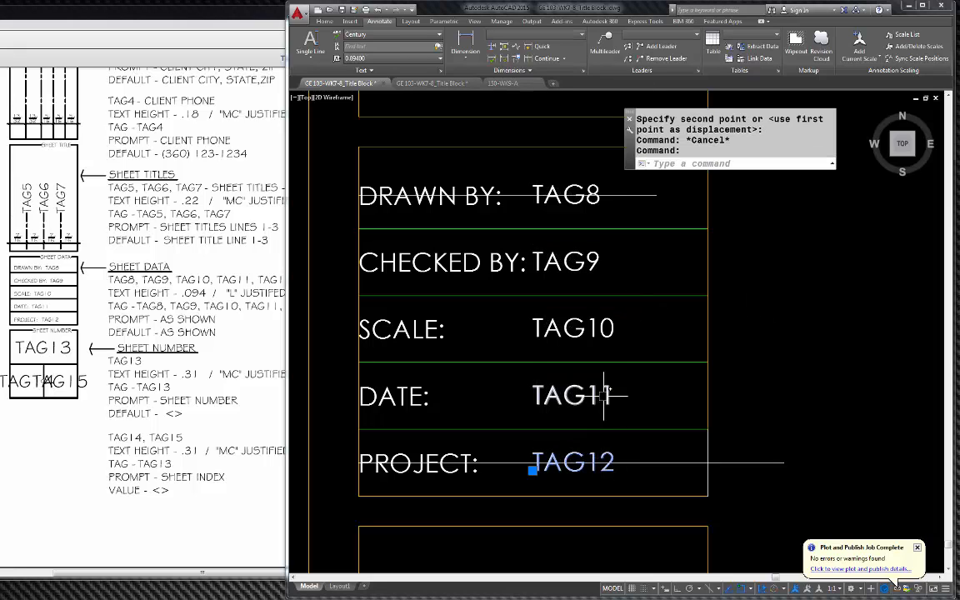
pyautogui.click(607, 395)
pyautogui.click(605, 325)
pyautogui.click(593, 265)
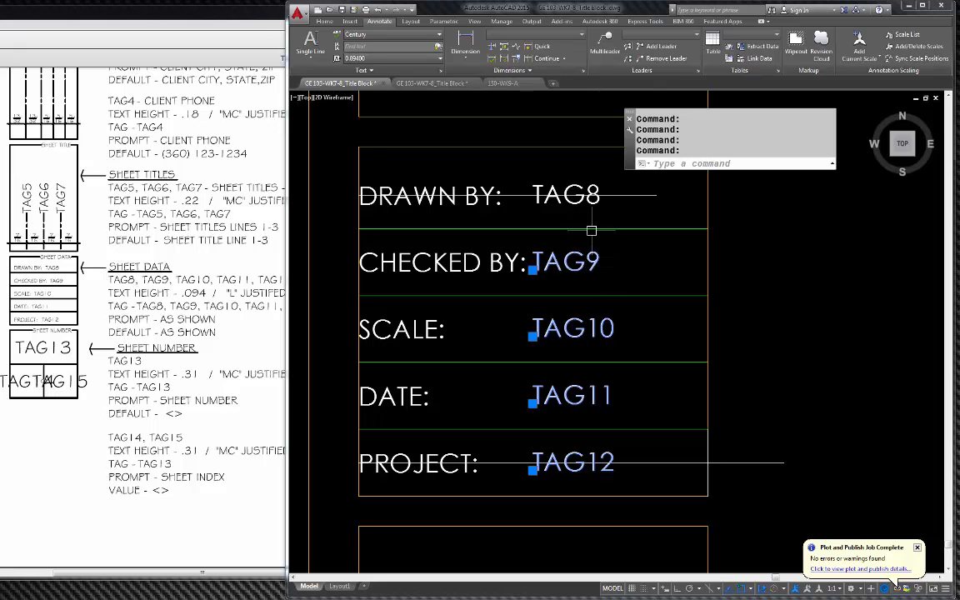
pyautogui.click(589, 199)
pyautogui.rightClick(595, 210)
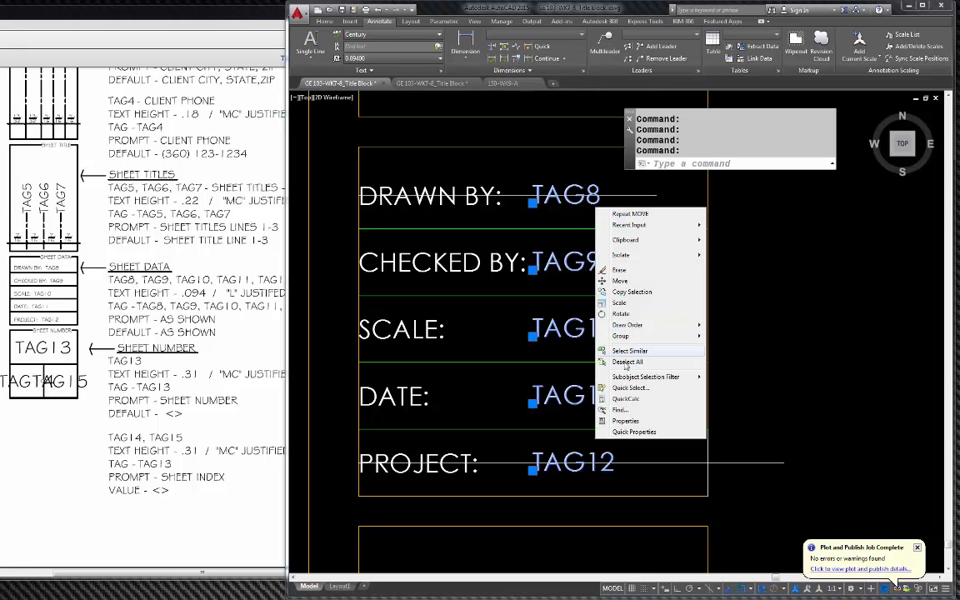
pyautogui.click(633, 432)
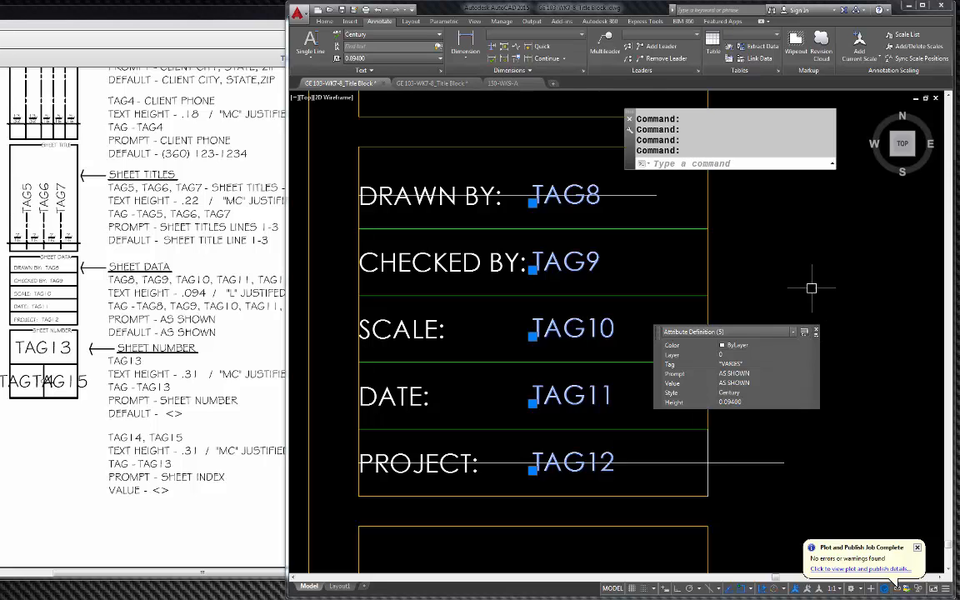
pyautogui.press('Escape')
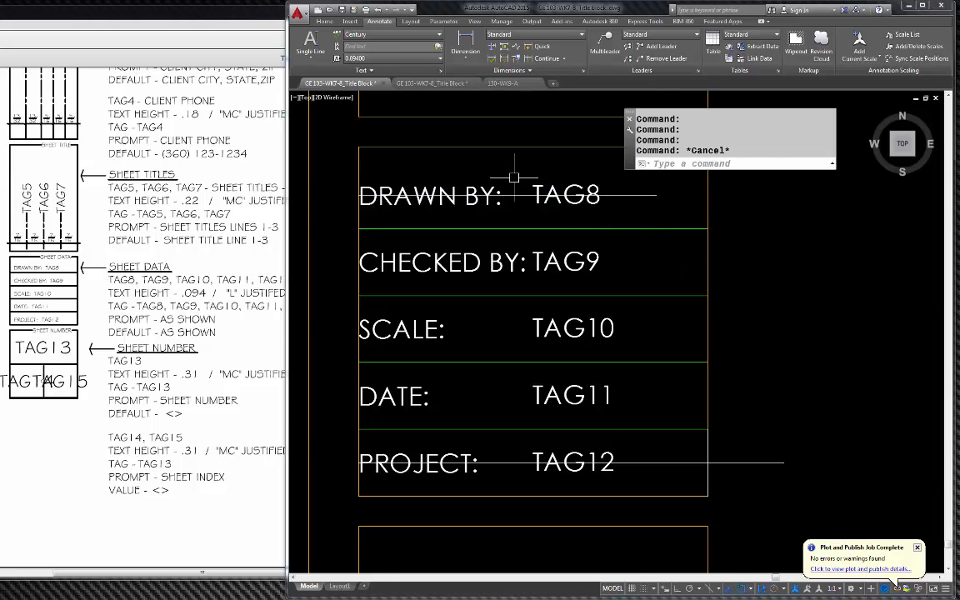
# Step: Copy the DRAWN BY row's horizontal guide line straight down to the baseline of the label text
pyautogui.scroll(4, 514, 182)
pyautogui.click(514, 220)
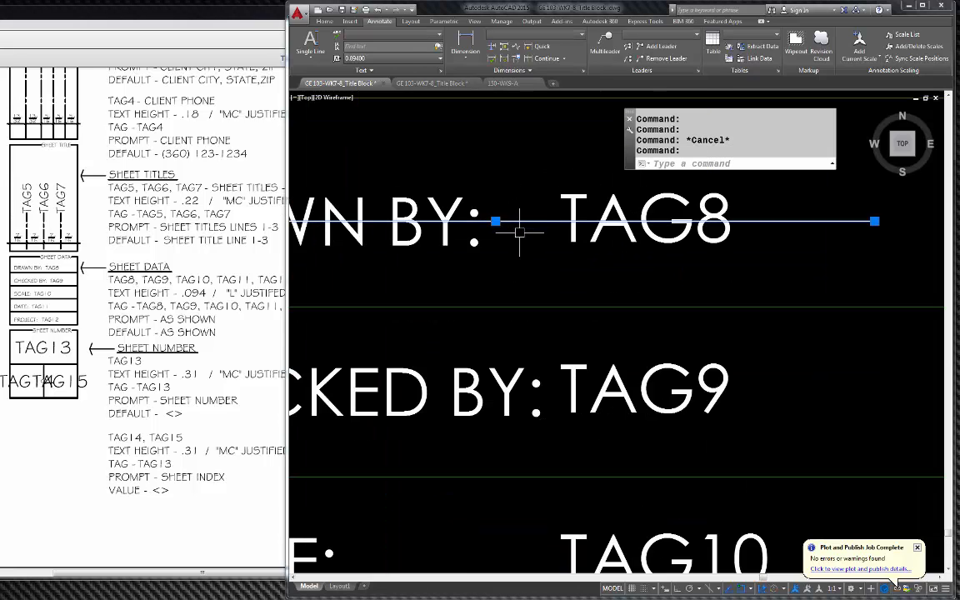
pyautogui.write('co')
pyautogui.press('Return')
pyautogui.scroll(3, 497, 243)
pyautogui.click(496, 240)
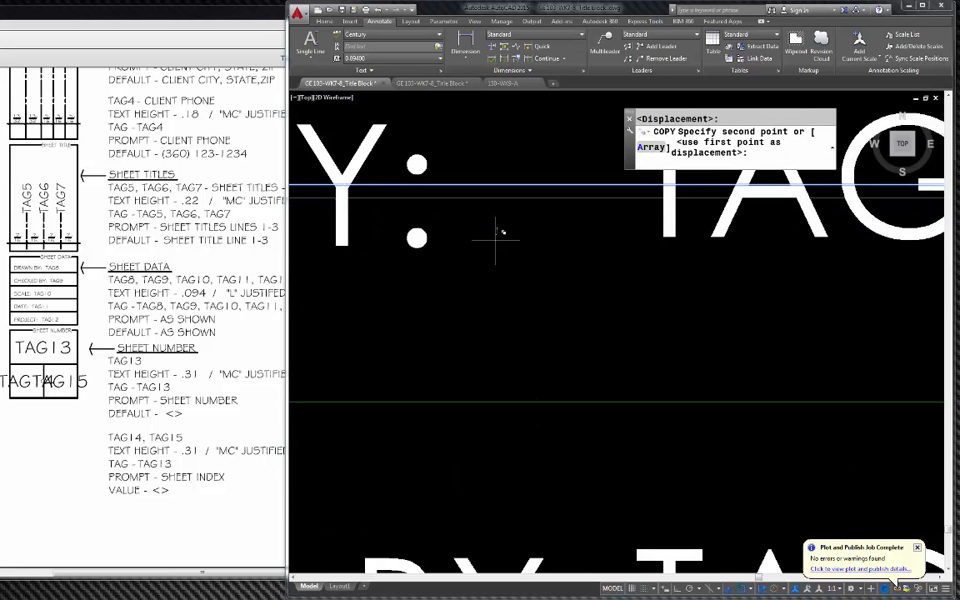
pyautogui.click(498, 282)
pyautogui.scroll(-3, 492, 279)
pyautogui.scroll(-2, 456, 307)
pyautogui.press('Escape')
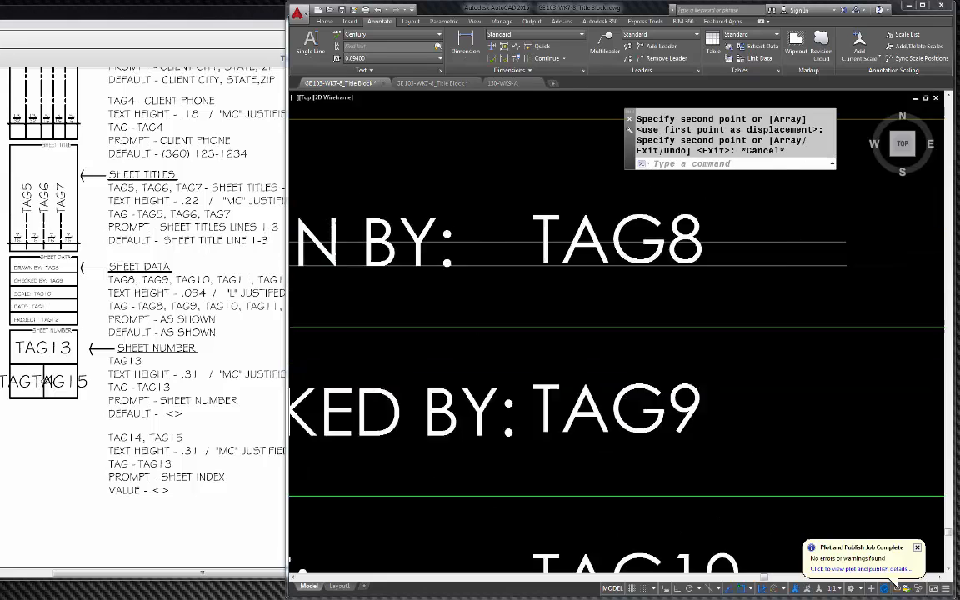
# Step: Move TAG8 to TAG12 straight down from TAG8's insertion point onto the copied baseline guide line
pyautogui.scroll(-2, 589, 311)
pyautogui.click(550, 342)
pyautogui.click(613, 250)
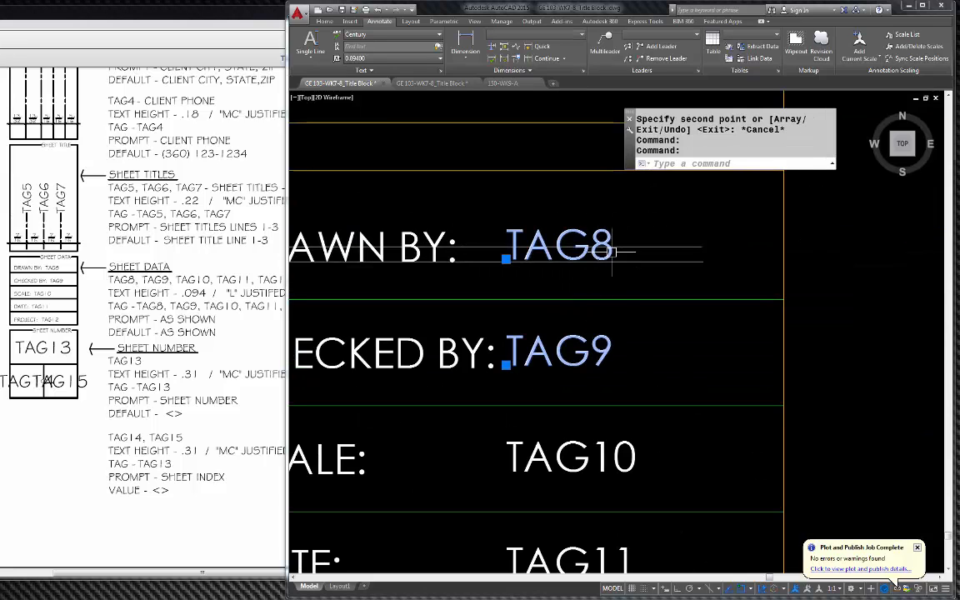
pyautogui.click(625, 445)
pyautogui.scroll(-2, 630, 367)
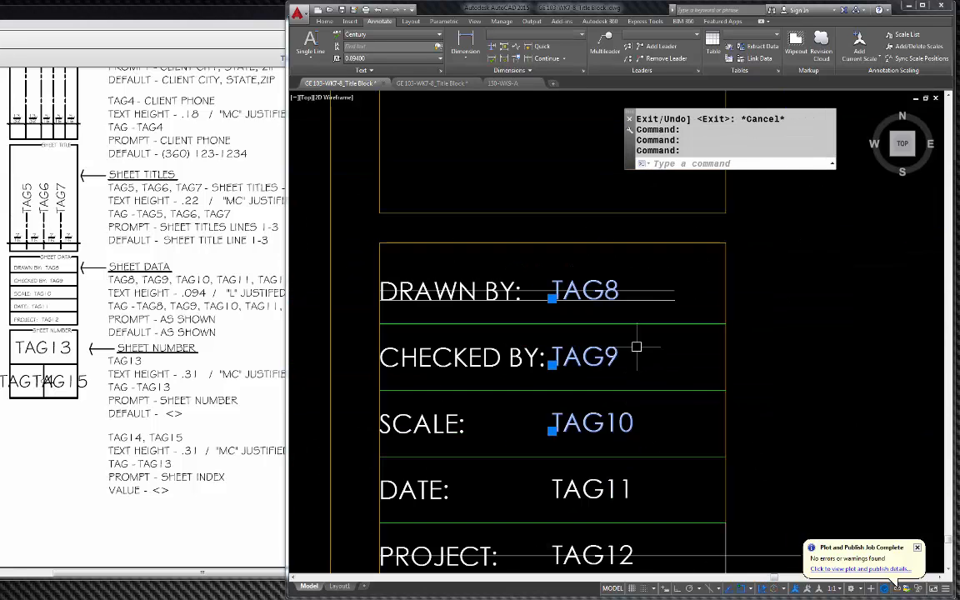
pyautogui.click(630, 486)
pyautogui.scroll(-2, 621, 514)
pyautogui.scroll(4, 631, 514)
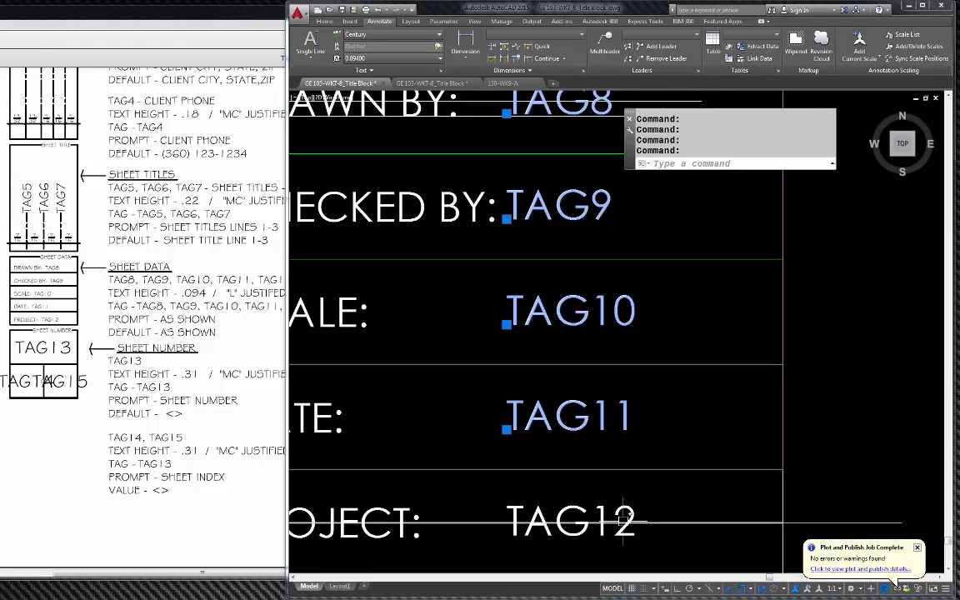
pyautogui.click(624, 525)
pyautogui.scroll(-2, 500, 179)
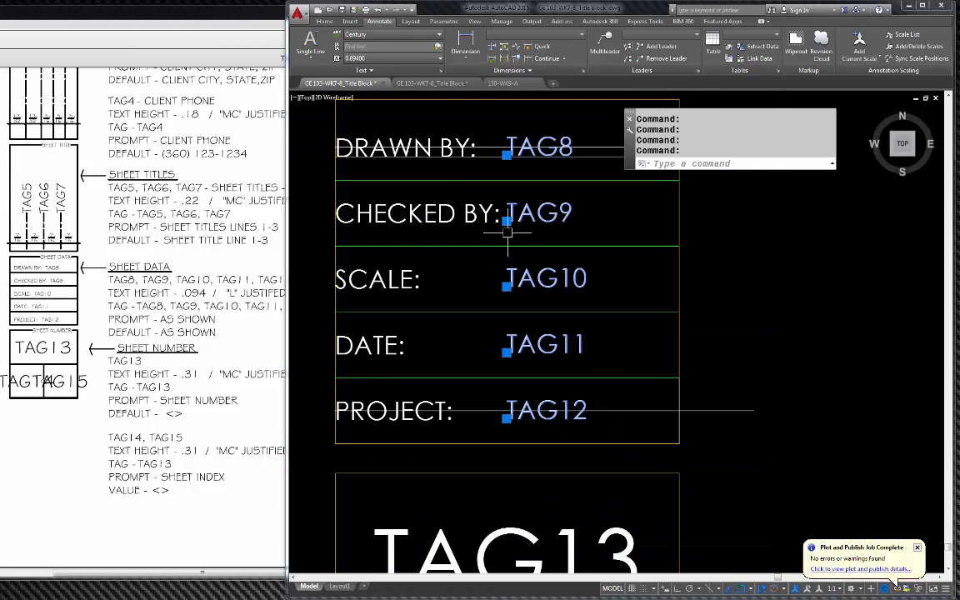
pyautogui.scroll(6, 526, 130)
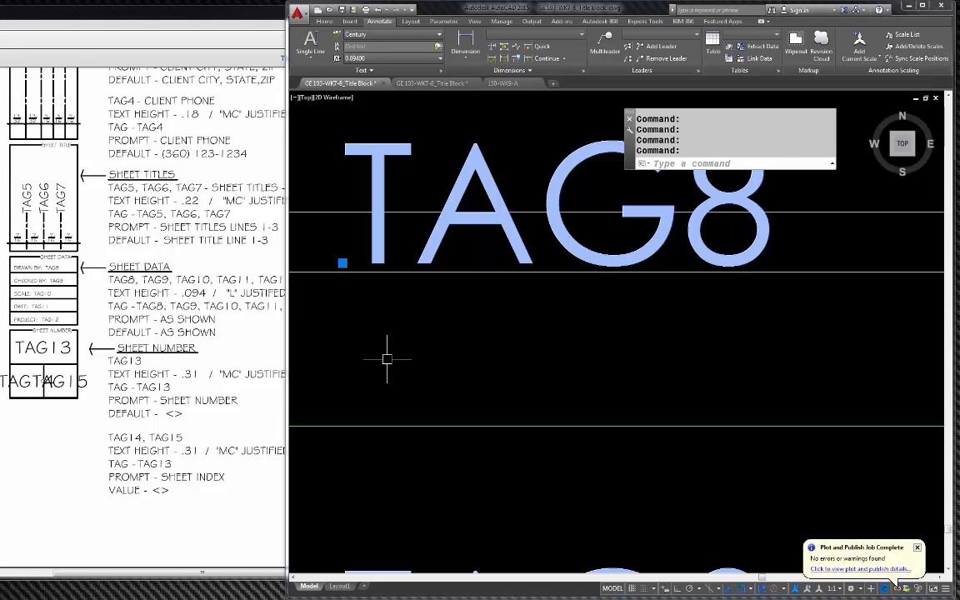
pyautogui.write('m')
pyautogui.press('Return')
pyautogui.click(341, 265)
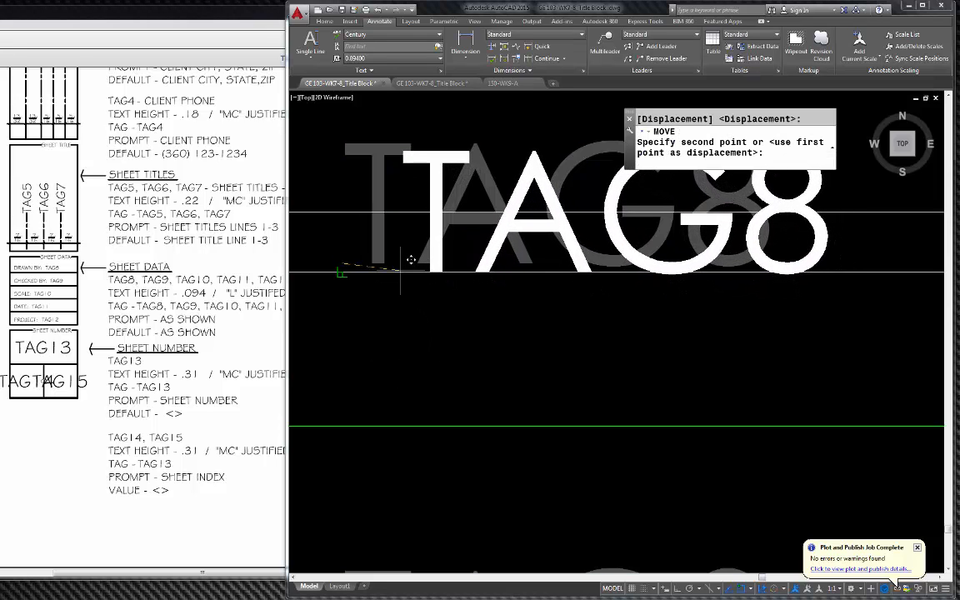
pyautogui.click(406, 267)
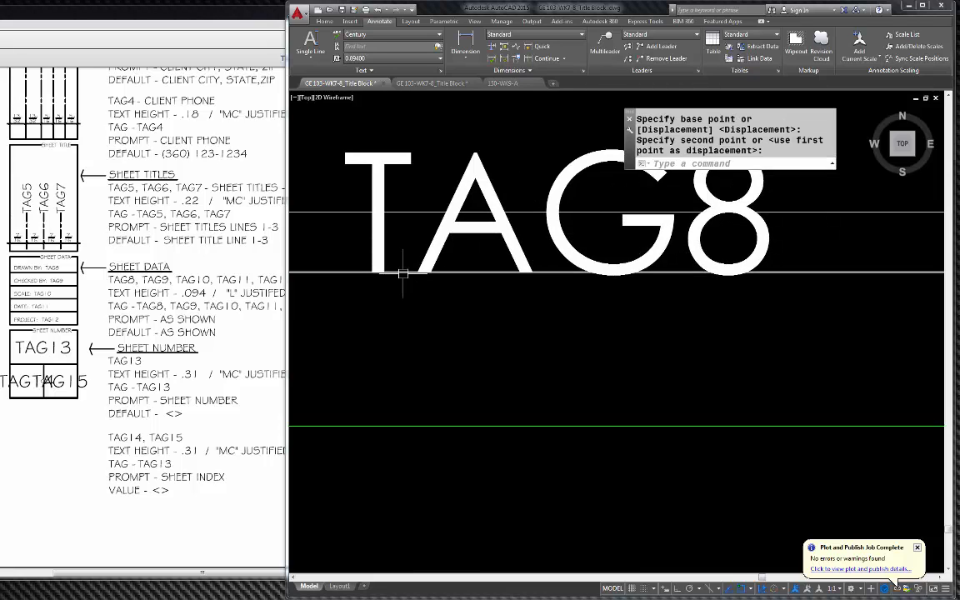
# Step: Delete both horizontal guide lines in the DRAWN BY row
pyautogui.scroll(-5, 799, 326)
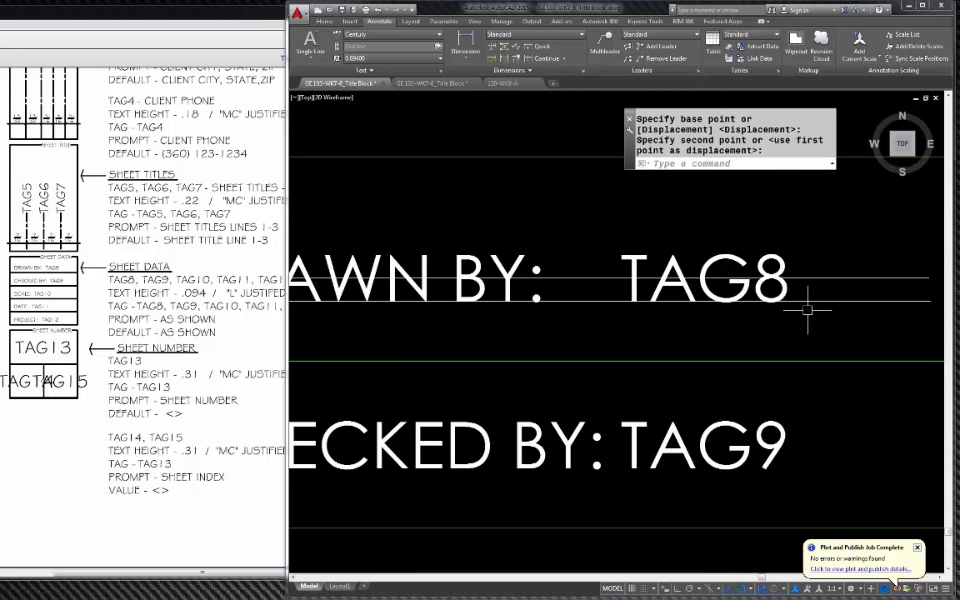
pyautogui.scroll(-2, 816, 268)
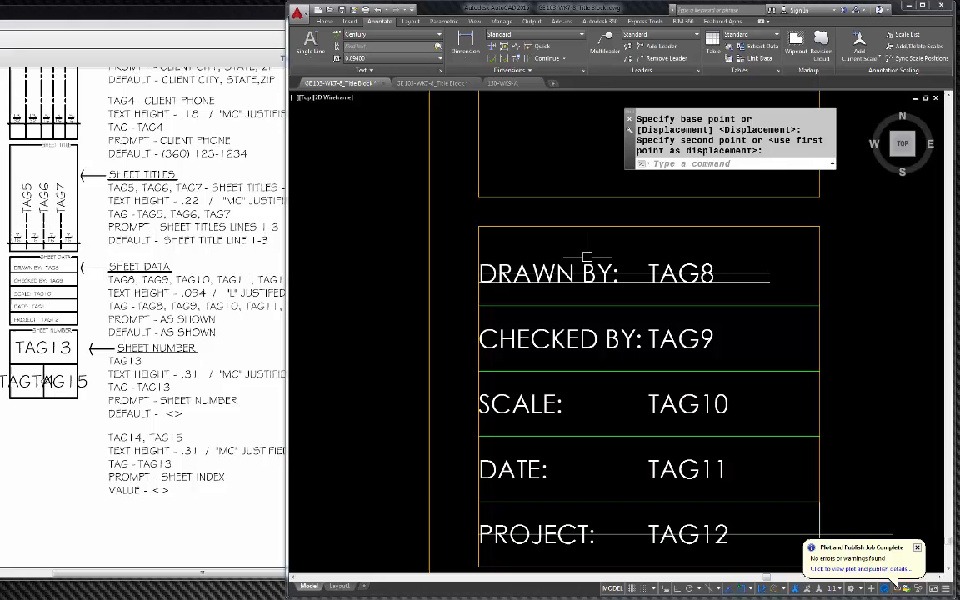
pyautogui.click(799, 287)
pyautogui.click(766, 261)
pyautogui.press('Delete')
# Step: Delete the short helper line outside the PROJECT row and the guide line running through that row
pyautogui.scroll(-2, 617, 249)
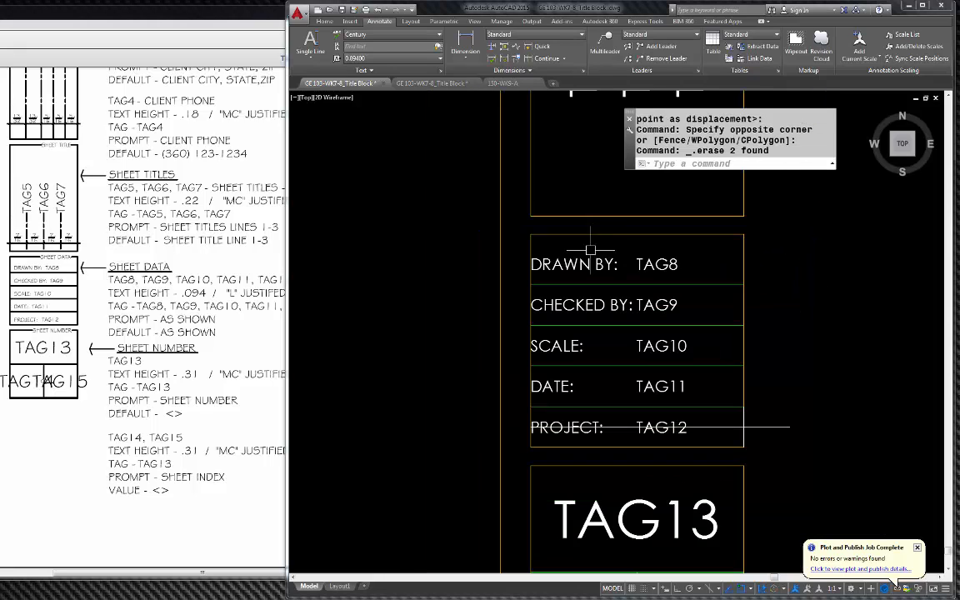
pyautogui.click(784, 428)
pyautogui.press('Delete')
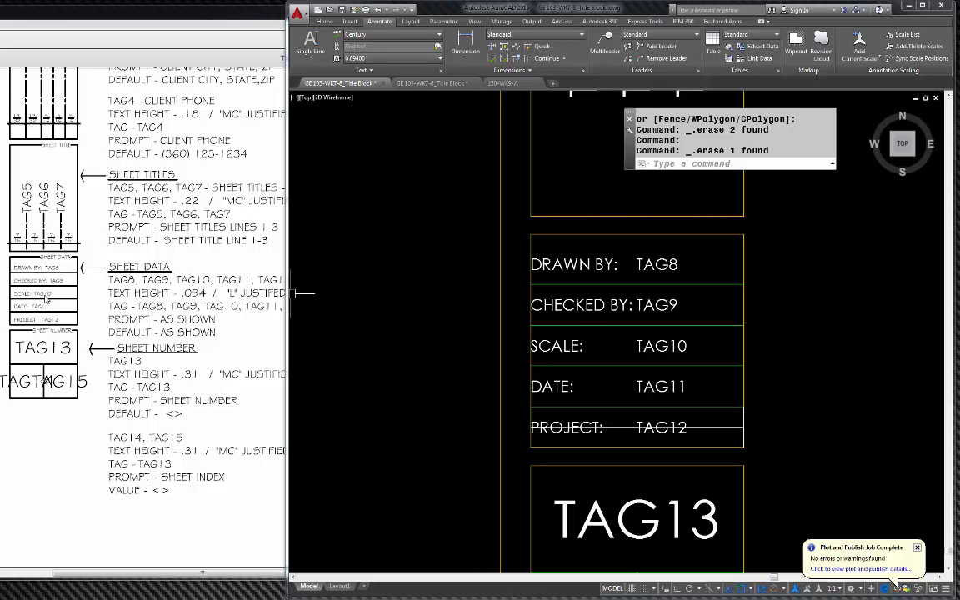
pyautogui.click(654, 305)
pyautogui.click(670, 261)
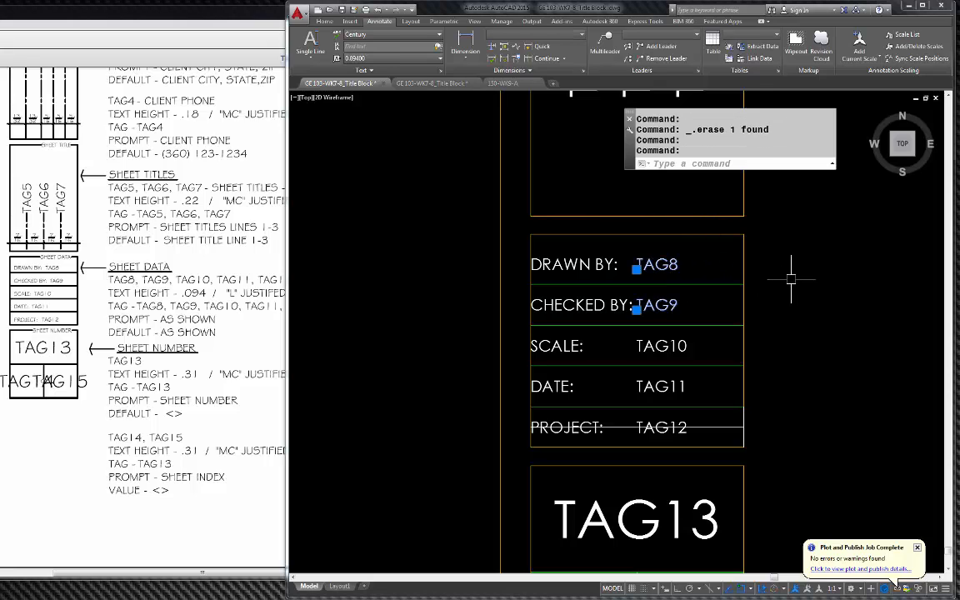
pyautogui.press('Escape')
pyautogui.click(724, 426)
pyautogui.press('Delete')
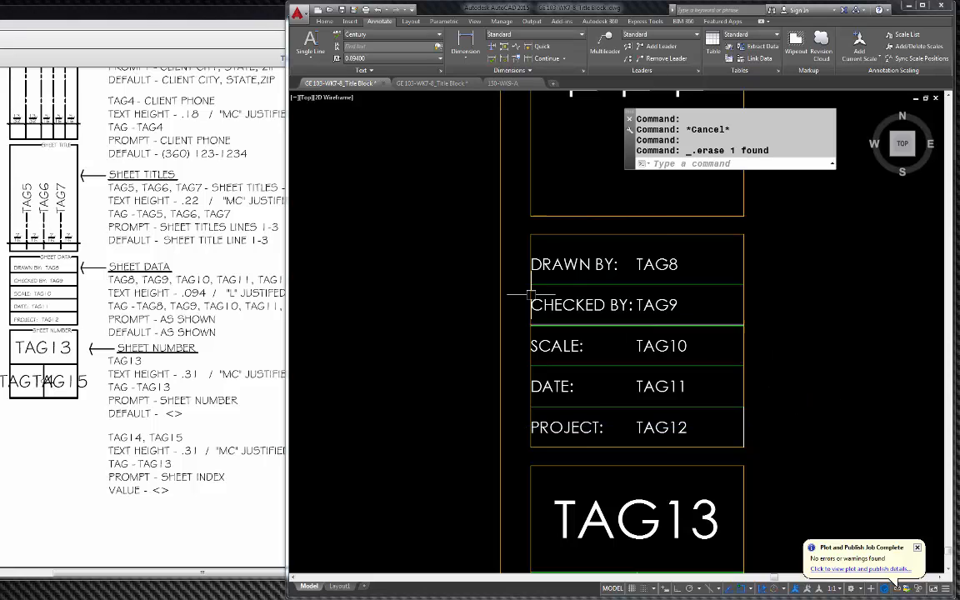
# Step: Move the five row labels and TAG8 to TAG12 horizontally 0.25 to the right with Ortho on
pyautogui.click(445, 243)
pyautogui.click(744, 443)
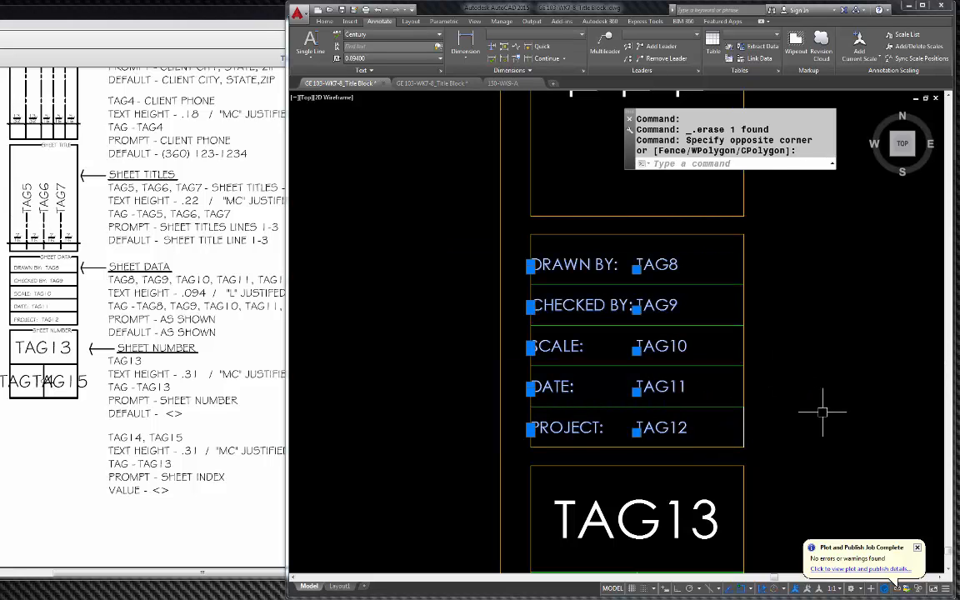
pyautogui.write('m')
pyautogui.press('Return')
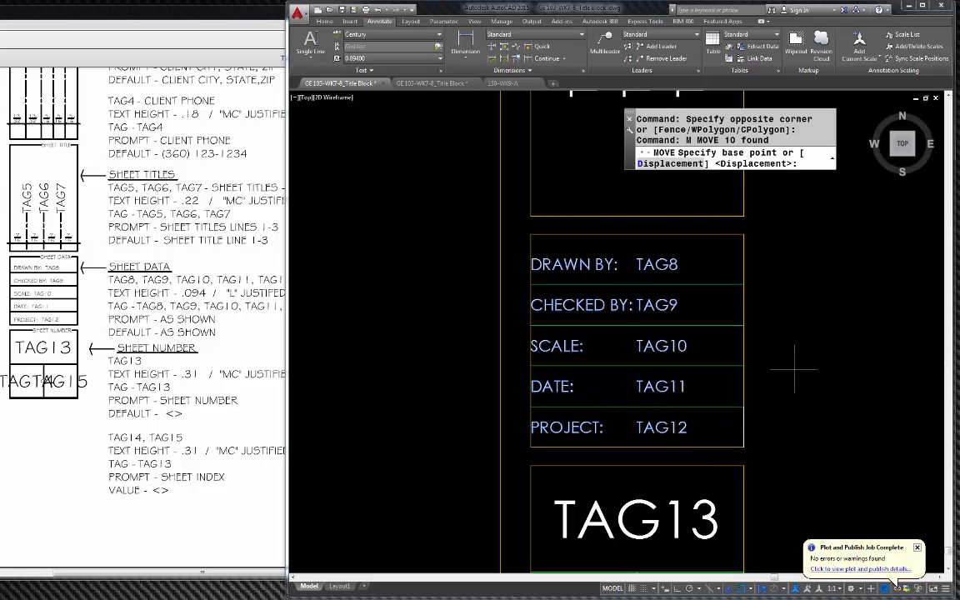
pyautogui.click(823, 373)
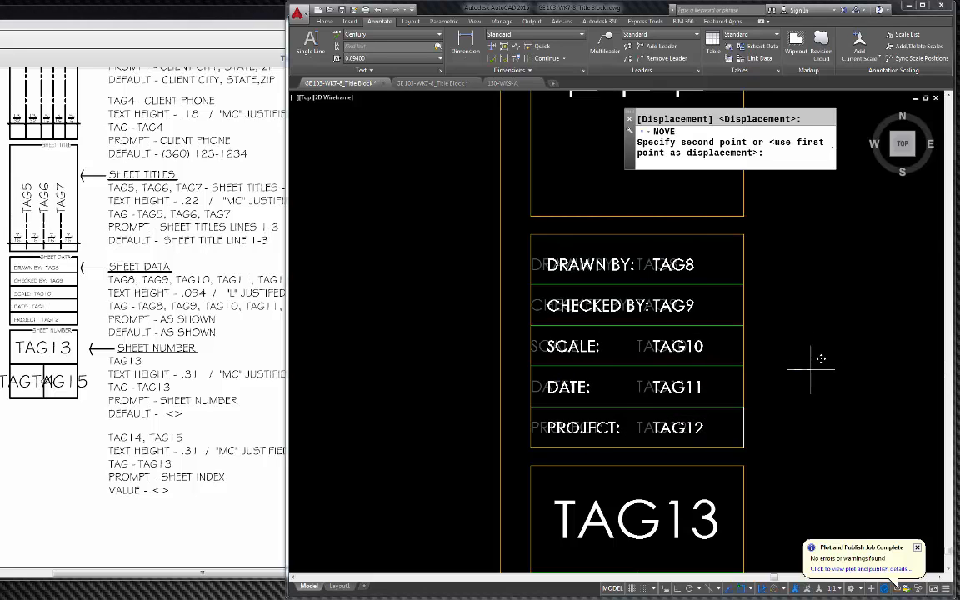
pyautogui.press('F8')
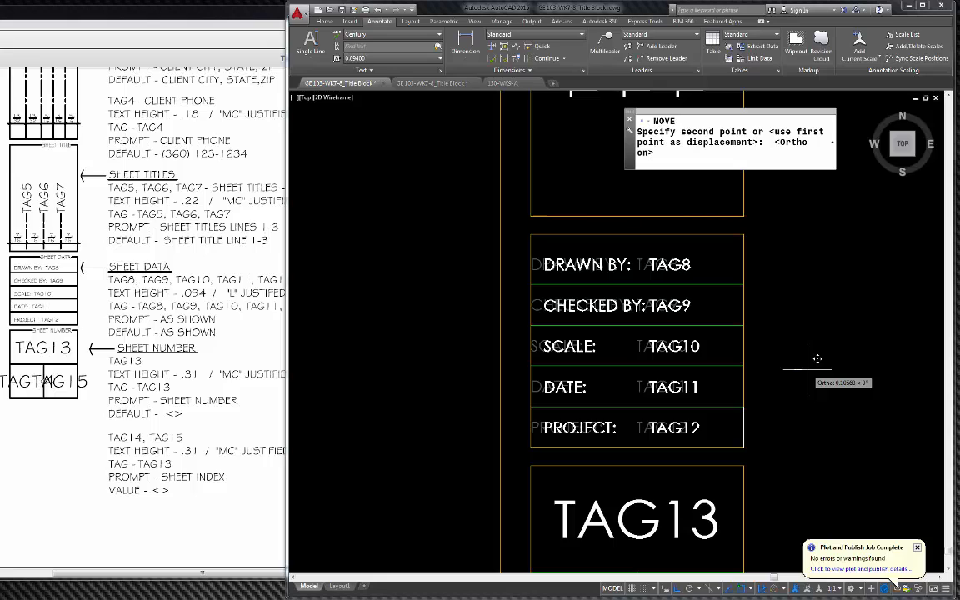
pyautogui.write('.25')
pyautogui.press('Return')
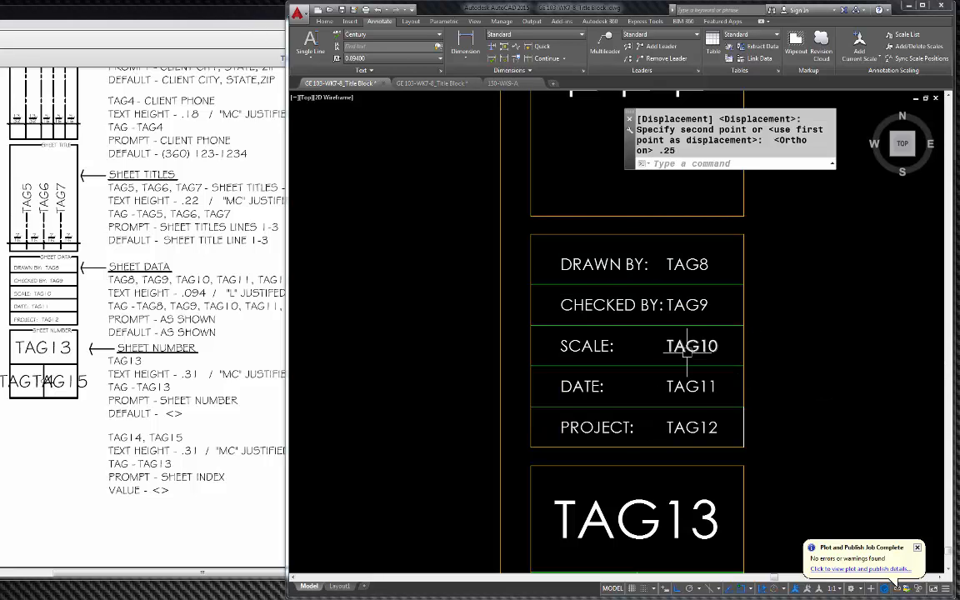
# Step: Move the five row labels and TAG8 to TAG12 horizontally 0.125 to the left
pyautogui.click(549, 243)
pyautogui.click(815, 428)
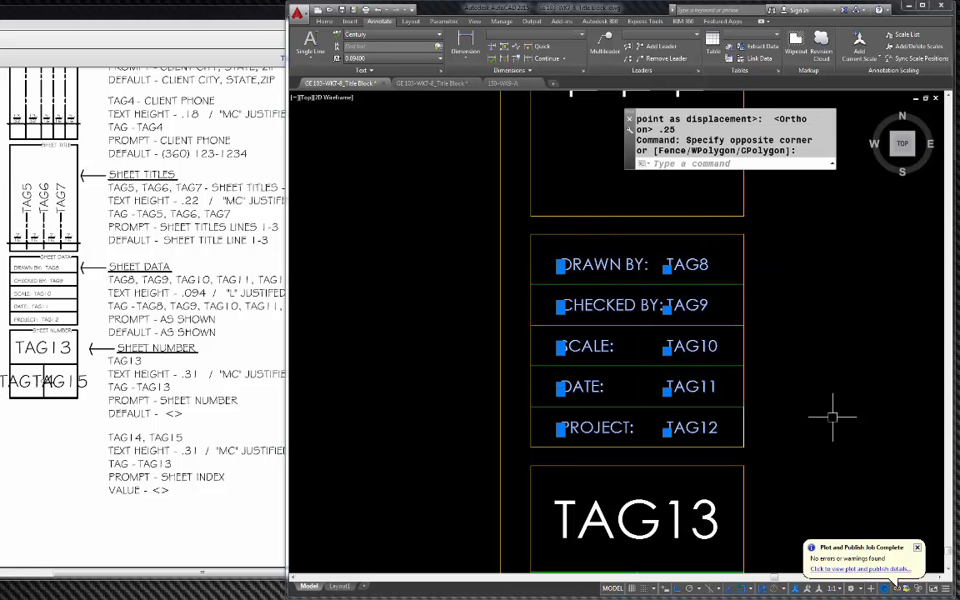
pyautogui.write('m')
pyautogui.press('Return')
pyautogui.click(832, 356)
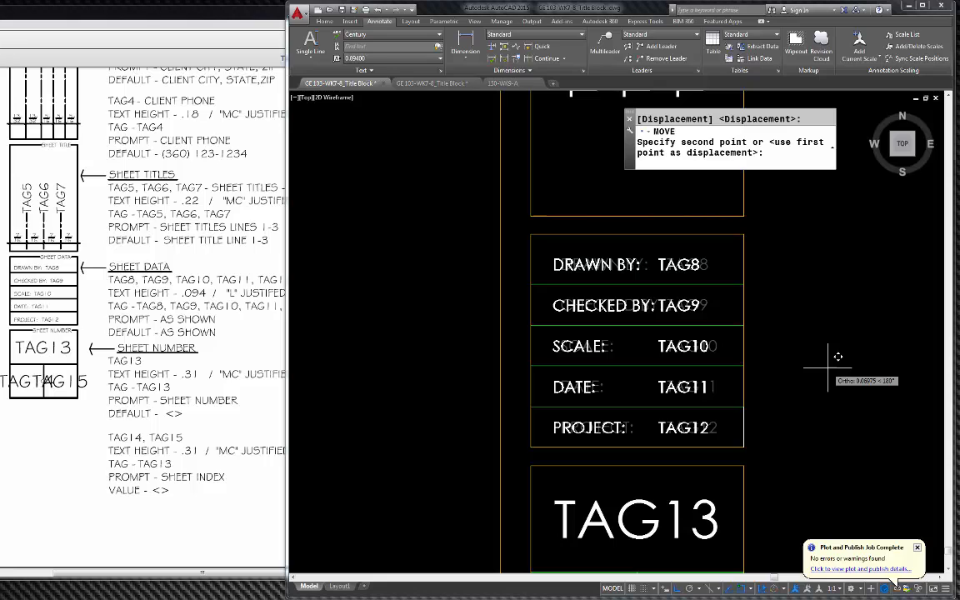
pyautogui.write('.125')
pyautogui.press('Return')
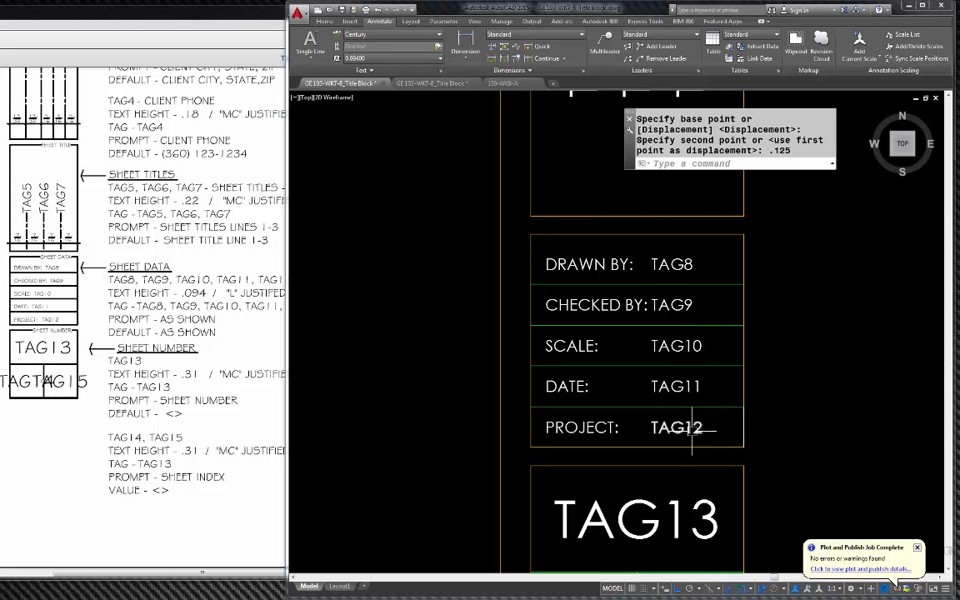
# Step: Move TAG8 and TAG9 horizontally 0.125 to the right, away from their row labels
pyautogui.click(658, 305)
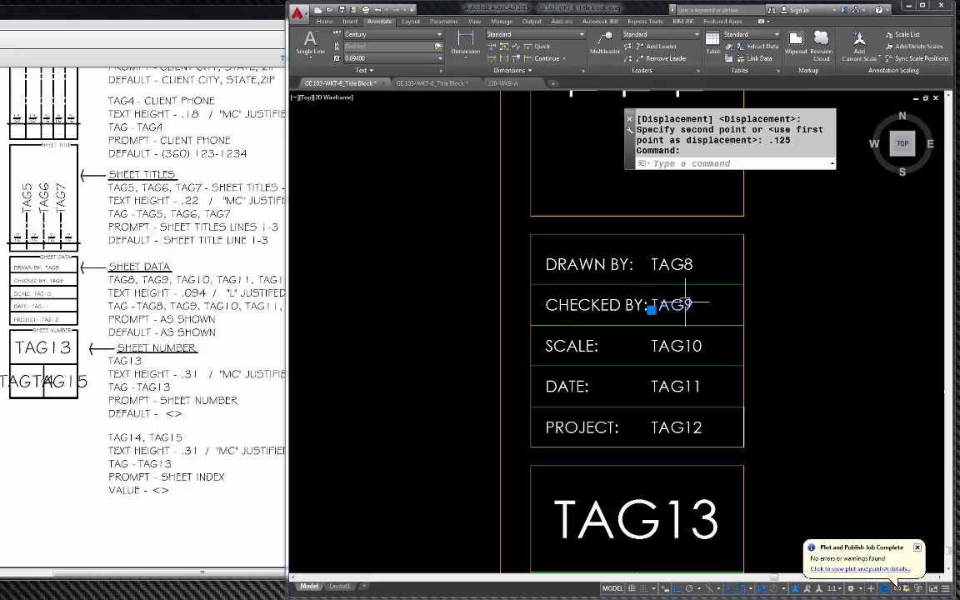
pyautogui.click(666, 265)
pyautogui.press('Return')
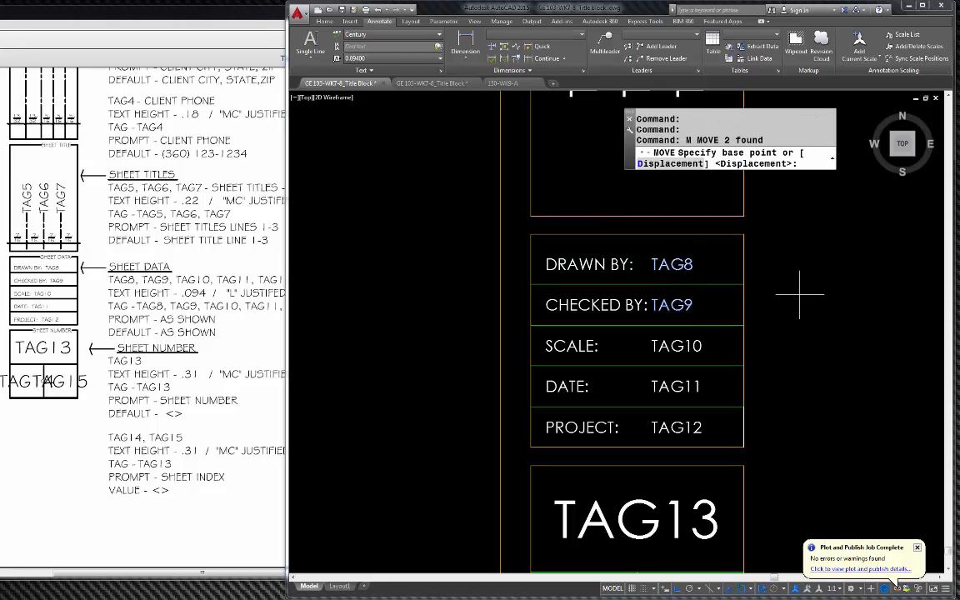
pyautogui.click(806, 301)
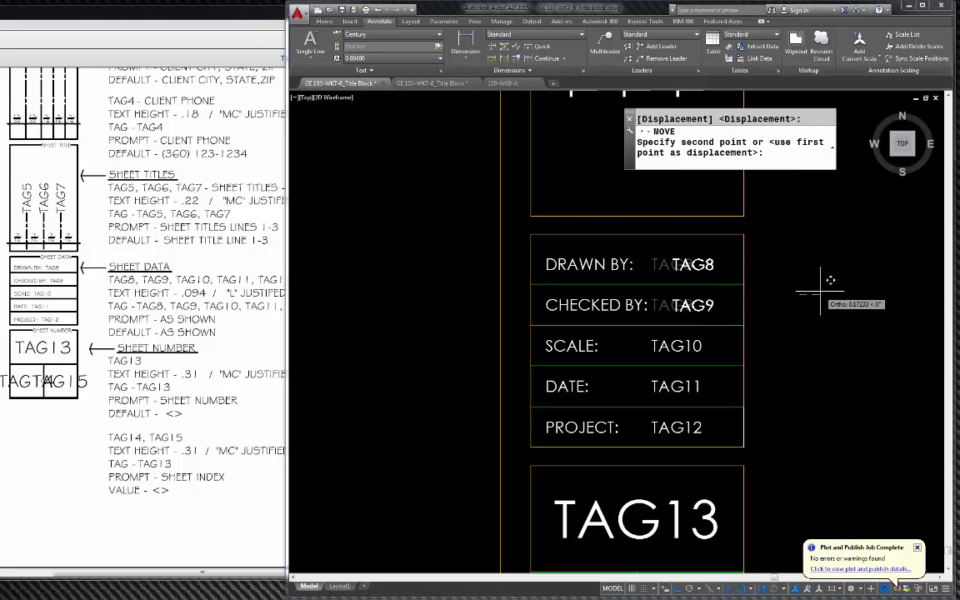
pyautogui.write('.125')
pyautogui.press('Return')
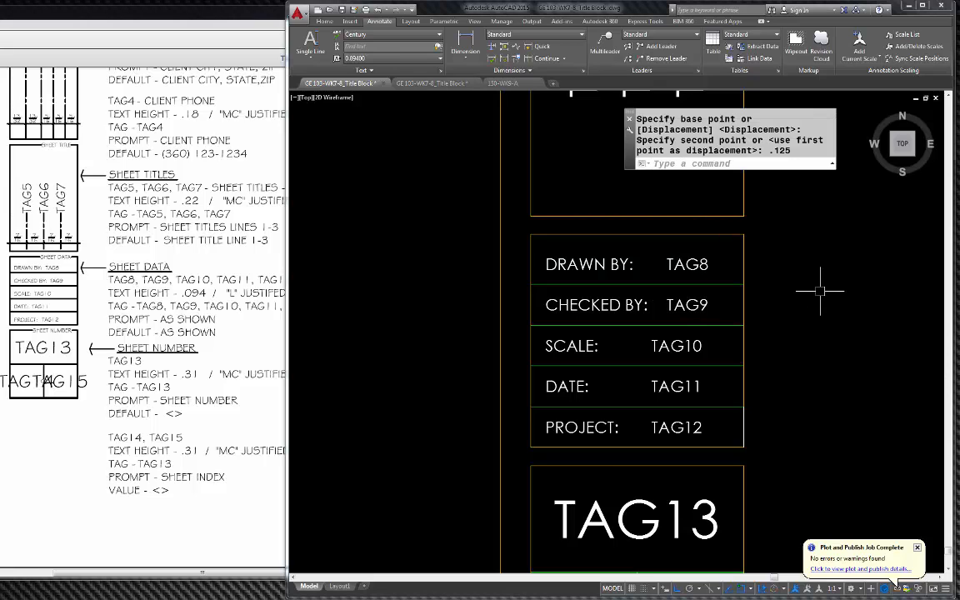
# Step: Copy the PROJECT: label from its middle-left insertion point onto the upper edge of the TAG13 box
pyautogui.scroll(-10, 579, 342)
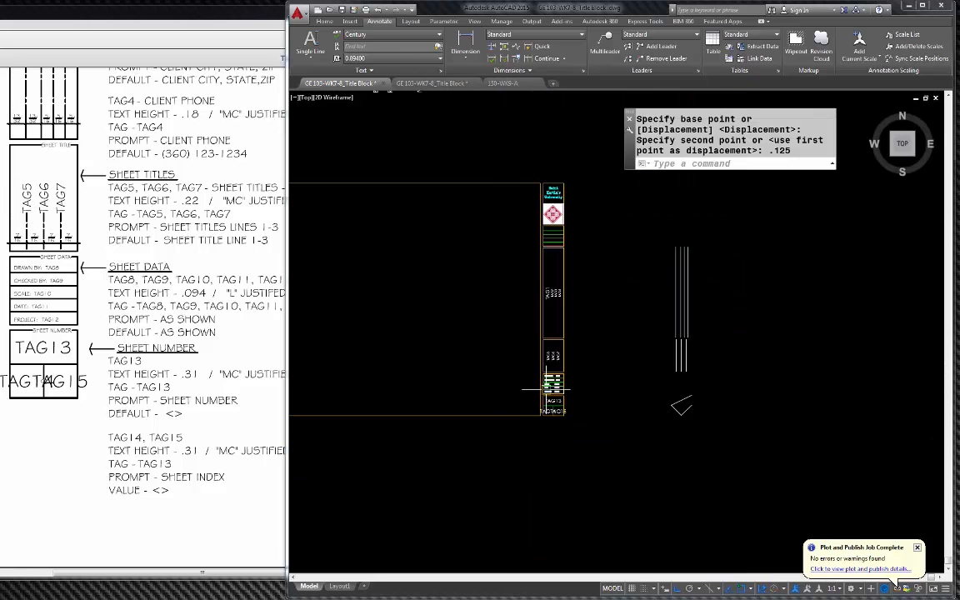
pyautogui.scroll(3, 525, 346)
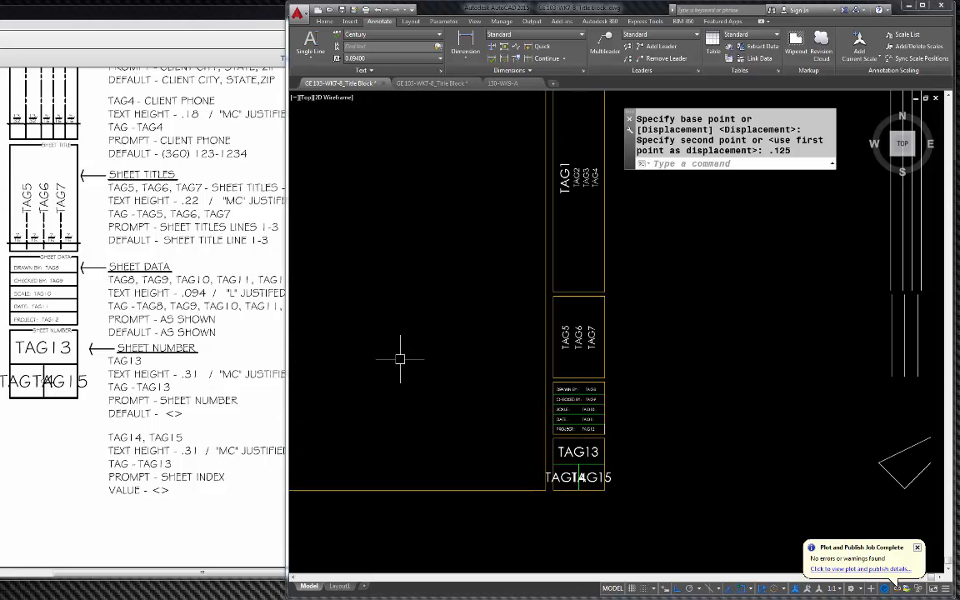
pyautogui.scroll(3, 538, 390)
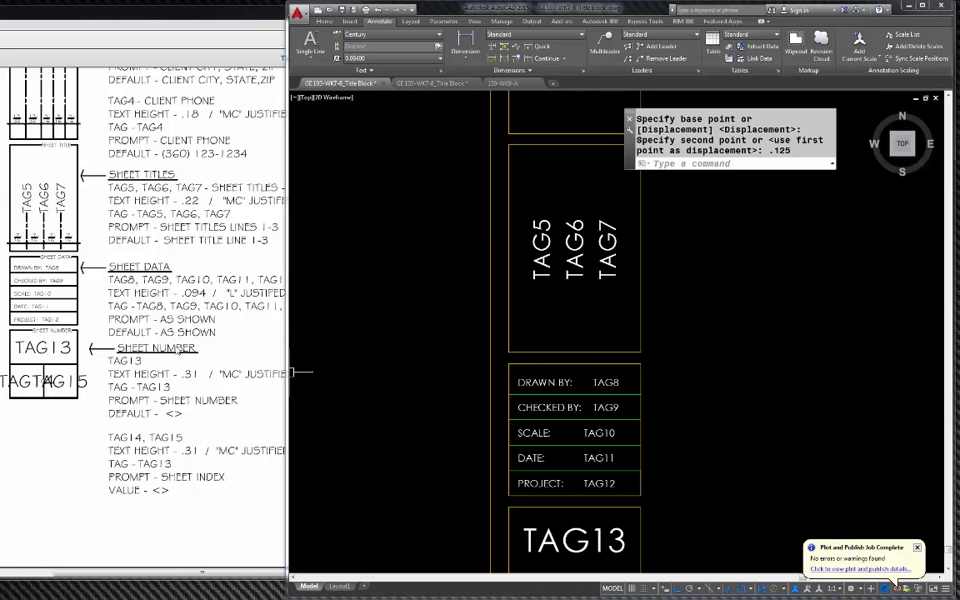
pyautogui.click(123, 293)
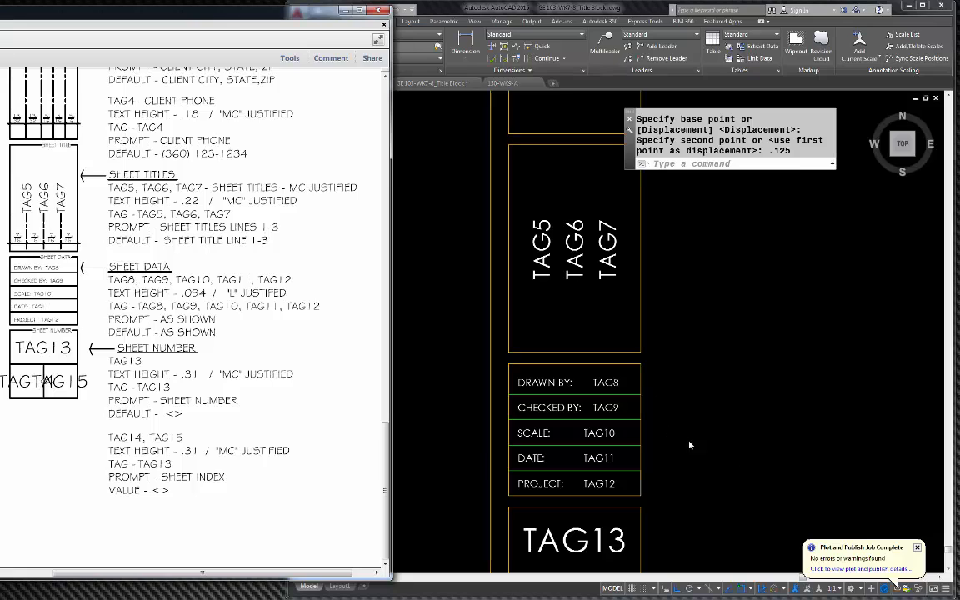
pyautogui.click(686, 408)
pyautogui.scroll(-1, 575, 367)
pyautogui.scroll(4, 550, 425)
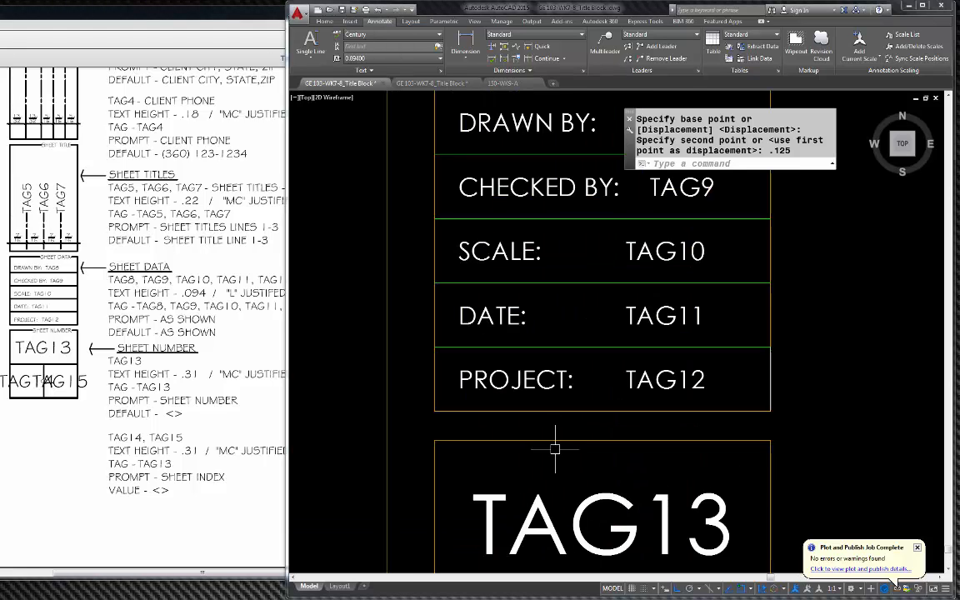
pyautogui.click(528, 380)
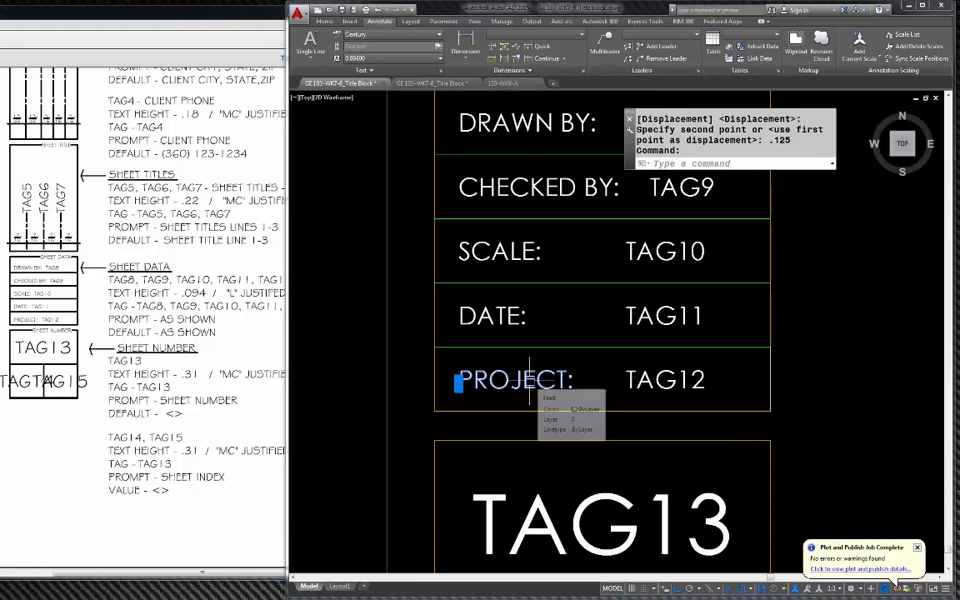
pyautogui.write('co')
pyautogui.press('Return')
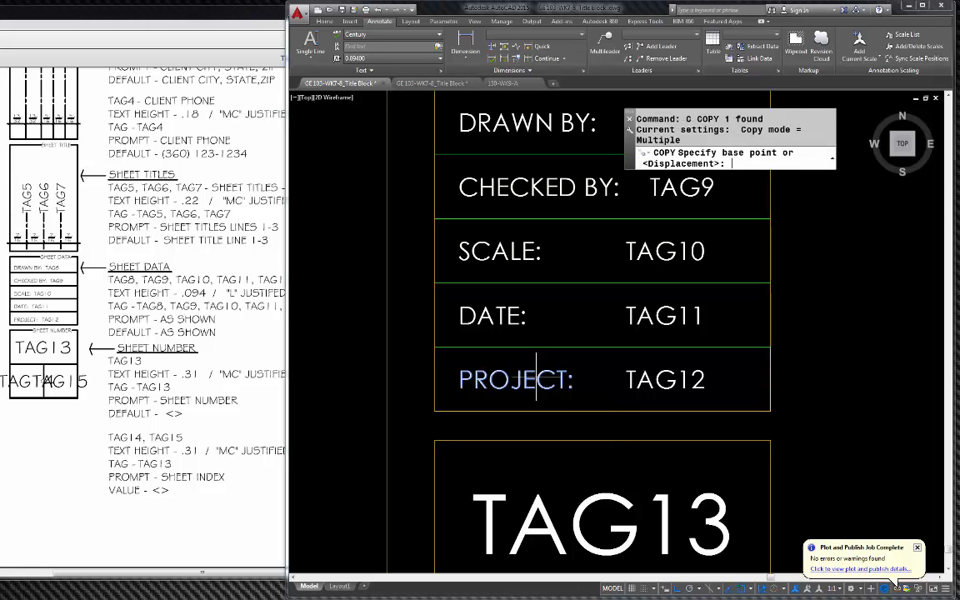
pyautogui.click(461, 382)
pyautogui.scroll(-2, 496, 379)
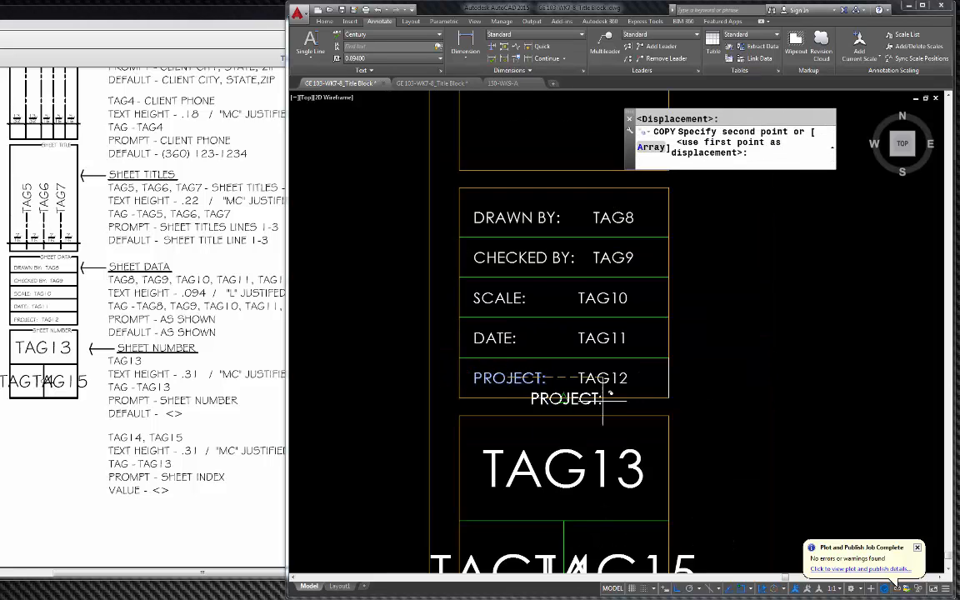
pyautogui.scroll(4, 646, 407)
pyautogui.click(677, 404)
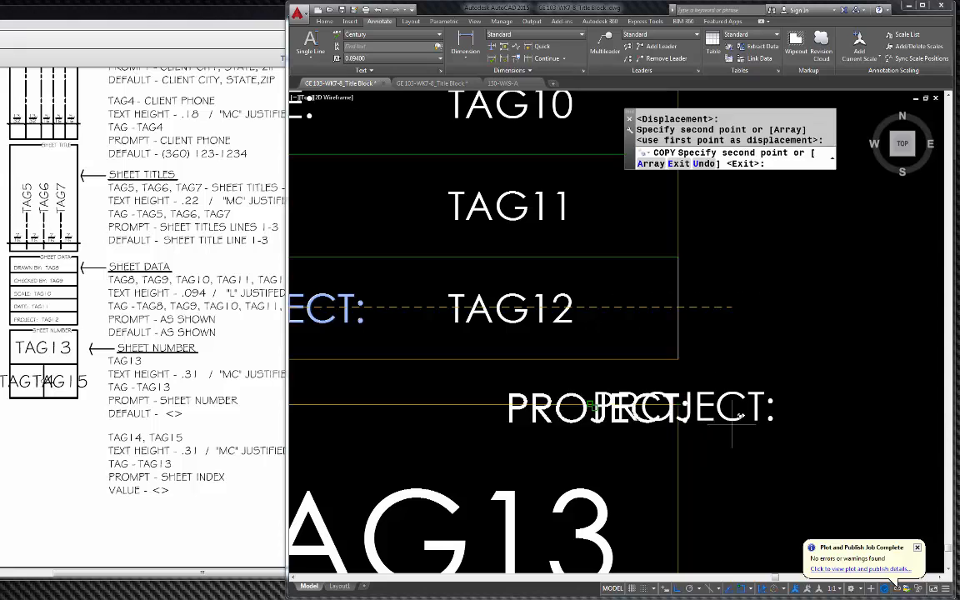
pyautogui.press('Escape')
# Step: Set the justification of the copied PROJECT: text to Middle right
pyautogui.click(720, 404)
pyautogui.rightClick(722, 401)
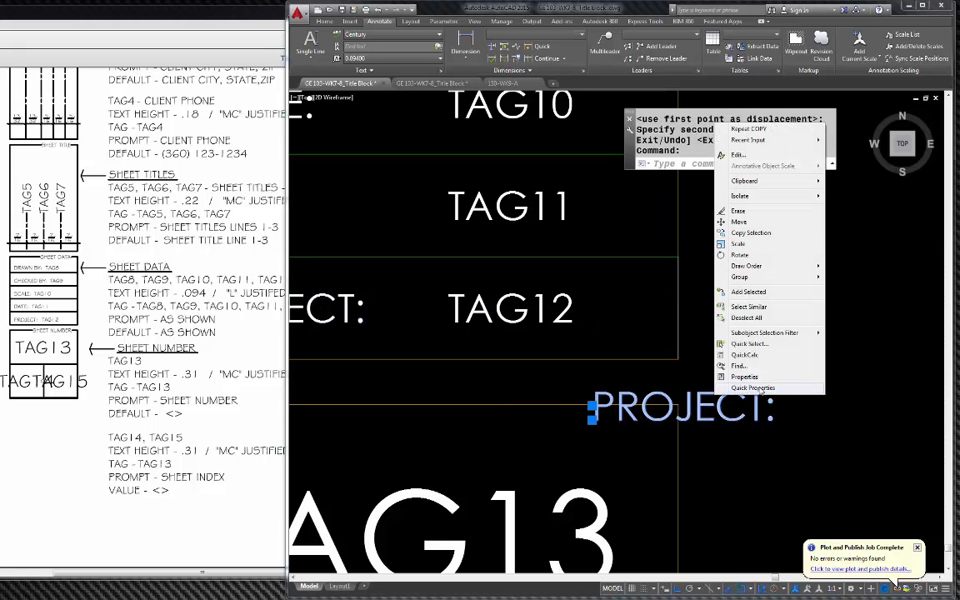
pyautogui.click(754, 388)
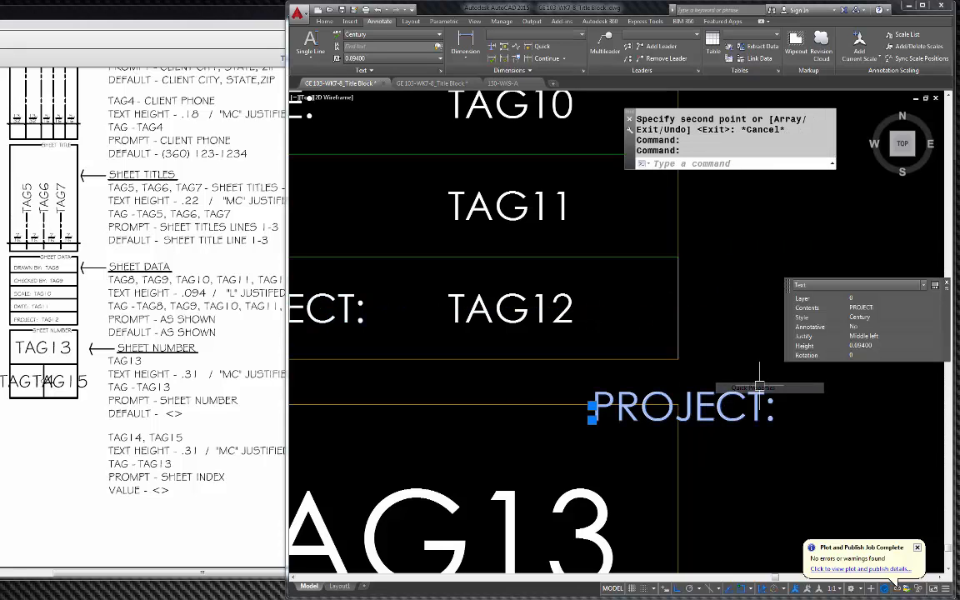
pyautogui.click(884, 336)
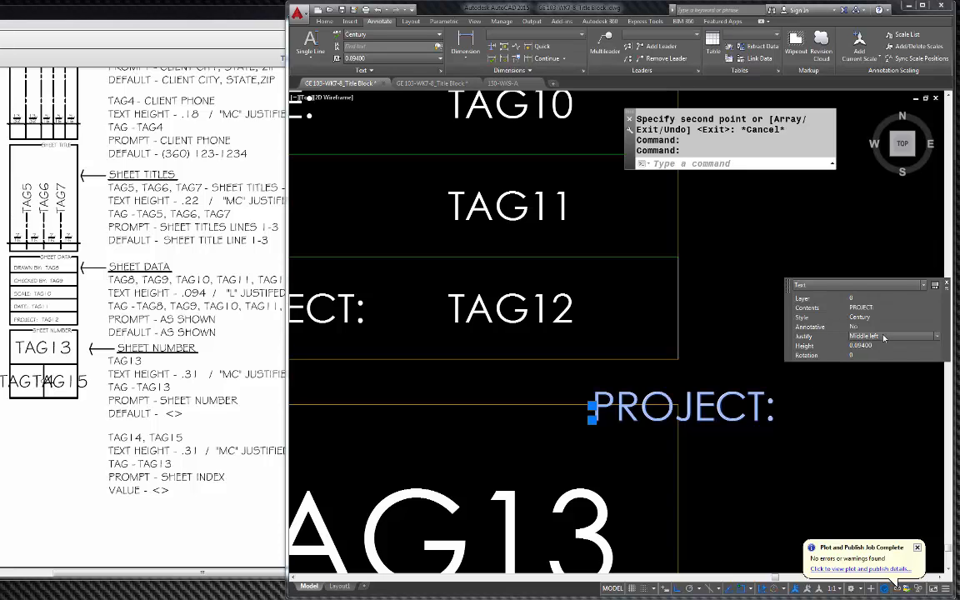
pyautogui.click(943, 334)
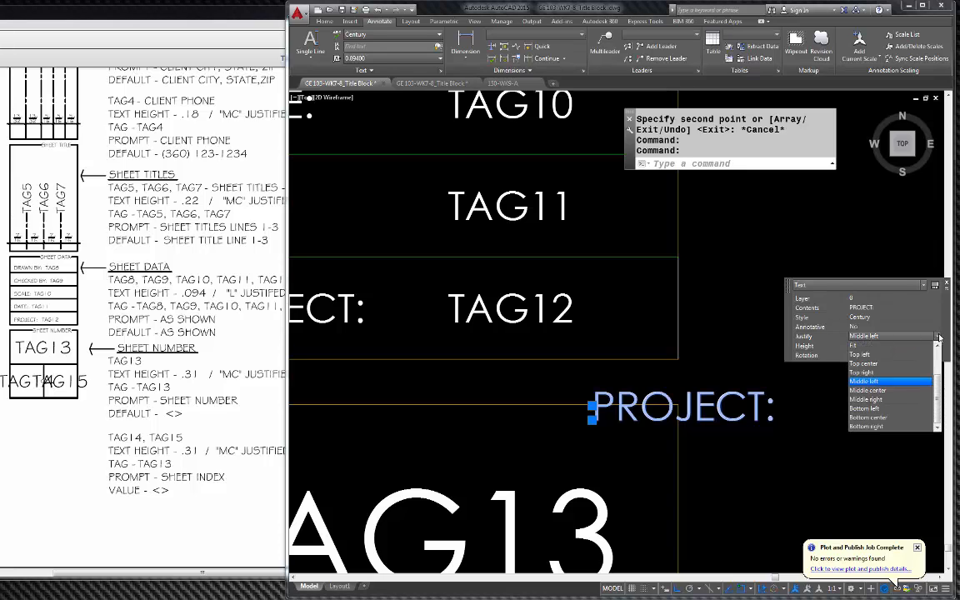
pyautogui.click(895, 400)
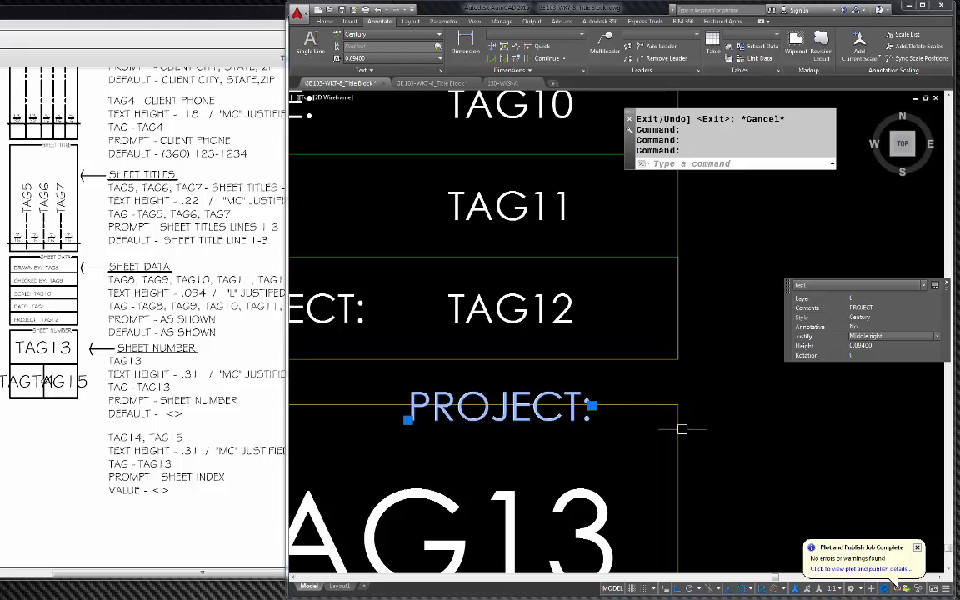
pyautogui.press('Escape')
# Step: Stretch the copied PROJECT: text by its middle-right insertion point to the upper right corner of the TAG13 box
pyautogui.click(588, 405)
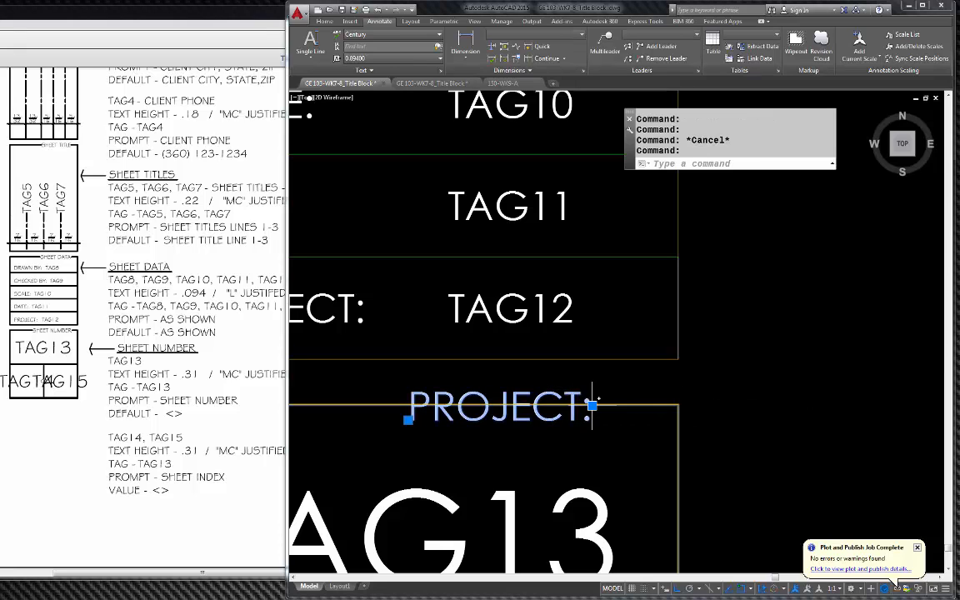
pyautogui.press('Escape')
pyautogui.click(588, 404)
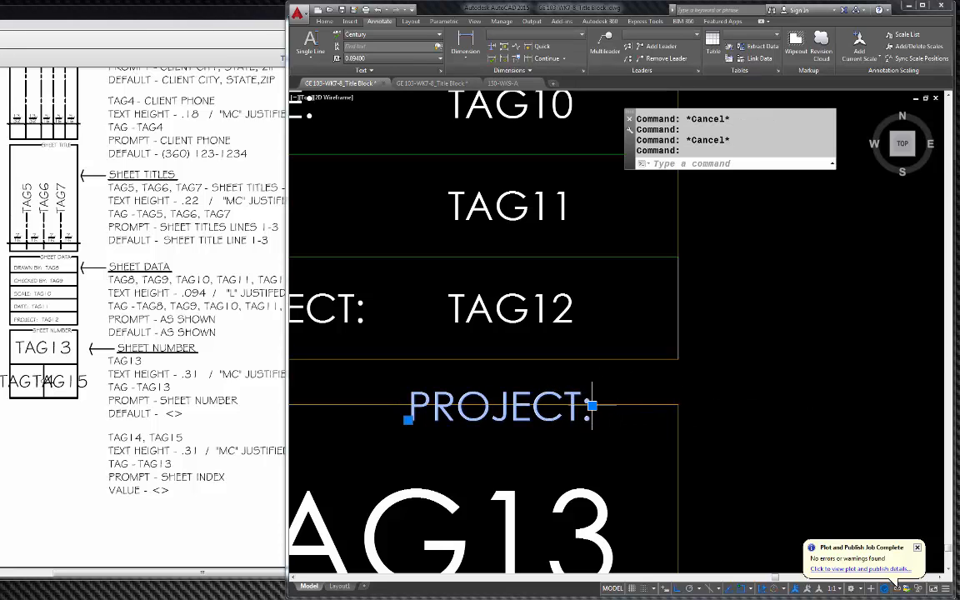
pyautogui.click(592, 405)
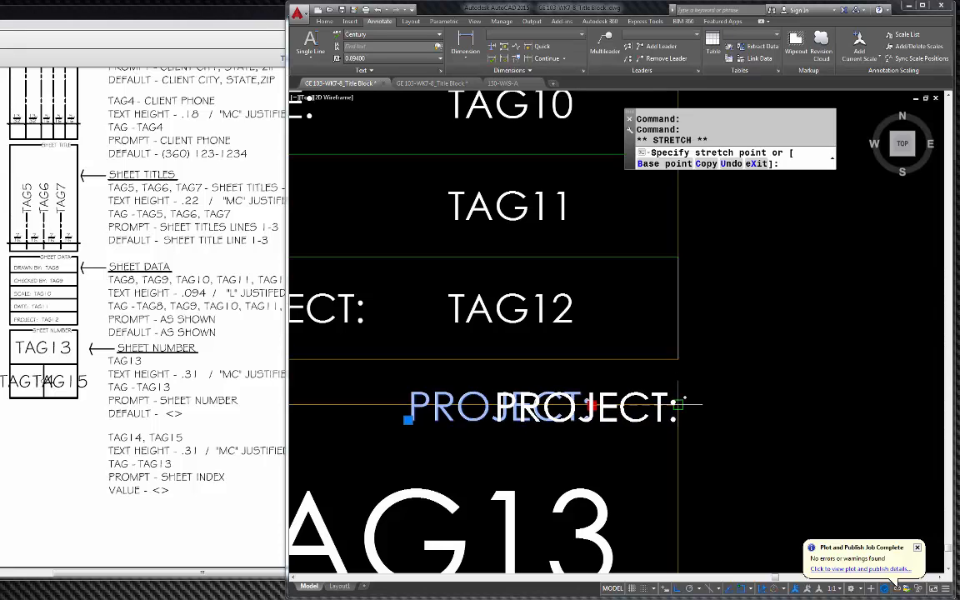
pyautogui.press('Escape')
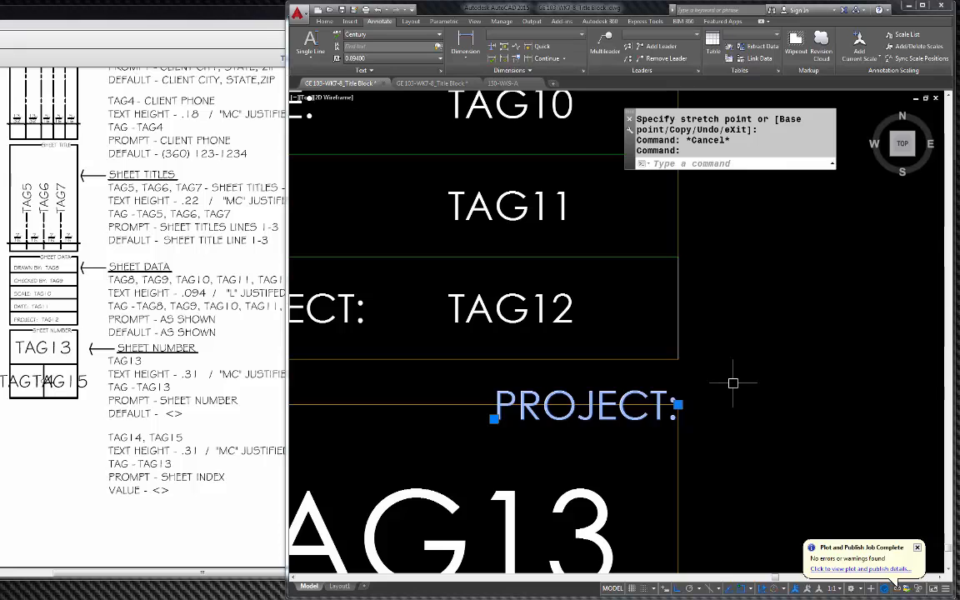
# Step: Move the copied PROJECT: text 0.125 to the left along the TAG13 box's upper edge
pyautogui.write('m')
pyautogui.press('Return')
pyautogui.click(811, 370)
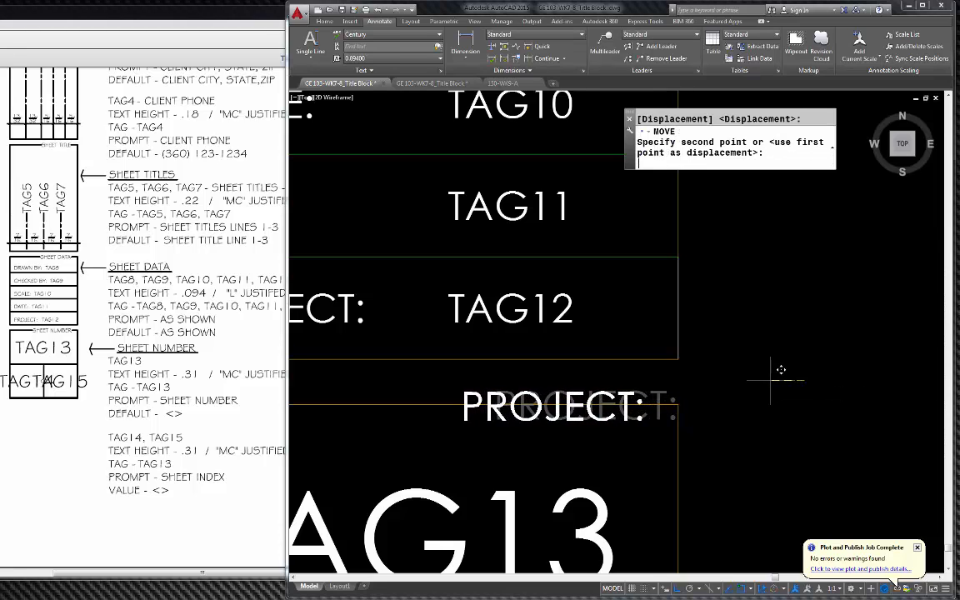
pyautogui.write('.125')
pyautogui.press('Return')
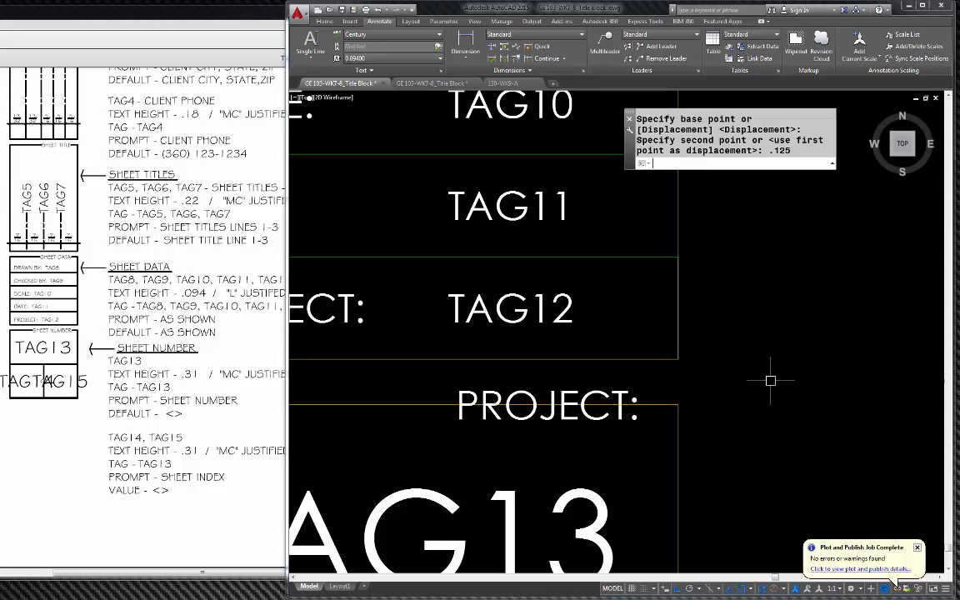
# Step: Copy the PROJECT: heading from the TAG13 box's upper right corner to the upper right corner of the sheet data box
pyautogui.scroll(-3, 770, 380)
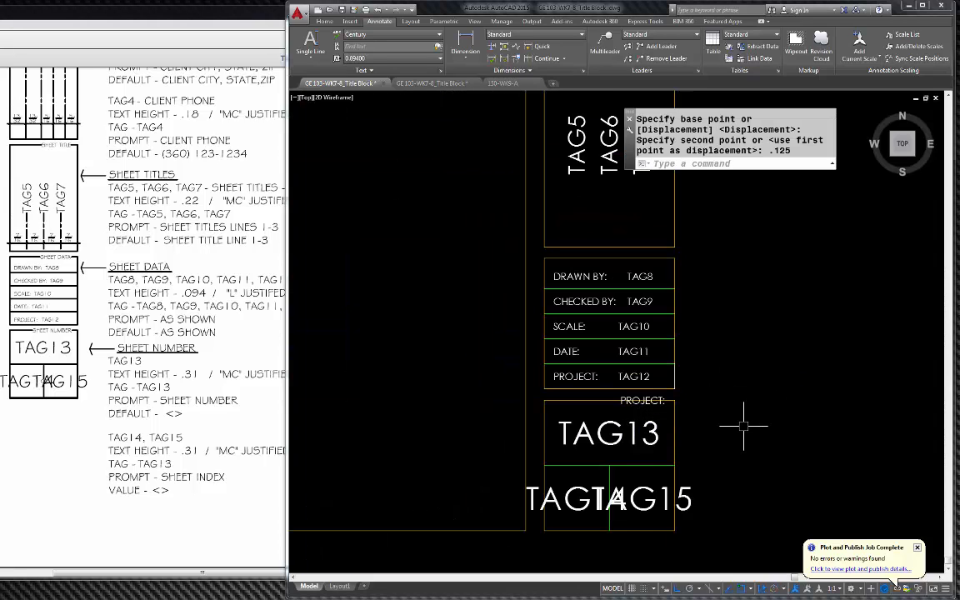
pyautogui.scroll(4, 681, 401)
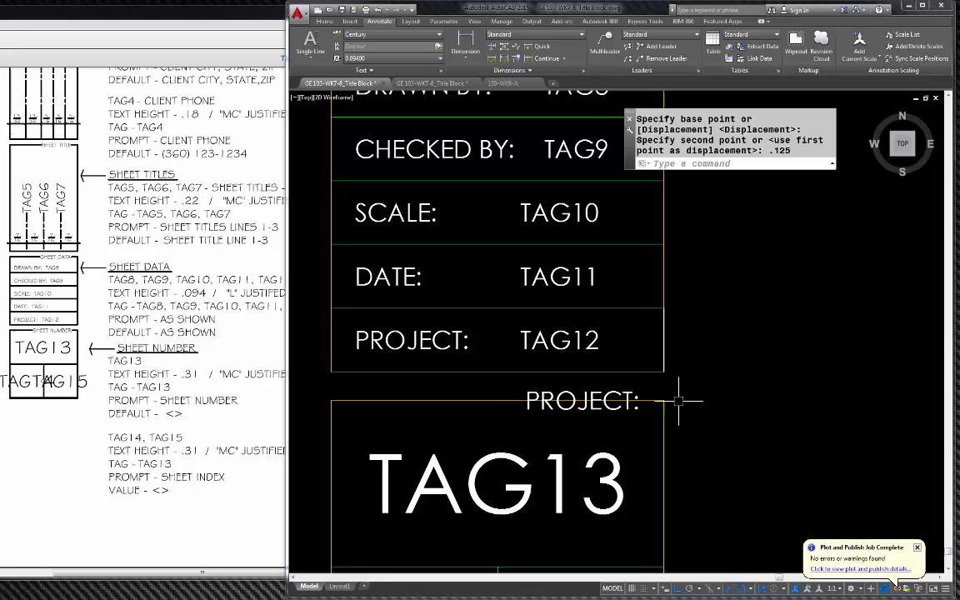
pyautogui.click(639, 388)
pyautogui.write('co')
pyautogui.press('Return')
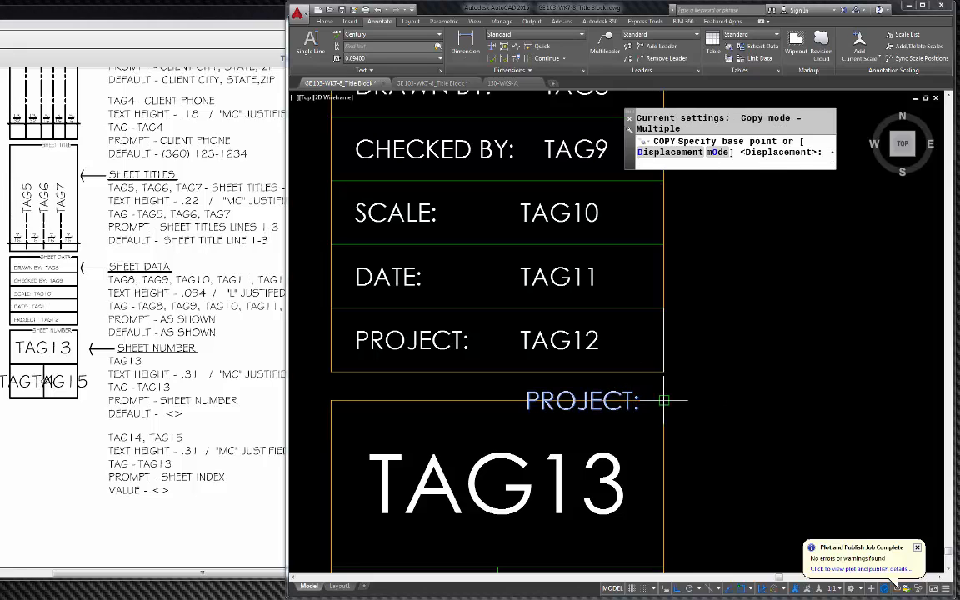
pyautogui.click(664, 401)
pyautogui.scroll(-5, 500, 425)
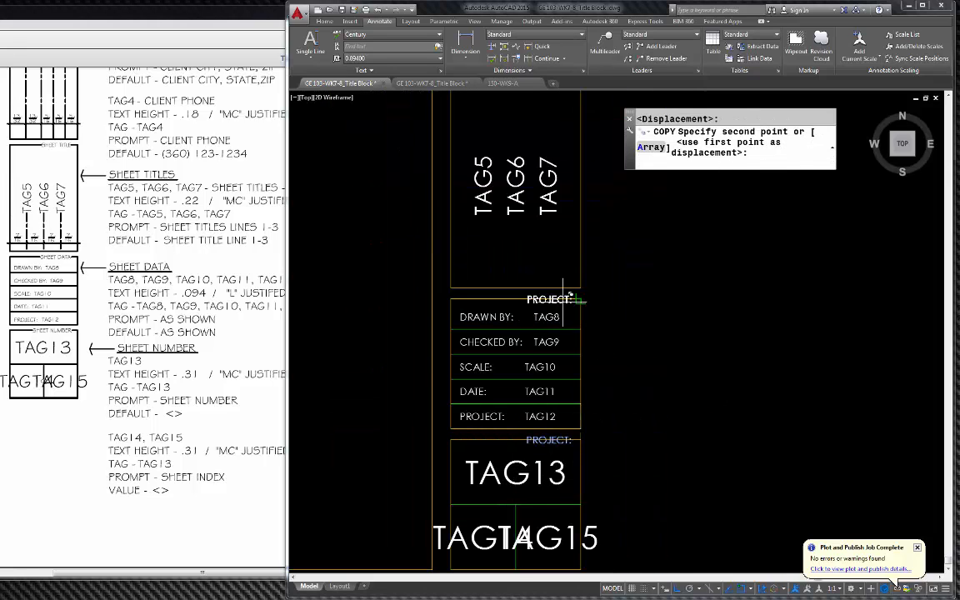
pyautogui.click(588, 330)
# Step: Place further copies of the heading at the upper right corners of the TAG5–TAG7 box and the TAG1–TAG4 box
pyautogui.scroll(-4, 526, 388)
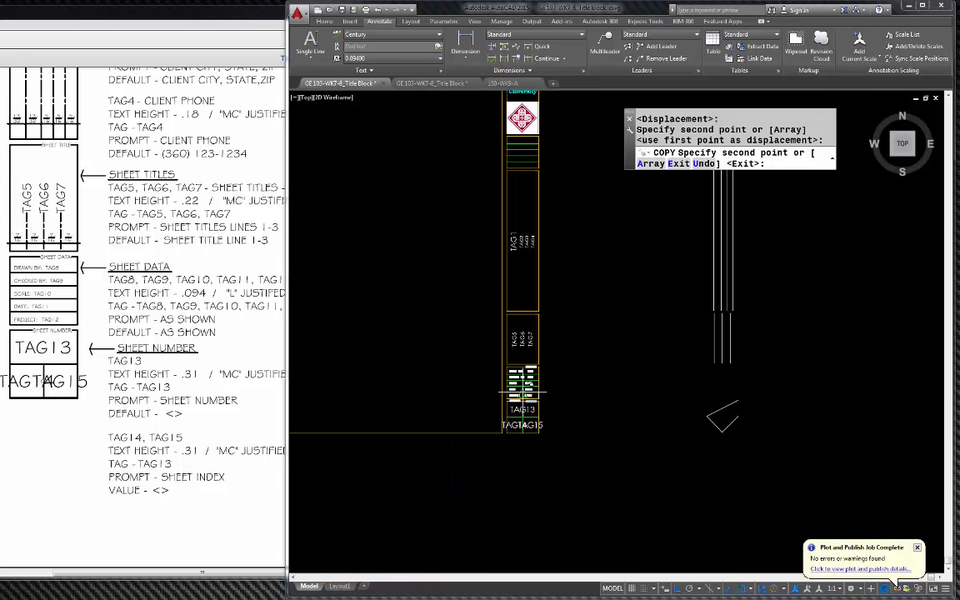
pyautogui.scroll(2, 548, 284)
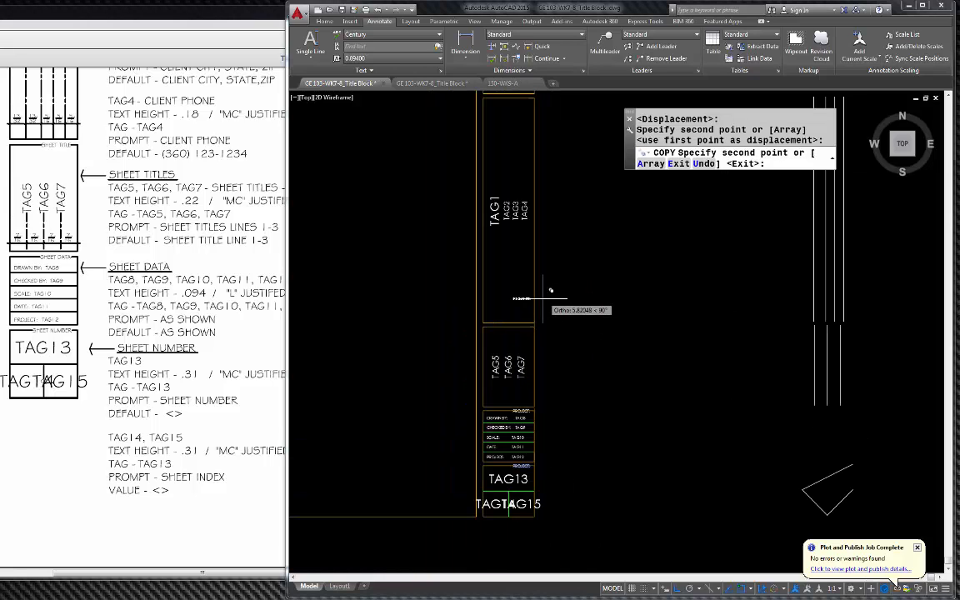
pyautogui.scroll(5, 537, 321)
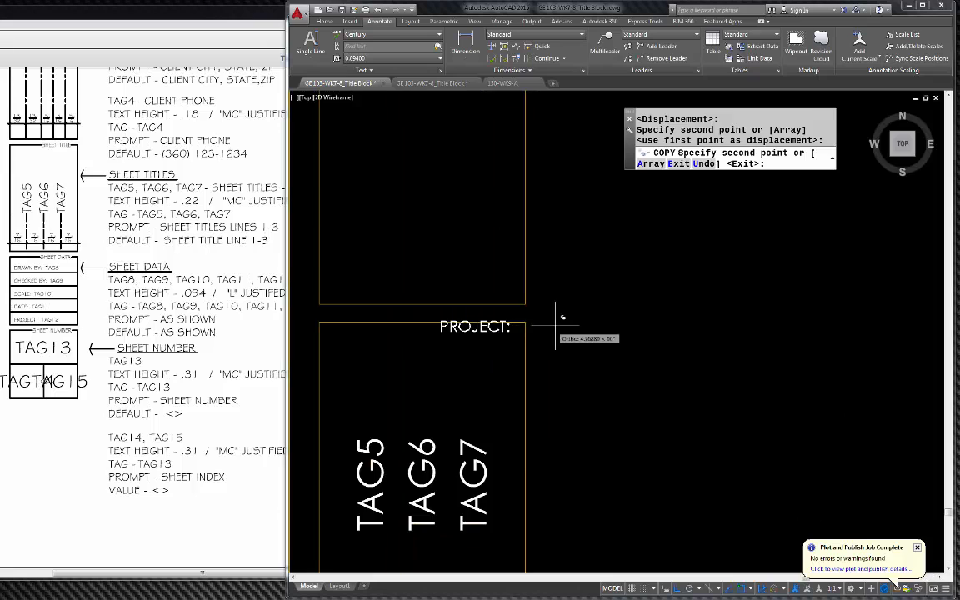
pyautogui.scroll(-4, 526, 333)
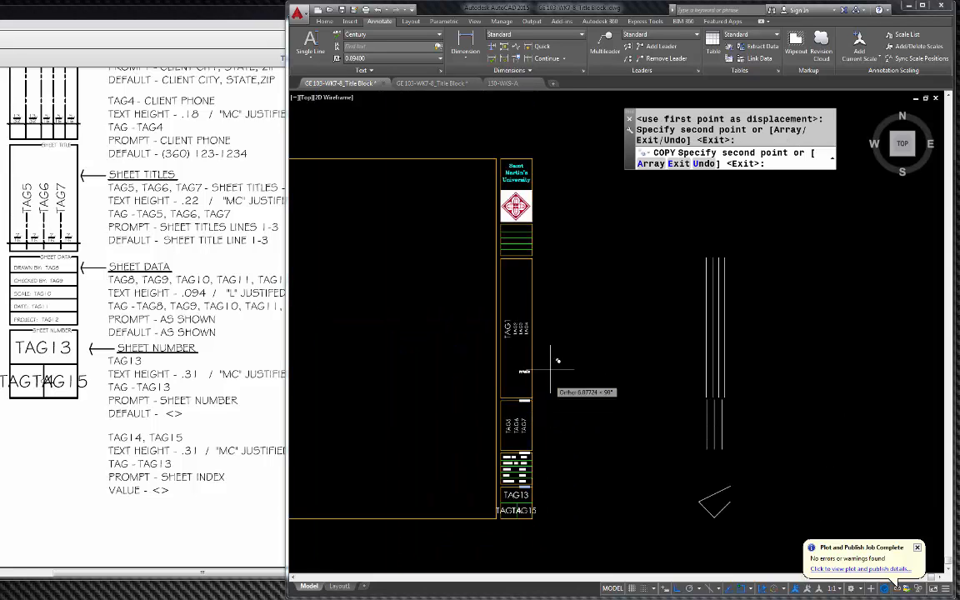
pyautogui.scroll(4, 520, 240)
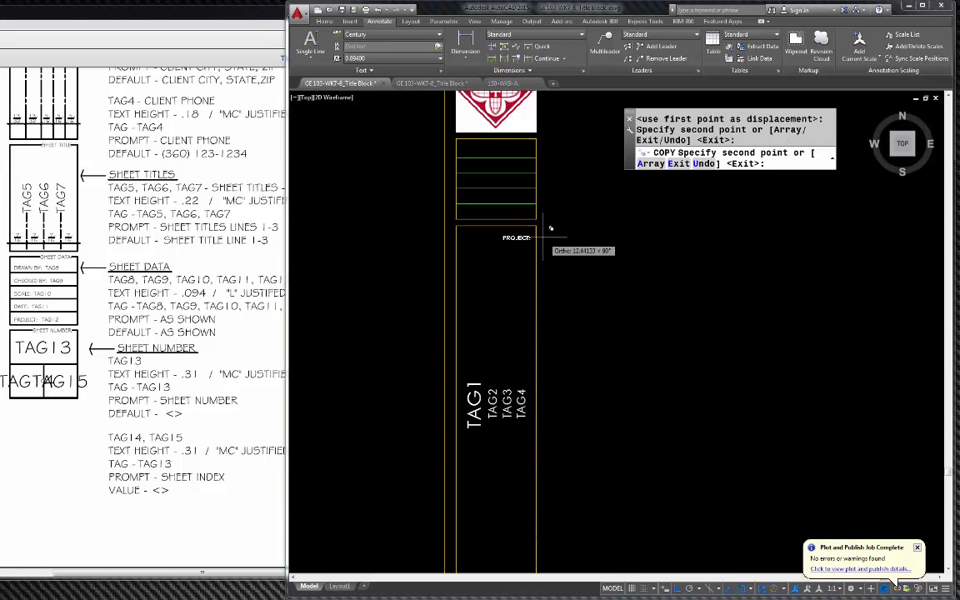
pyautogui.scroll(-3, 537, 225)
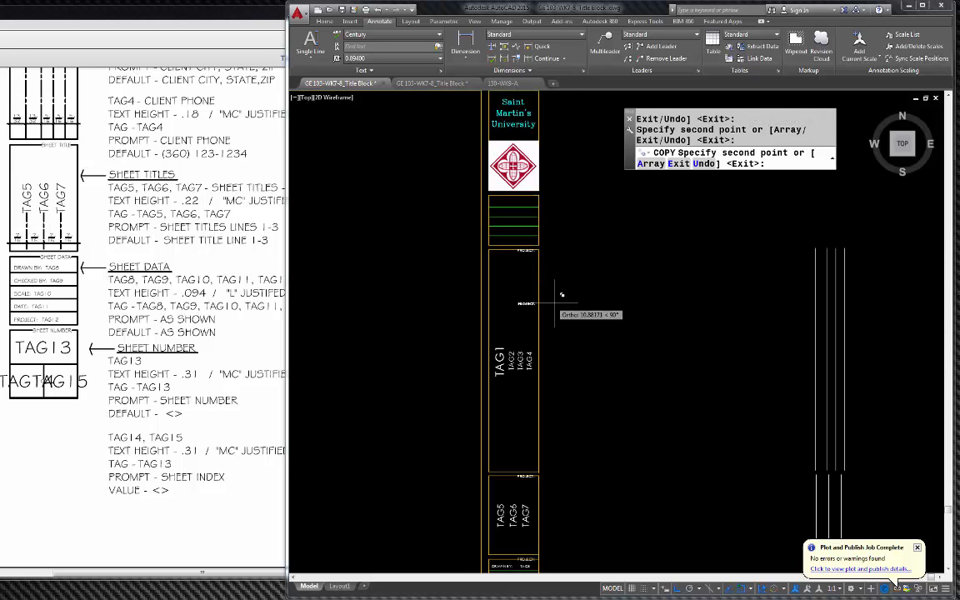
pyautogui.press('Escape')
# Step: Switch to the PDF reference and check the heading labels of the client and revisions boxes
pyautogui.click(214, 321)
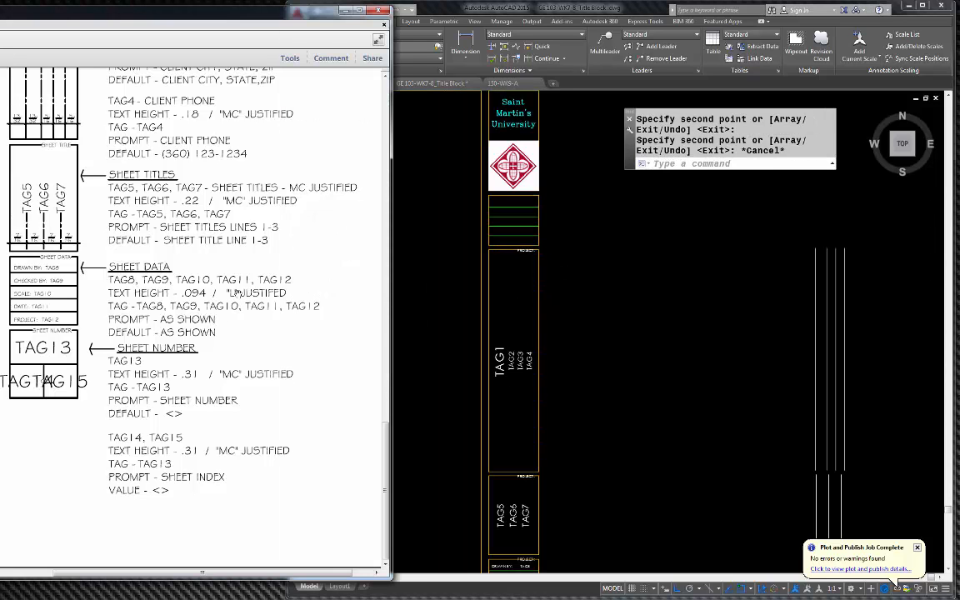
pyautogui.scroll(7, 248, 285)
pyautogui.hscroll(-2, 253, 350)
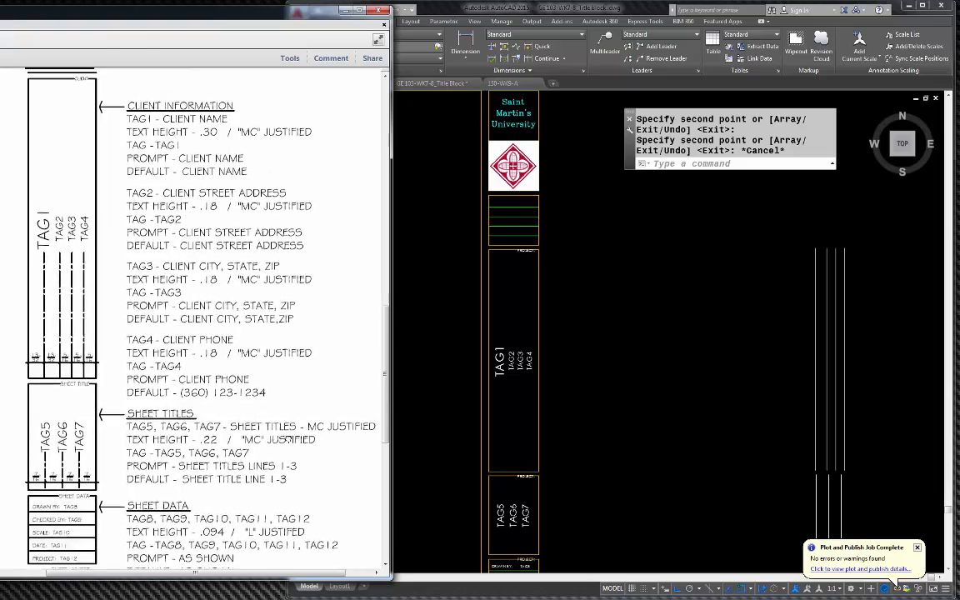
pyautogui.scroll(3, 255, 382)
pyautogui.hscroll(1, 255, 382)
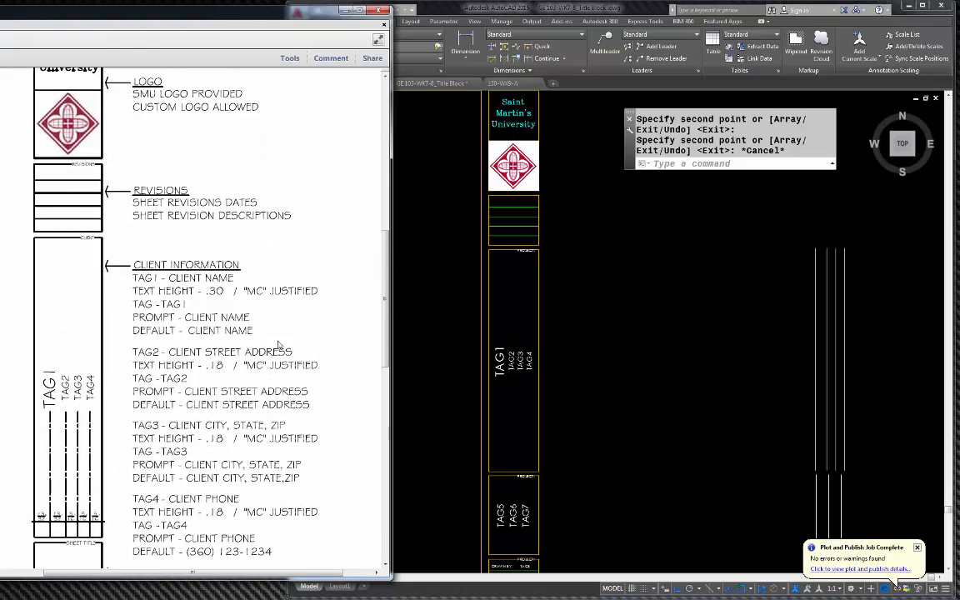
pyautogui.scroll(2, 279, 344)
pyautogui.click(527, 347)
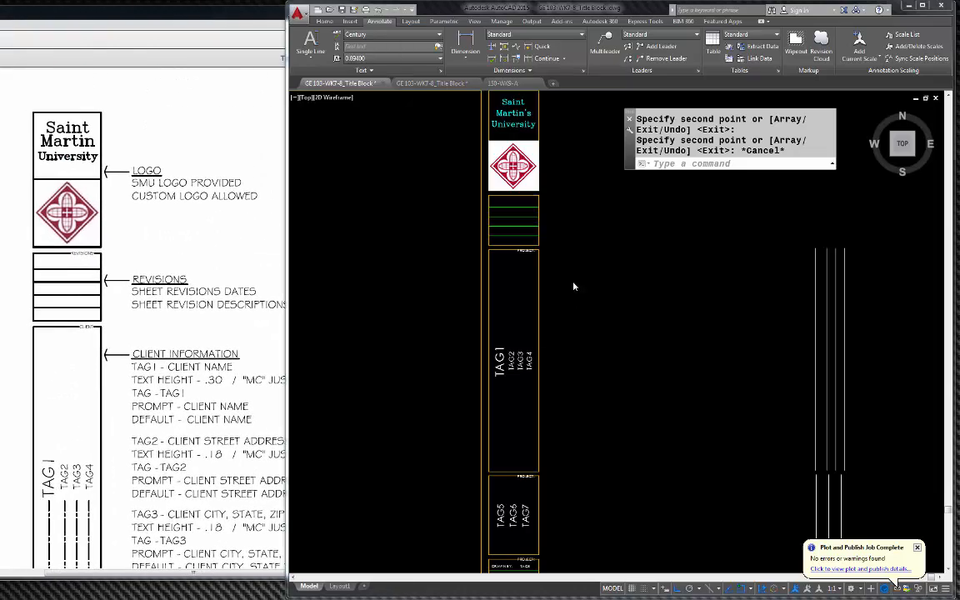
# Step: Copy the heading from the TAG1–TAG4 box's upper right corner to the upper right corner of the revisions box below the logo
pyautogui.scroll(5, 531, 242)
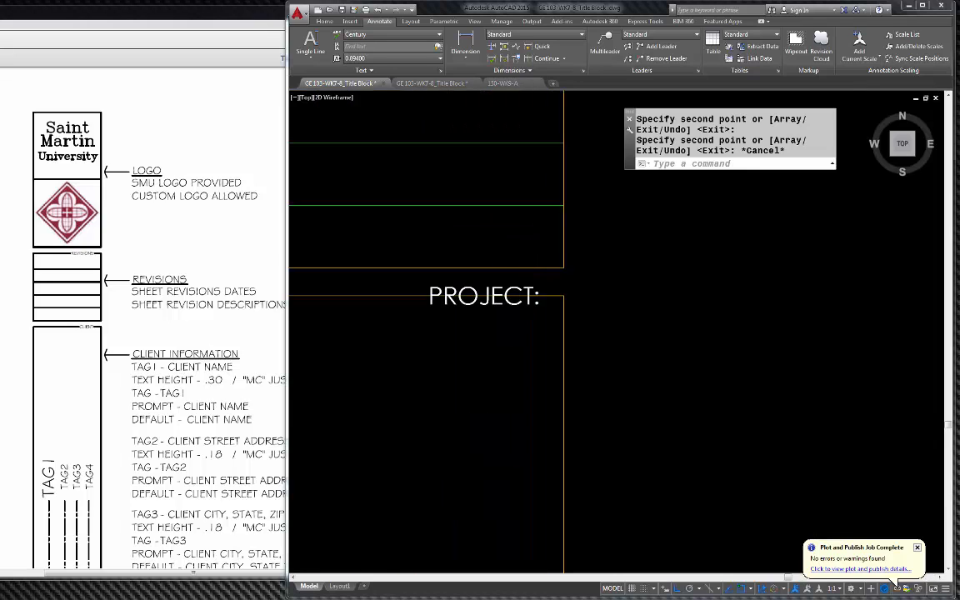
pyautogui.click(525, 293)
pyautogui.write('co')
pyautogui.press('Return')
pyautogui.click(563, 295)
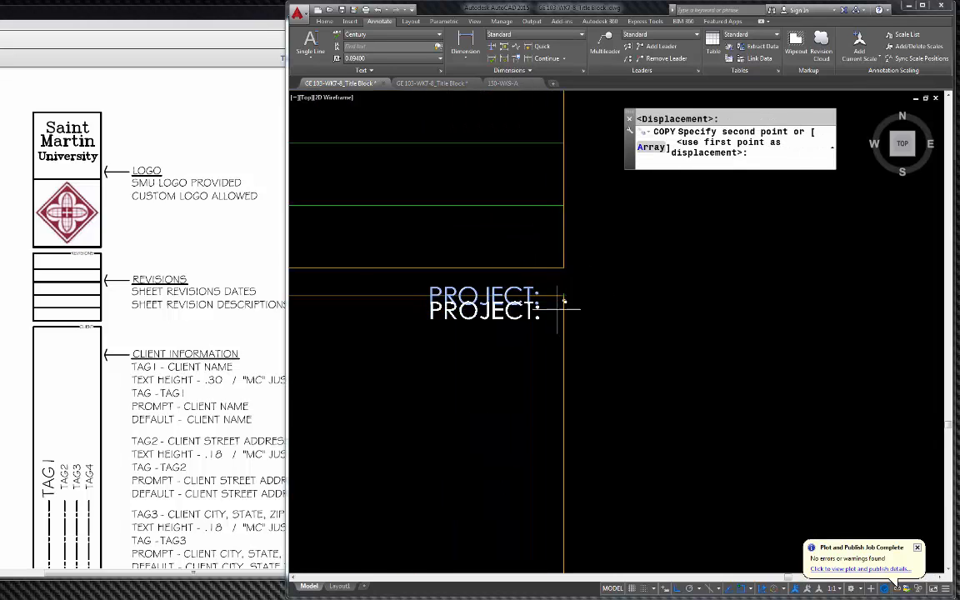
pyautogui.scroll(-4, 561, 307)
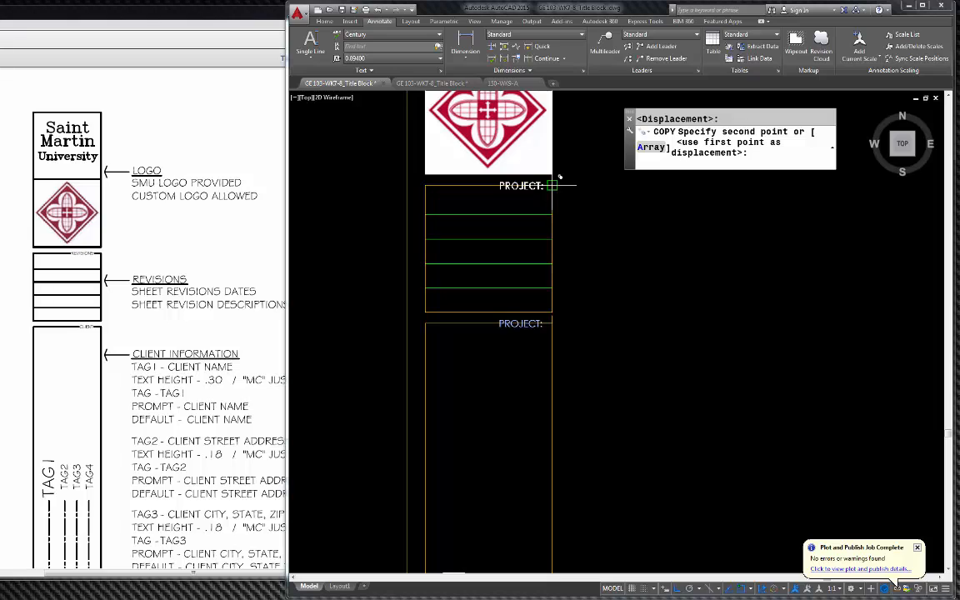
pyautogui.click(560, 178)
pyautogui.press('Escape')
# Step: Change the heading text on the revisions box's upper edge to REVISION:
pyautogui.scroll(2, 564, 191)
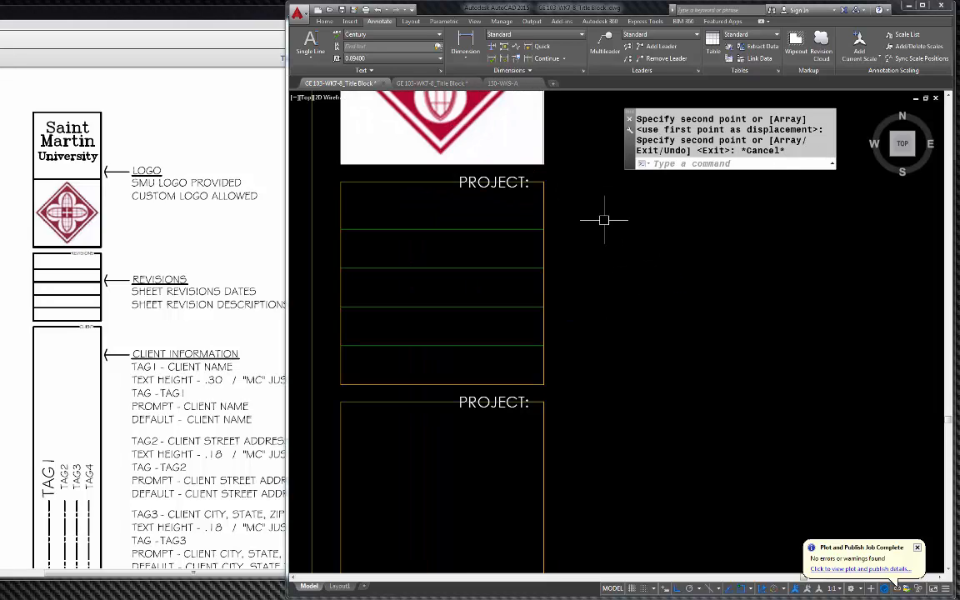
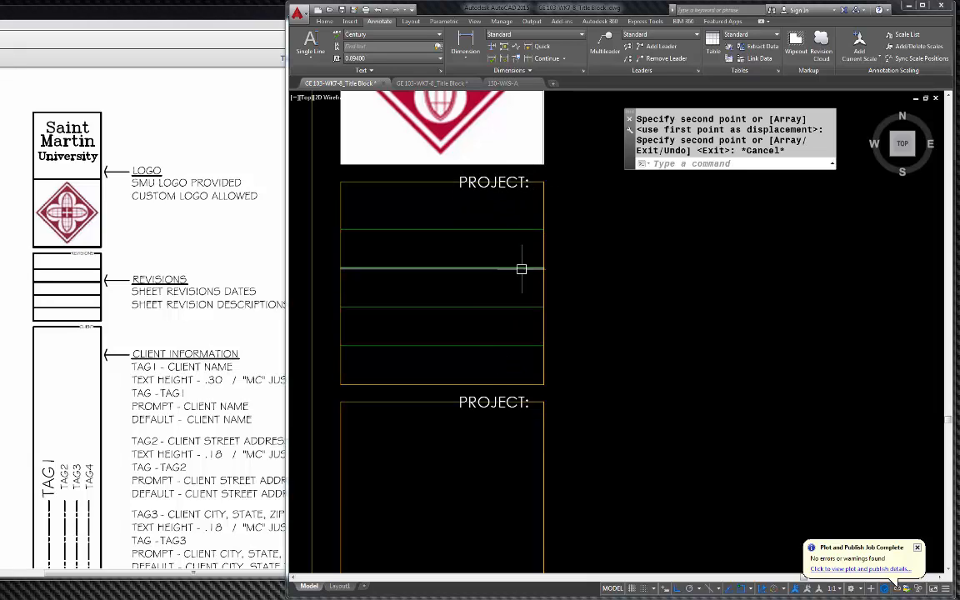
pyautogui.doubleClick(522, 182)
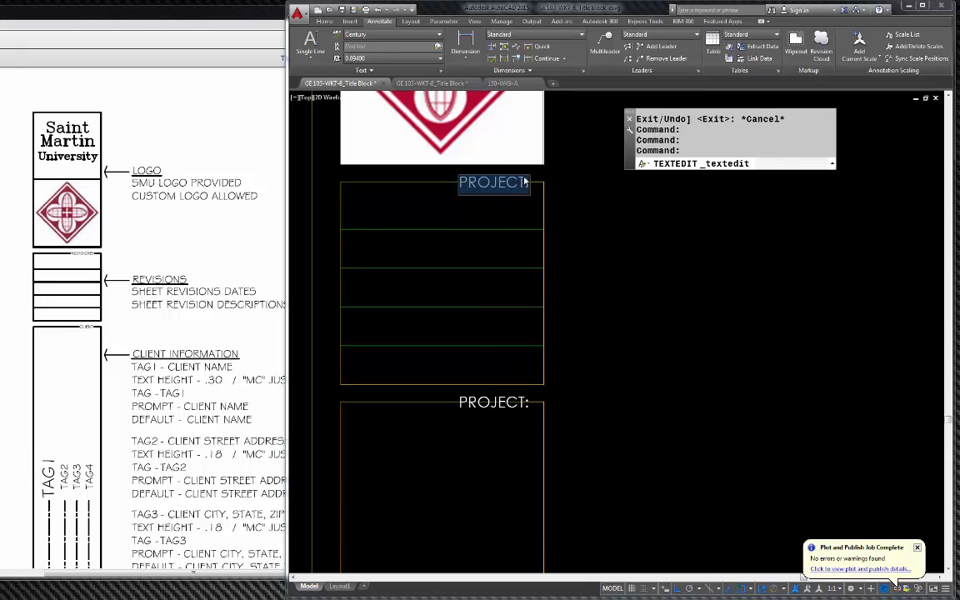
pyautogui.moveTo(527, 184); pyautogui.dragTo(456, 193)
pyautogui.write('re')
pyautogui.press('BackSpace')
pyautogui.press('BackSpace')
pyautogui.write('R')
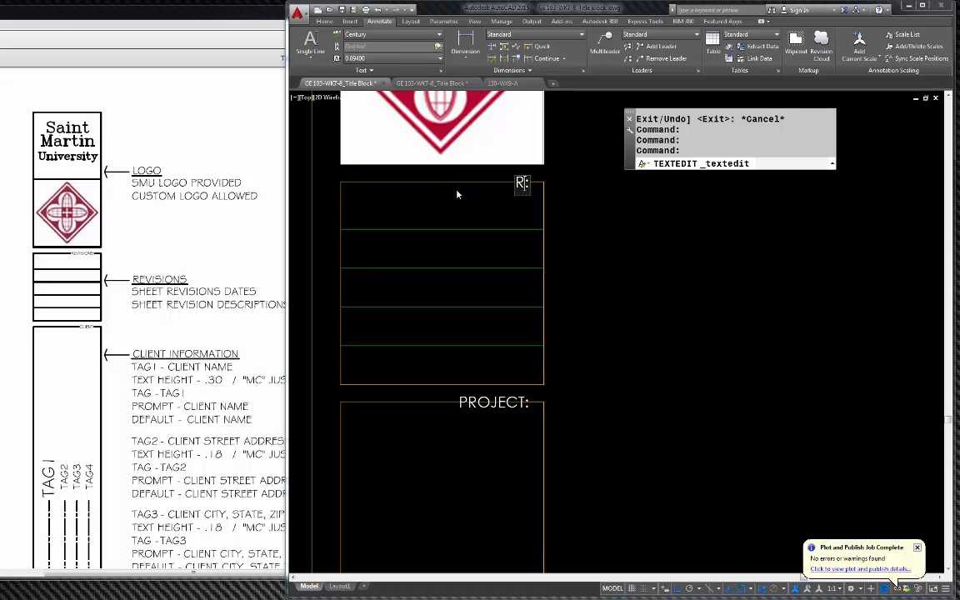
pyautogui.write('EVISIO')
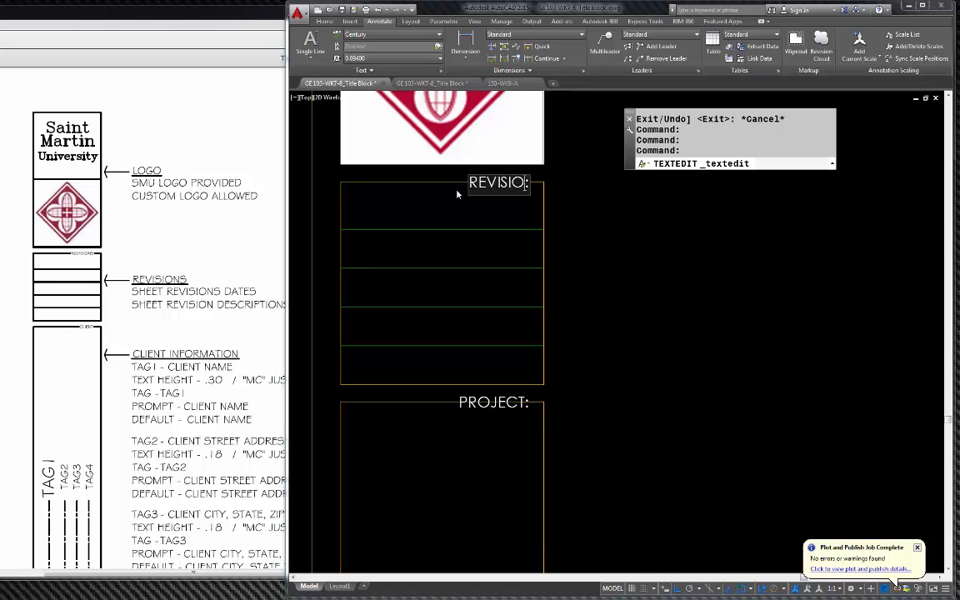
pyautogui.write('N')
pyautogui.click(476, 417)
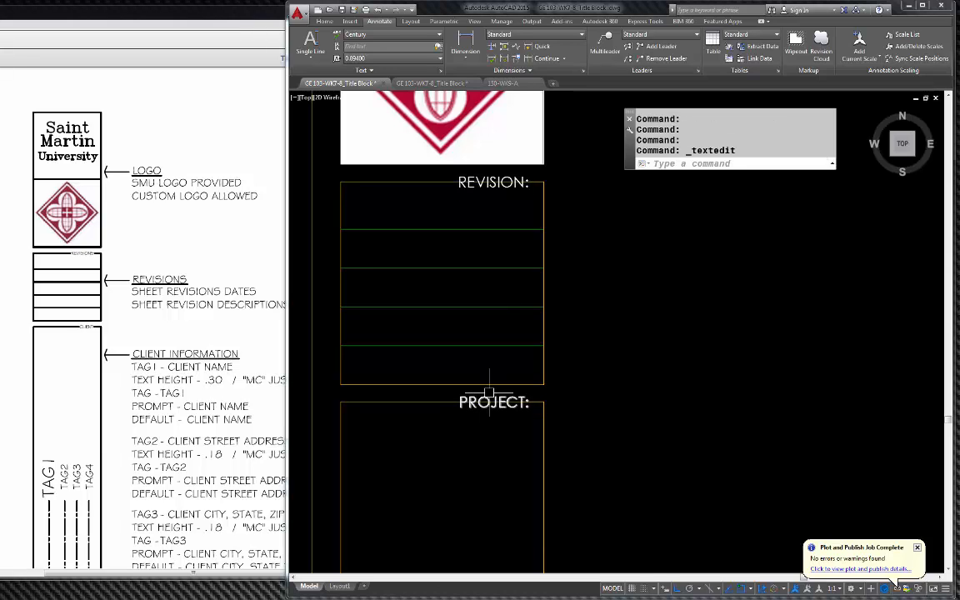
# Step: Change the heading text on the upper edge of the TAG1–TAG4 box to CLIENT:
pyautogui.doubleClick(490, 400)
pyautogui.click(526, 404)
pyautogui.moveTo(526, 404); pyautogui.dragTo(460, 405)
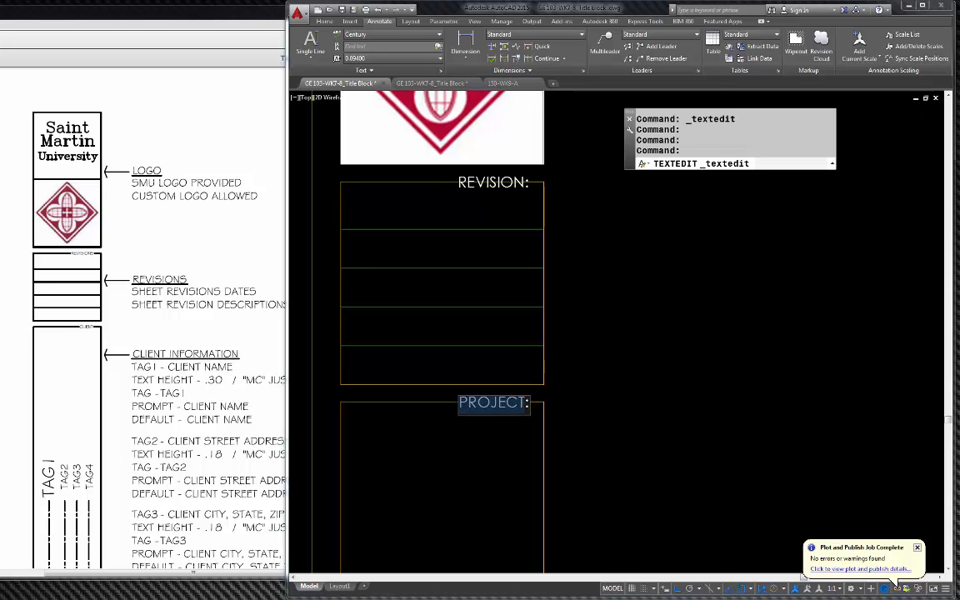
pyautogui.write('CL')
pyautogui.write('IENT:')
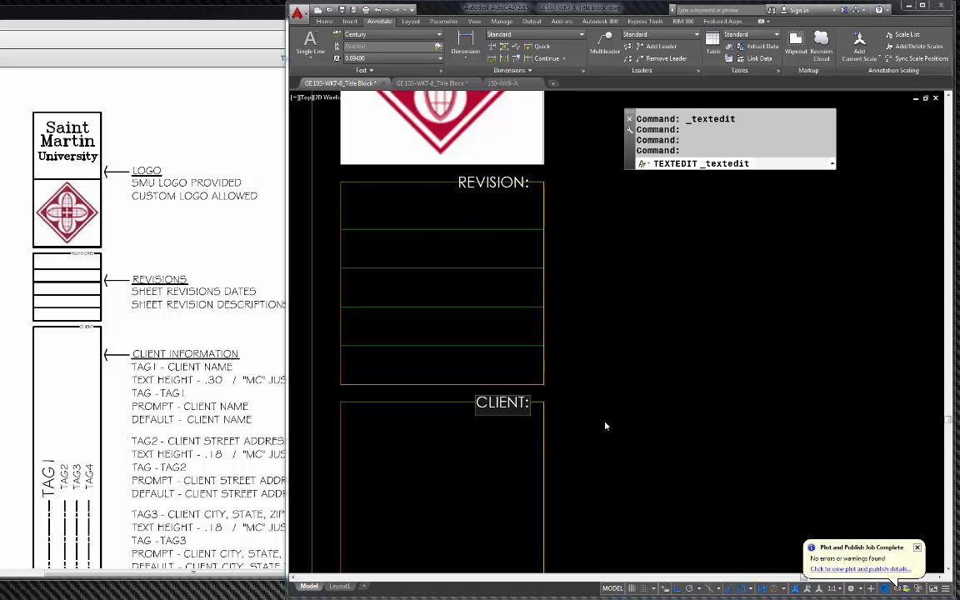
pyautogui.click(606, 426)
# Step: Change the heading text on the upper edge of the TAG5–TAG7 box to SHEET TITLE:, following the PDF reference
pyautogui.scroll(-6, 567, 300)
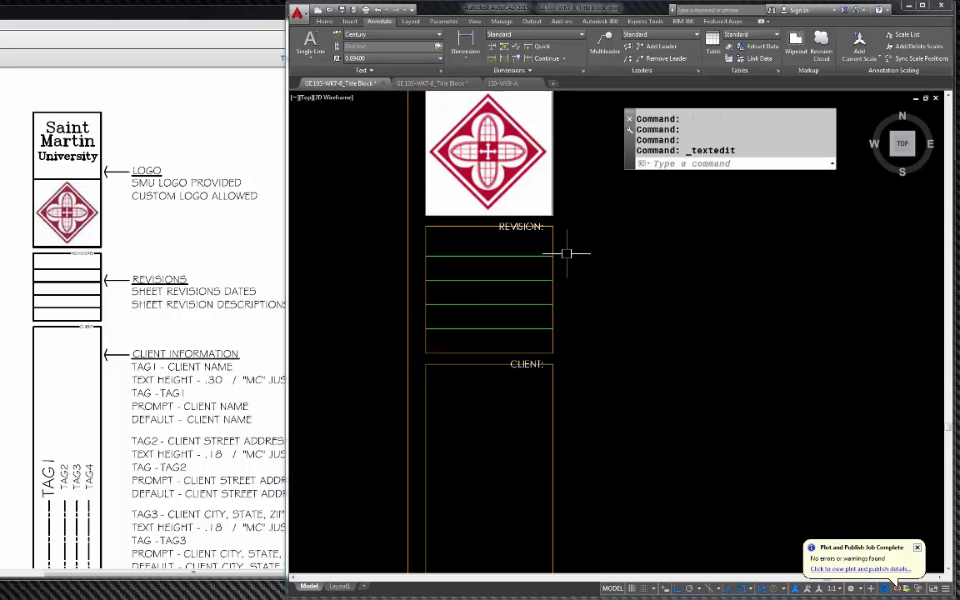
pyautogui.scroll(5, 557, 277)
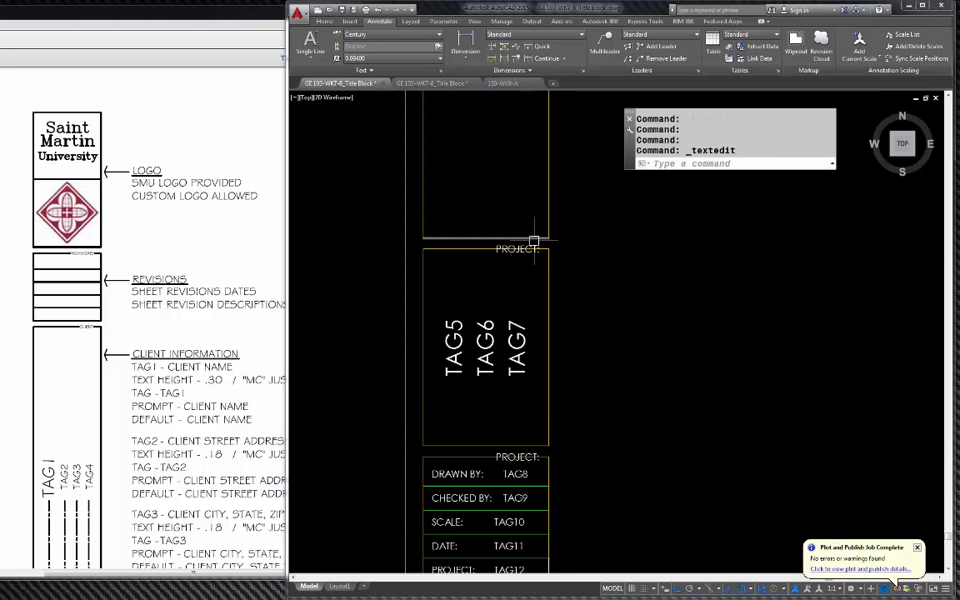
pyautogui.click(247, 350)
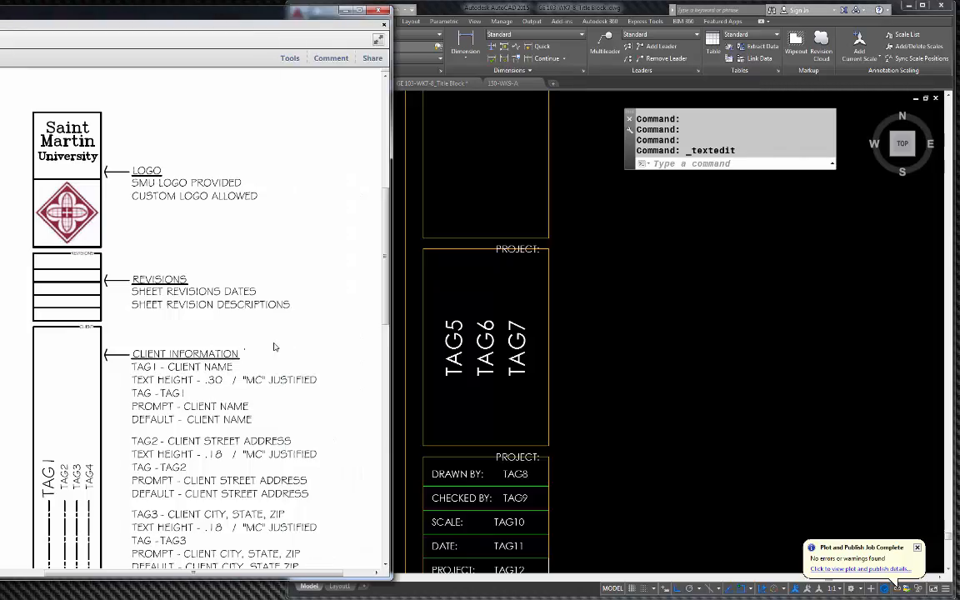
pyautogui.scroll(-10, 289, 353)
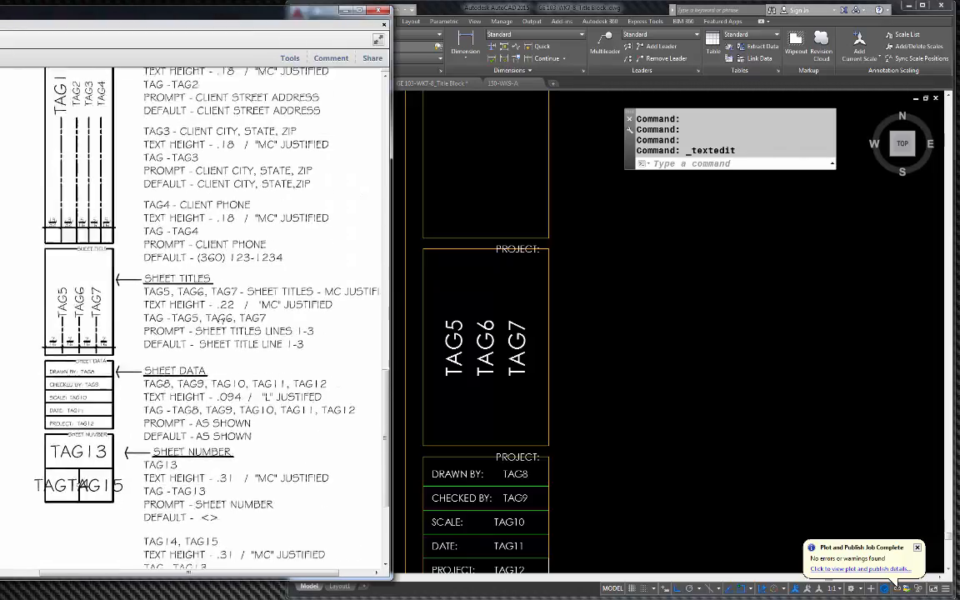
pyautogui.scroll(-3, 215, 382)
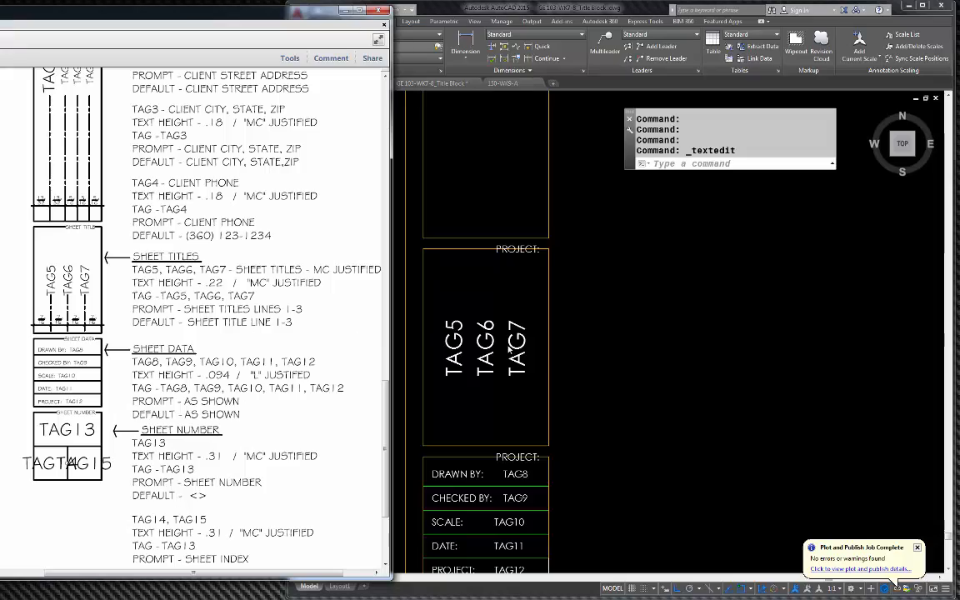
pyautogui.moveTo(249, 280)
pyautogui.mouseDown()
pyautogui.moveTo(234, 347)
pyautogui.moveTo(241, 457)
pyautogui.moveTo(247, 342)
pyautogui.moveTo(261, 312)
pyautogui.mouseUp()
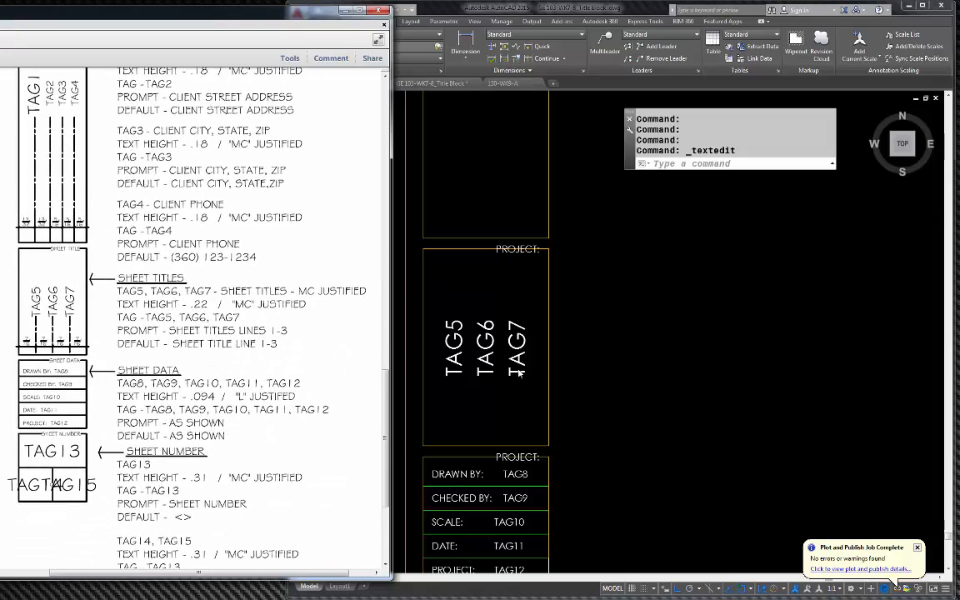
pyautogui.click(634, 384)
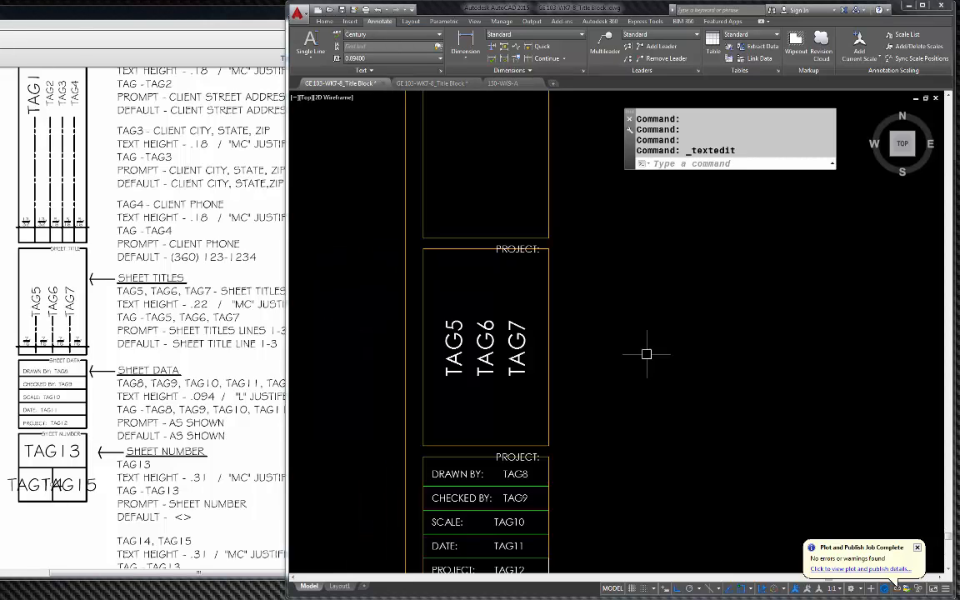
pyautogui.click(528, 248)
pyautogui.doubleClick(529, 248)
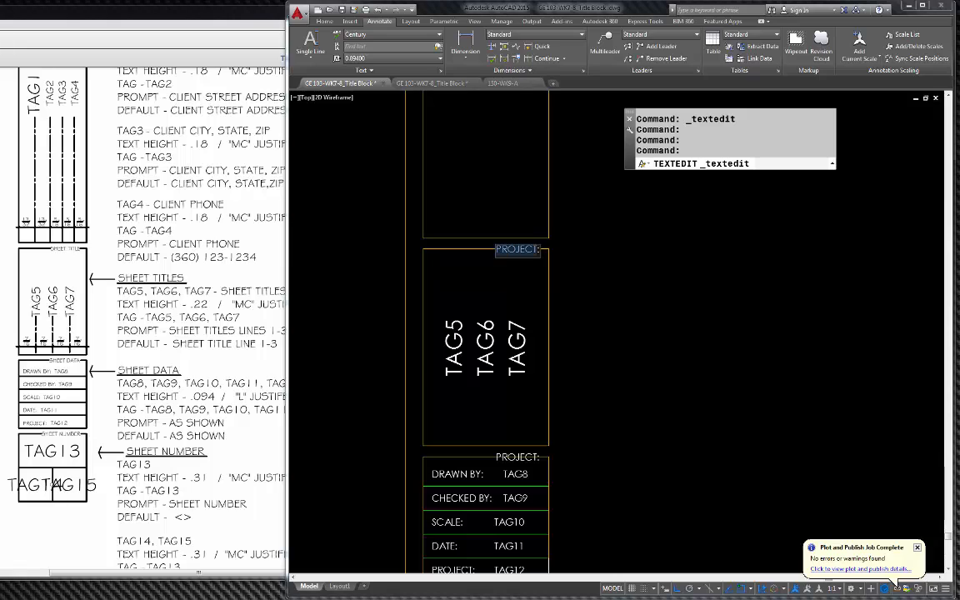
pyautogui.press('BackSpace')
pyautogui.write('SHEET TITLE:')
pyautogui.click(602, 344)
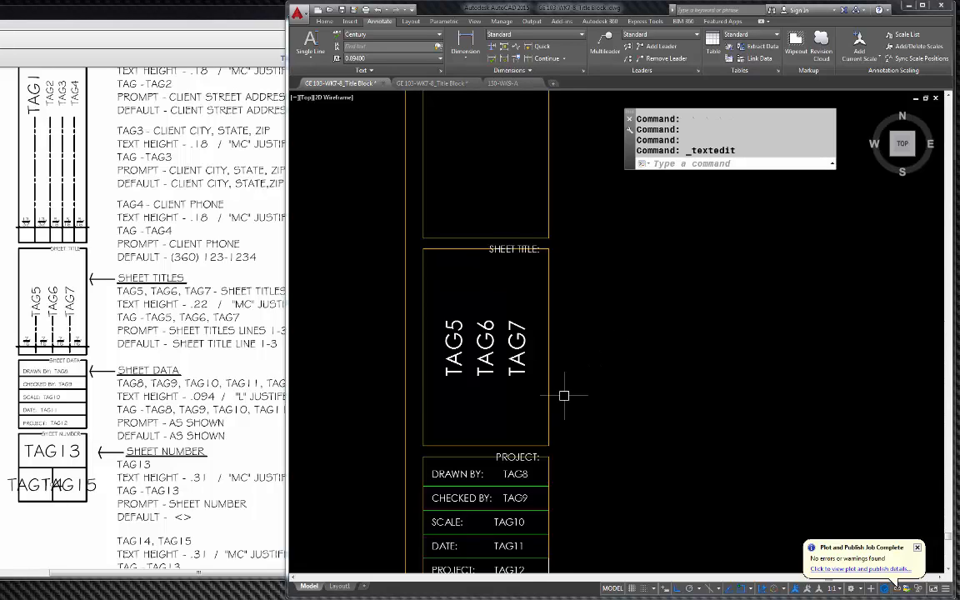
# Step: Change the heading text on the upper edge of the TAG8–TAG12 box to SHEET DATA:
pyautogui.doubleClick(517, 457)
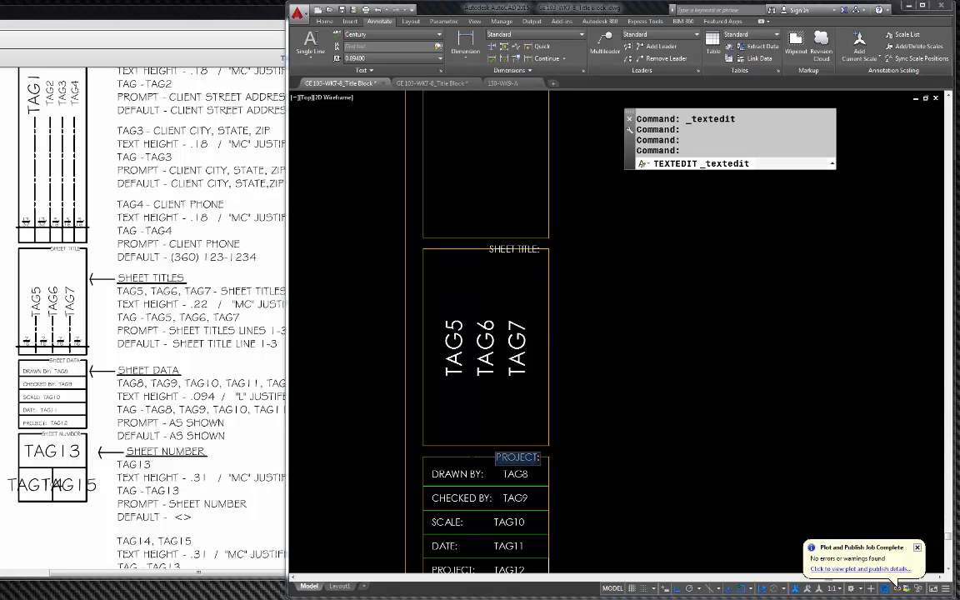
pyautogui.write('SHEET DATA:')
pyautogui.click(586, 440)
# Step: Change the heading text on the upper edge of the TAG13 box to SHEET NUMBER:
pyautogui.scroll(-5, 549, 327)
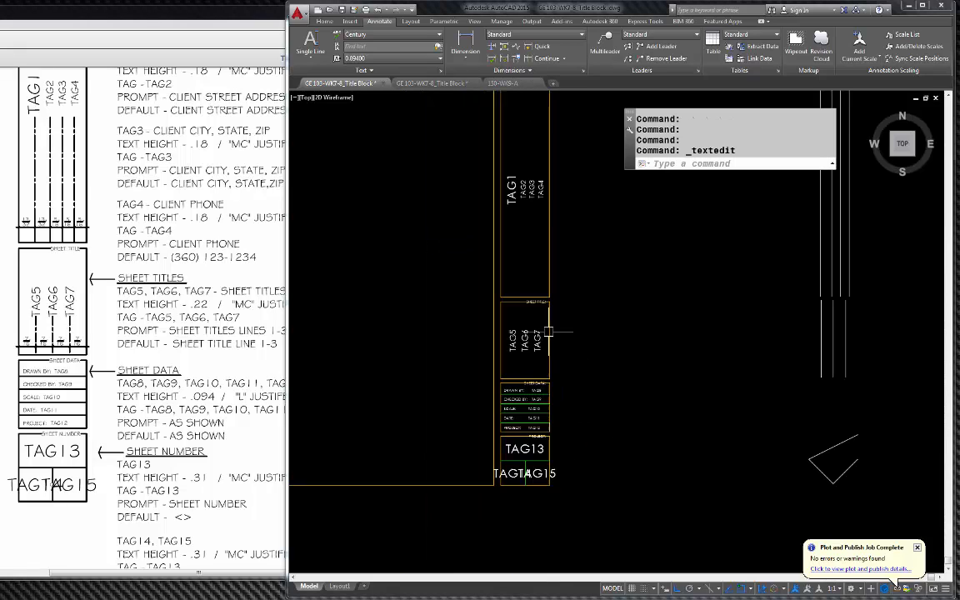
pyautogui.scroll(5, 560, 430)
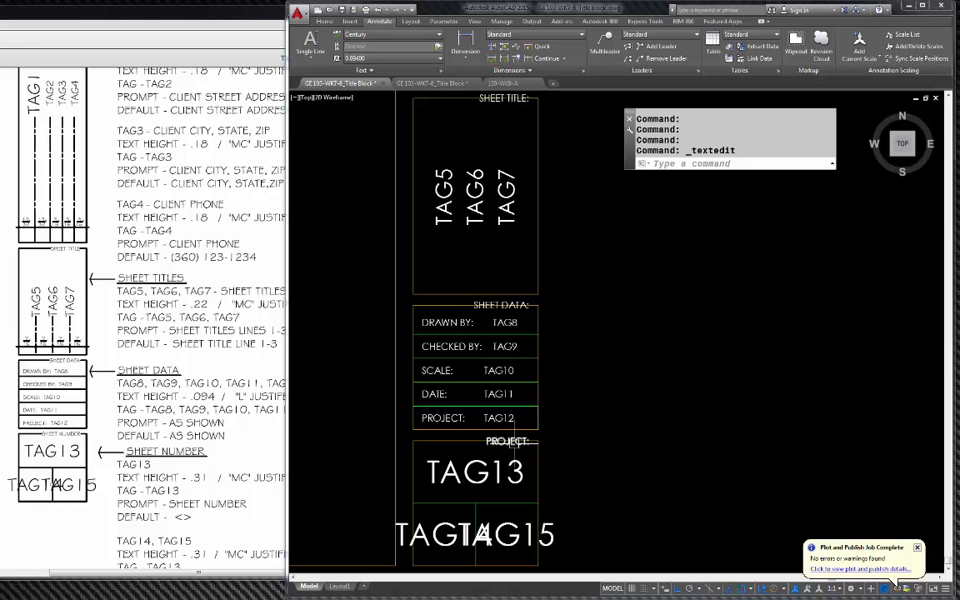
pyautogui.scroll(2, 515, 439)
pyautogui.doubleClick(515, 439)
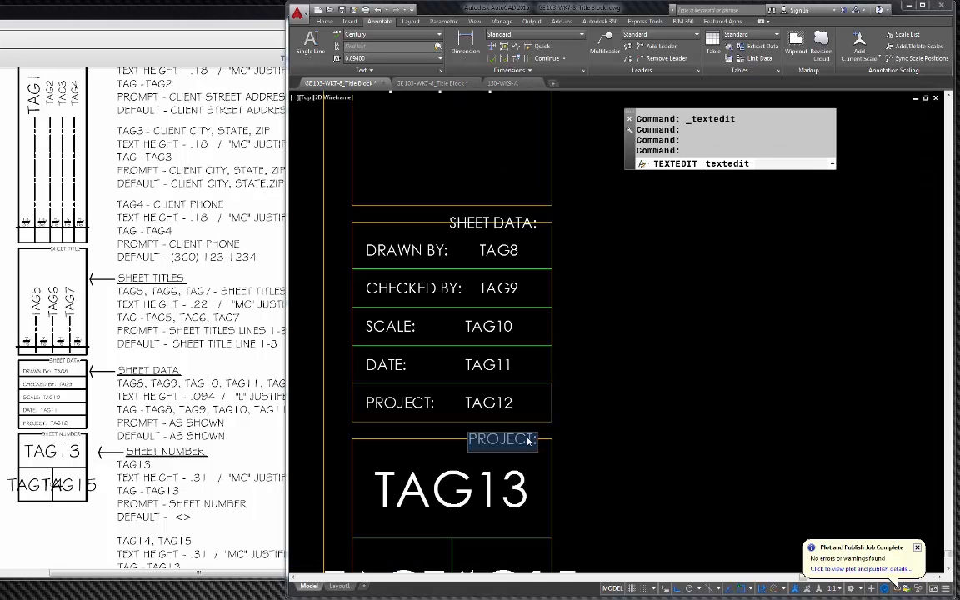
pyautogui.write('SH')
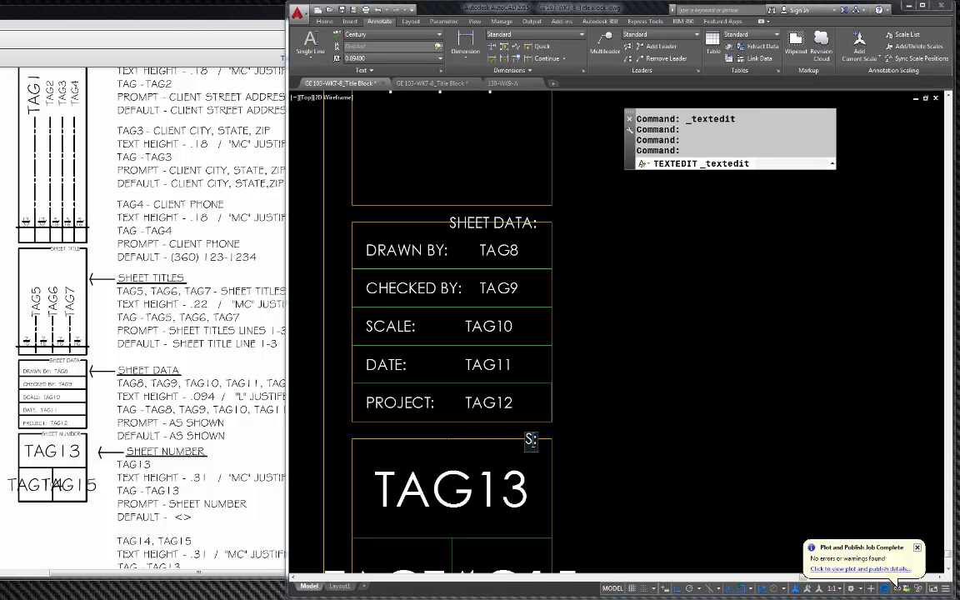
pyautogui.write('EE')
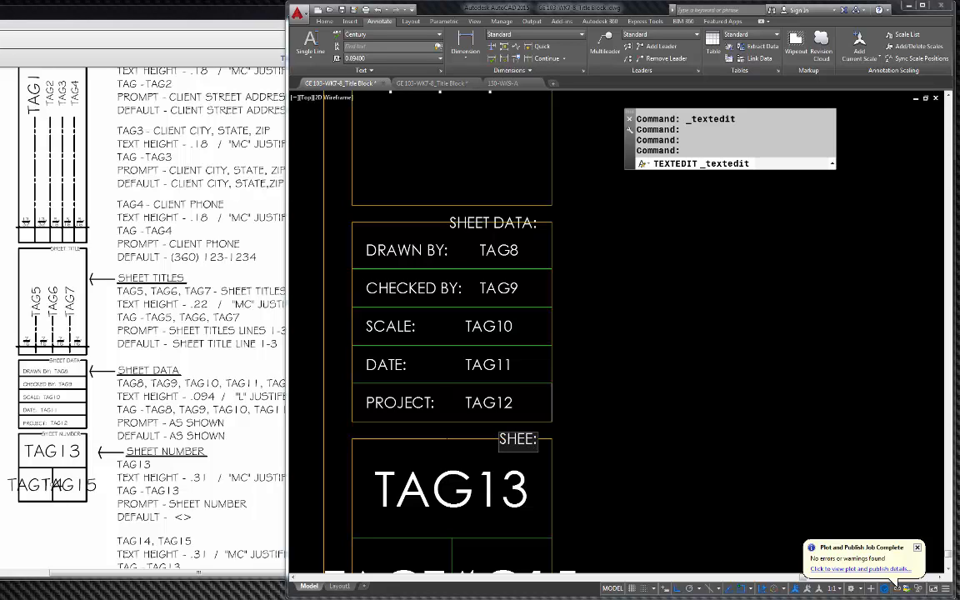
pyautogui.write('T NUMBER')
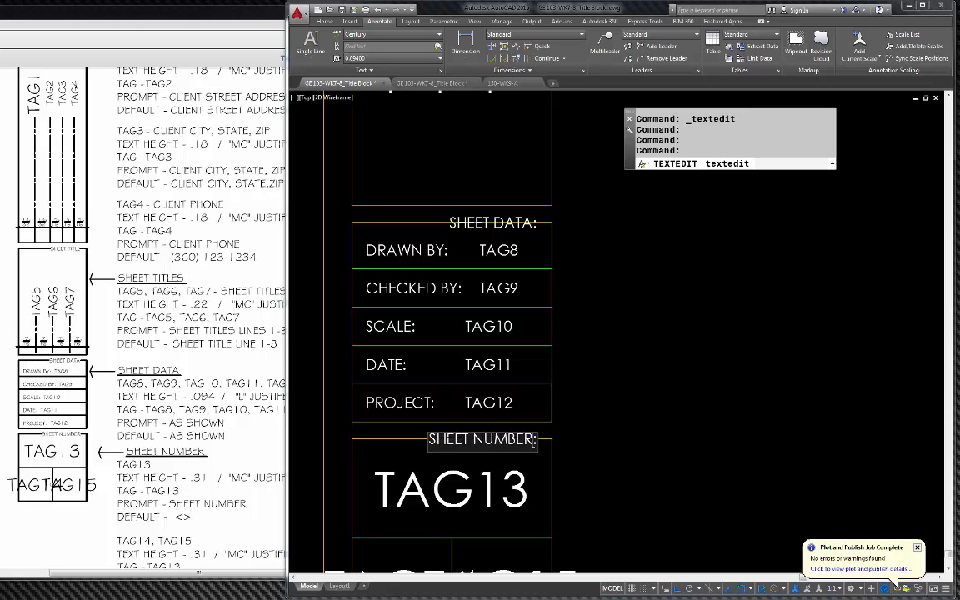
pyautogui.click(582, 432)
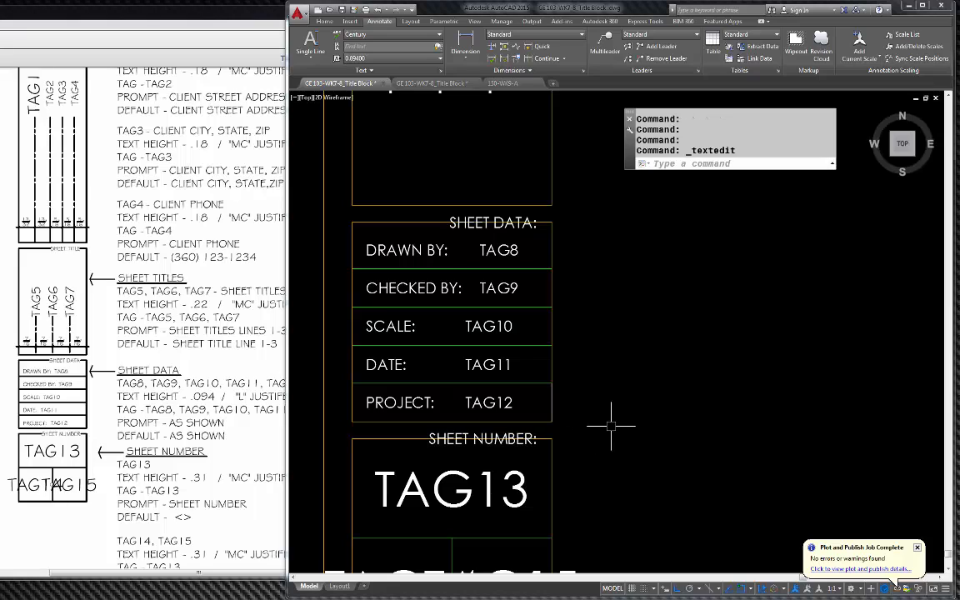
# Step: Trim the box edge running through the SHEET NUMBER: heading, using all objects as cutting edges
pyautogui.scroll(4, 497, 455)
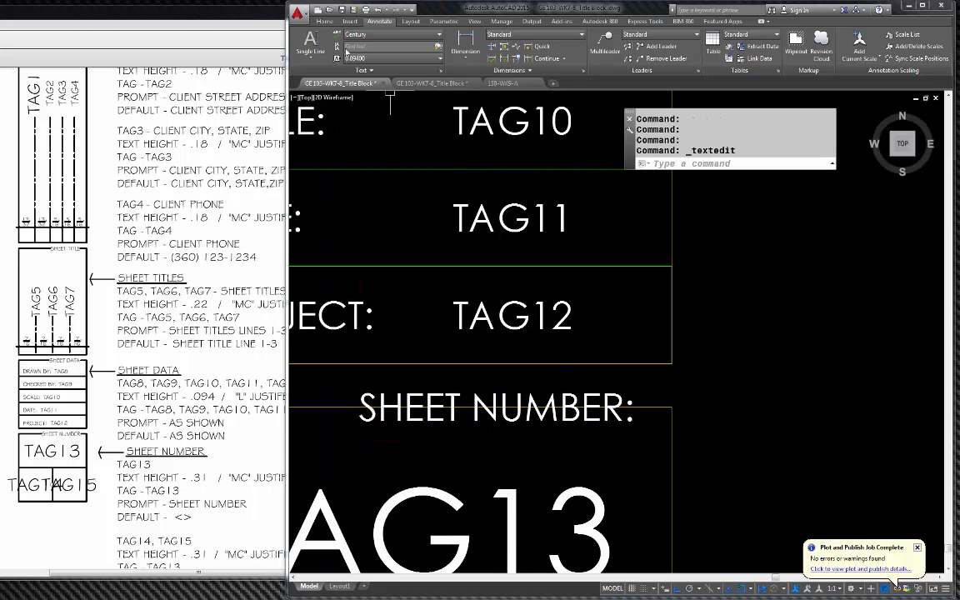
pyautogui.click(324, 21)
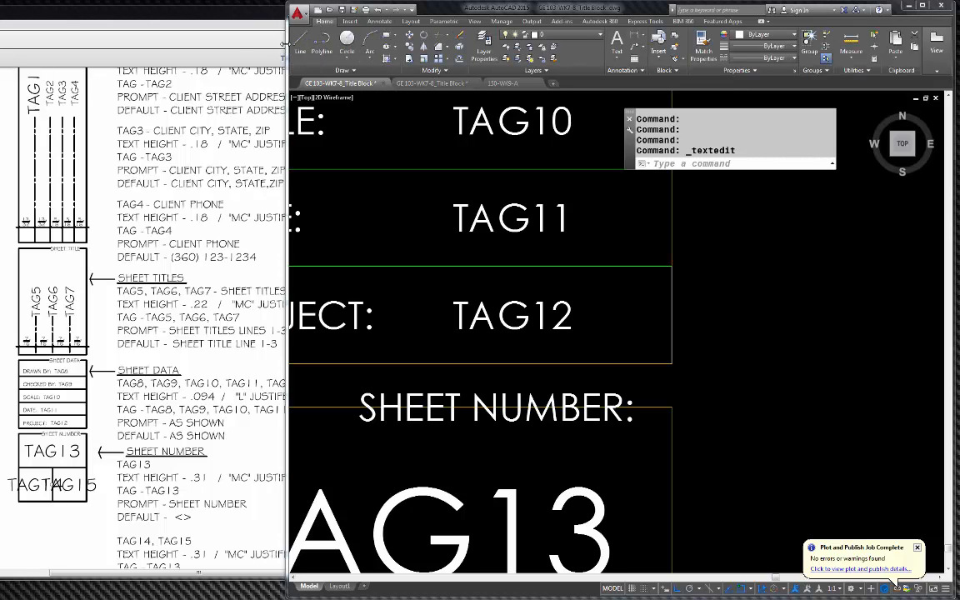
pyautogui.moveTo(288, 46); pyautogui.dragTo(146, 50)
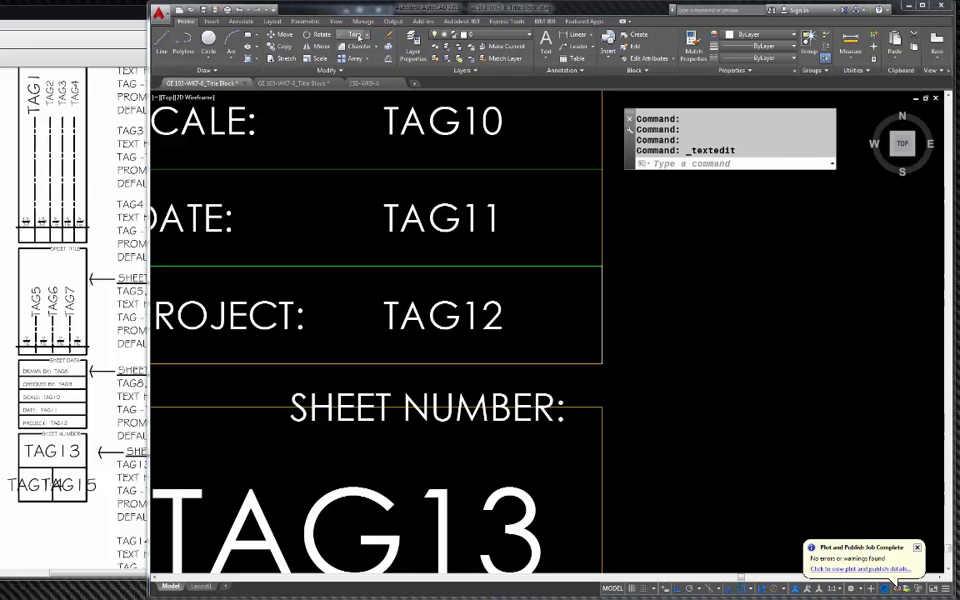
pyautogui.click(358, 36)
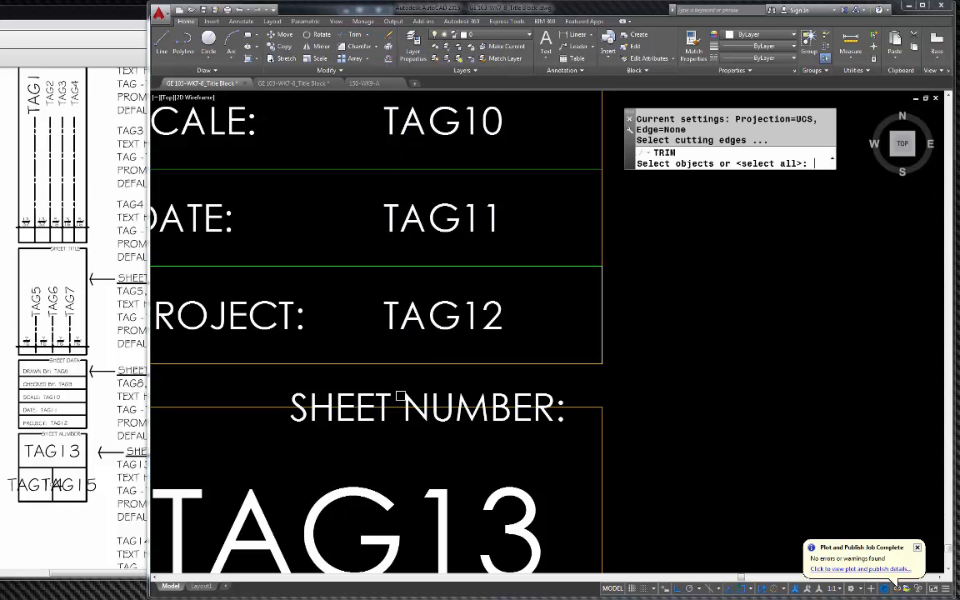
pyautogui.press('Return')
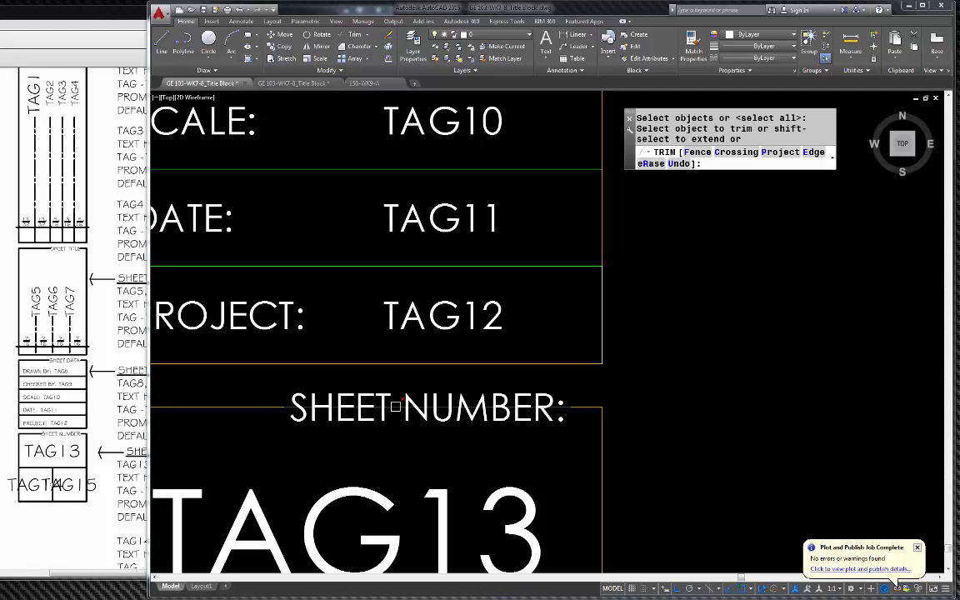
pyautogui.click(396, 407)
pyautogui.click(406, 405)
pyautogui.click(441, 391)
pyautogui.click(593, 407)
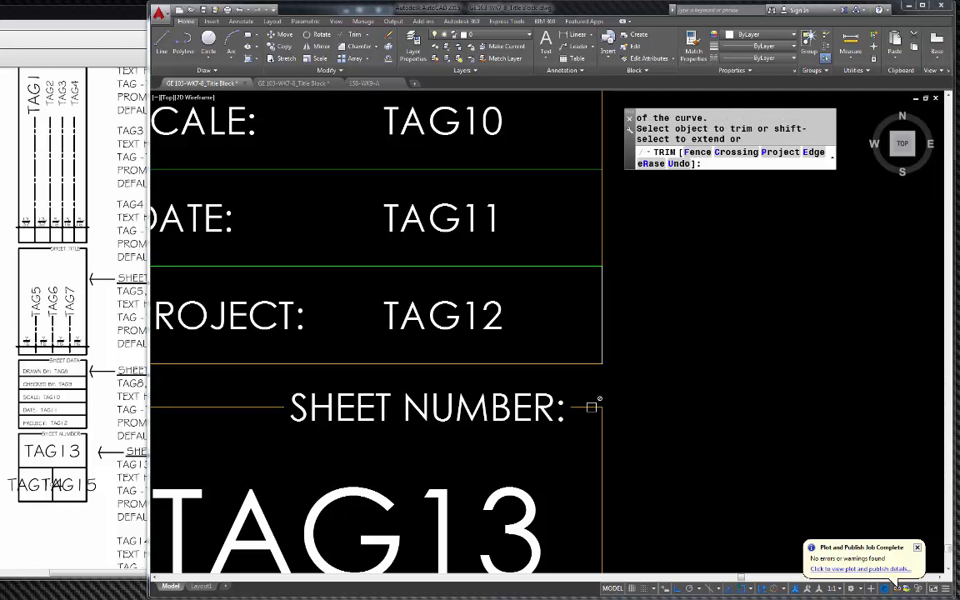
pyautogui.click(365, 412)
# Step: Trim away the box edges running through the SHEET DATA: and SHEET TITLE: headings
pyautogui.scroll(-4, 412, 510)
pyautogui.click(372, 173)
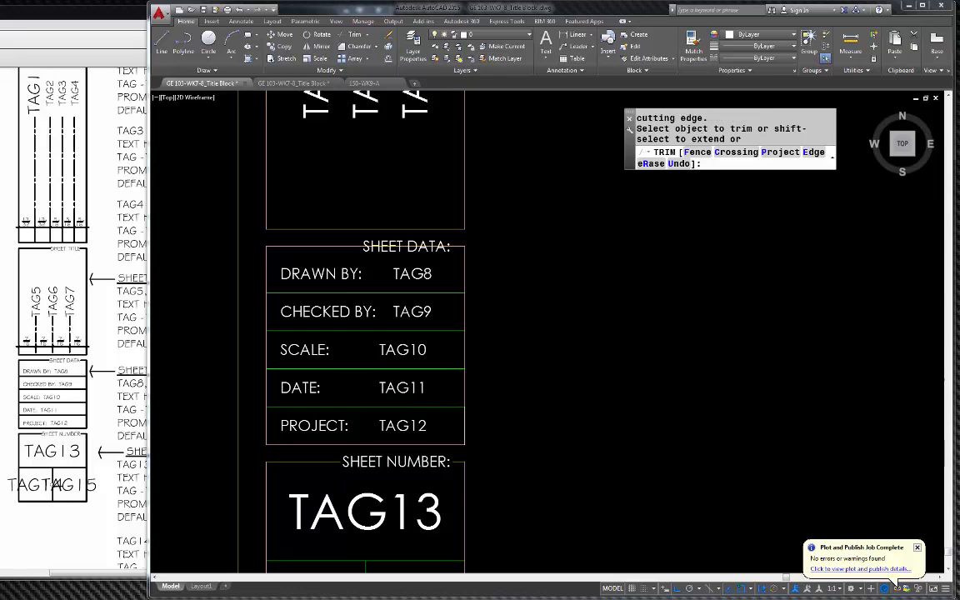
pyautogui.scroll(5, 346, 204)
pyautogui.scroll(-3, 407, 333)
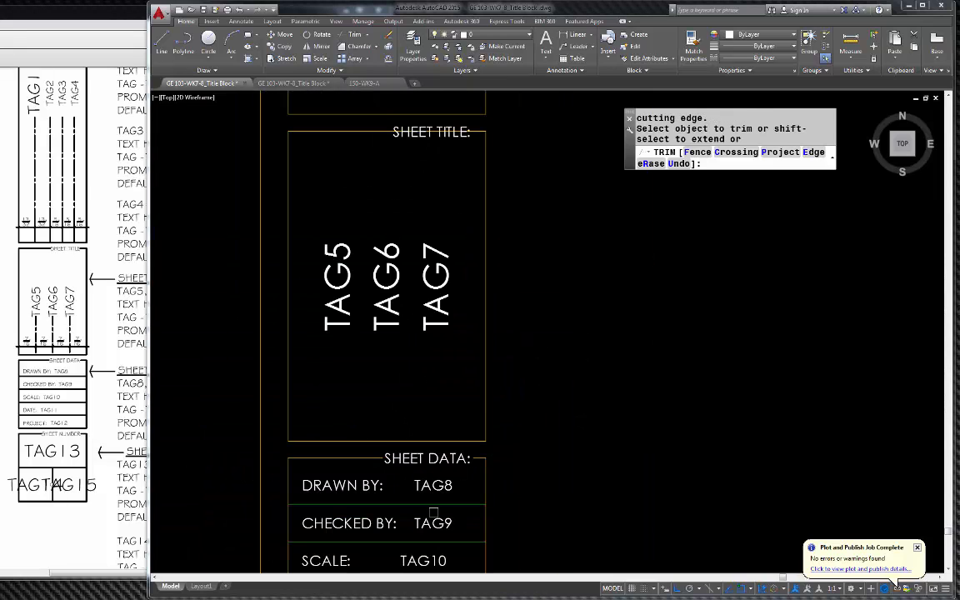
pyautogui.click(440, 142)
pyautogui.scroll(3, 441, 140)
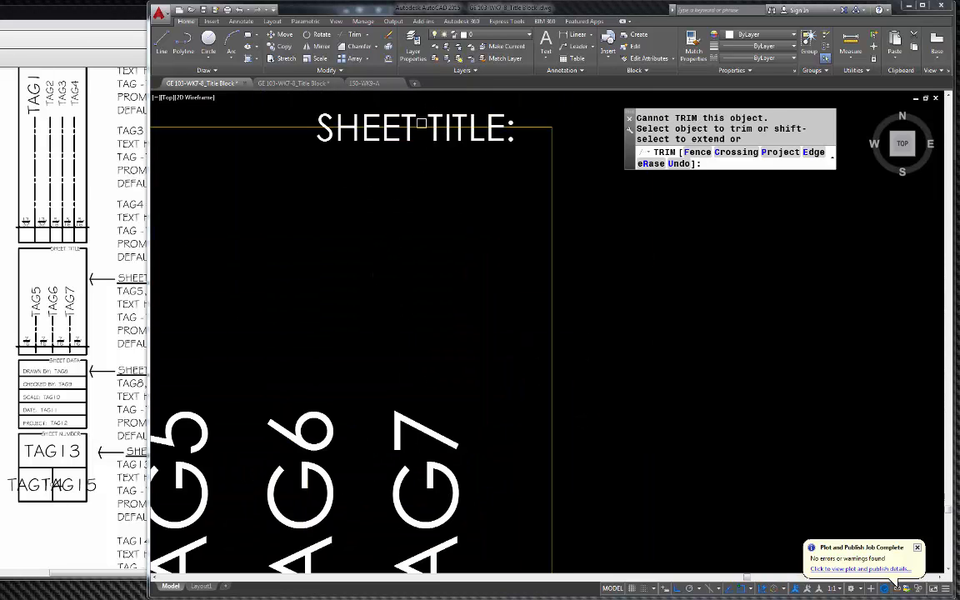
pyautogui.scroll(-10, 441, 250)
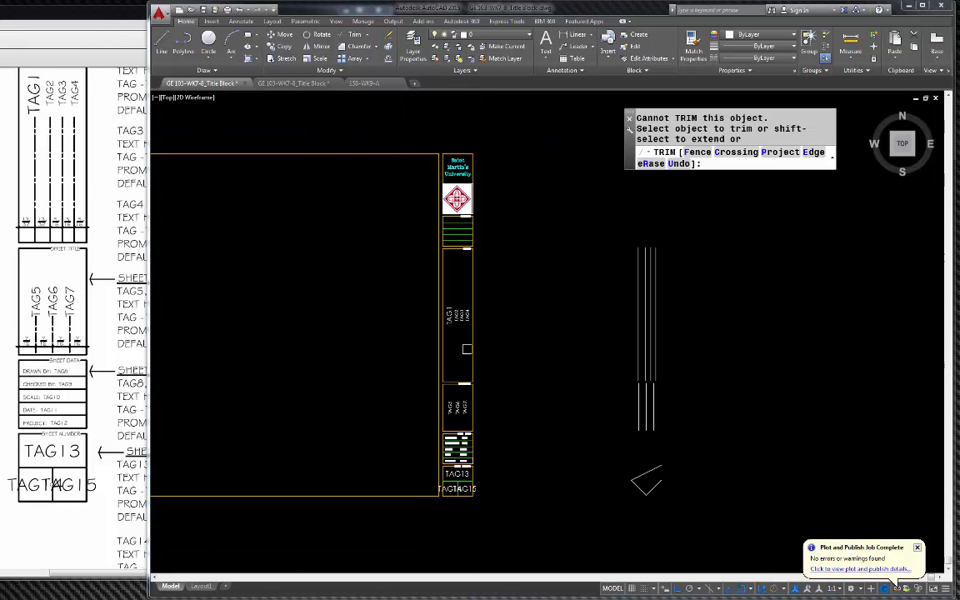
# Step: Trim away the box edges running through the CLIENT: and REVISION: headings and finish trimming
pyautogui.scroll(5, 466, 348)
pyautogui.click(454, 118)
pyautogui.scroll(5, 455, 118)
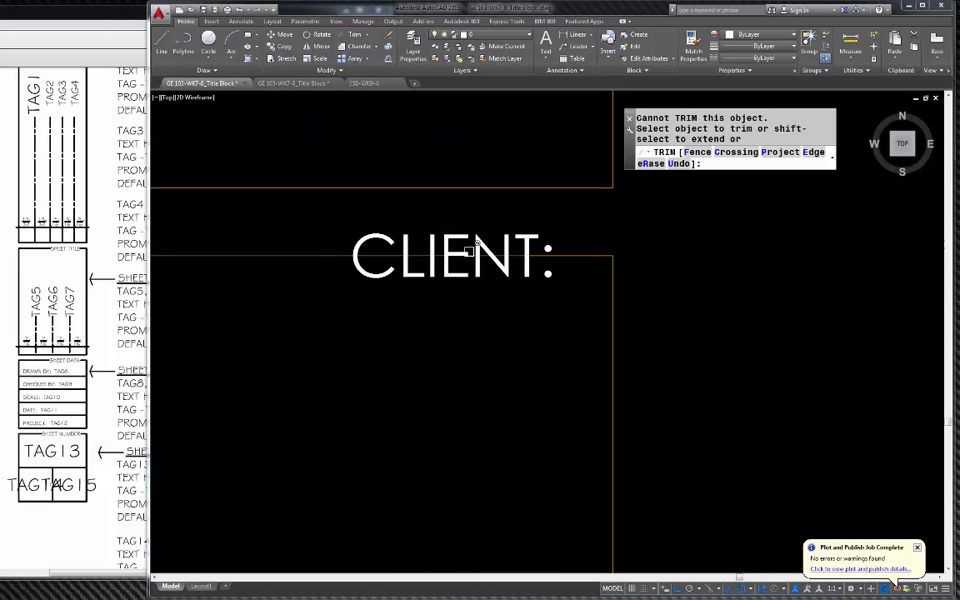
pyautogui.scroll(-4, 464, 422)
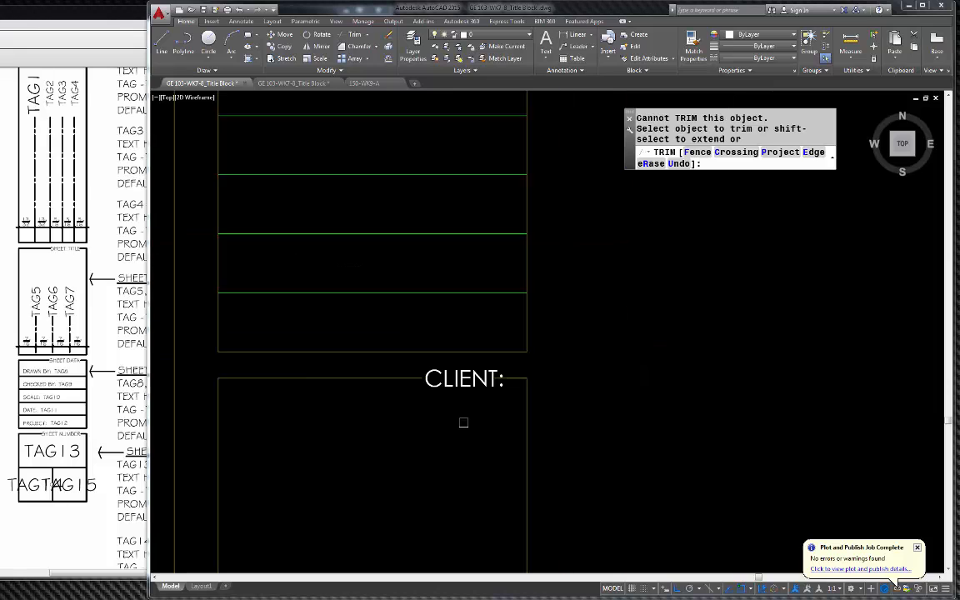
pyautogui.scroll(-2, 464, 422)
pyautogui.scroll(5, 426, 267)
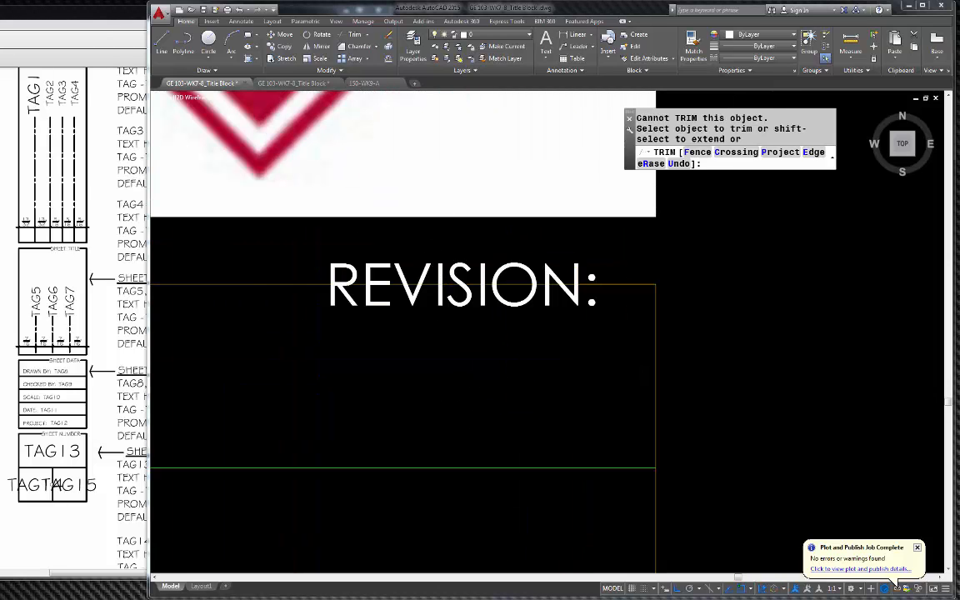
pyautogui.scroll(4, 439, 274)
pyautogui.scroll(-8, 500, 246)
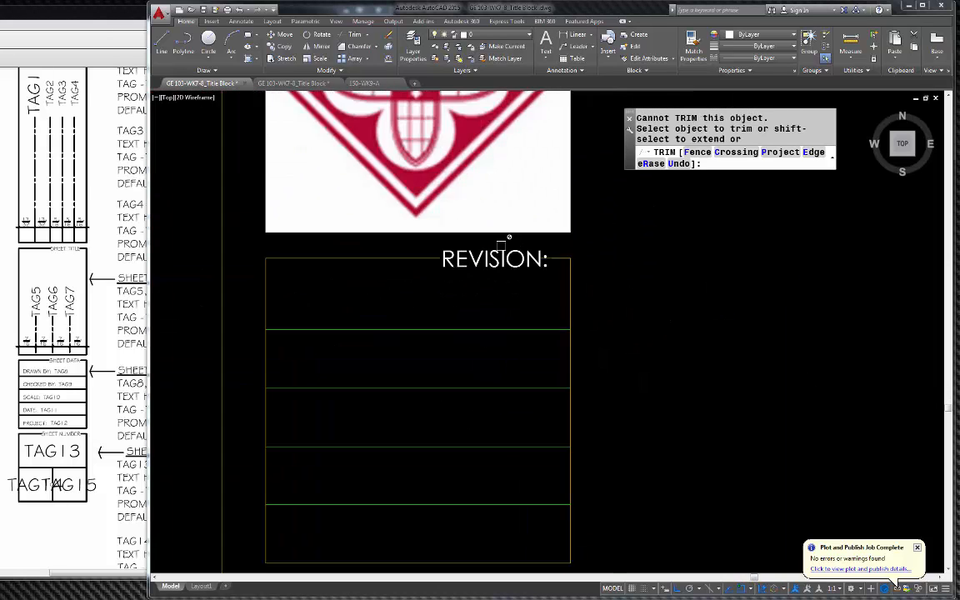
pyautogui.scroll(-2, 504, 242)
pyautogui.press('Escape')
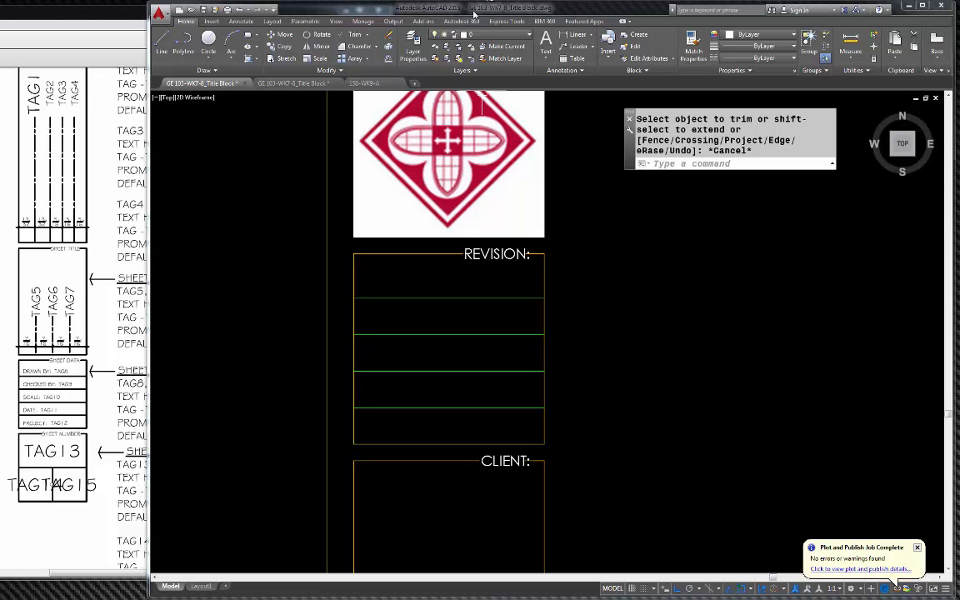
# Step: Start a block definition that reuses the existing block name Title Block Attributes
pyautogui.moveTo(473, 13); pyautogui.dragTo(570, 13)
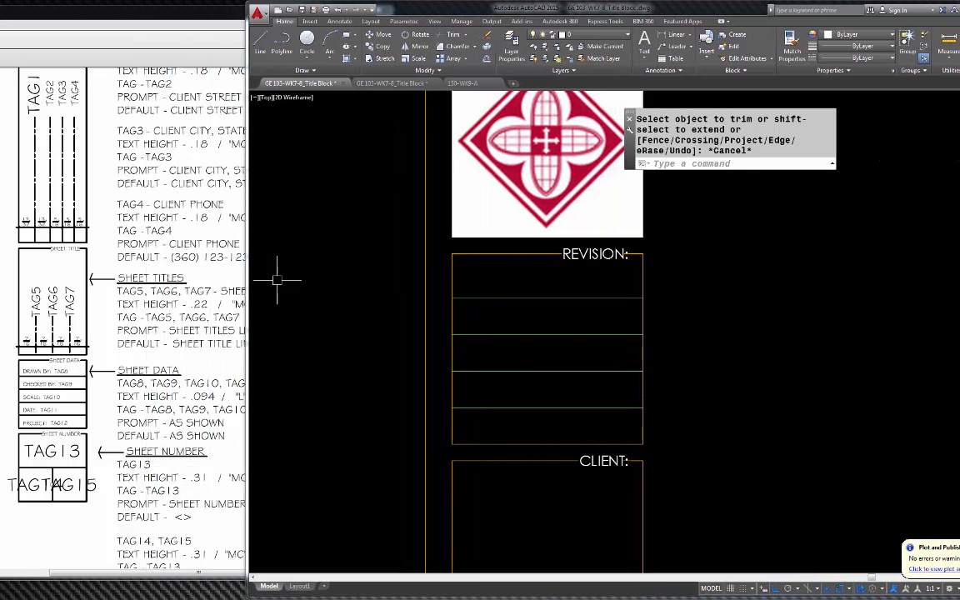
pyautogui.scroll(-8, 375, 197)
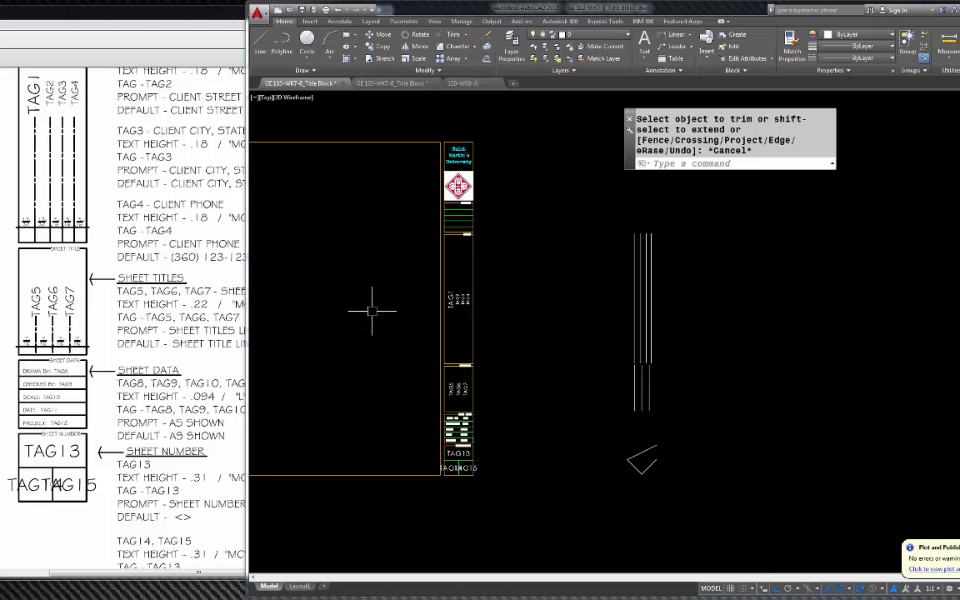
pyautogui.scroll(2, 425, 275)
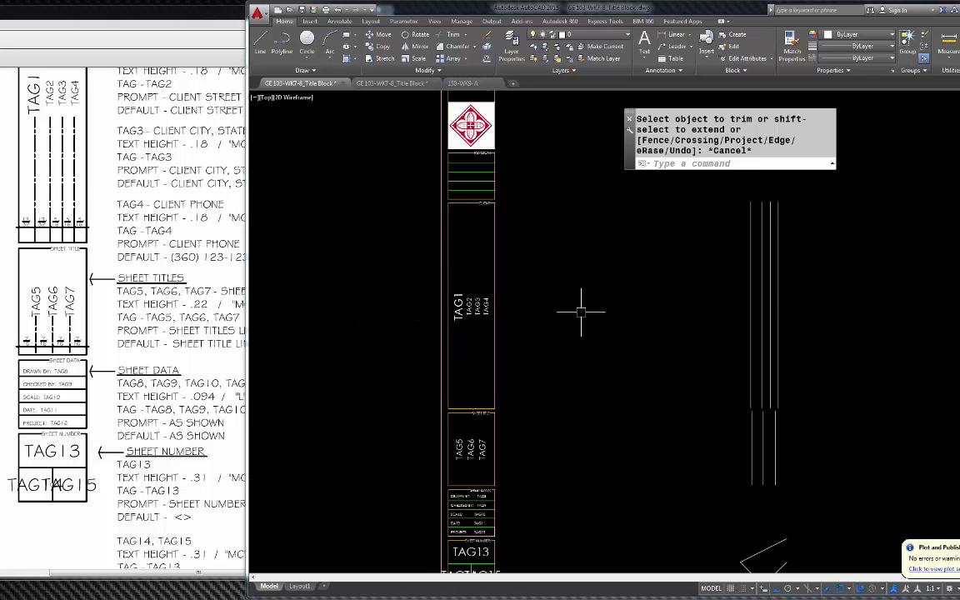
pyautogui.press('Escape')
pyautogui.scroll(-2, 607, 287)
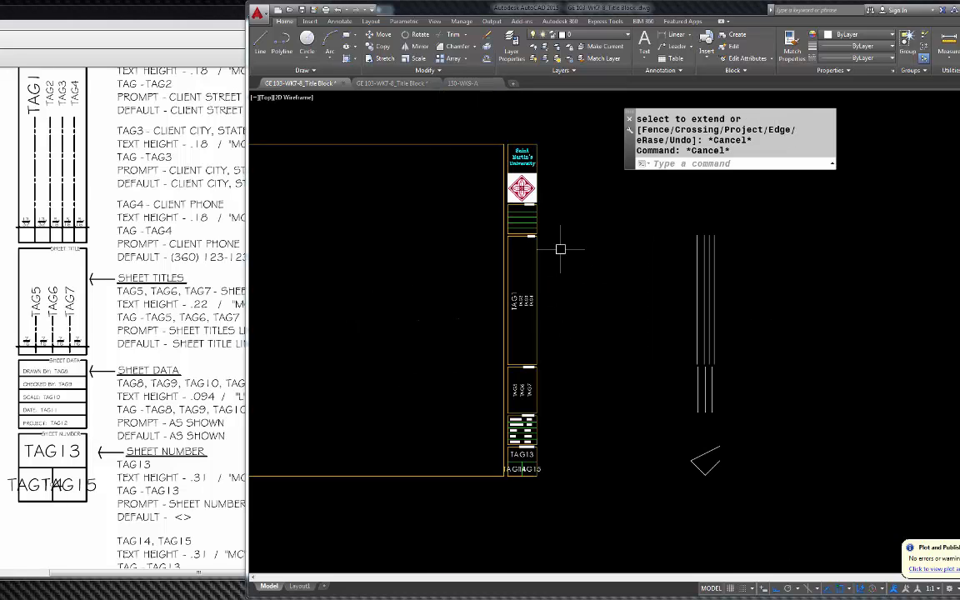
pyautogui.scroll(2, 560, 249)
pyautogui.press('Escape')
pyautogui.write('B')
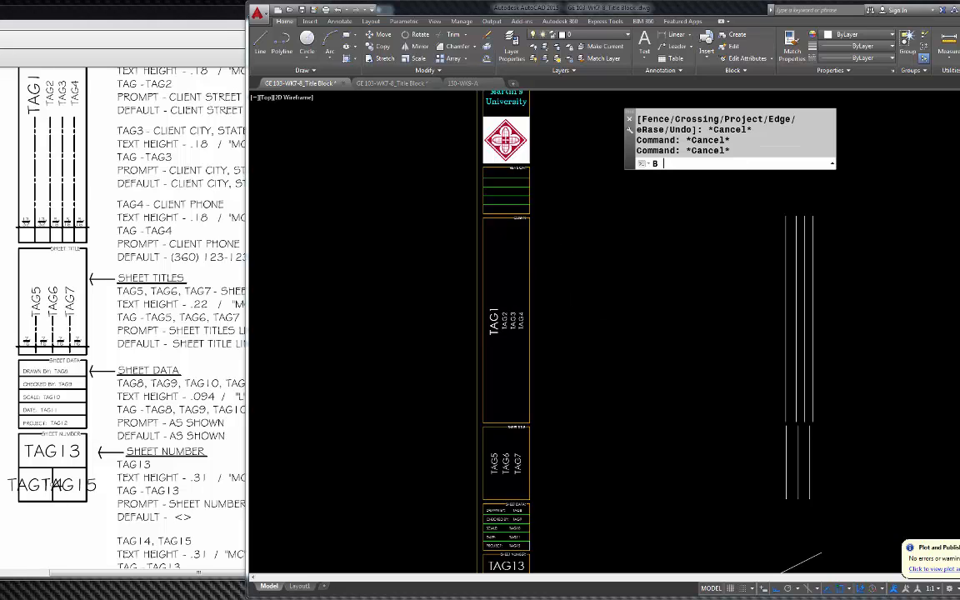
pyautogui.press('Return')
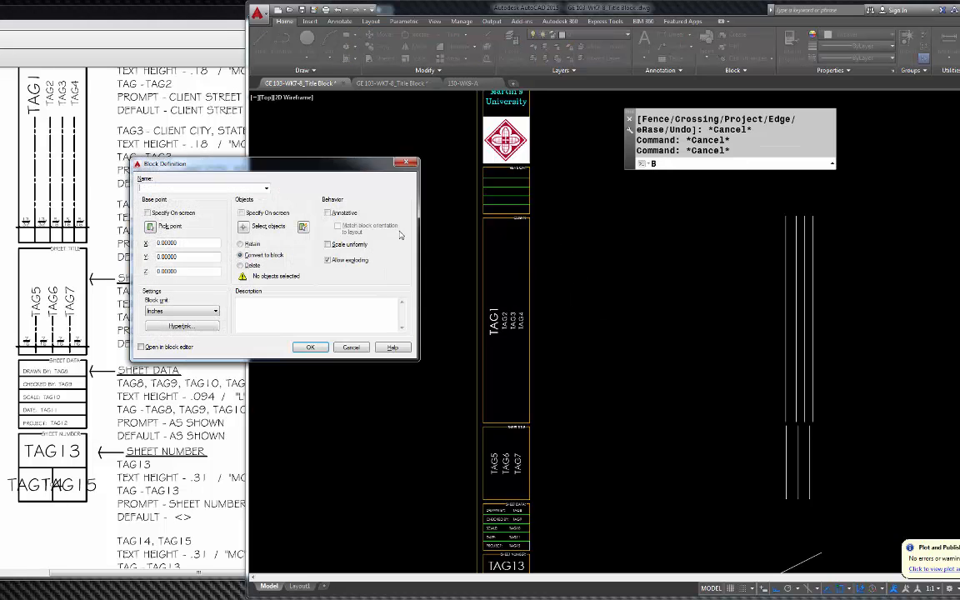
pyautogui.click(266, 189)
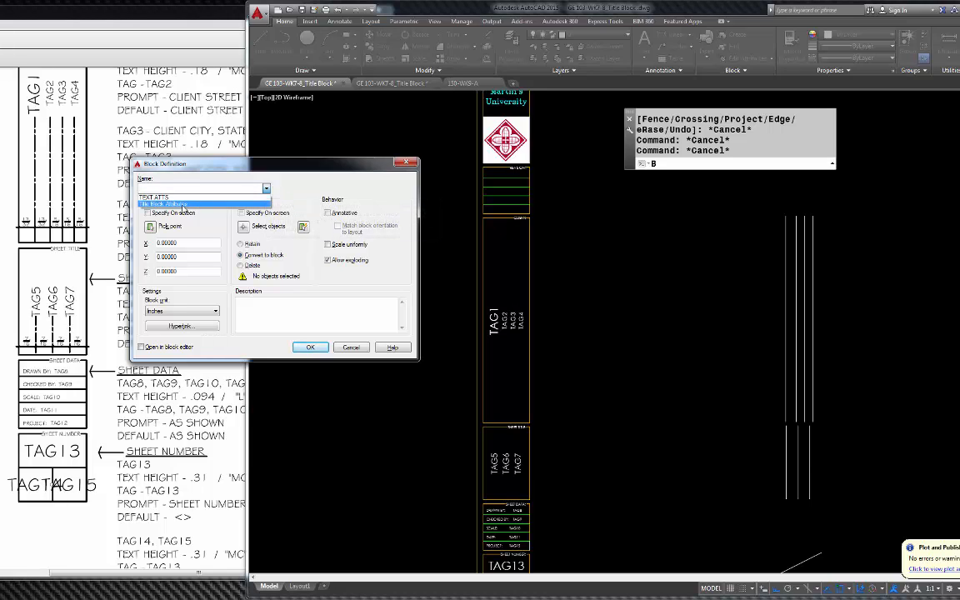
pyautogui.click(175, 204)
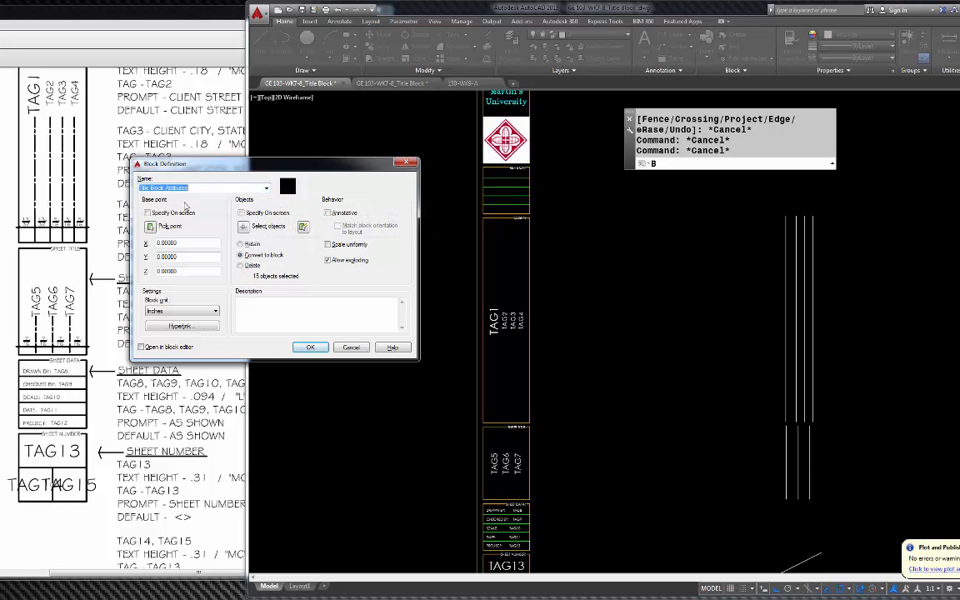
# Step: Reselect the block's objects, picking the client attributes TAG1, TAG2, TAG3 and TAG4 in order
pyautogui.click(243, 228)
pyautogui.scroll(5, 518, 330)
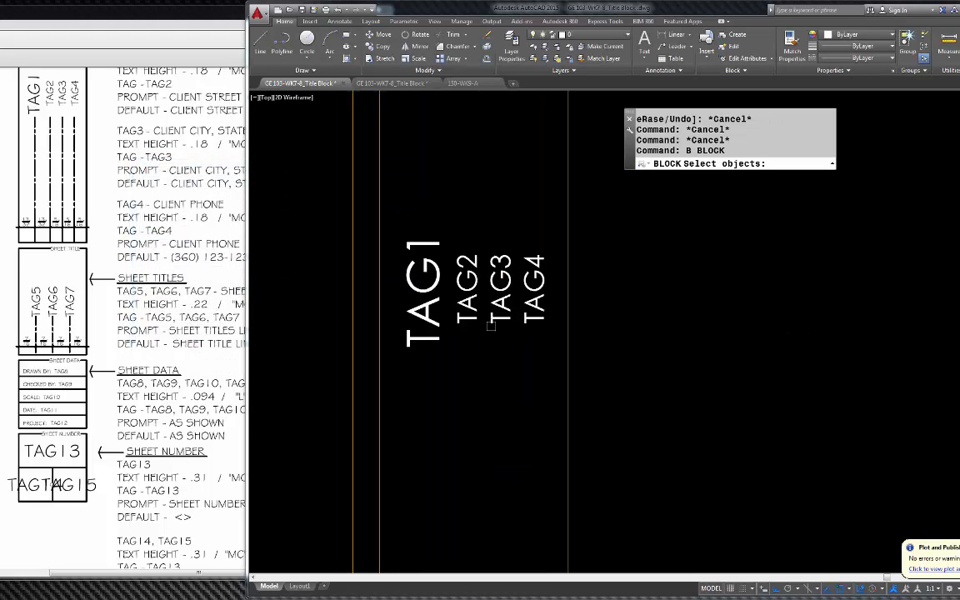
pyautogui.click(423, 334)
pyautogui.click(466, 287)
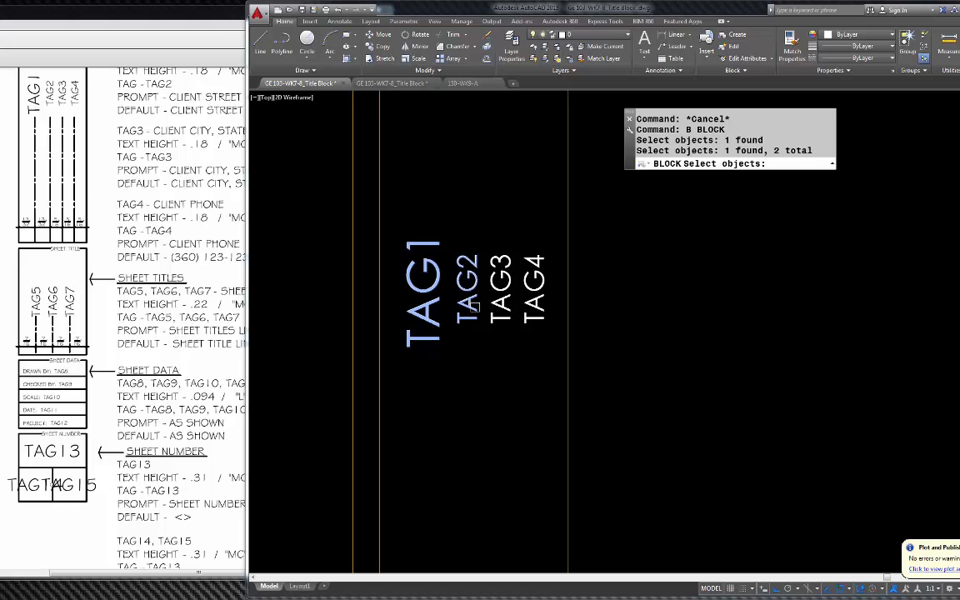
pyautogui.click(500, 288)
pyautogui.click(542, 300)
# Step: Add the sheet title attributes TAG5, TAG6 and TAG7 to the block selection in order
pyautogui.scroll(-5, 560, 237)
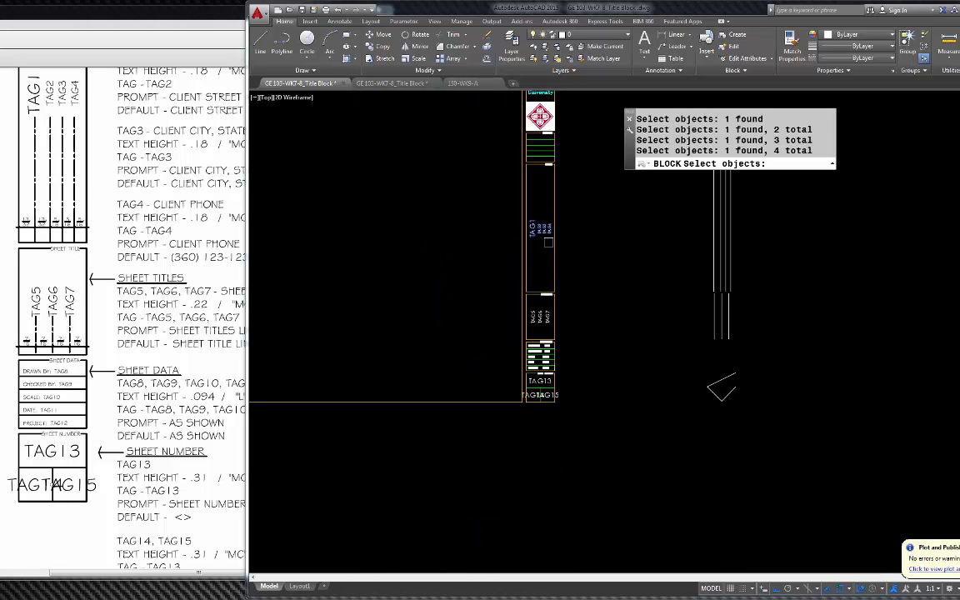
pyautogui.scroll(5, 550, 332)
pyautogui.click(454, 242)
pyautogui.click(498, 242)
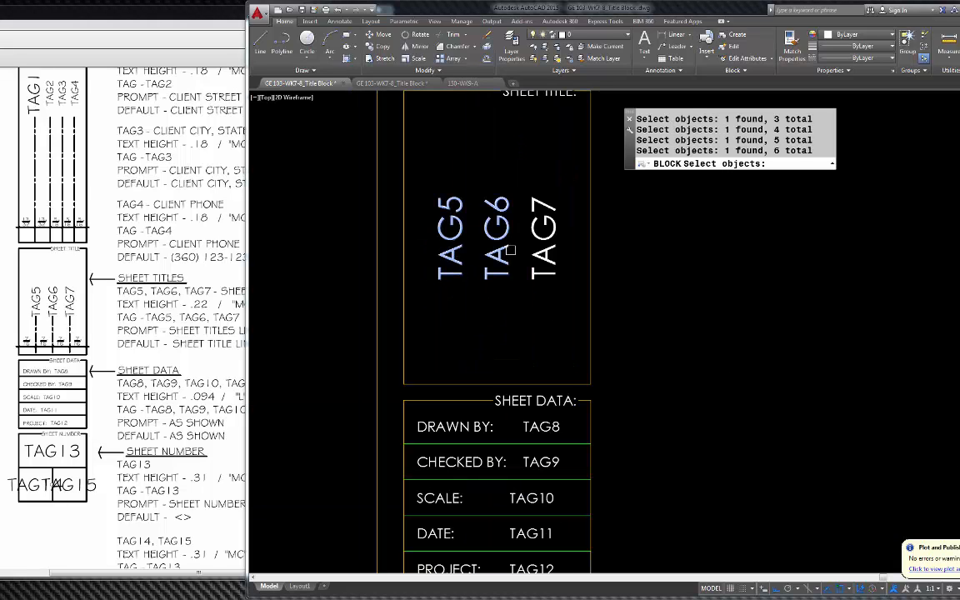
pyautogui.click(542, 237)
# Step: Add the sheet data attributes TAG8, TAG9, TAG10, TAG11 and TAG12 to the block selection in order
pyautogui.scroll(-5, 541, 175)
pyautogui.scroll(5, 544, 280)
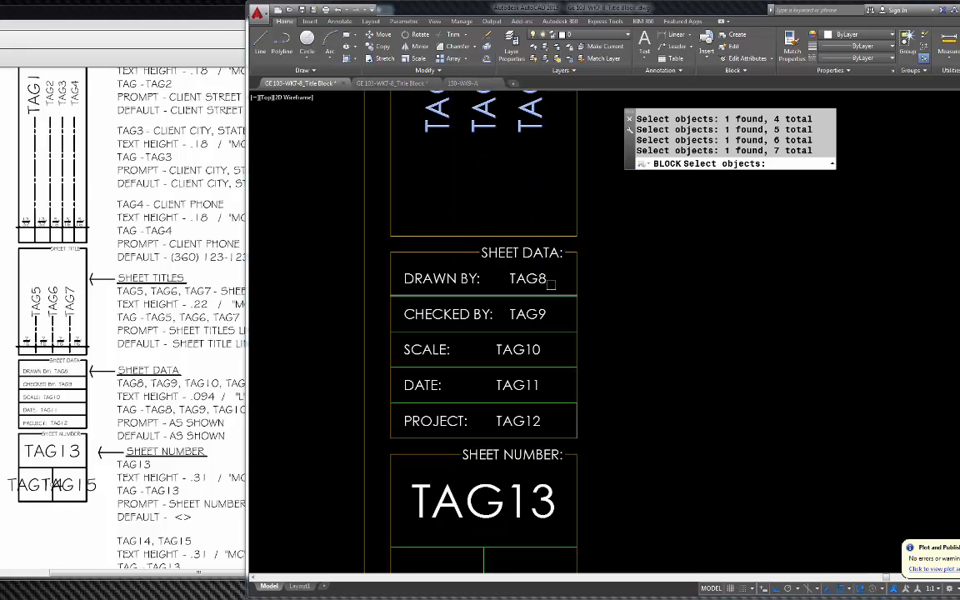
pyautogui.click(543, 279)
pyautogui.click(542, 315)
pyautogui.click(525, 350)
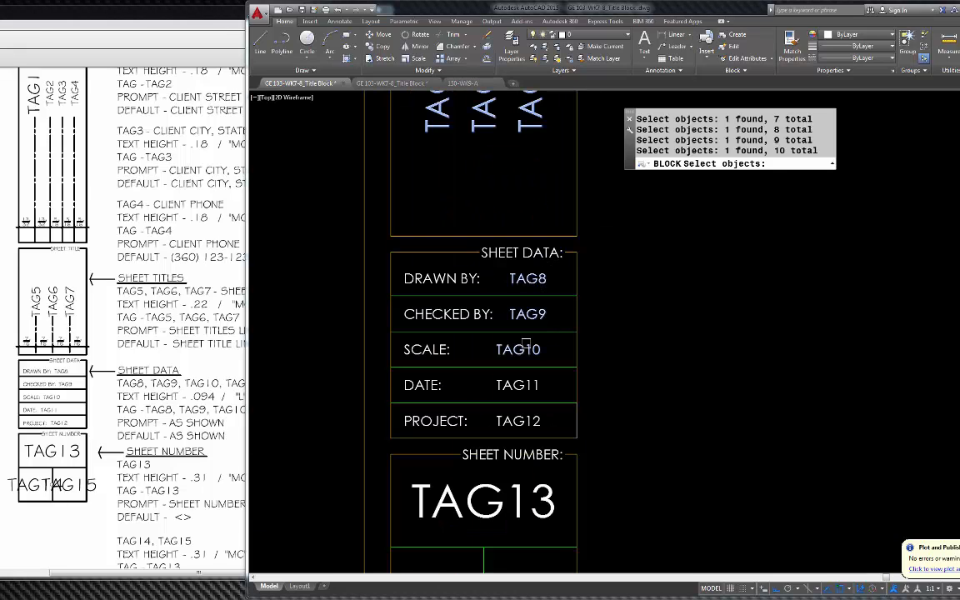
pyautogui.click(523, 386)
pyautogui.click(520, 421)
# Step: Add the sheet number attributes TAG13, TAG14 and TAG15 to the block selection in order and finish selecting
pyautogui.scroll(-2, 526, 301)
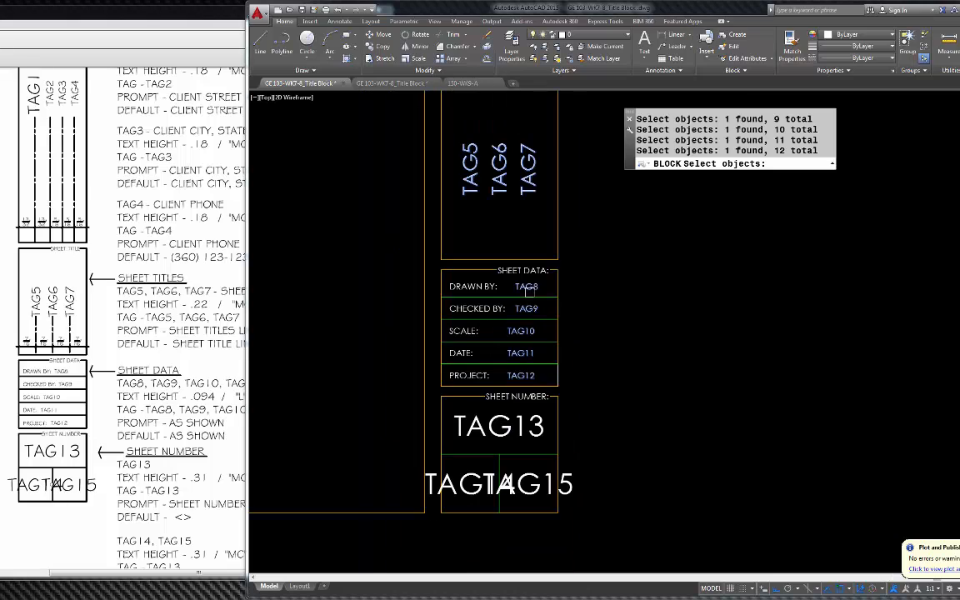
pyautogui.click(520, 424)
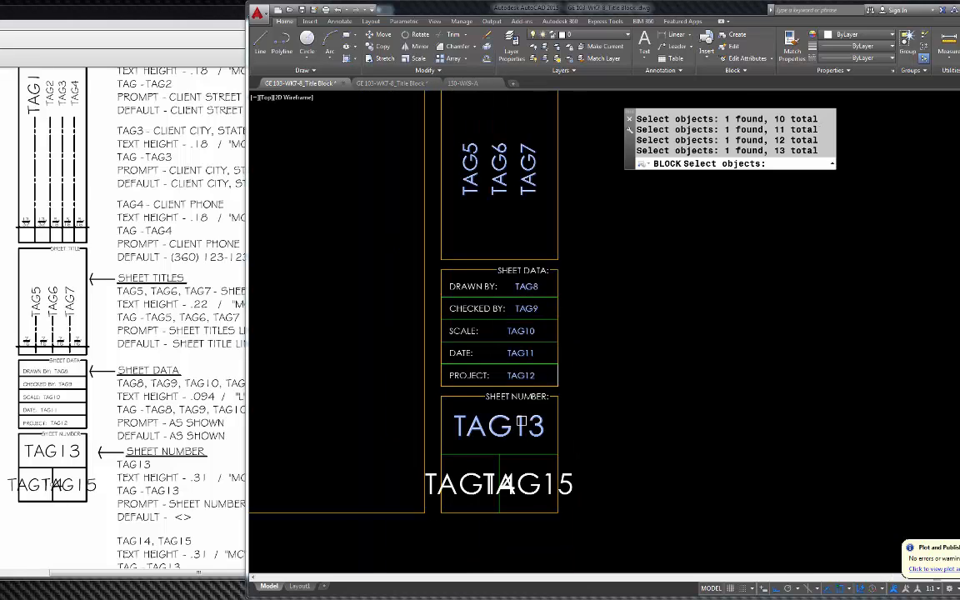
pyautogui.click(466, 479)
pyautogui.click(549, 475)
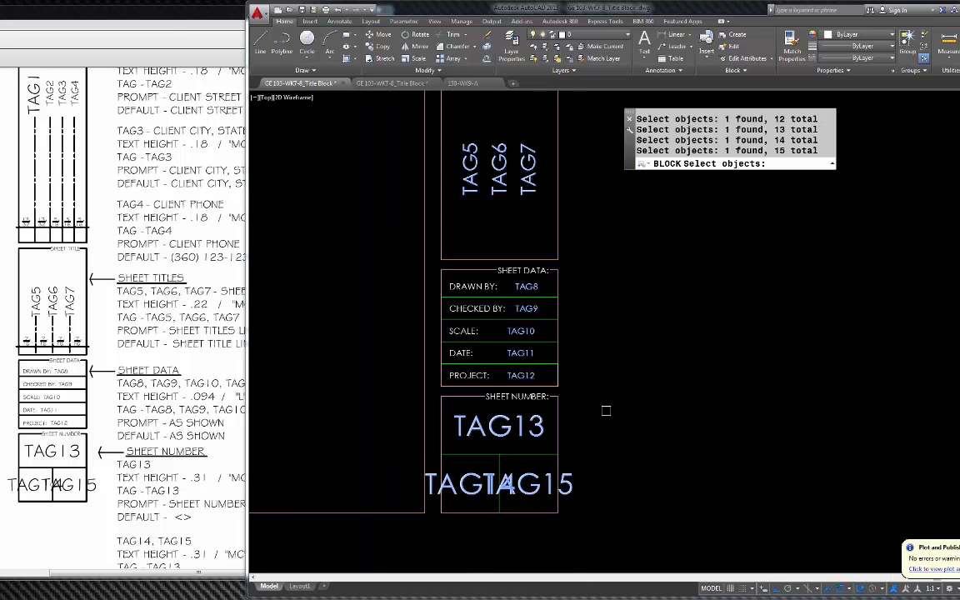
pyautogui.press('Return')
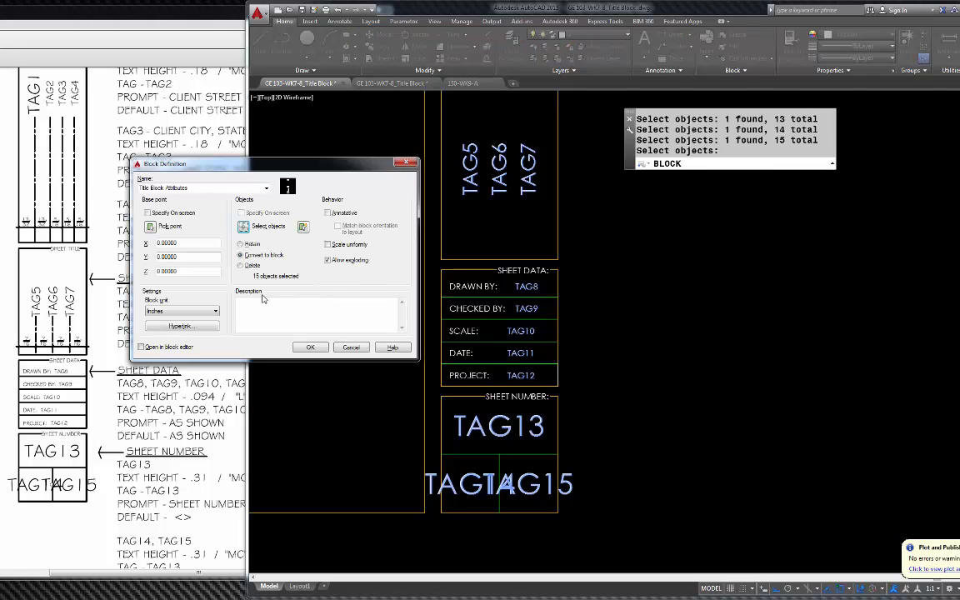
# Step: Set the block's base point at the lower-right corner of the sheet number box and redefine it, keeping the default attribute values
pyautogui.click(151, 227)
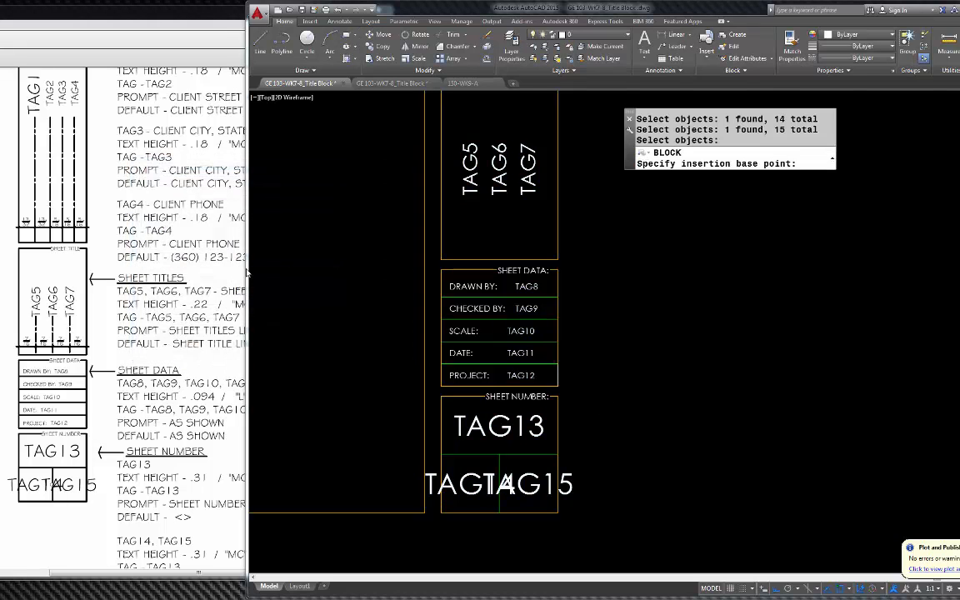
pyautogui.click(557, 513)
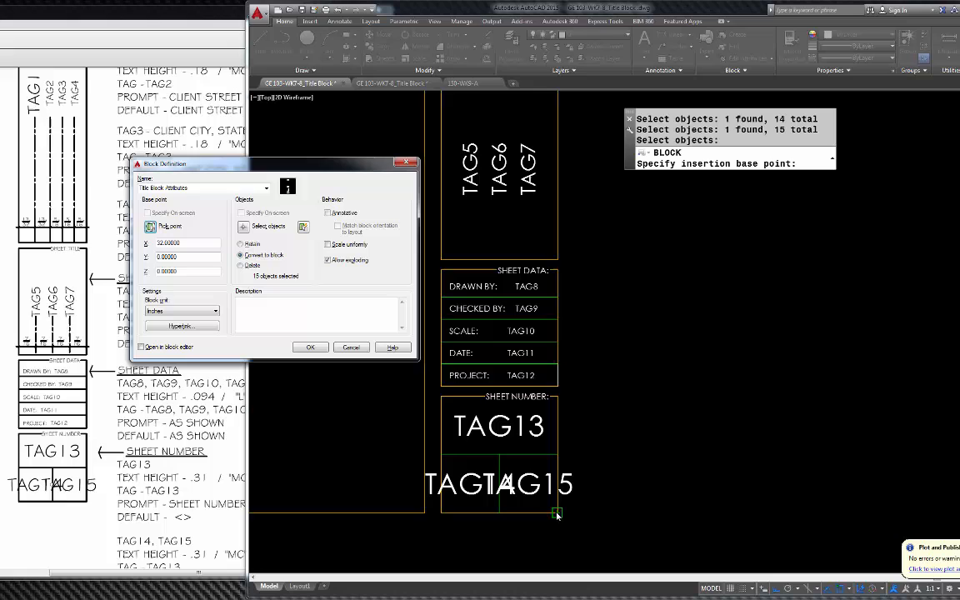
pyautogui.click(311, 347)
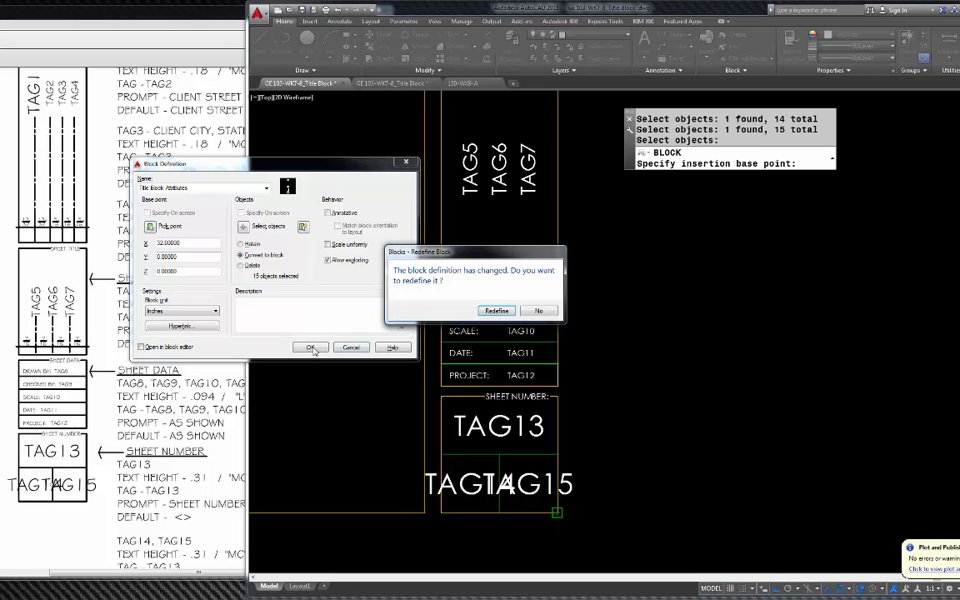
pyautogui.click(496, 311)
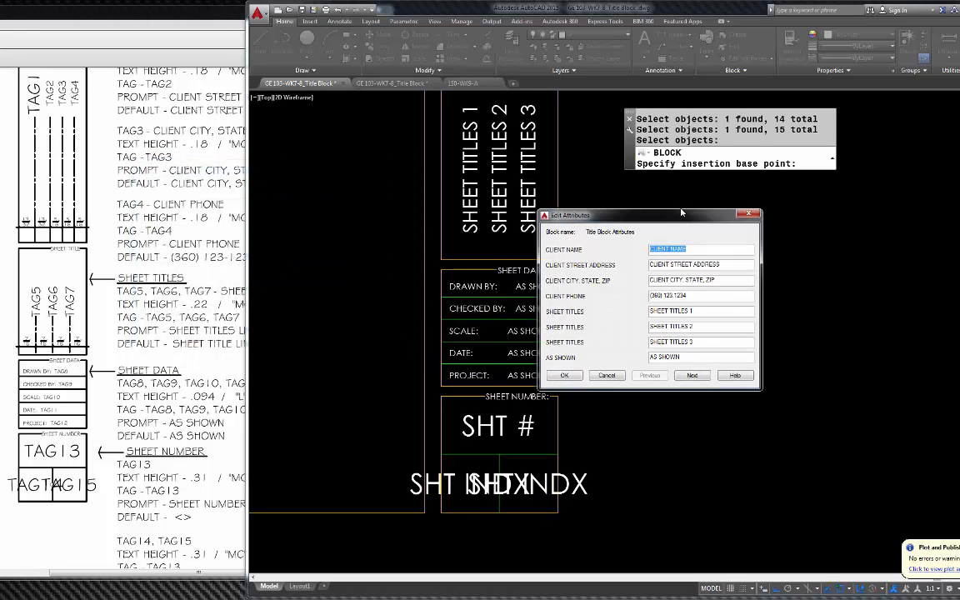
pyautogui.click(691, 376)
pyautogui.click(748, 214)
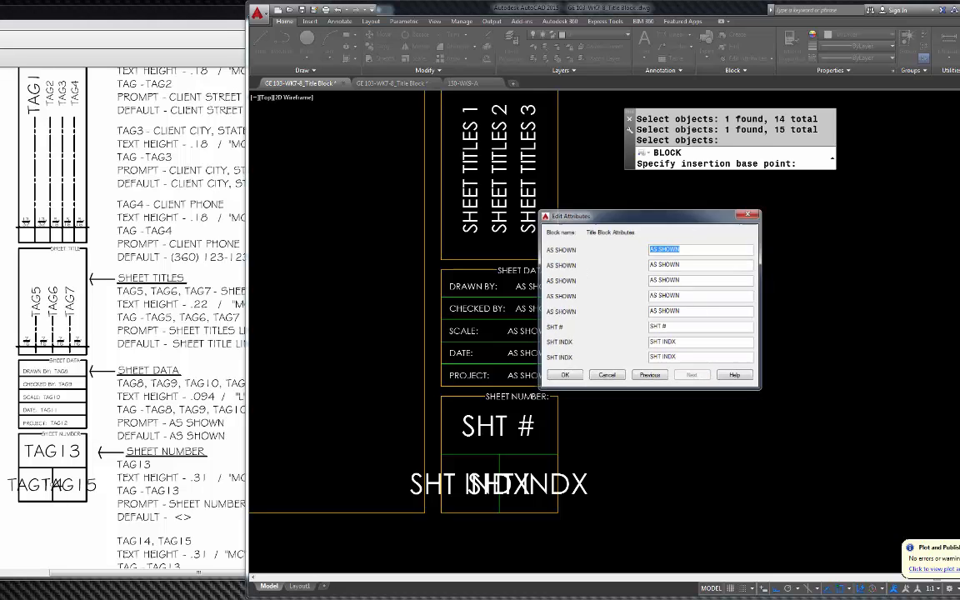
# Step: Examine the order of the redefined block's tags, prompts and values in the Enhanced Attribute Editor, starting from the DRAWN BY entry
pyautogui.scroll(-4, 544, 337)
pyautogui.scroll(2, 542, 151)
pyautogui.scroll(-3, 527, 250)
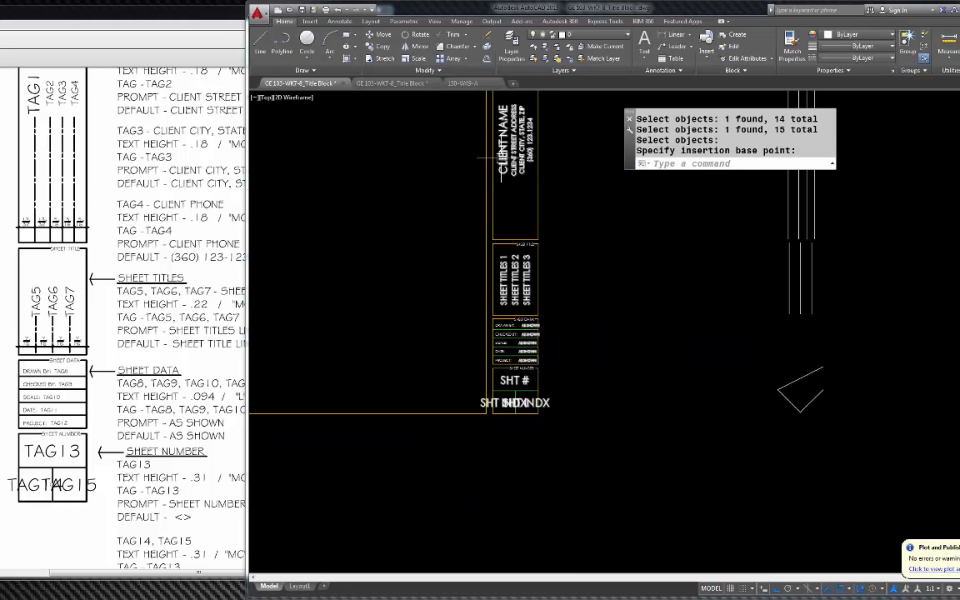
pyautogui.scroll(5, 523, 350)
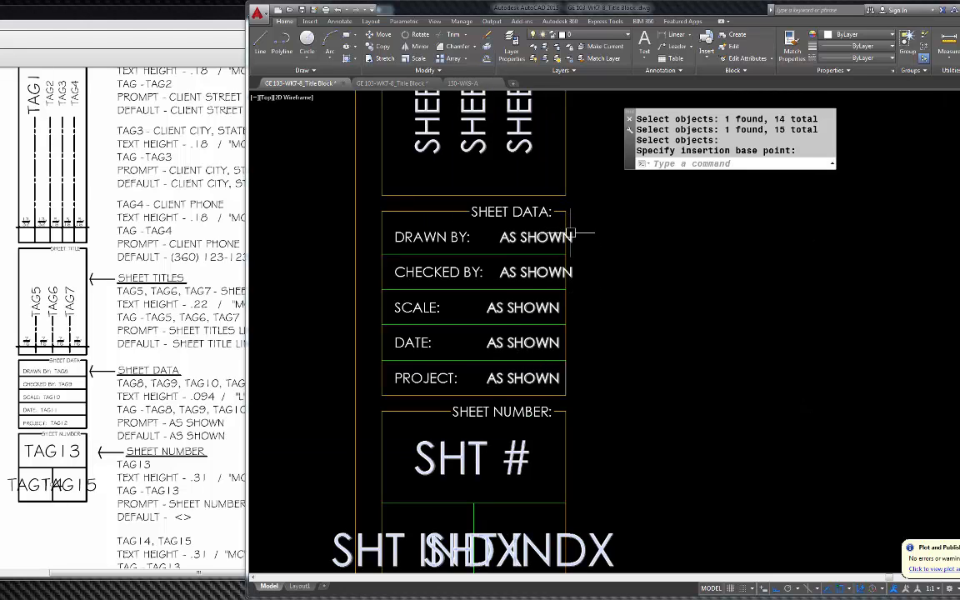
pyautogui.doubleClick(525, 237)
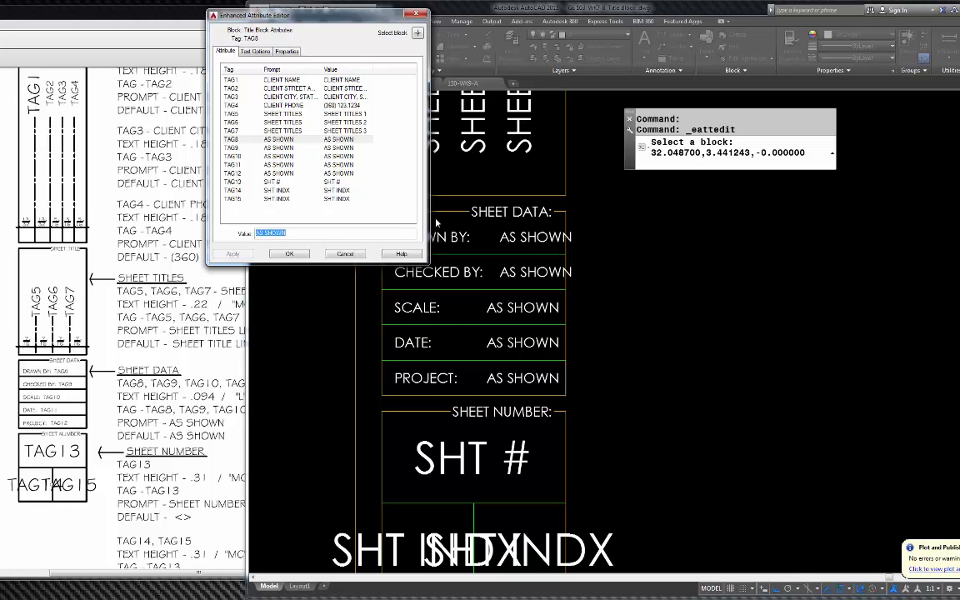
pyautogui.press('Escape')
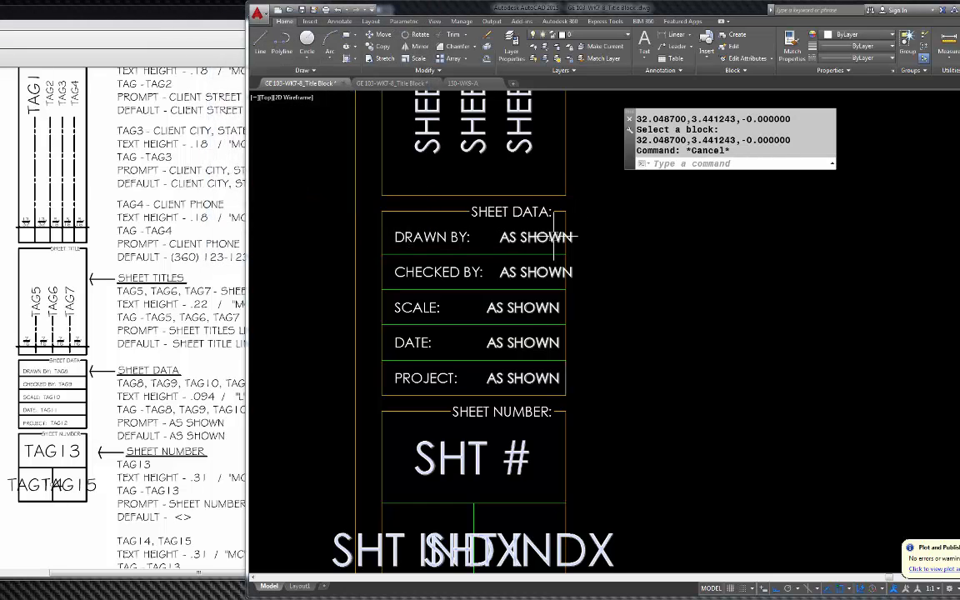
pyautogui.doubleClick(505, 236)
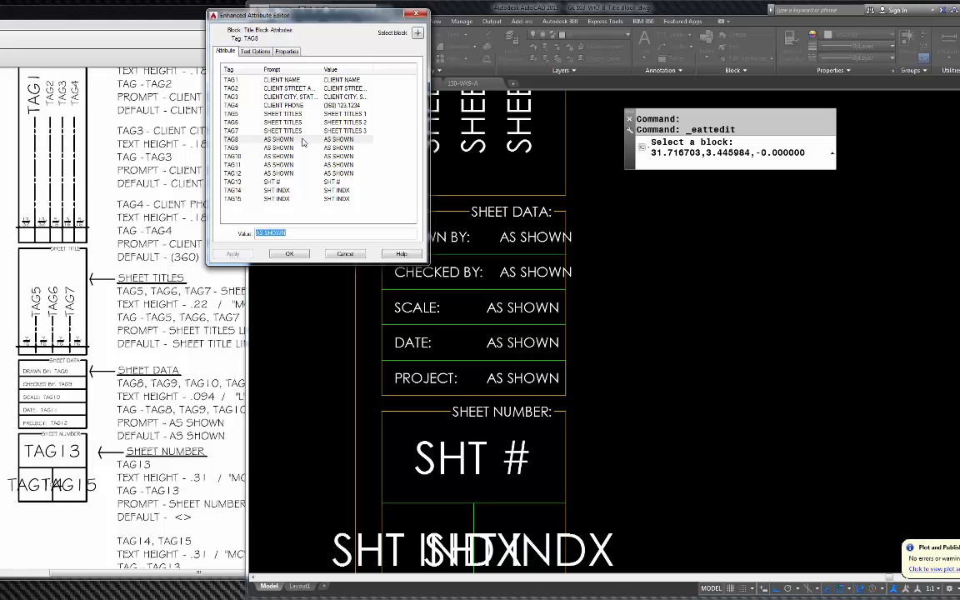
pyautogui.moveTo(347, 23); pyautogui.dragTo(265, 83)
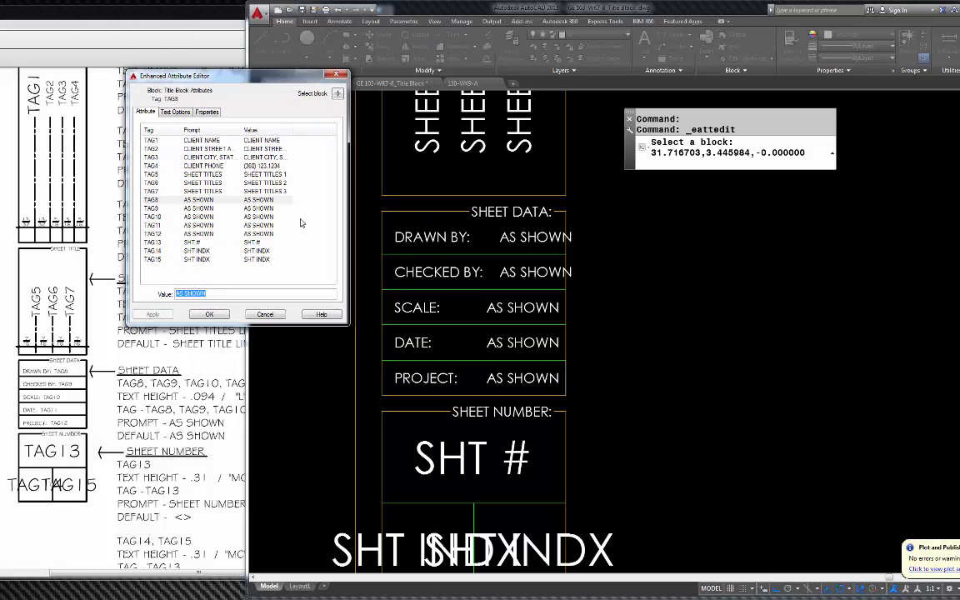
pyautogui.press('Return')
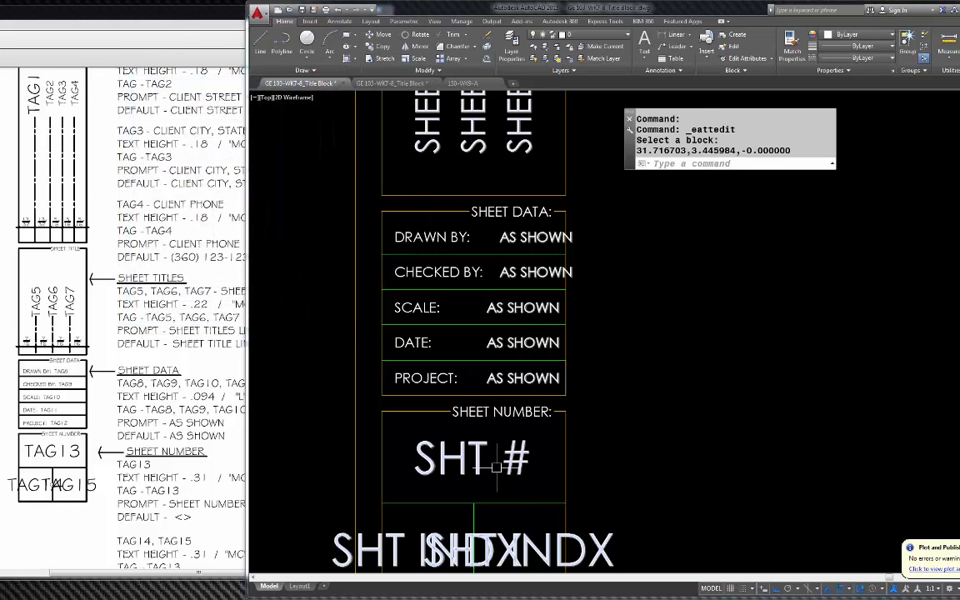
# Step: Set the sheet number attribute TAG13 to 1 and the sheet index attributes TAG14 and TAG15 to 1 and 2
pyautogui.doubleClick(474, 450)
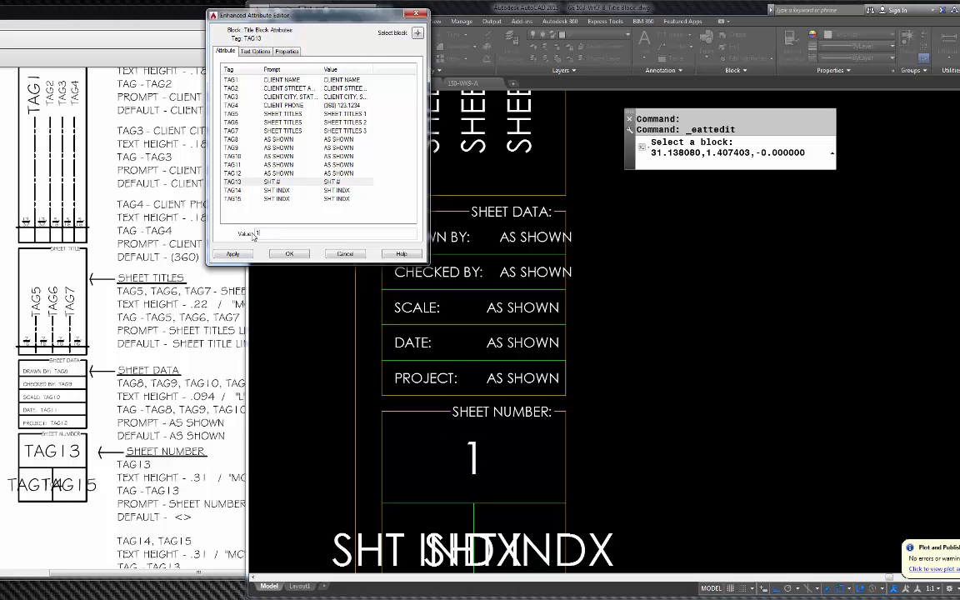
pyautogui.press('Return')
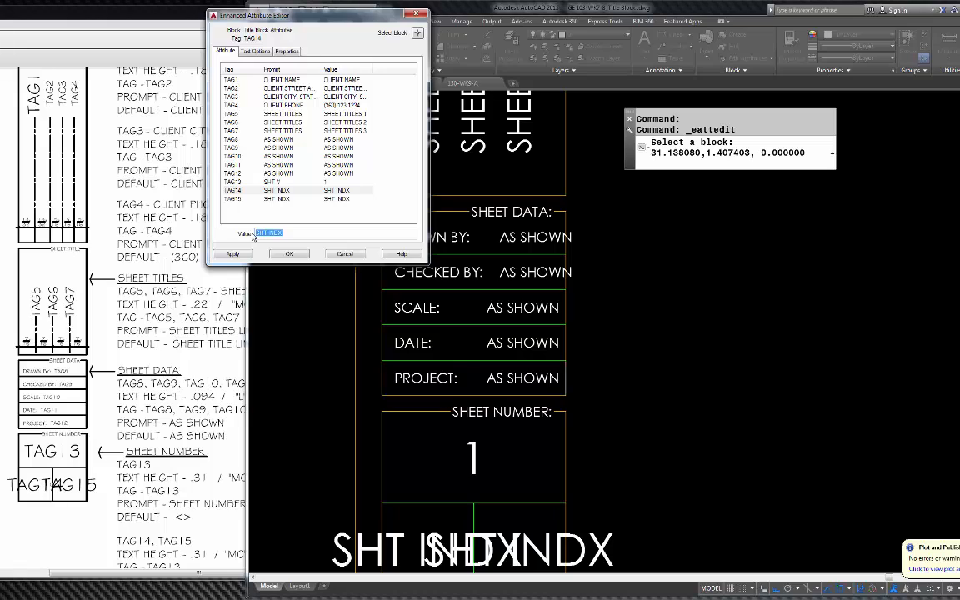
pyautogui.write('1')
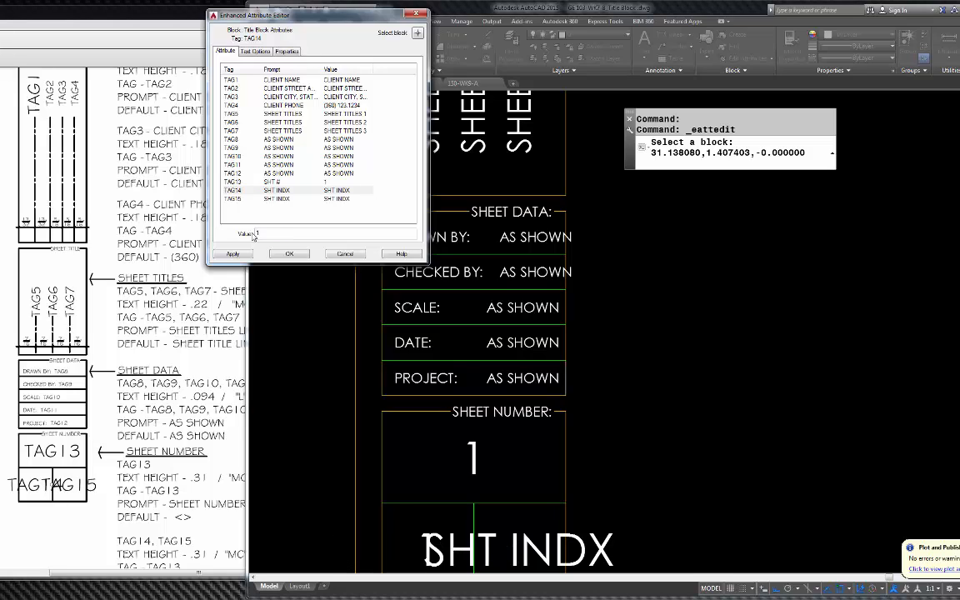
pyautogui.press('Return')
pyautogui.write('2')
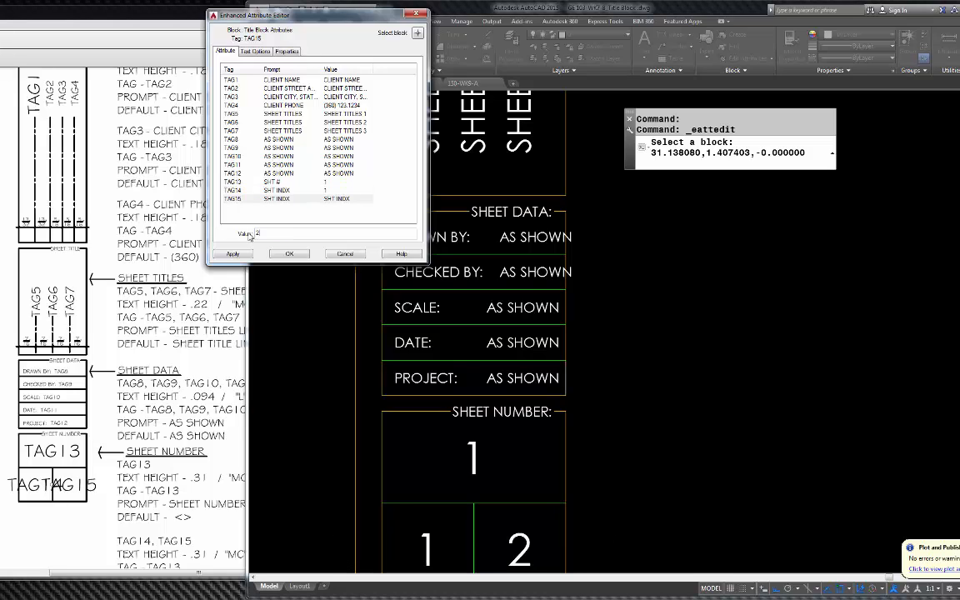
pyautogui.click(303, 255)
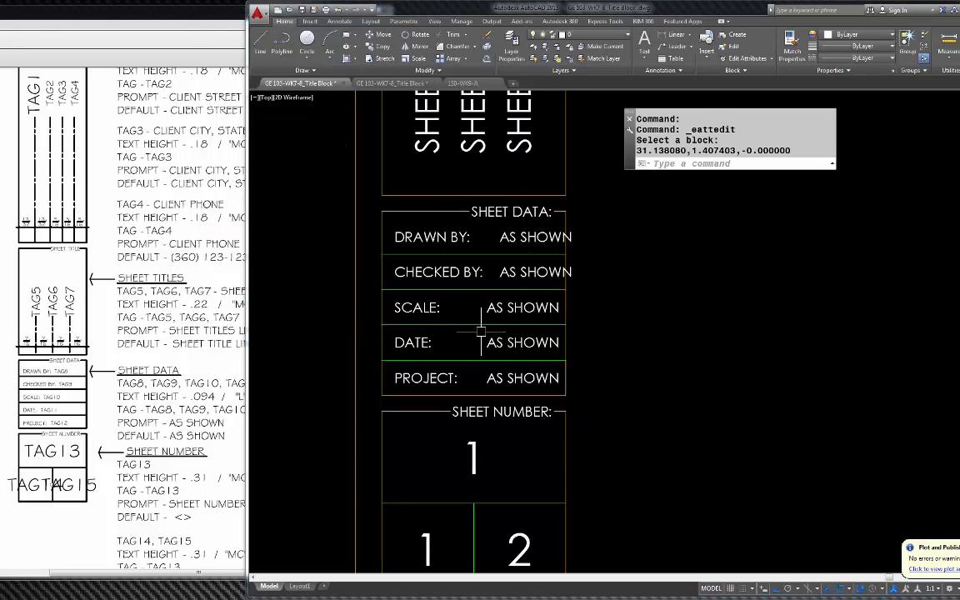
# Step: Fill in the DRAWN BY and CHECKED BY attributes, TAG8 and TAG9, with the drafter's initials
pyautogui.scroll(-2, 479, 333)
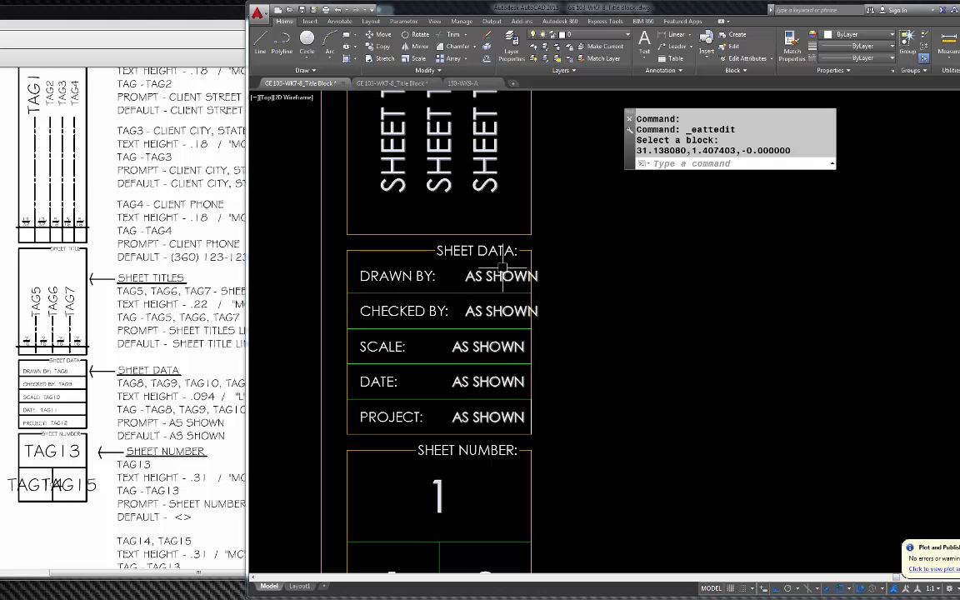
pyautogui.click(530, 267)
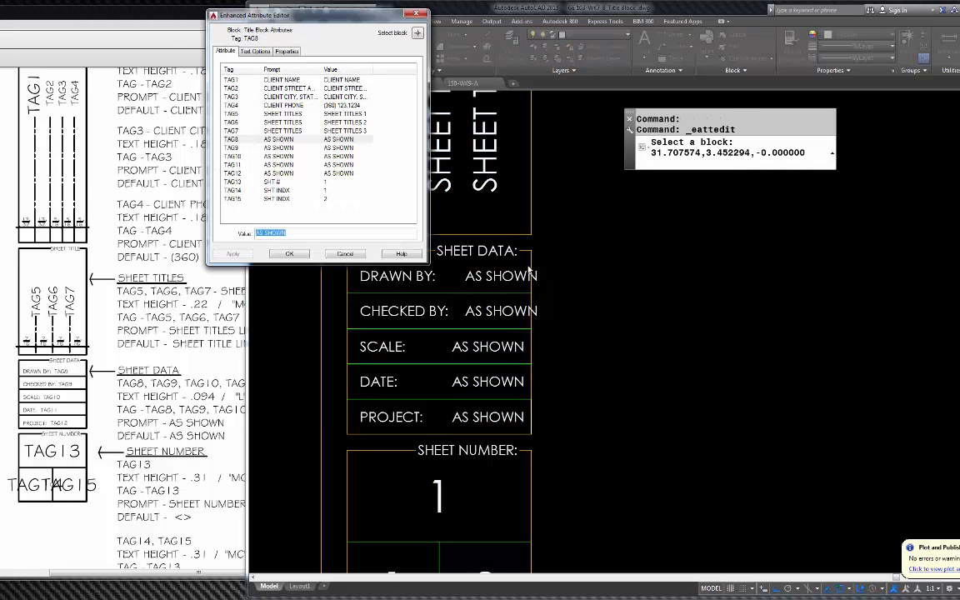
pyautogui.write('DHH')
pyautogui.press('Return')
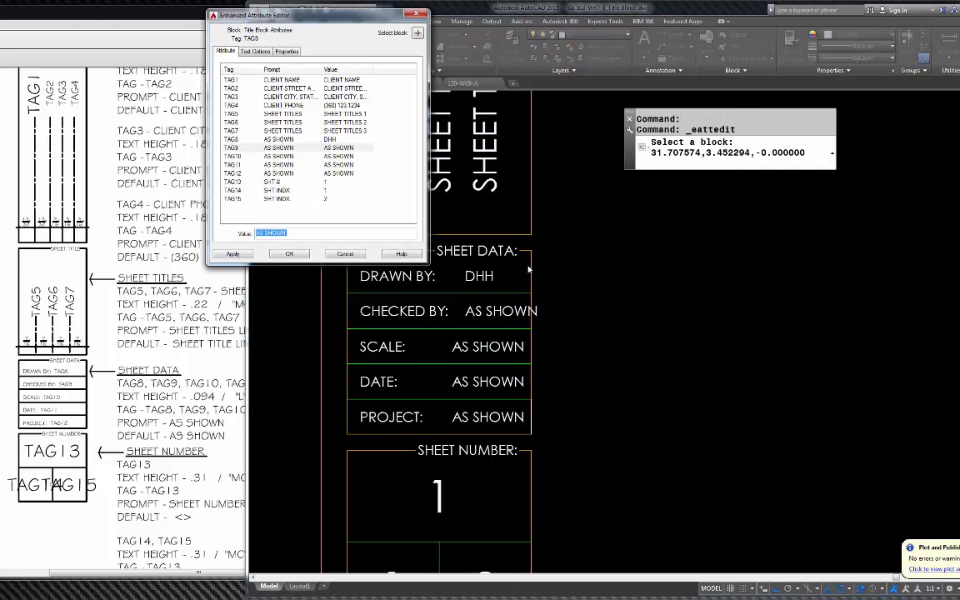
pyautogui.write('DHH')
pyautogui.press('Return')
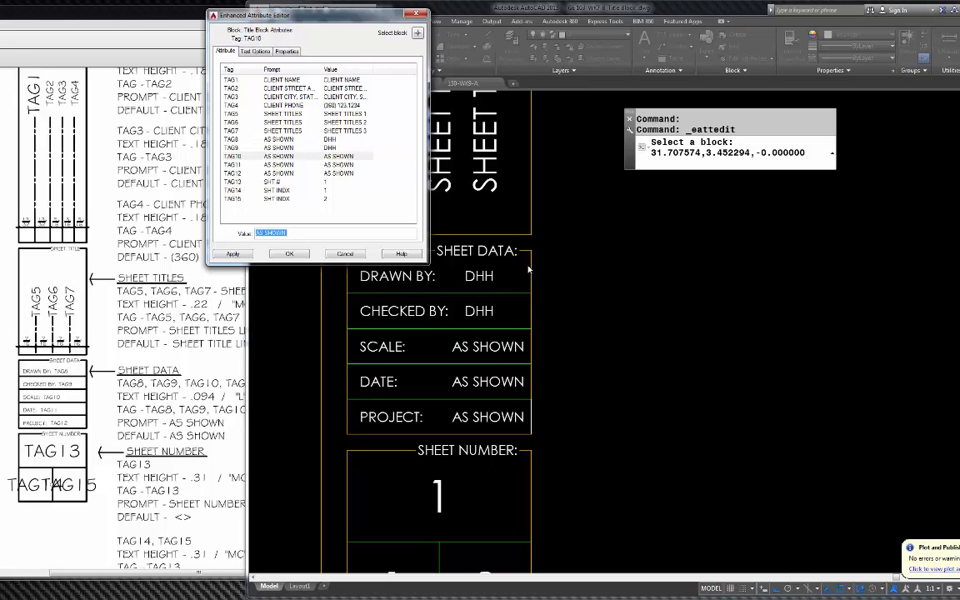
# Step: Set the SCALE attribute to 1'=1'-0", DATE to 02/20/15 and PROJECT to ELEC PLAN, and accept the attribute values
pyautogui.write('1\'=1\'-0"')
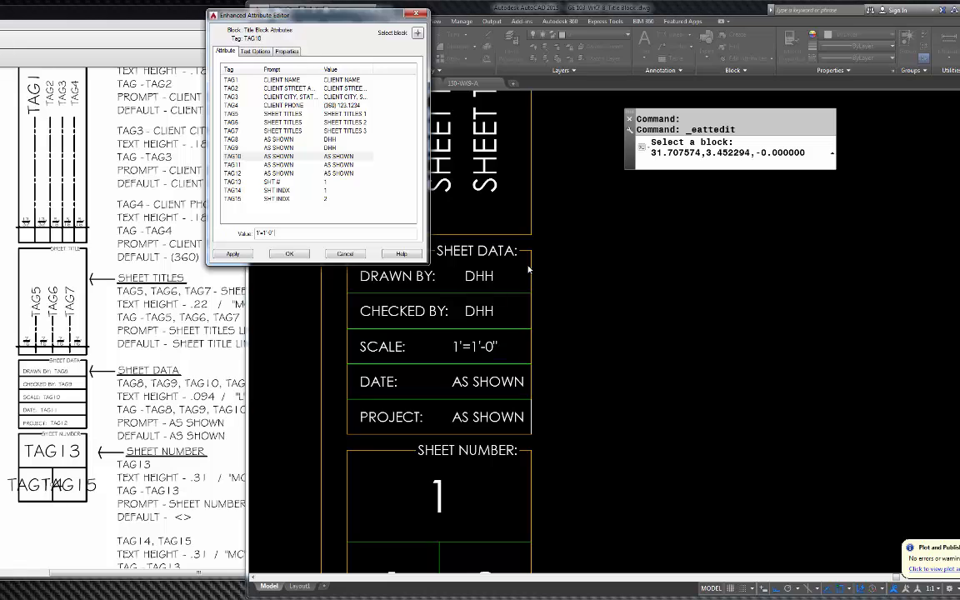
pyautogui.press('Return')
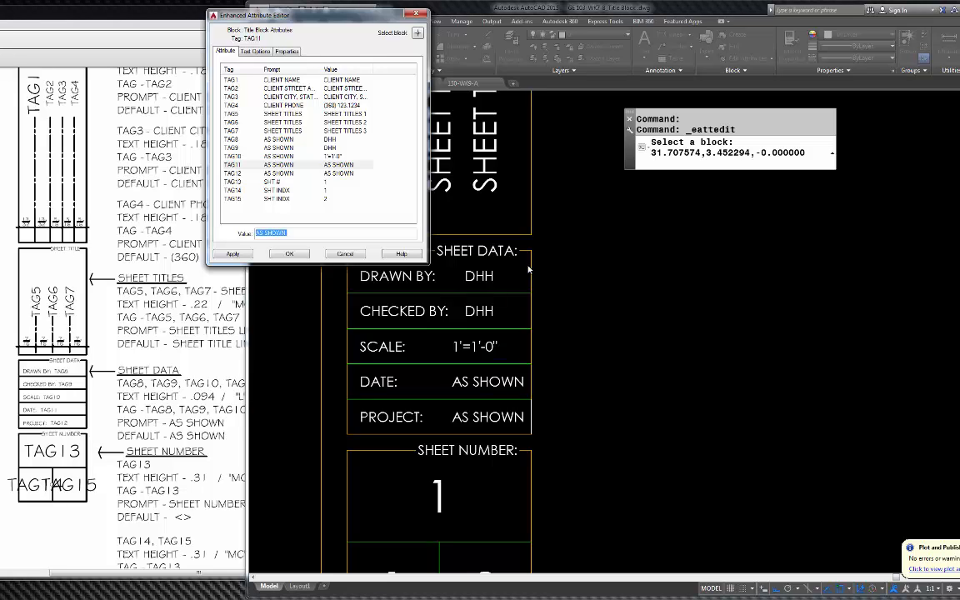
pyautogui.write('02/20/15')
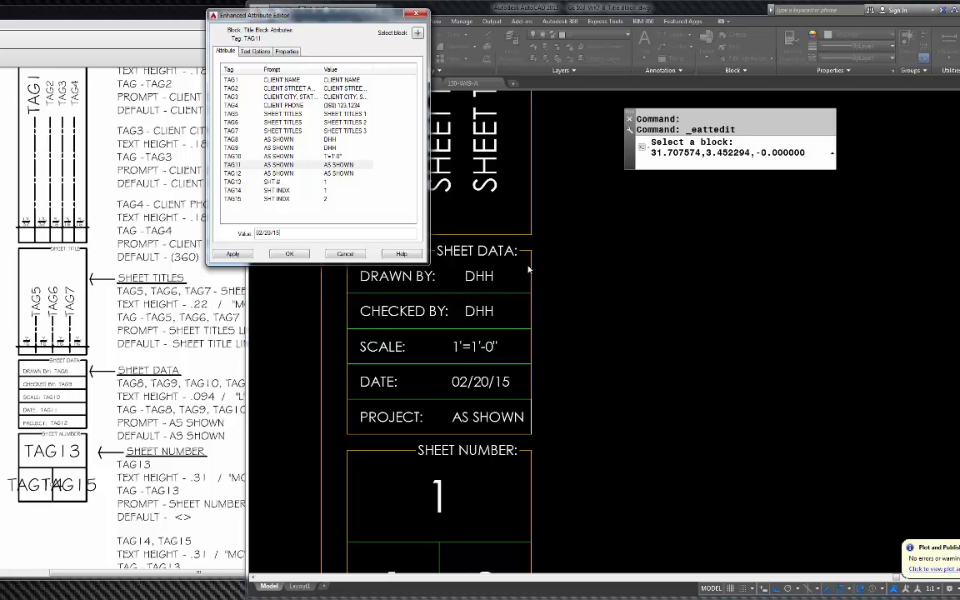
pyautogui.press('Return')
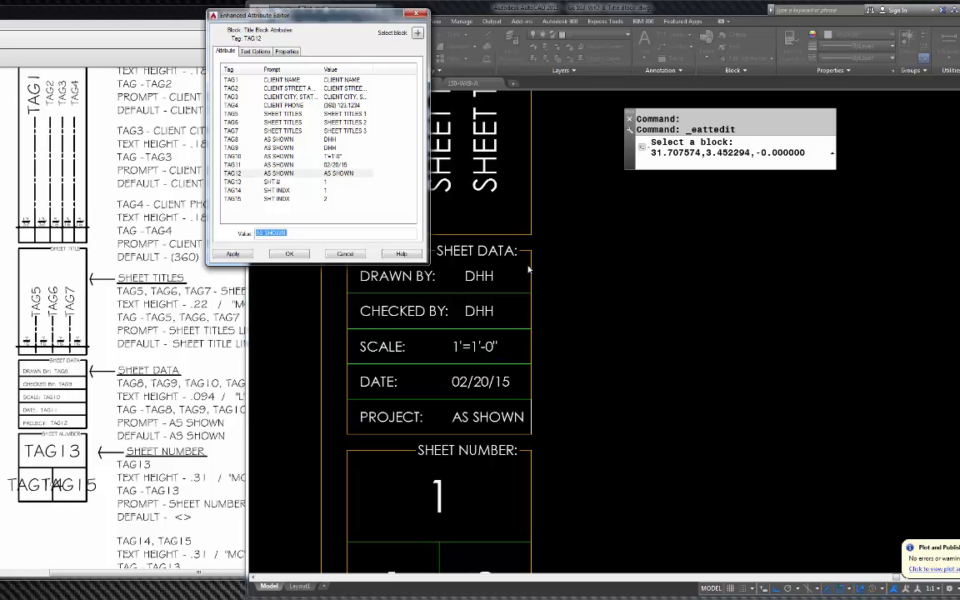
pyautogui.write('ELEC PLAN')
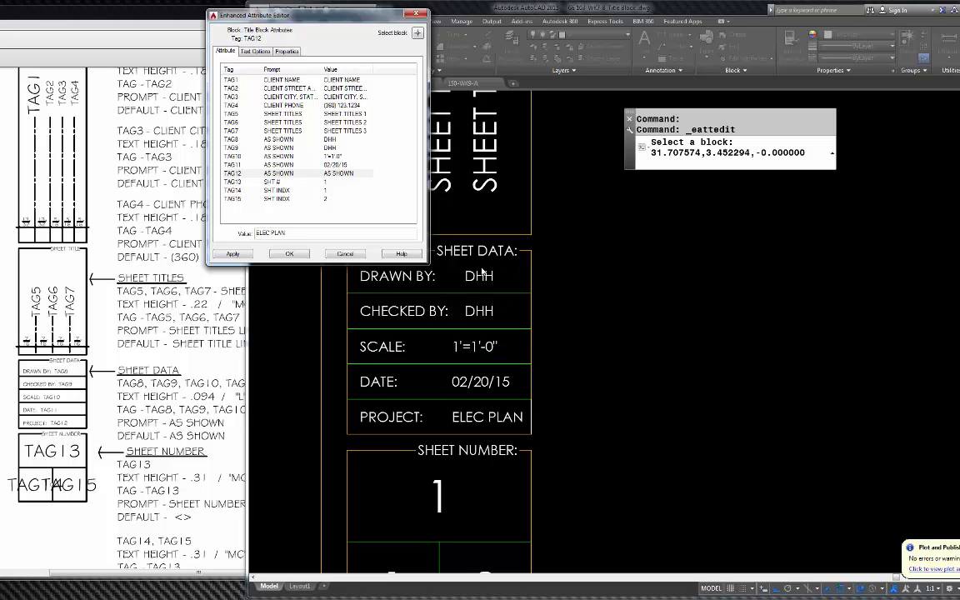
pyautogui.click(288, 253)
pyautogui.scroll(-4, 491, 222)
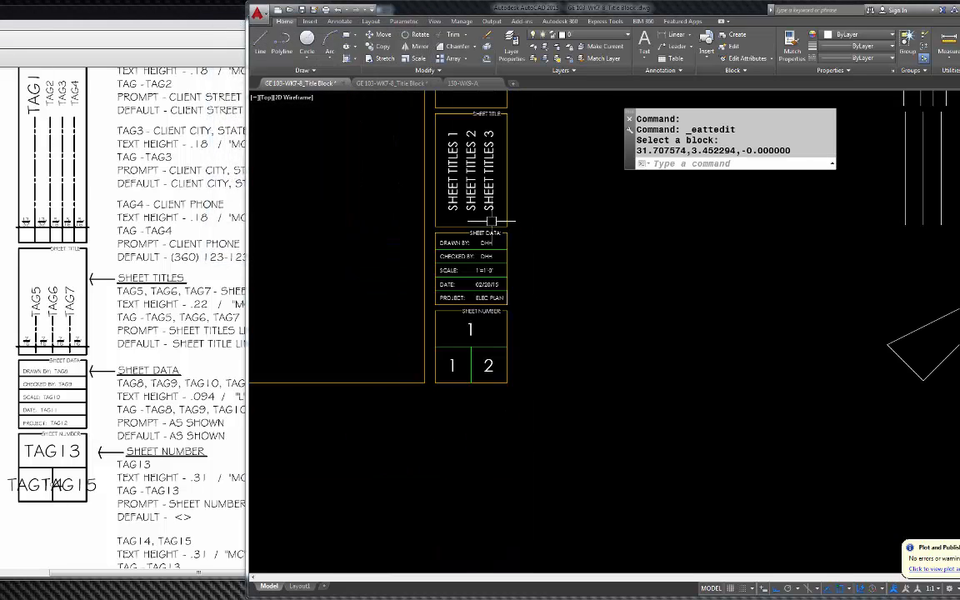
pyautogui.scroll(4, 471, 364)
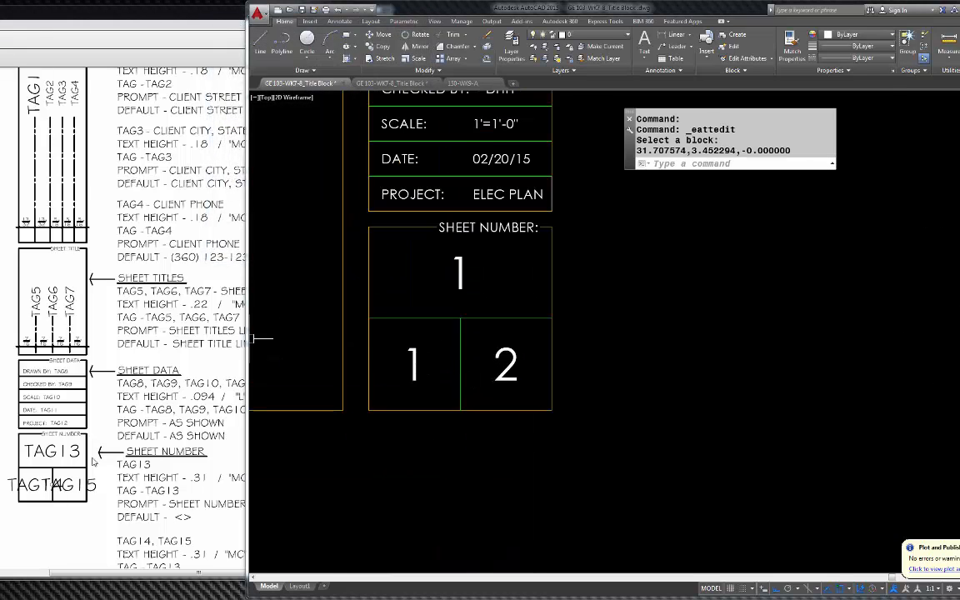
pyautogui.click(62, 496)
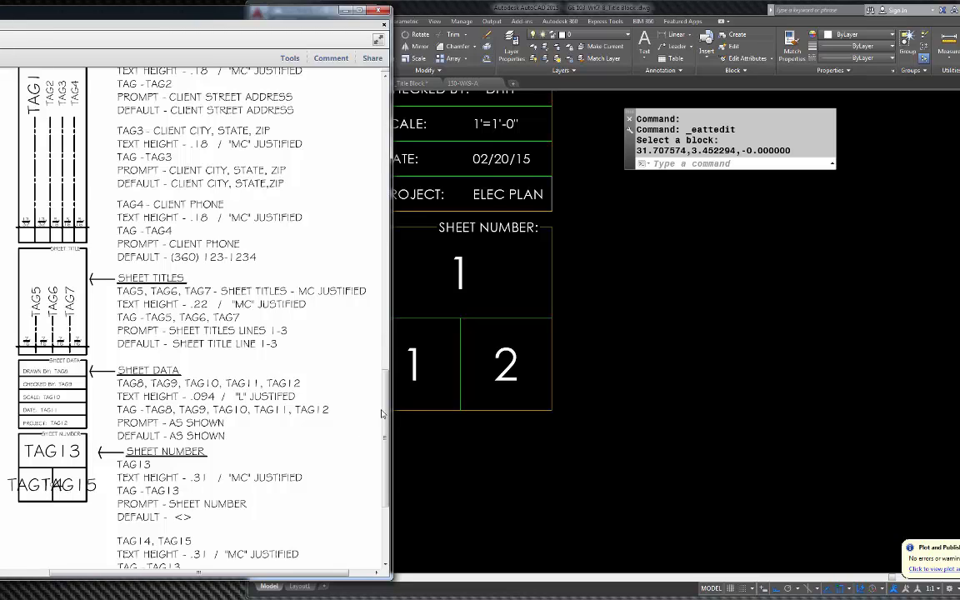
pyautogui.click(630, 351)
pyautogui.scroll(-2, 657, 360)
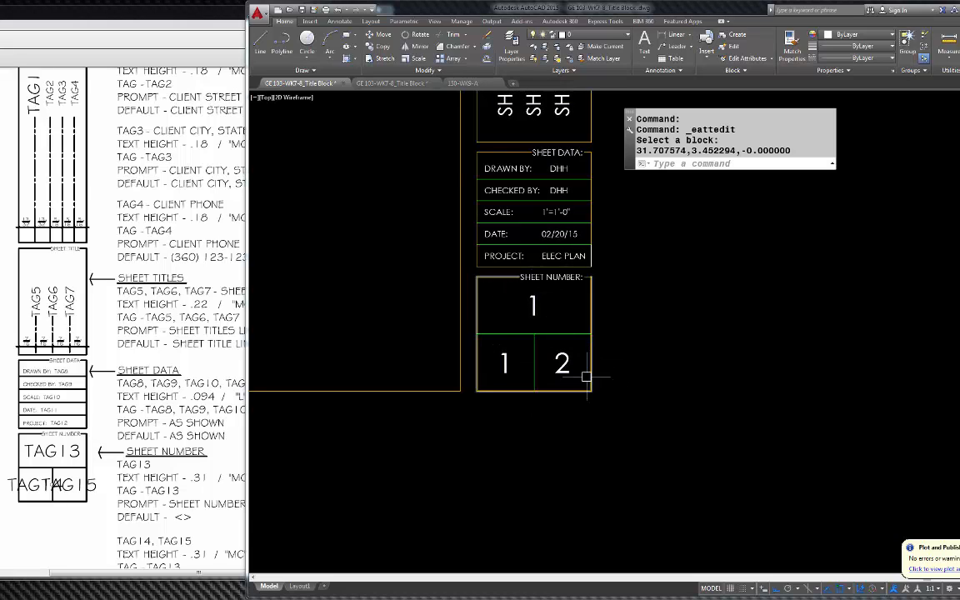
# Step: Copy the SHEET NUMBER: label from its middle-right insertion point to the midpoint of the divider between the two lower sheet index cells
pyautogui.scroll(4, 552, 366)
pyautogui.scroll(-2, 526, 269)
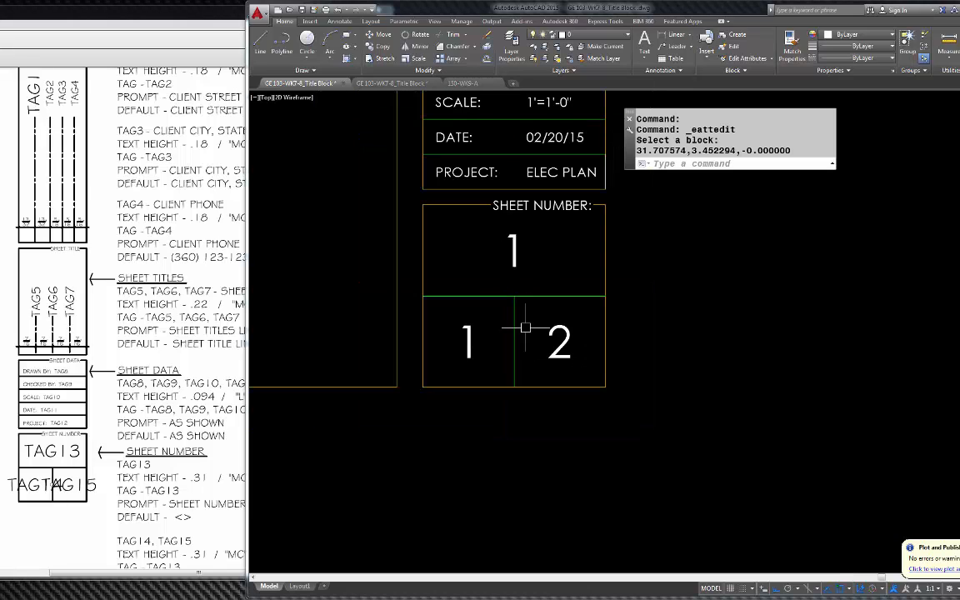
pyautogui.click(525, 205)
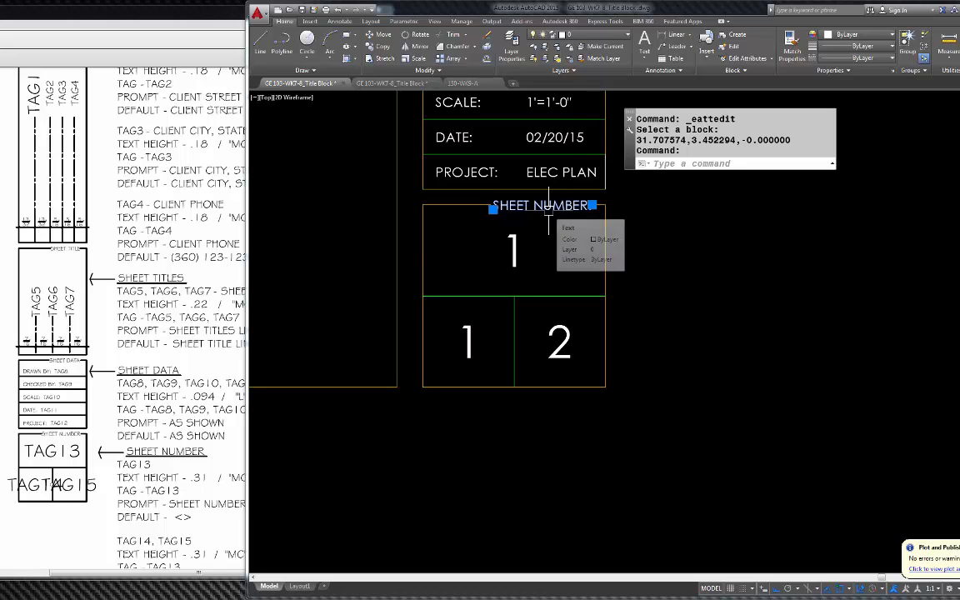
pyautogui.write('c')
pyautogui.press('space')
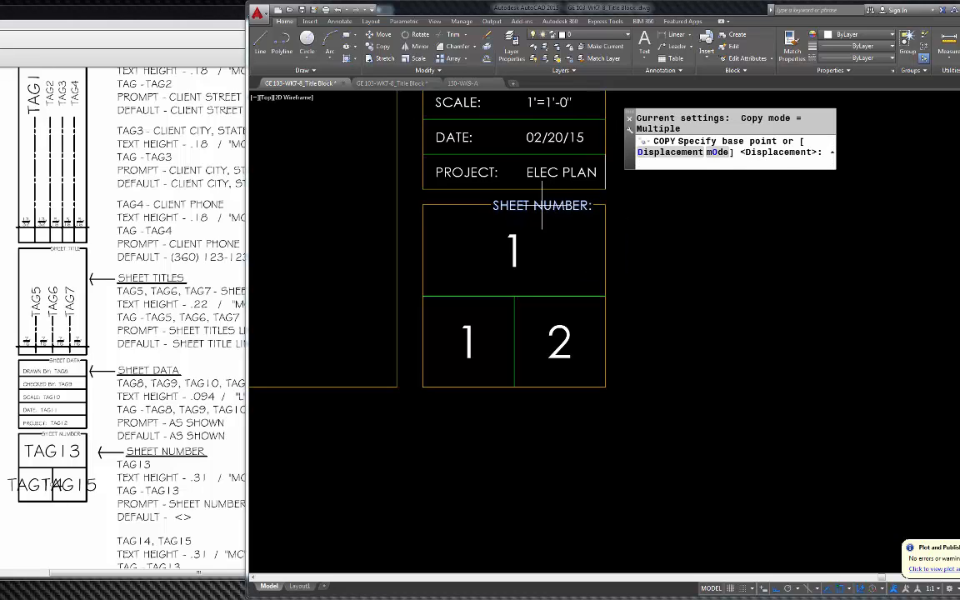
pyautogui.click(590, 205)
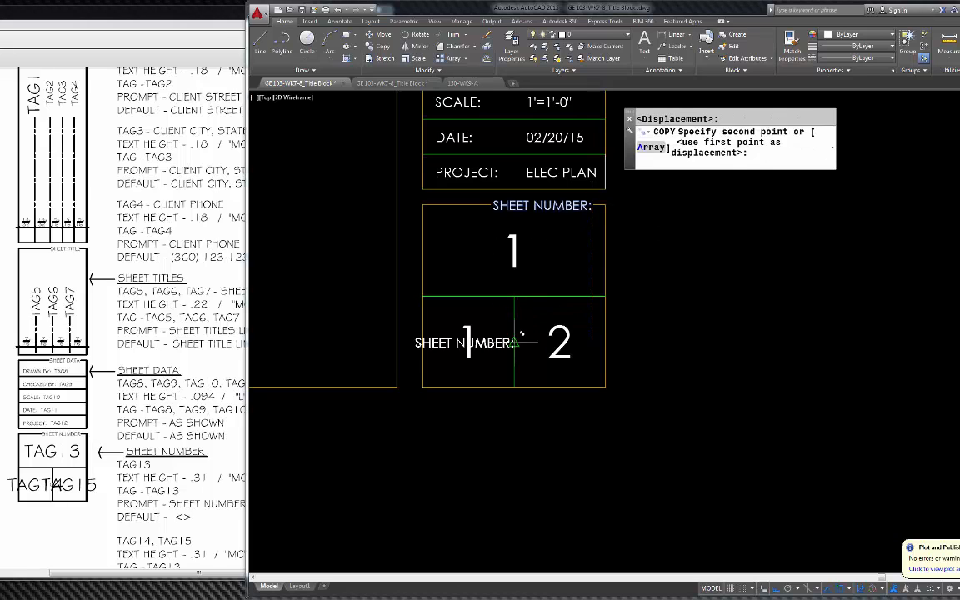
pyautogui.click(511, 341)
pyautogui.press('Escape')
# Step: Set the justification of the copied SHEET NUMBER: text to Middle center
pyautogui.click(489, 339)
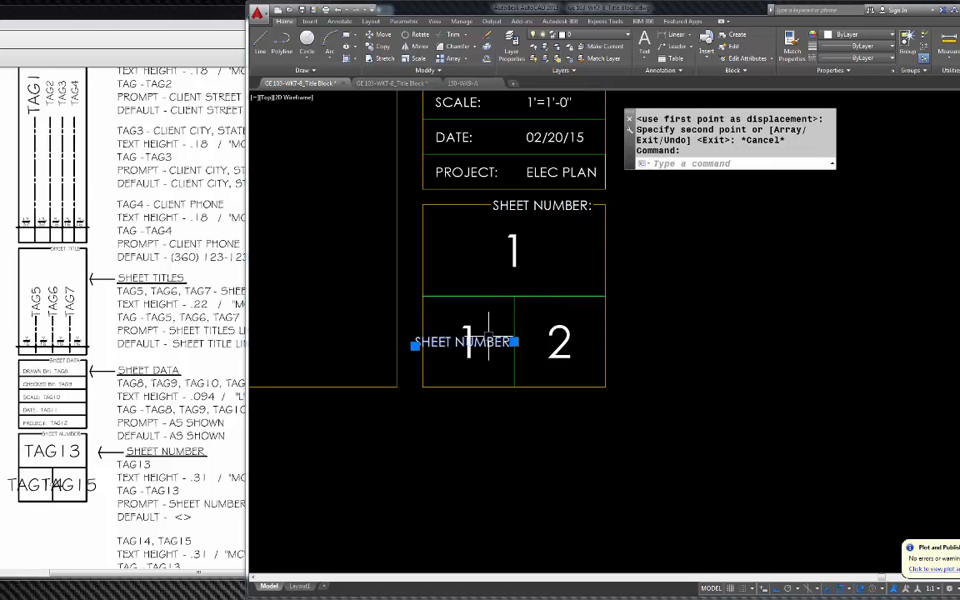
pyautogui.rightClick(490, 336)
pyautogui.click(529, 330)
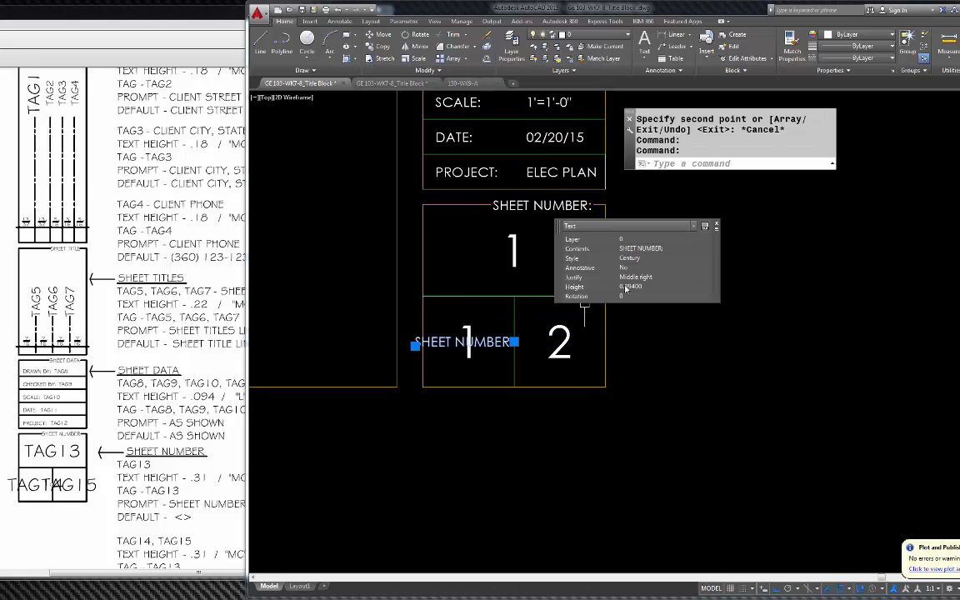
pyautogui.click(652, 278)
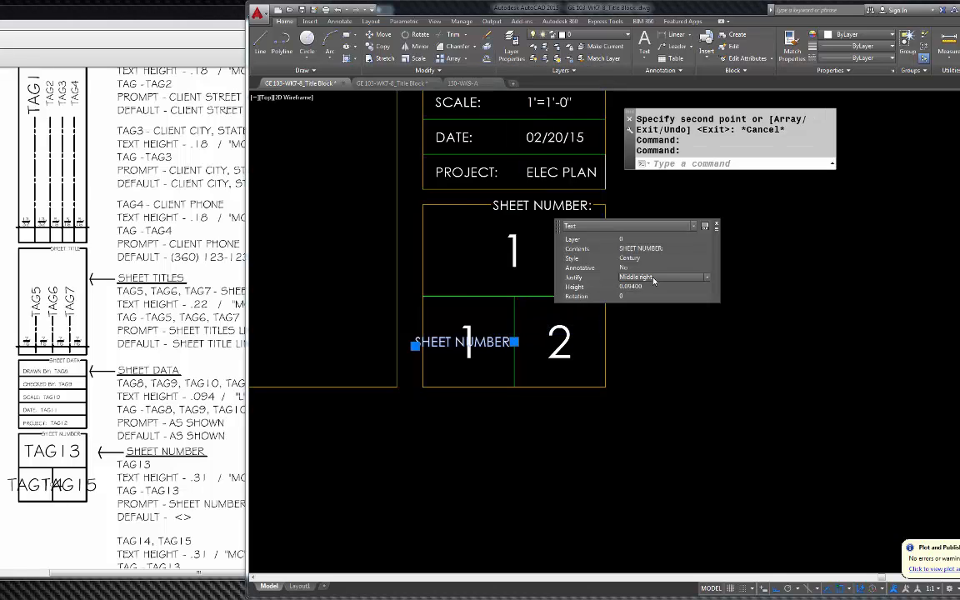
pyautogui.click(707, 277)
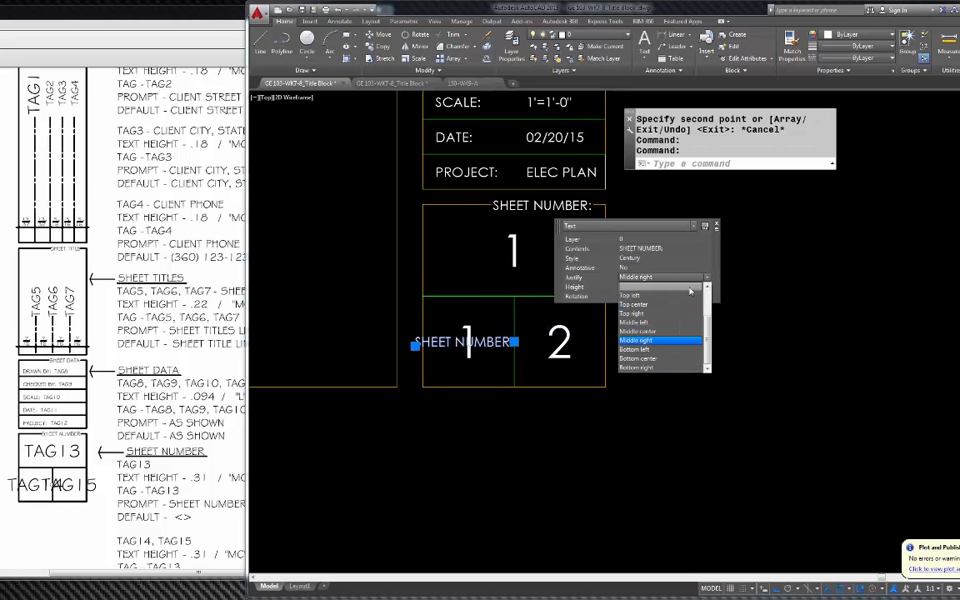
pyautogui.click(647, 332)
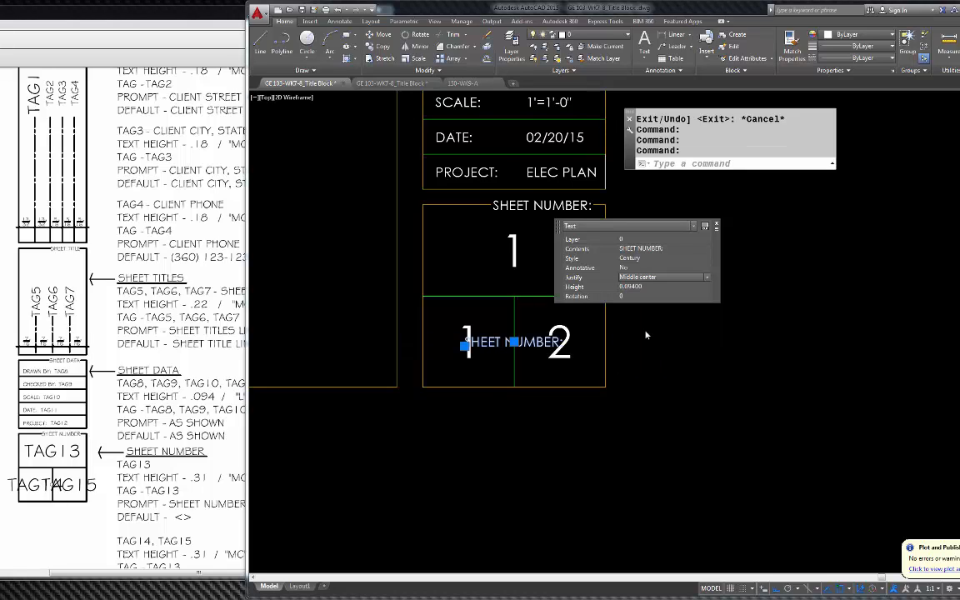
pyautogui.press('Escape')
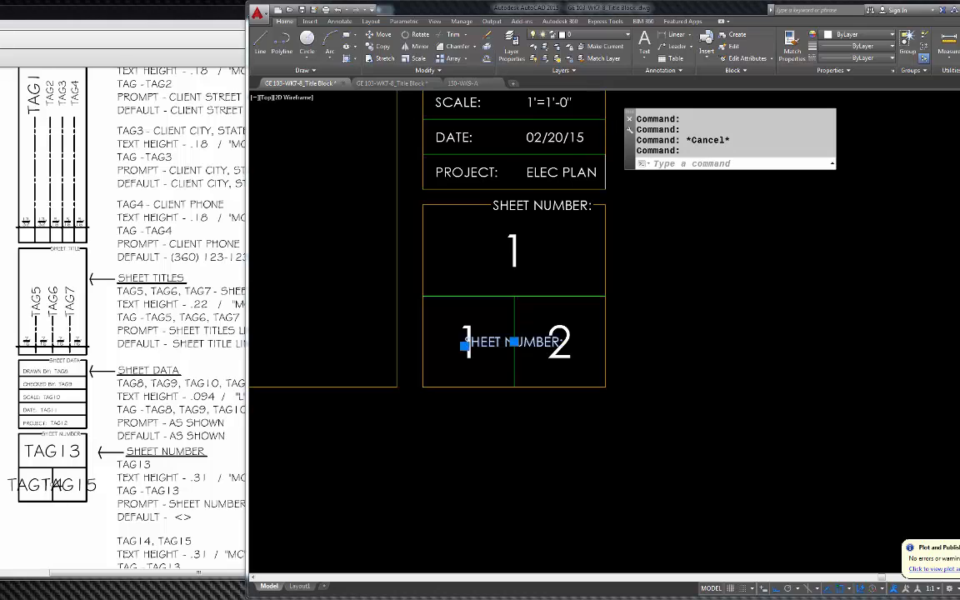
# Step: Change the copied label's text between the two sheet index numbers to OF
pyautogui.doubleClick(467, 340)
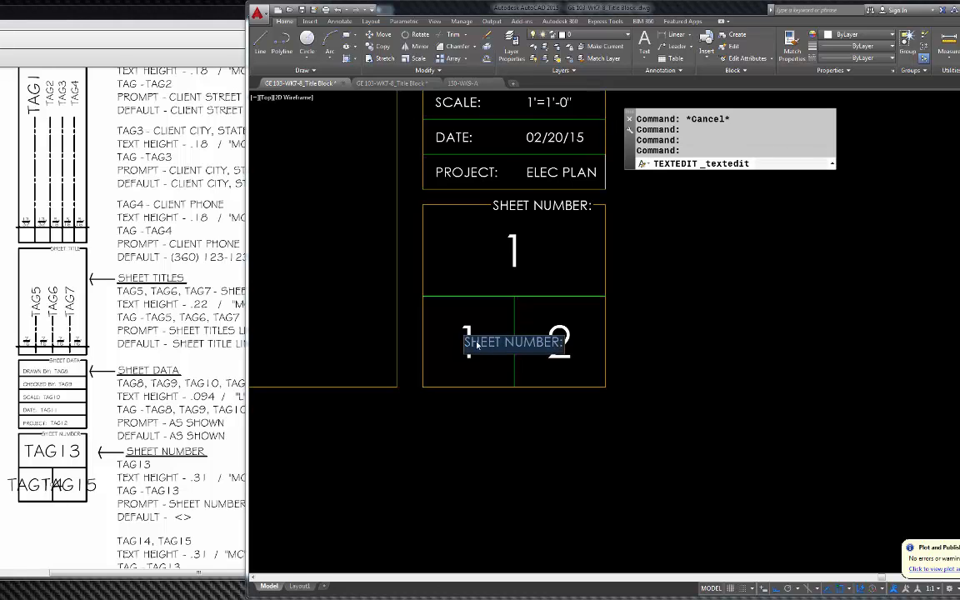
pyautogui.write('OF')
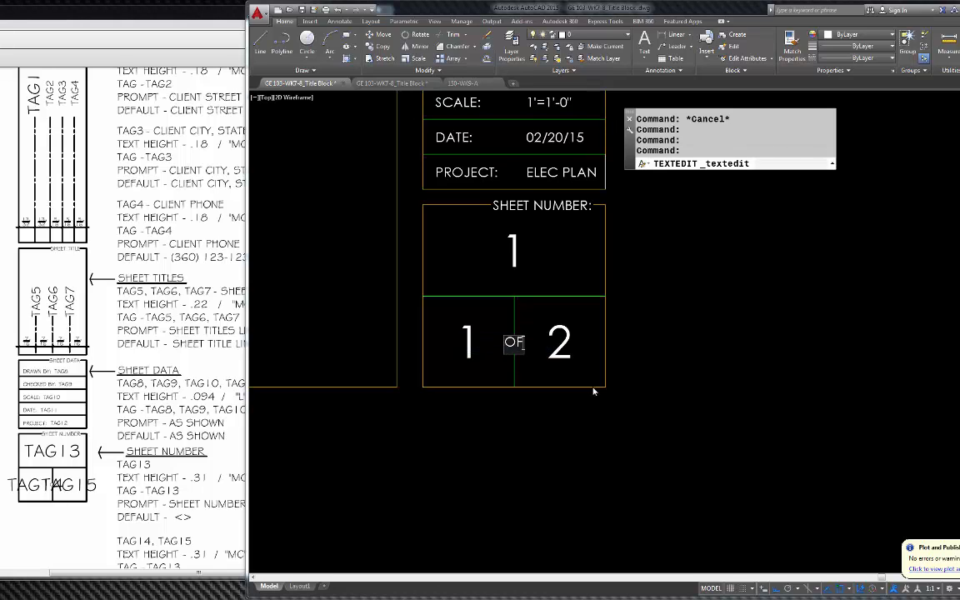
pyautogui.press('Return')
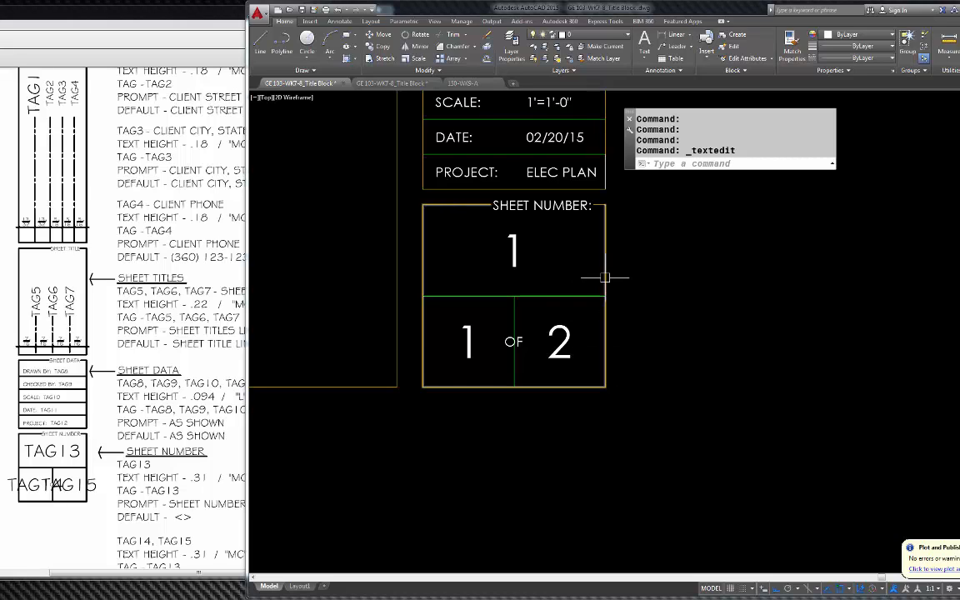
# Step: Trim away the part of the vertical divider that runs through the OF text, using all objects as cutting edges
pyautogui.scroll(5, 521, 359)
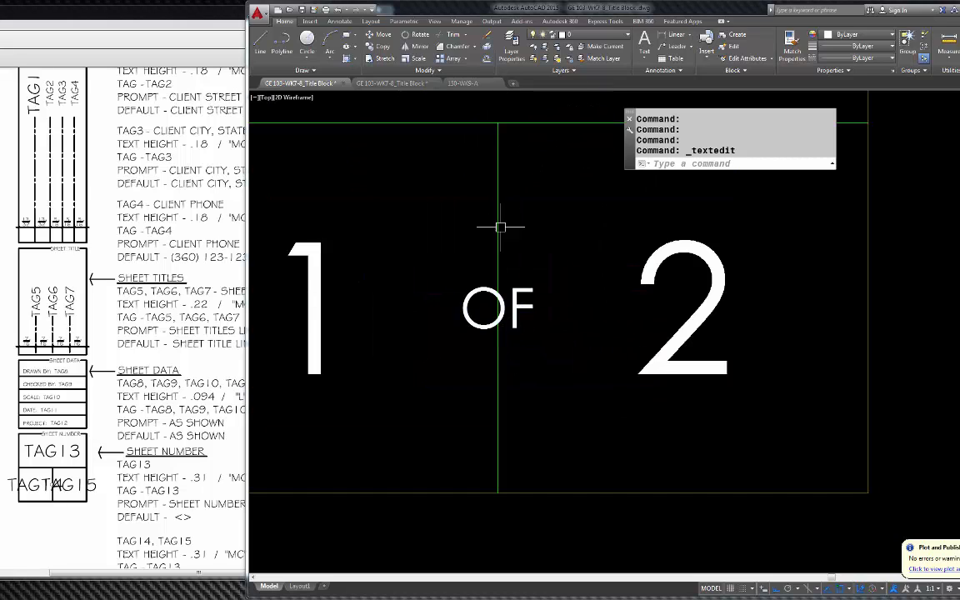
pyautogui.click(452, 34)
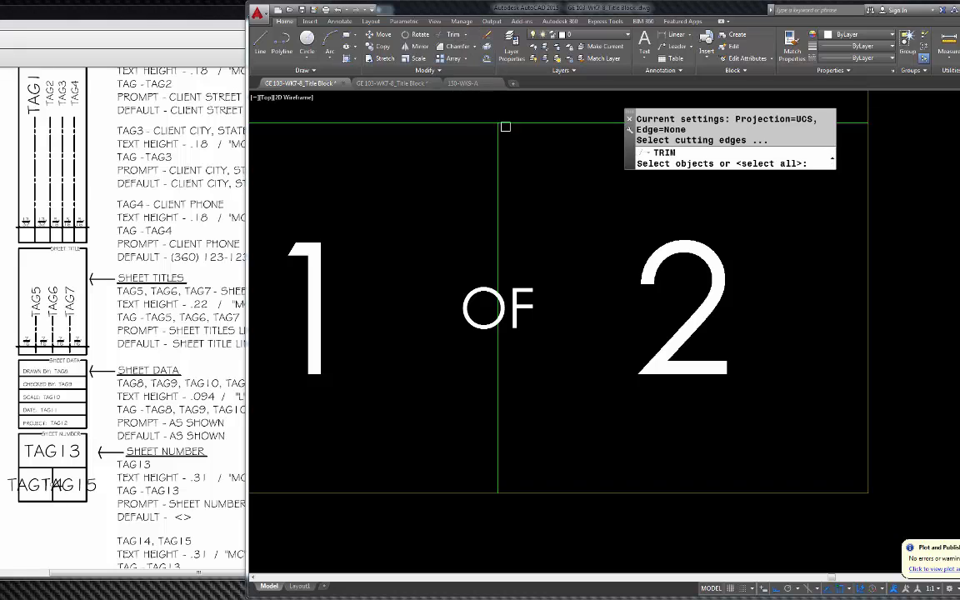
pyautogui.press('Return')
pyautogui.click(499, 314)
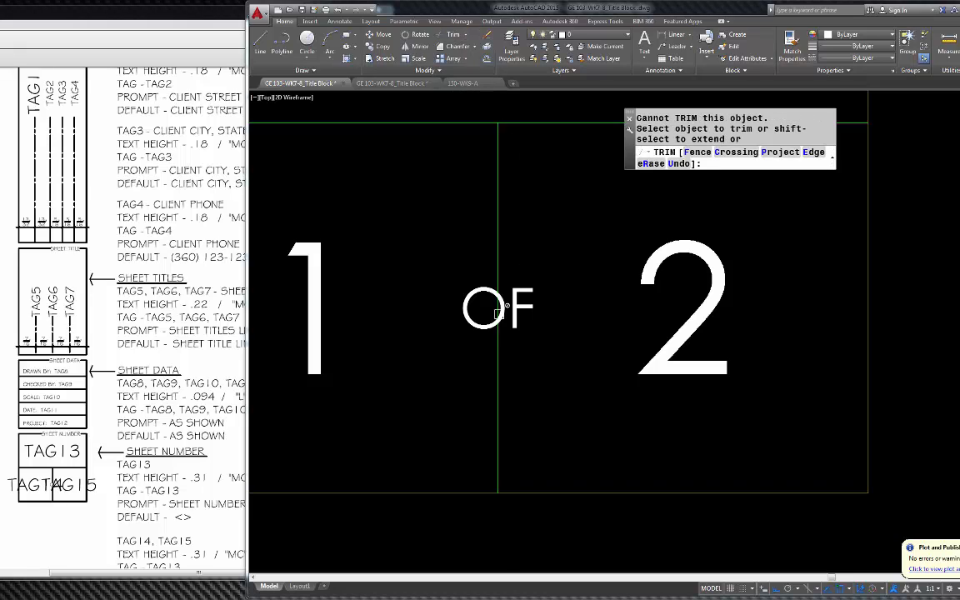
pyautogui.scroll(4, 497, 316)
pyautogui.press('Escape')
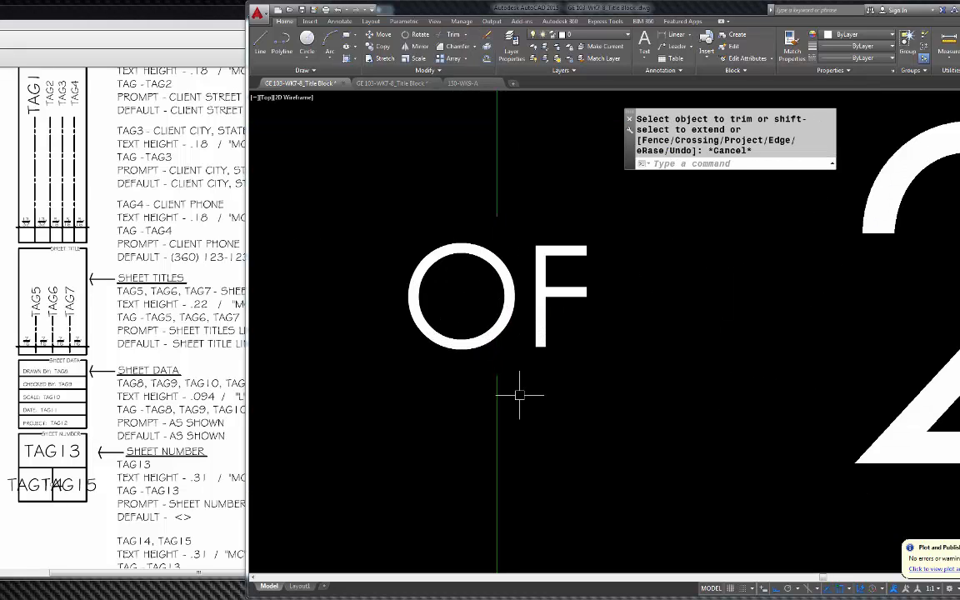
# Step: Erase the leftover vertical lines and angled lines lying outside the sheet beside the title block
pyautogui.scroll(-5, 519, 391)
pyautogui.scroll(-6, 609, 400)
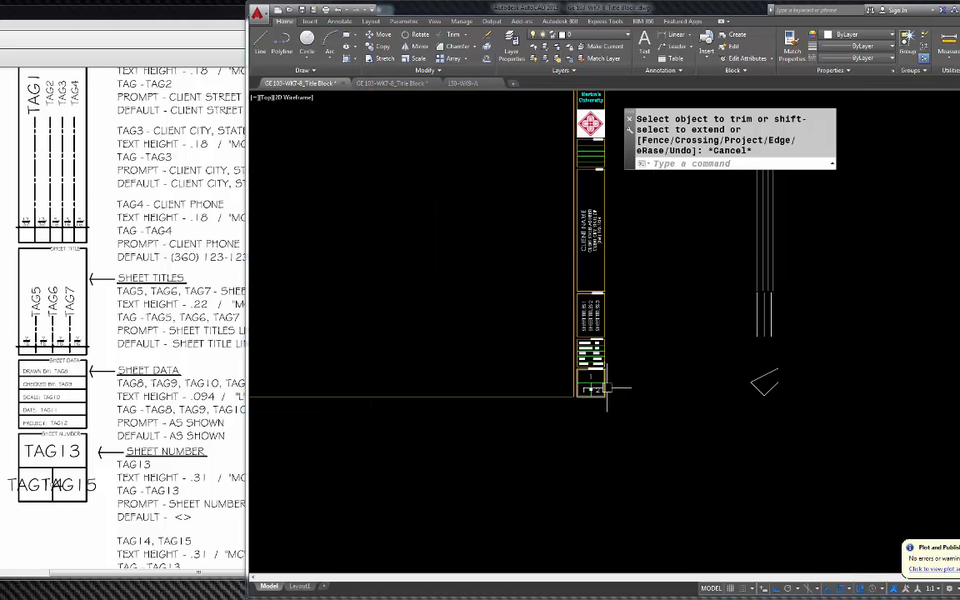
pyautogui.scroll(4, 649, 354)
pyautogui.click(748, 460)
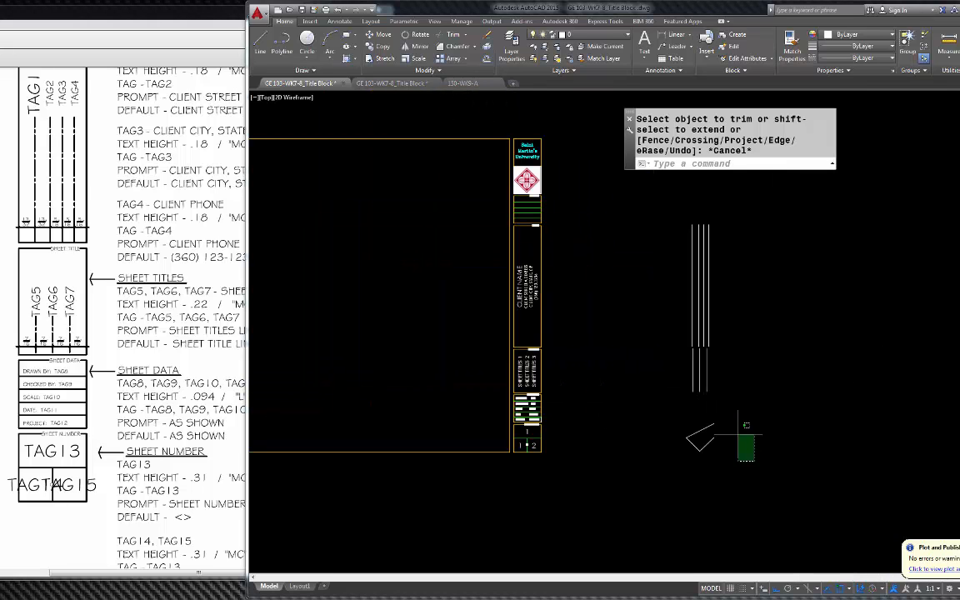
pyautogui.click(659, 207)
pyautogui.press('Delete')
# Step: Examine the finished title block, its client and sheet areas, and the attribute notes above the sheet
pyautogui.scroll(-6, 677, 257)
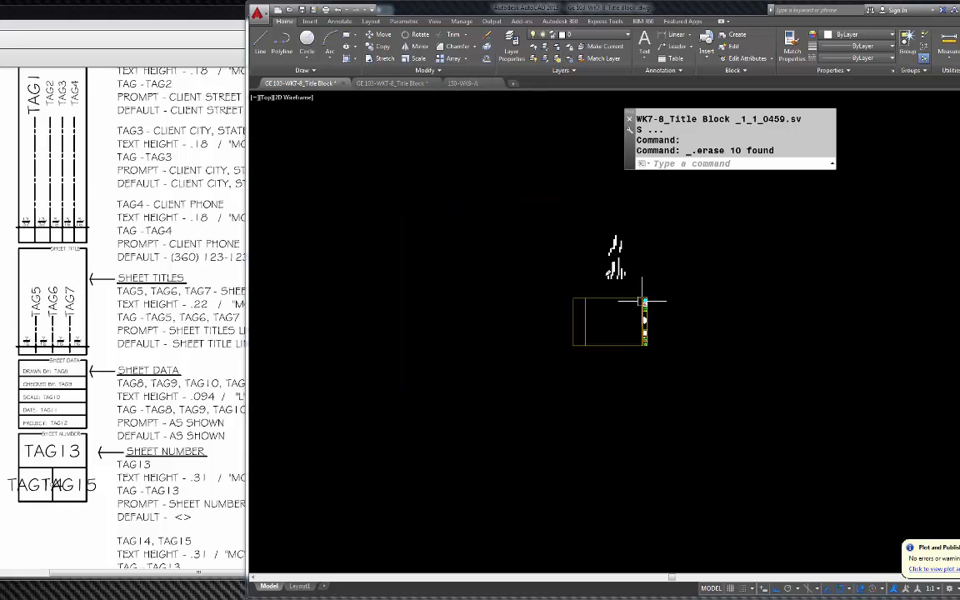
pyautogui.scroll(4, 617, 250)
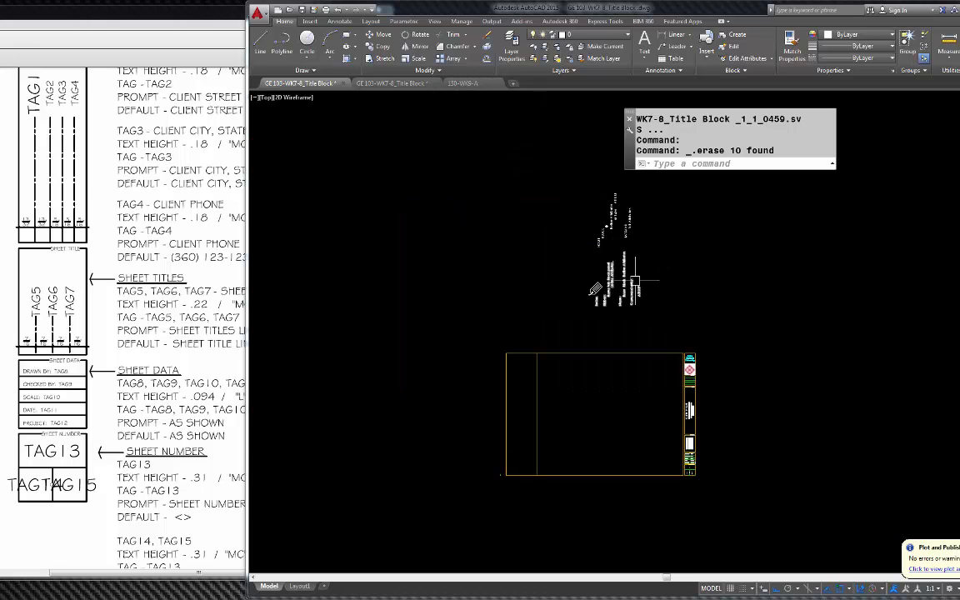
pyautogui.scroll(4, 541, 266)
pyautogui.scroll(-4, 537, 265)
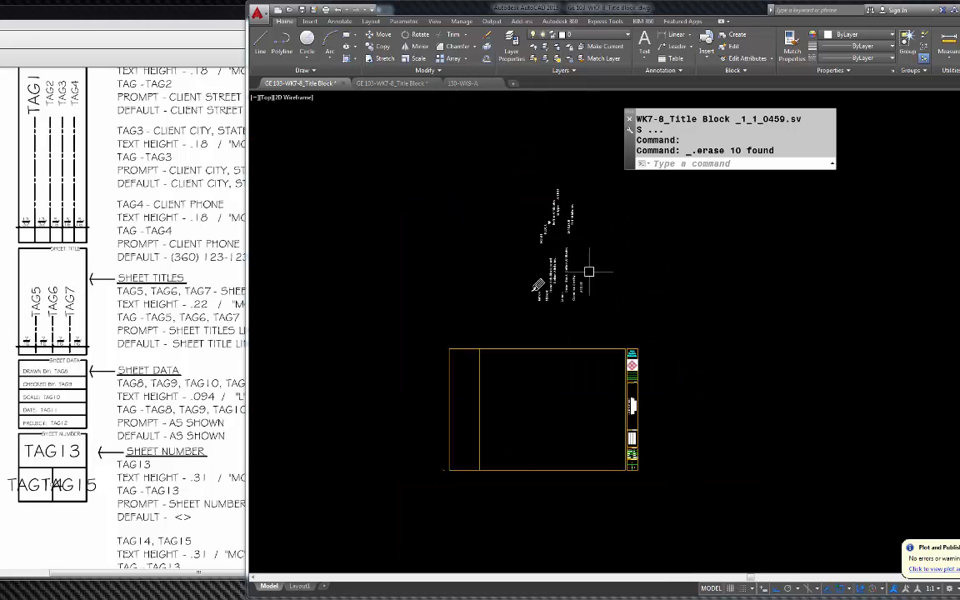
pyautogui.scroll(2, 623, 289)
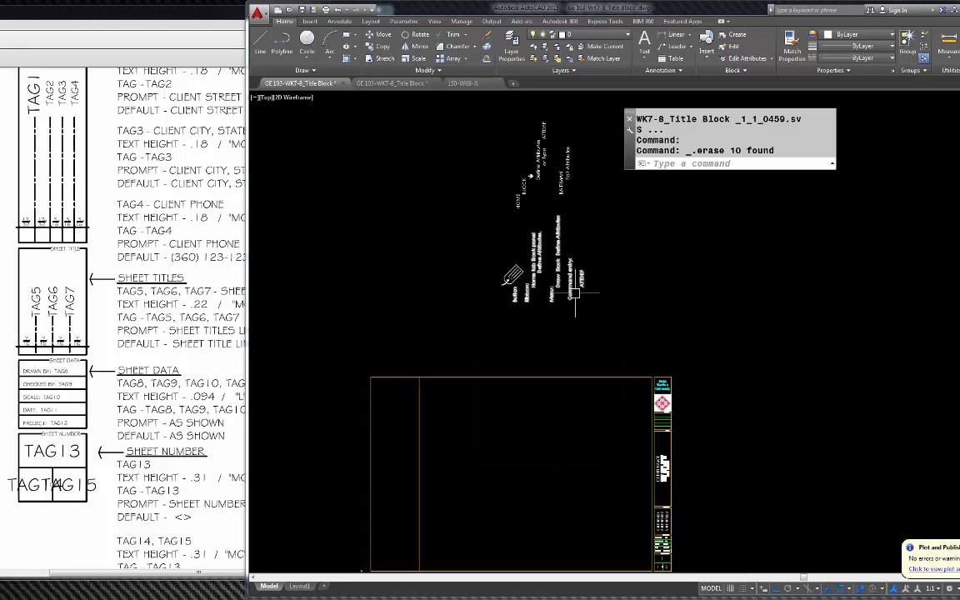
pyautogui.scroll(-4, 494, 253)
pyautogui.scroll(1, 496, 254)
pyautogui.scroll(3, 599, 320)
pyautogui.scroll(-5, 591, 321)
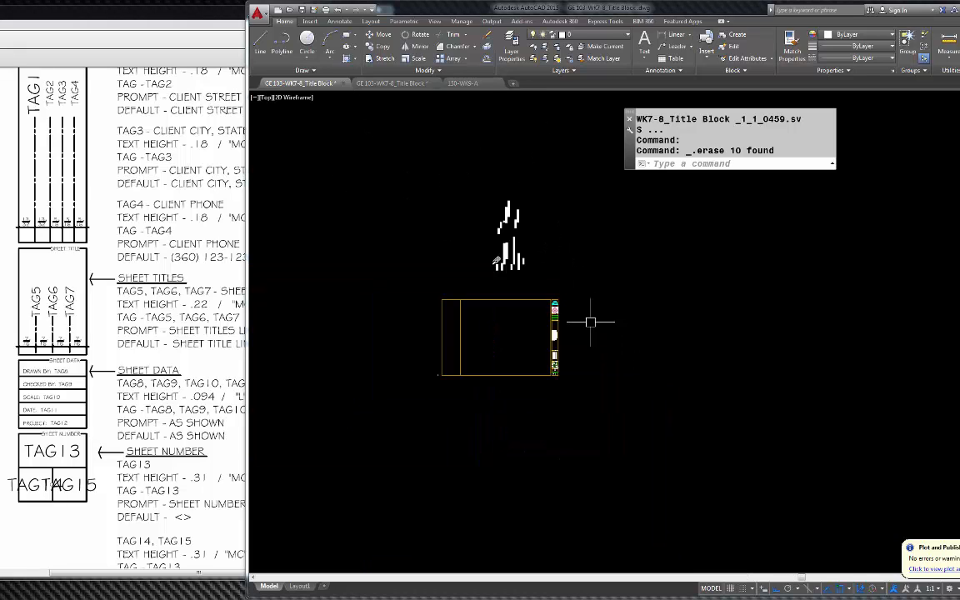
pyautogui.scroll(6, 534, 333)
pyautogui.scroll(-3, 567, 332)
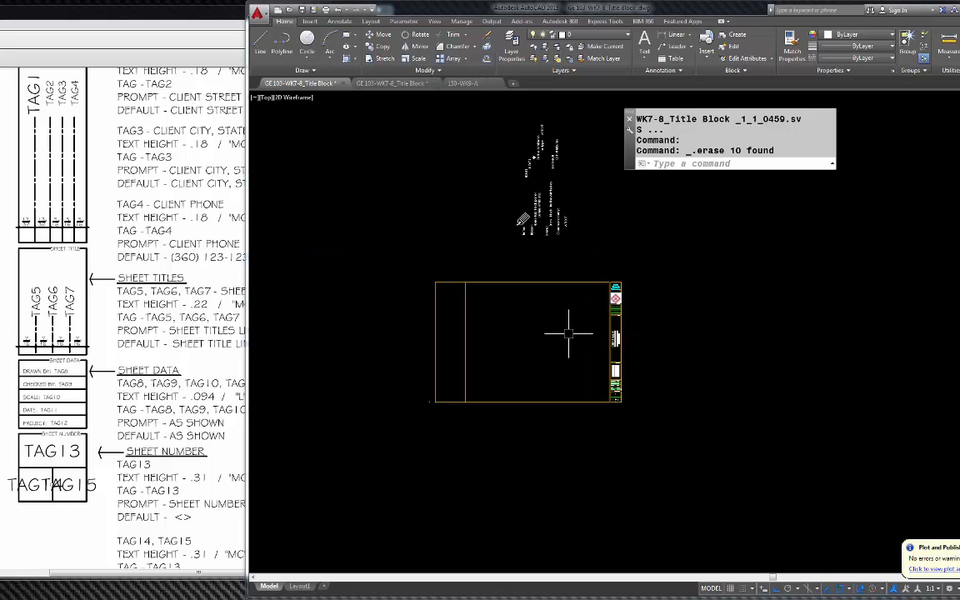
pyautogui.scroll(3, 553, 328)
pyautogui.scroll(3, 638, 330)
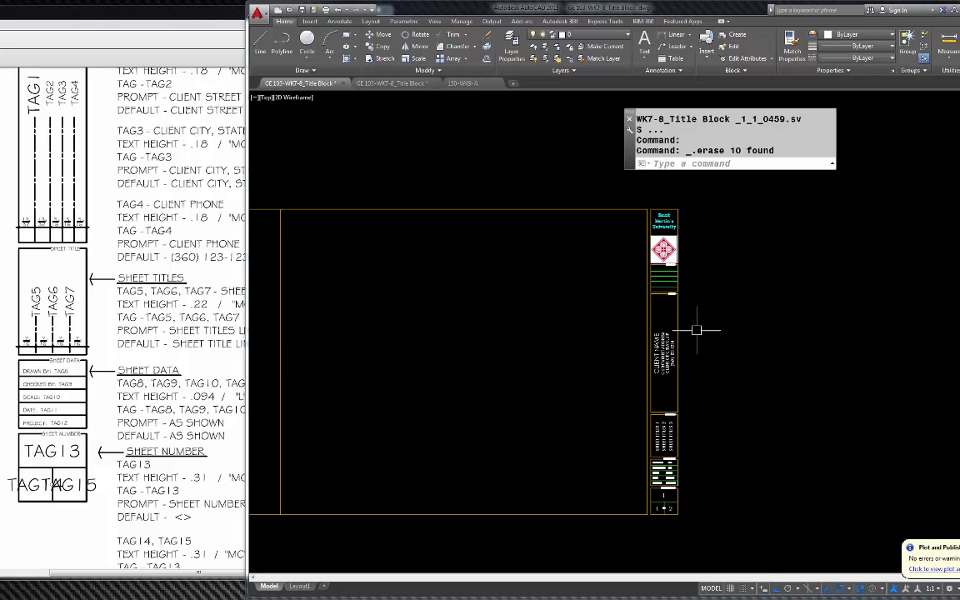
pyautogui.scroll(4, 723, 342)
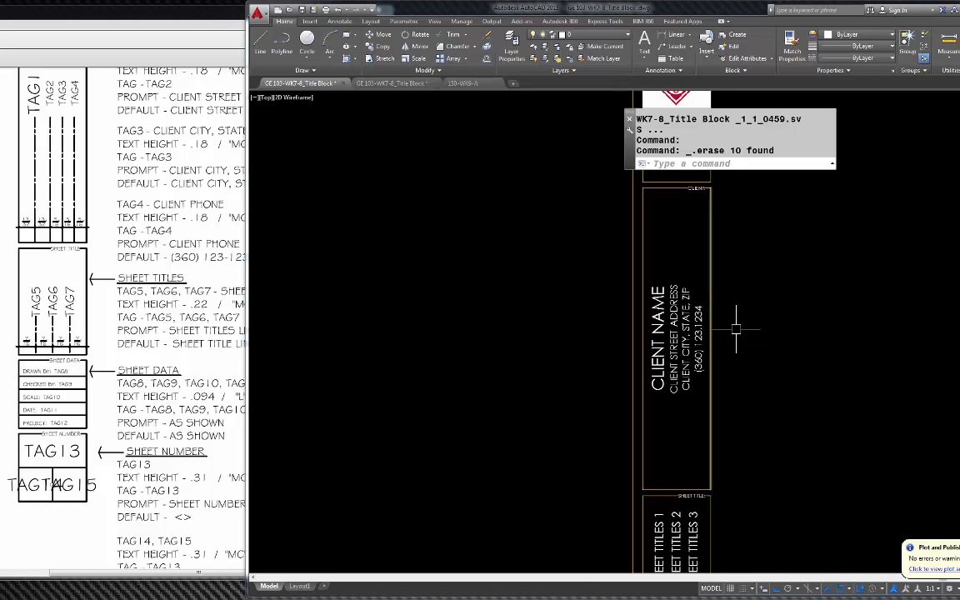
pyautogui.scroll(-6, 739, 333)
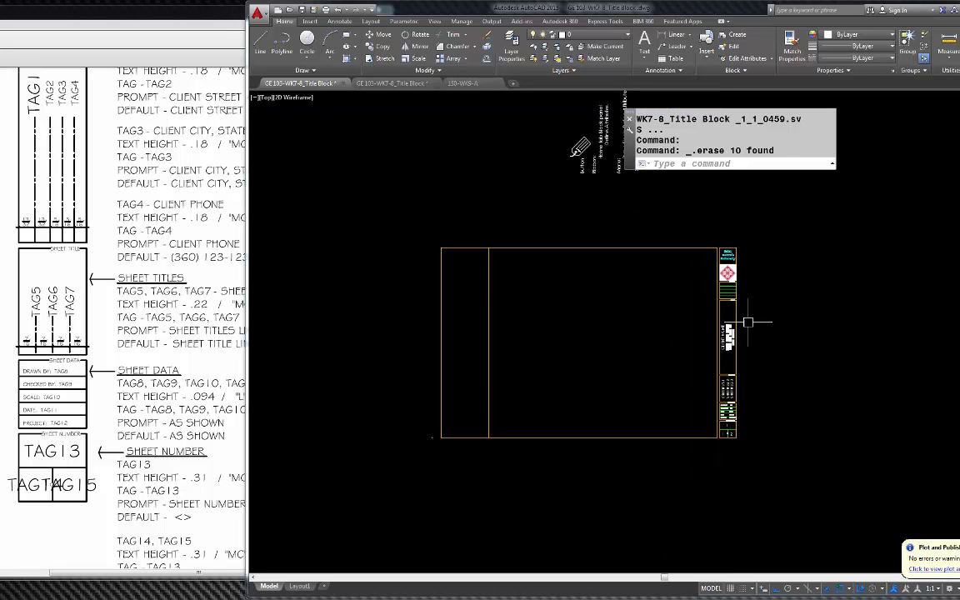
# Step: Zoom the model space view to the drawing extents
pyautogui.write('z')
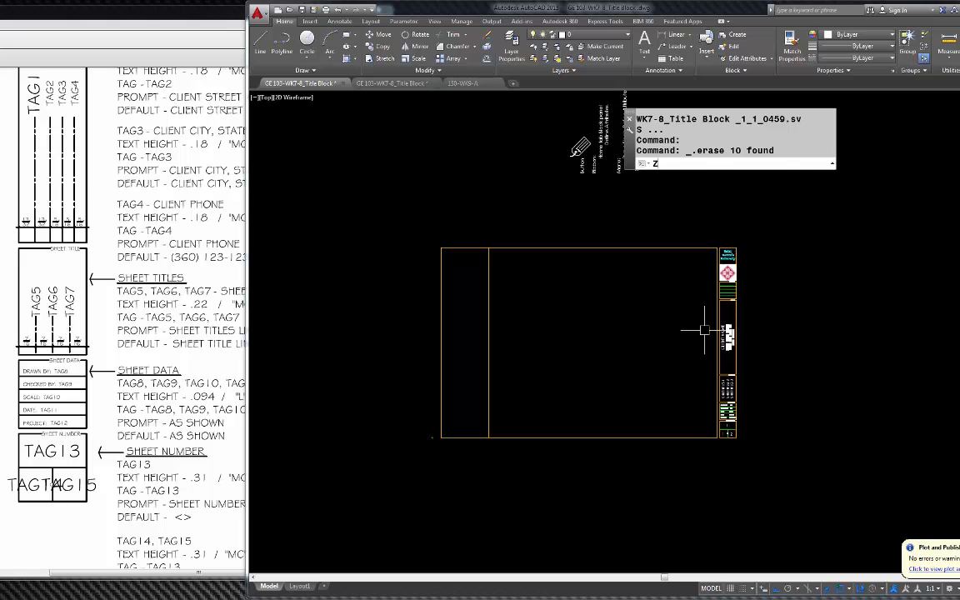
pyautogui.press('Return')
pyautogui.write('e')
pyautogui.press('Return')
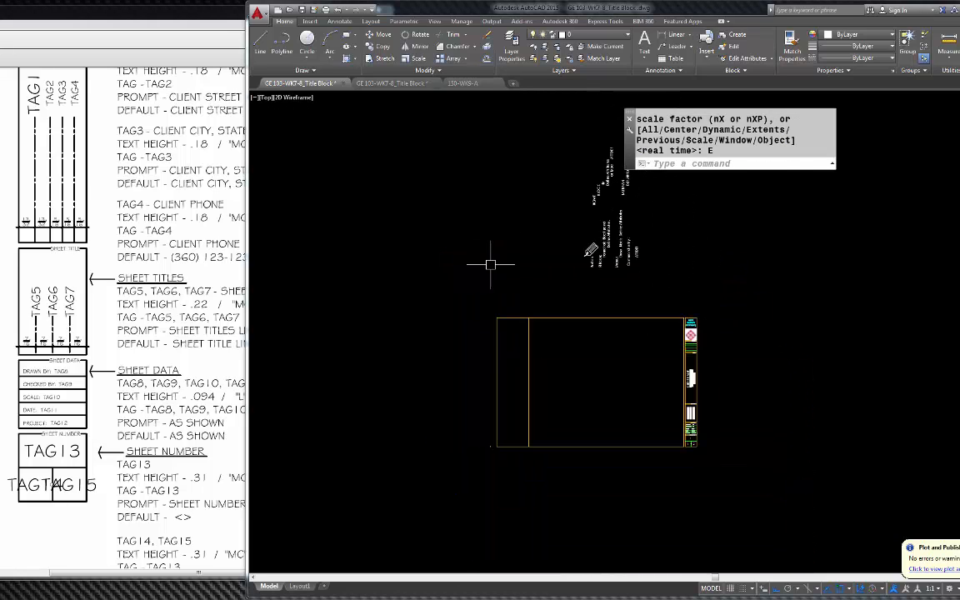
pyautogui.press('Escape')
pyautogui.press('Escape')
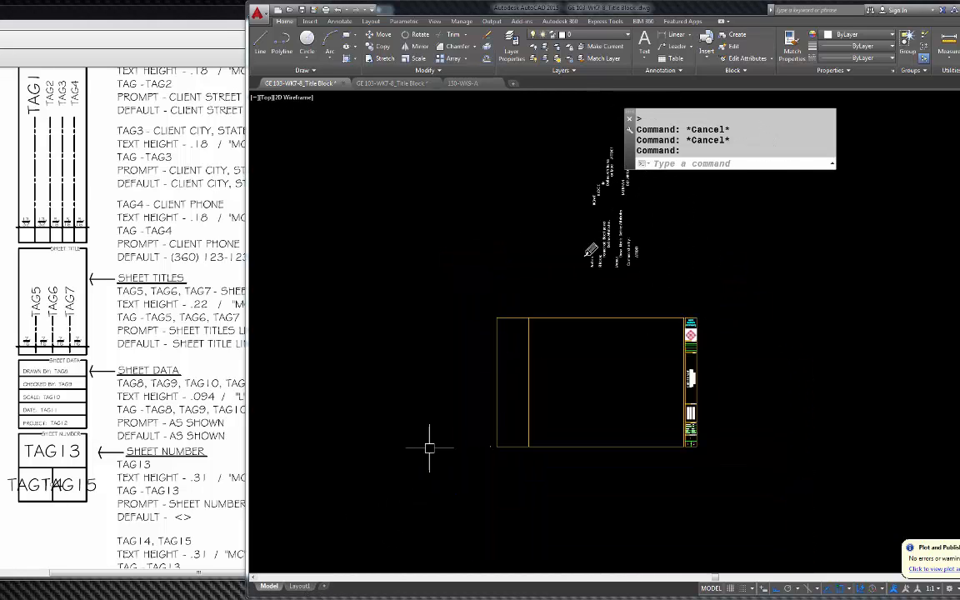
# Step: View the Layout1 paper space sheet, return to model space and review the title block
pyautogui.click(300, 586)
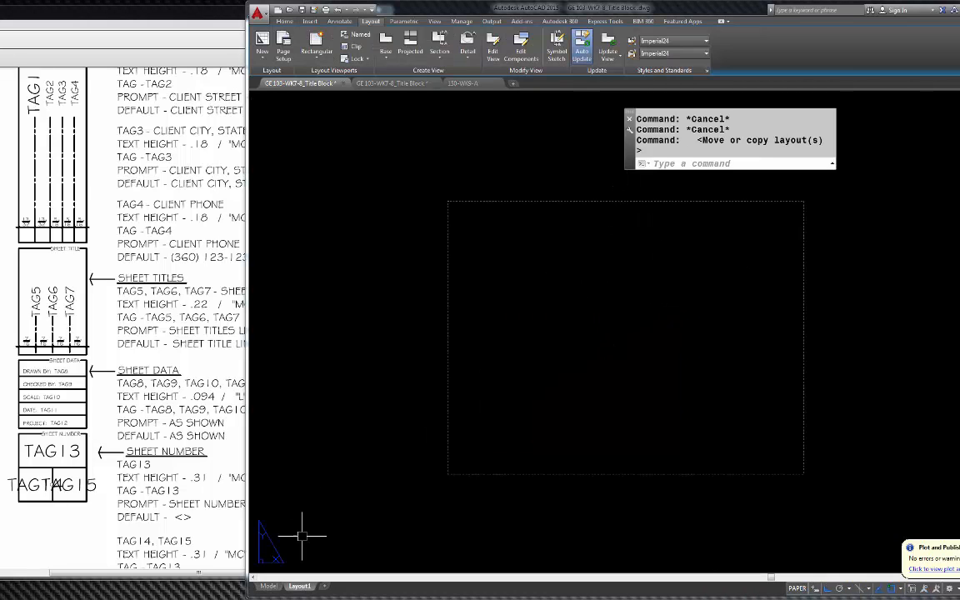
pyautogui.click(267, 587)
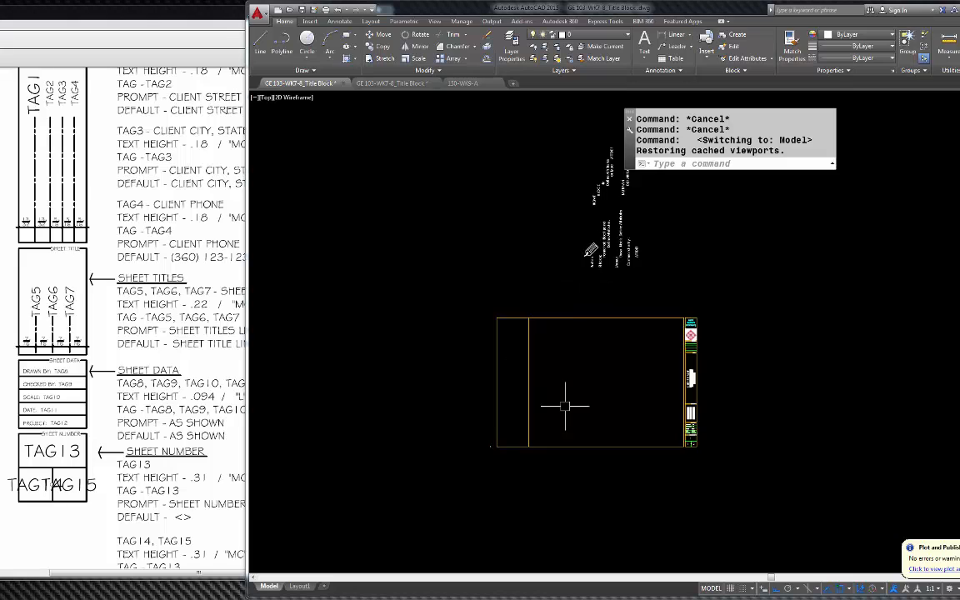
pyautogui.scroll(2, 666, 392)
pyautogui.scroll(2, 725, 315)
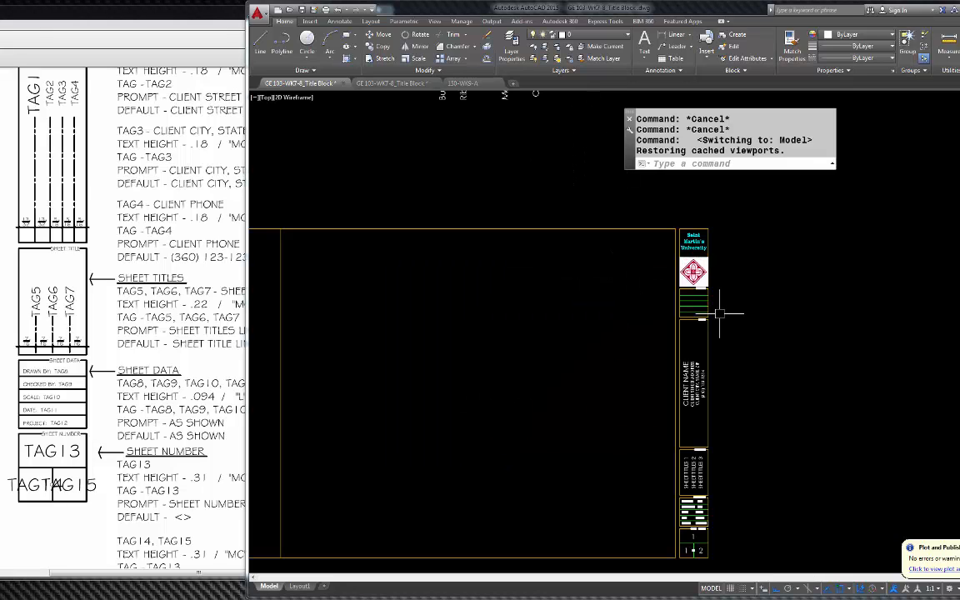
pyautogui.scroll(-4, 740, 317)
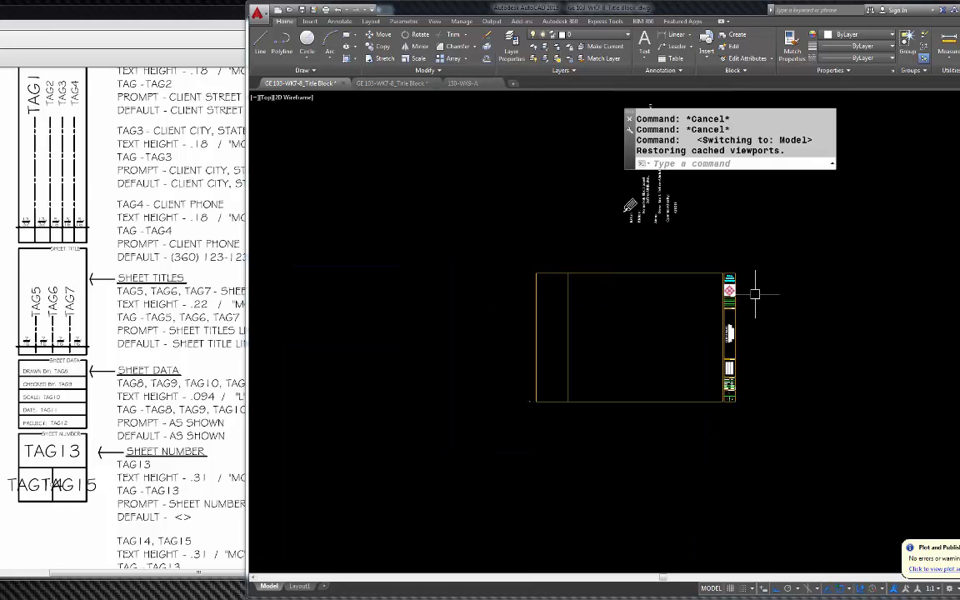